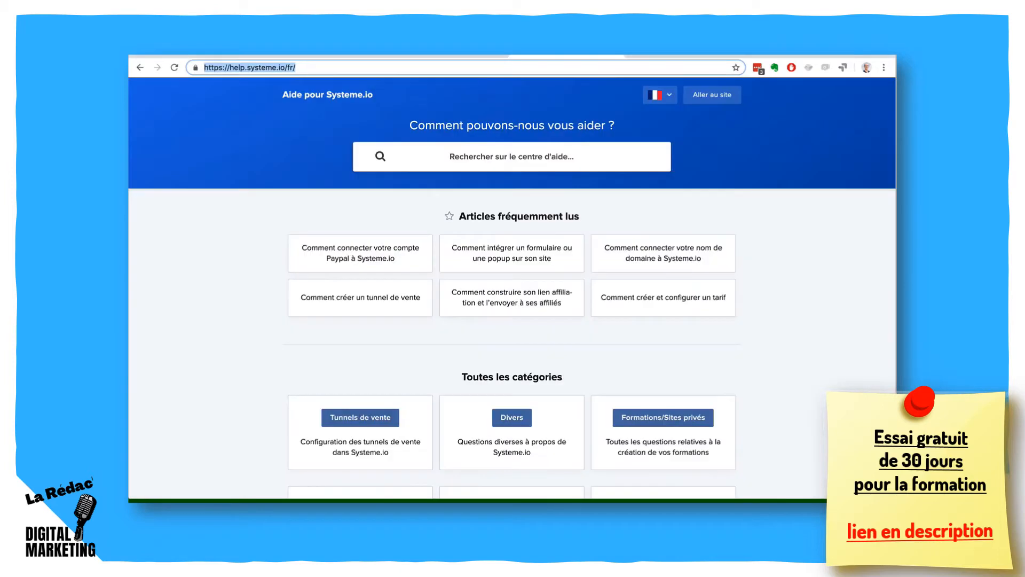
- Search the help centre for "comment créer un form" and read the article on creating a capture page or popup
click(500, 155)
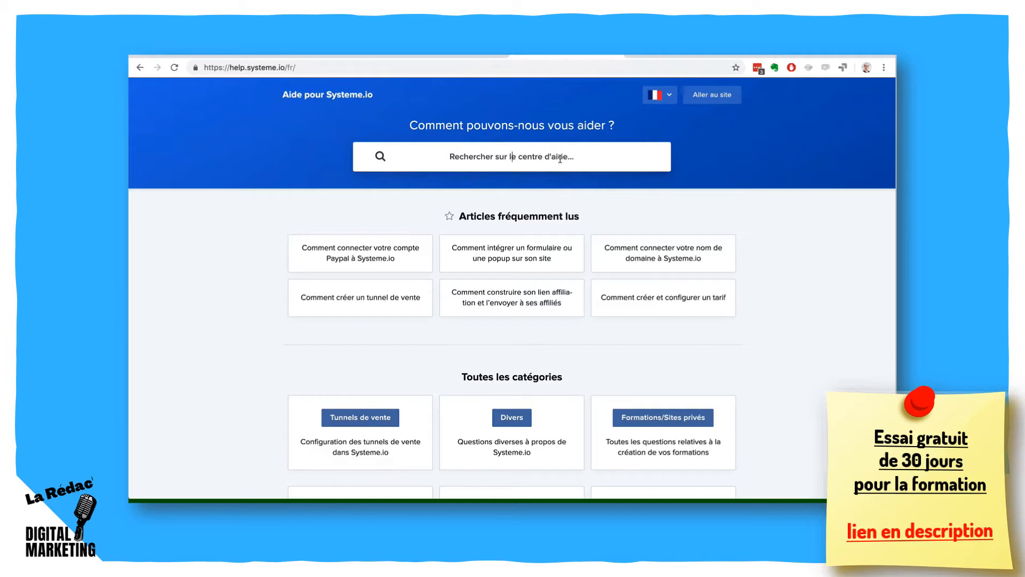
text(co)
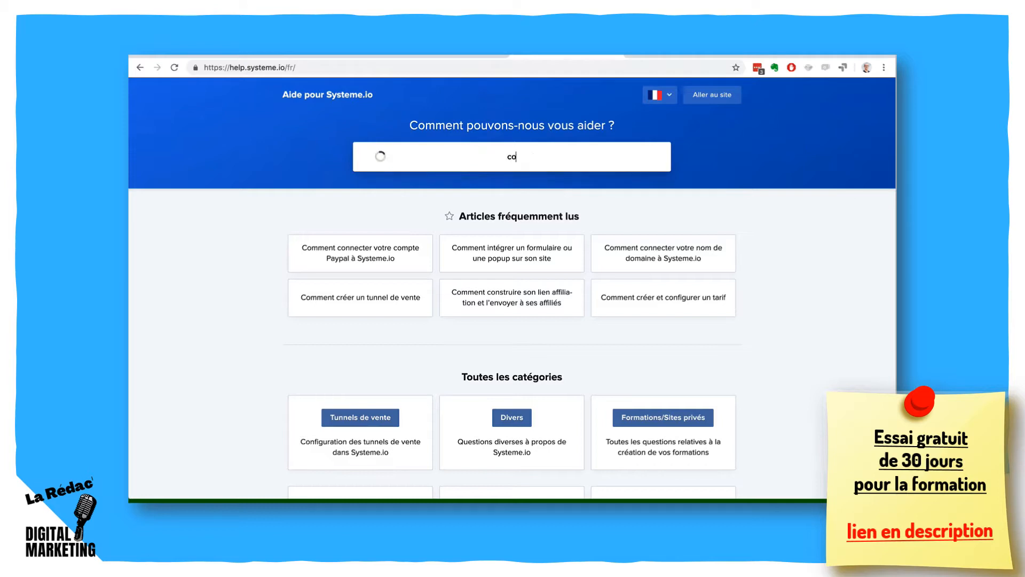
text(mment créer un for)
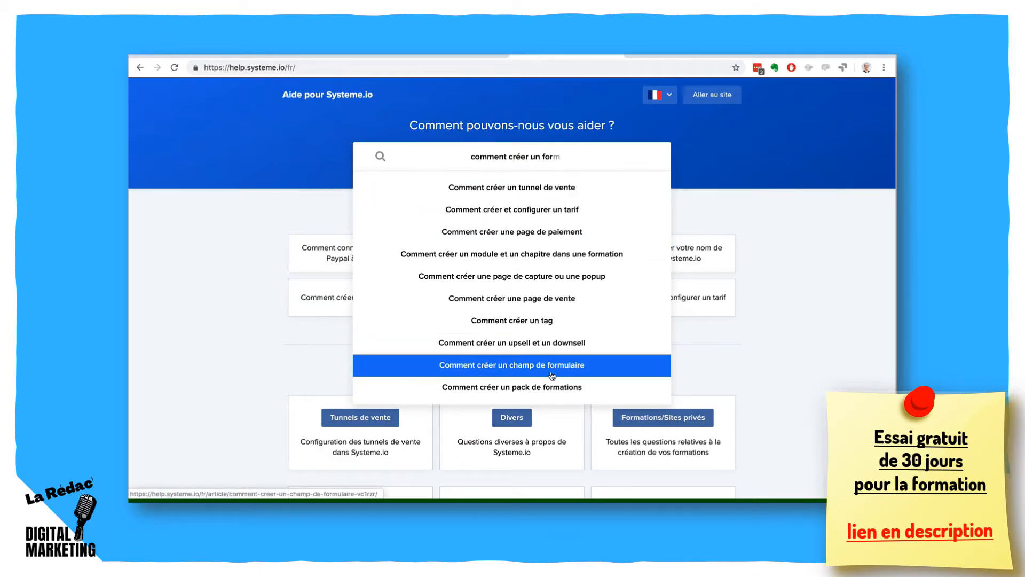
click(550, 278)
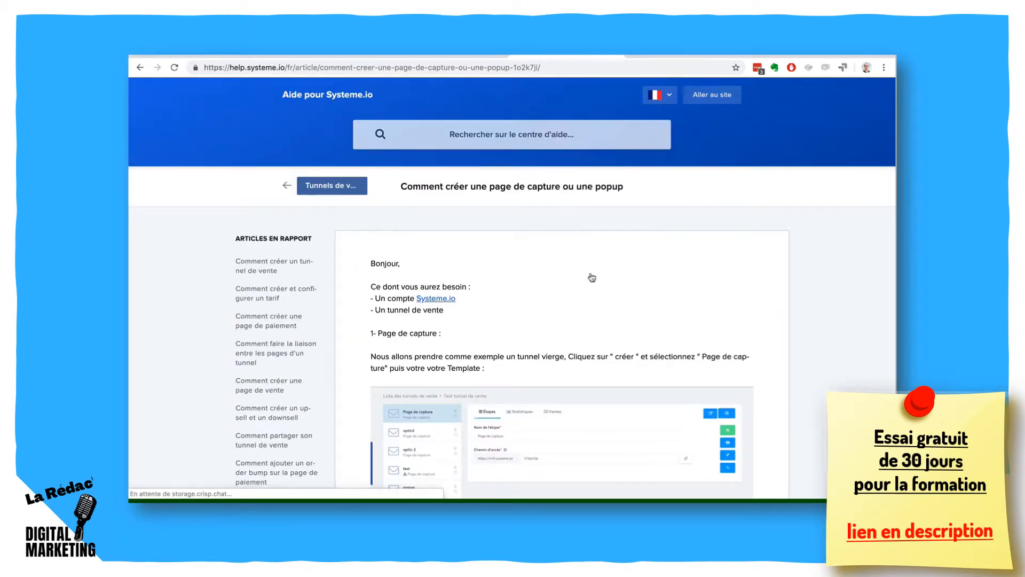
scroll(781, 281, down, 5)
scroll(783, 281, up, 5)
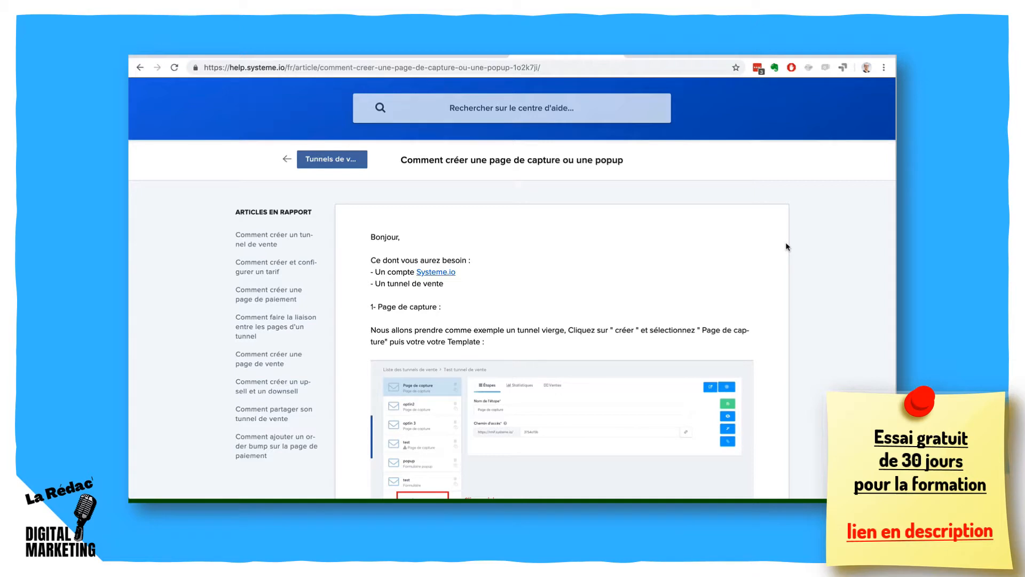
- Review the commission summary, promotion offer and affiliate links on the systeme.io affiliate dashboard, and return to the main dashboard
click(799, 56)
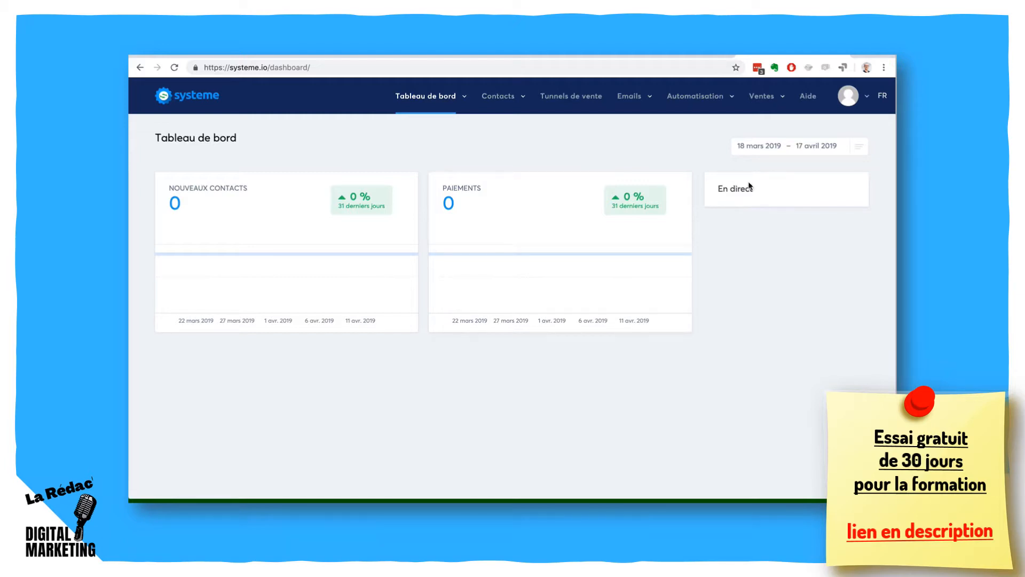
click(463, 101)
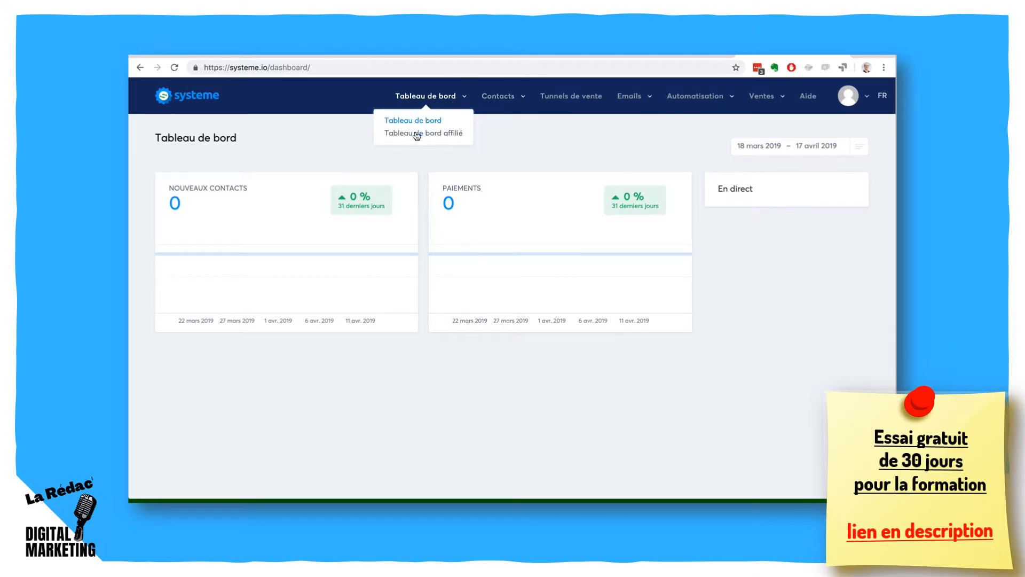
click(416, 134)
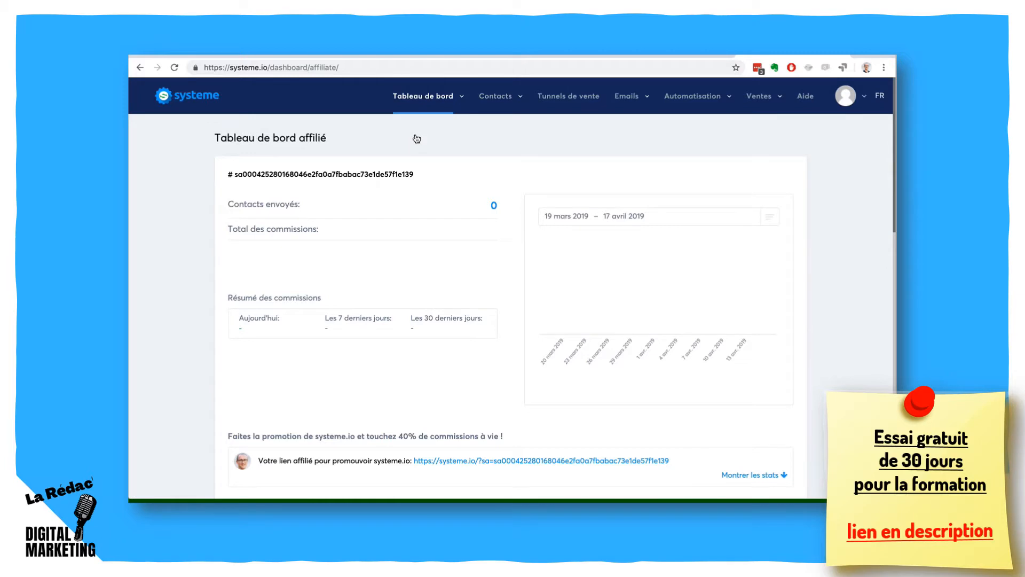
scroll(187, 261, down, 5)
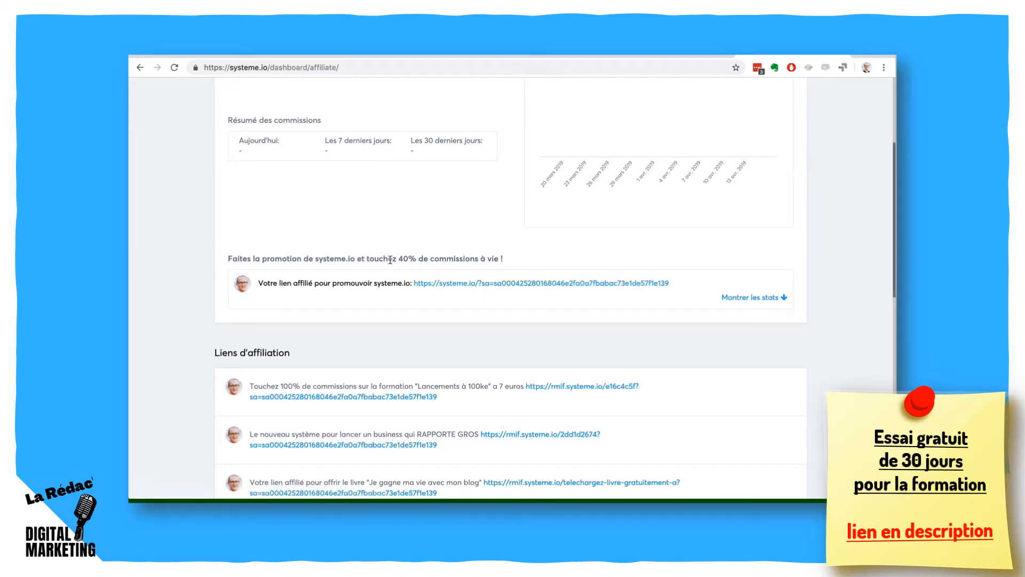
drag(397, 258, 505, 260)
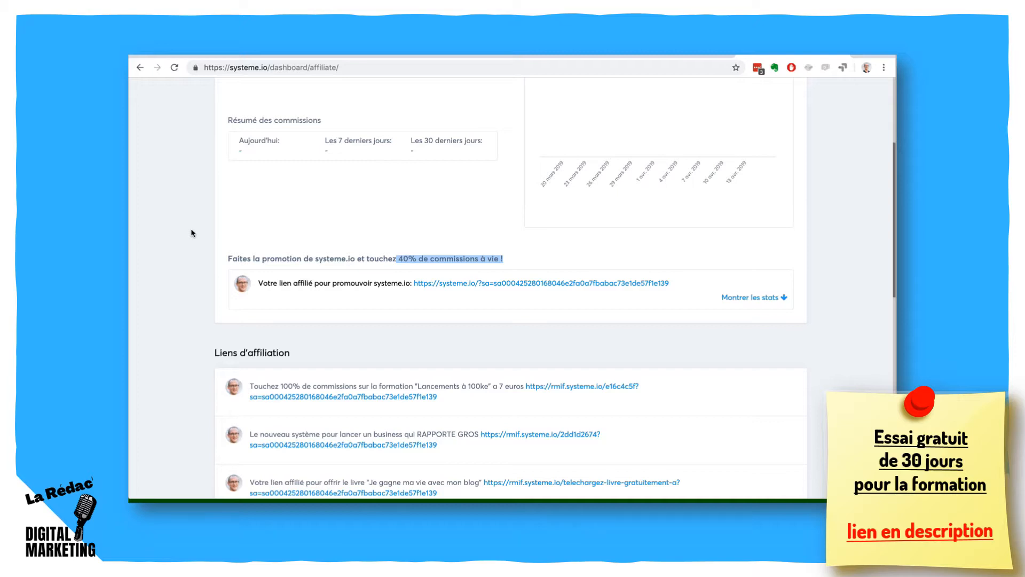
scroll(191, 229, up, 4)
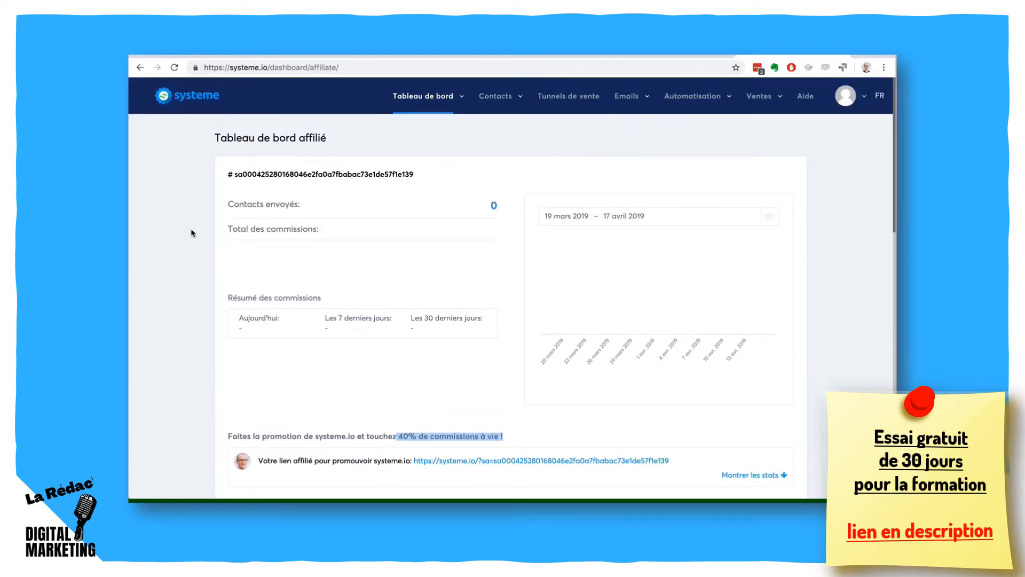
scroll(202, 251, down, 5)
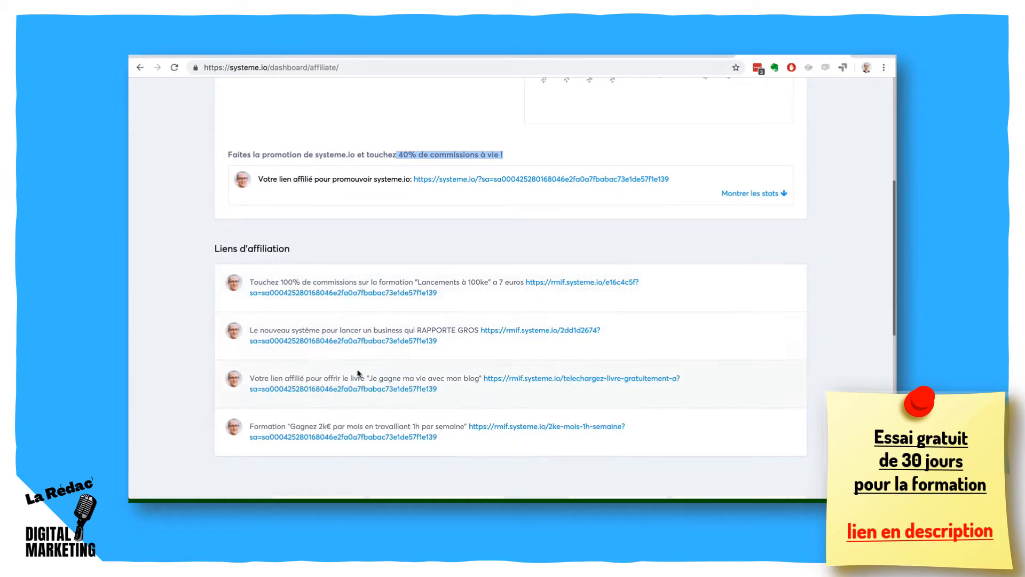
scroll(191, 243, up, 5)
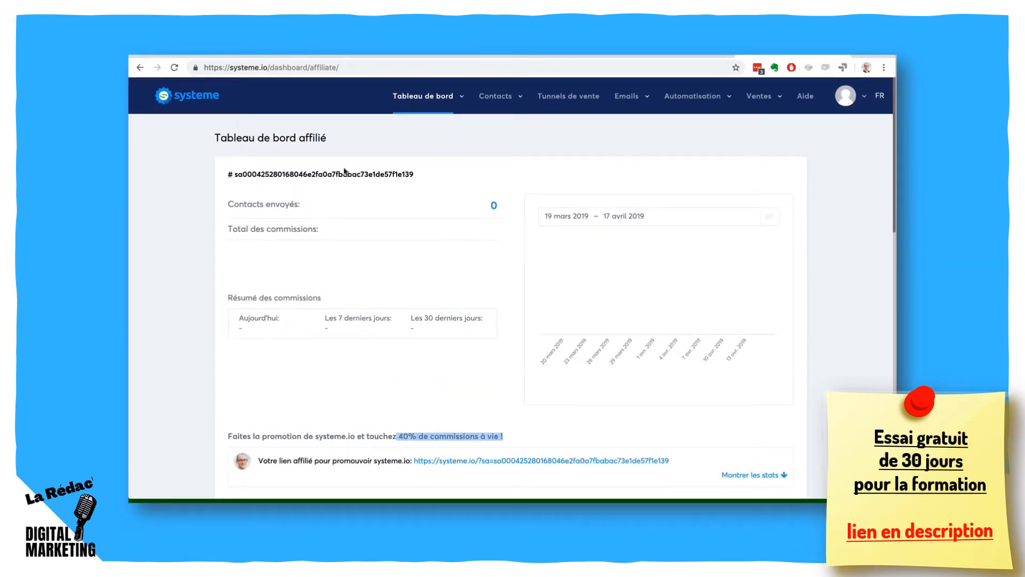
mouse_move(431, 108)
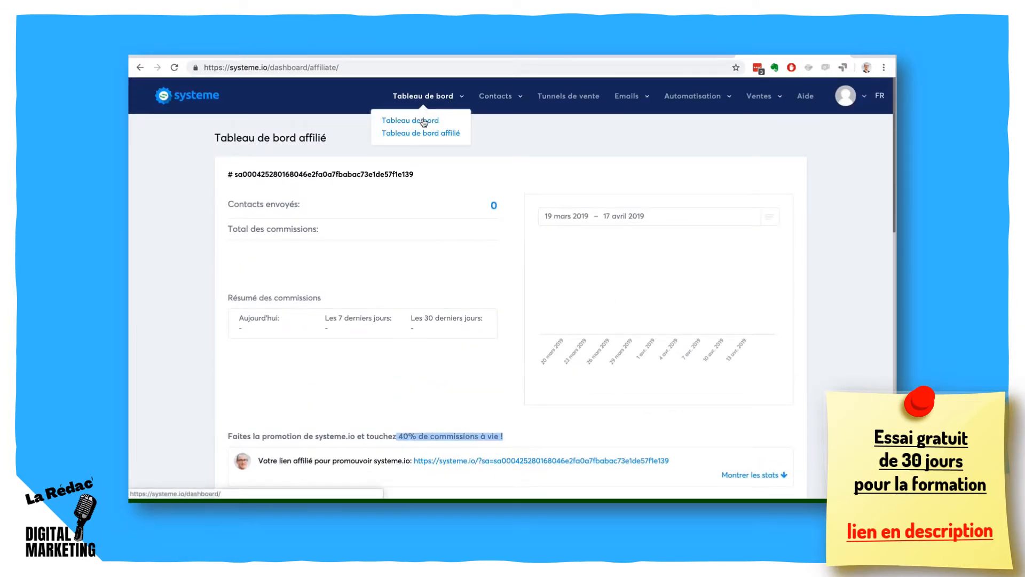
click(425, 121)
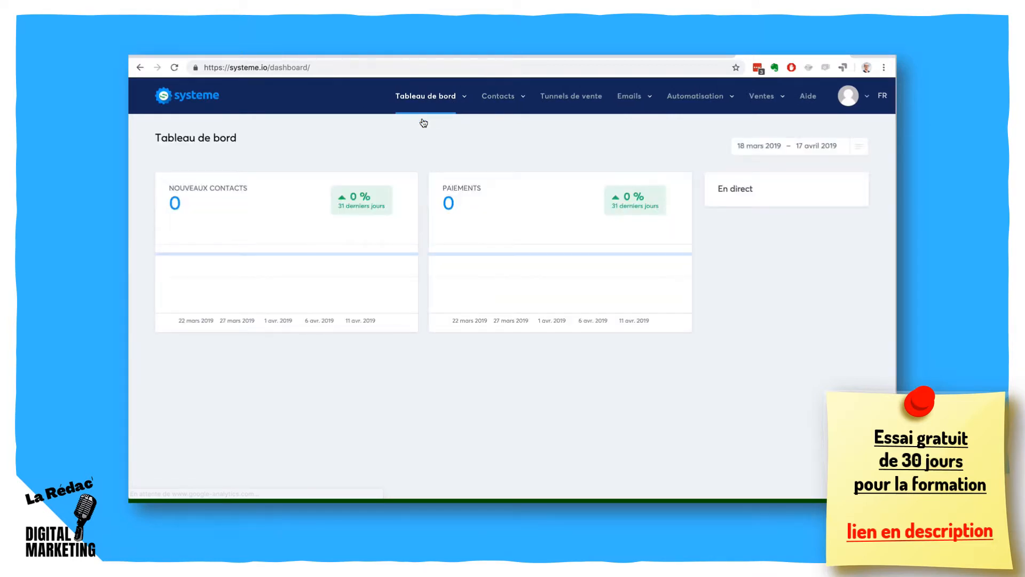
- Review the available filters in the contact list and open the tag management page
mouse_move(487, 103)
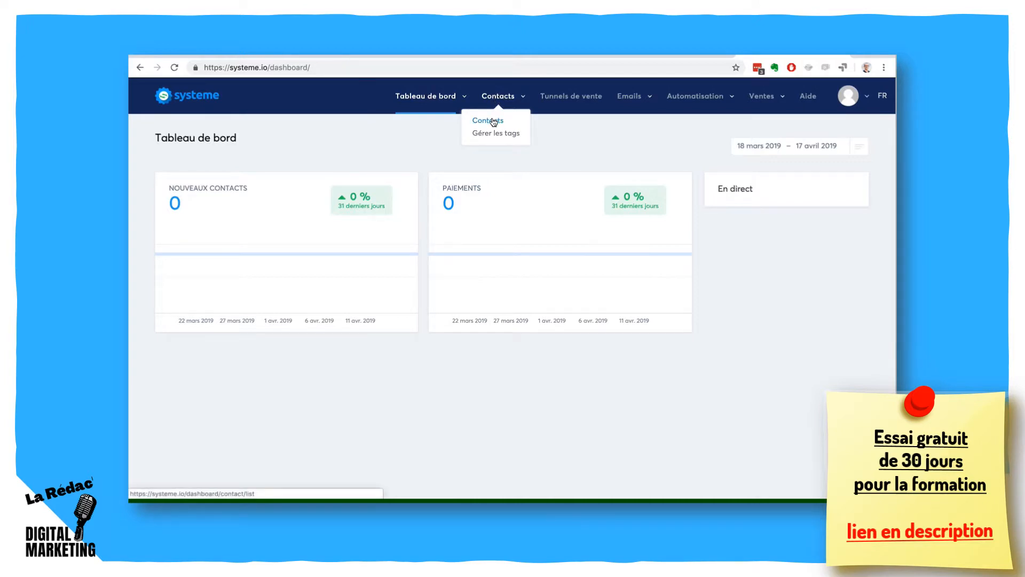
click(492, 122)
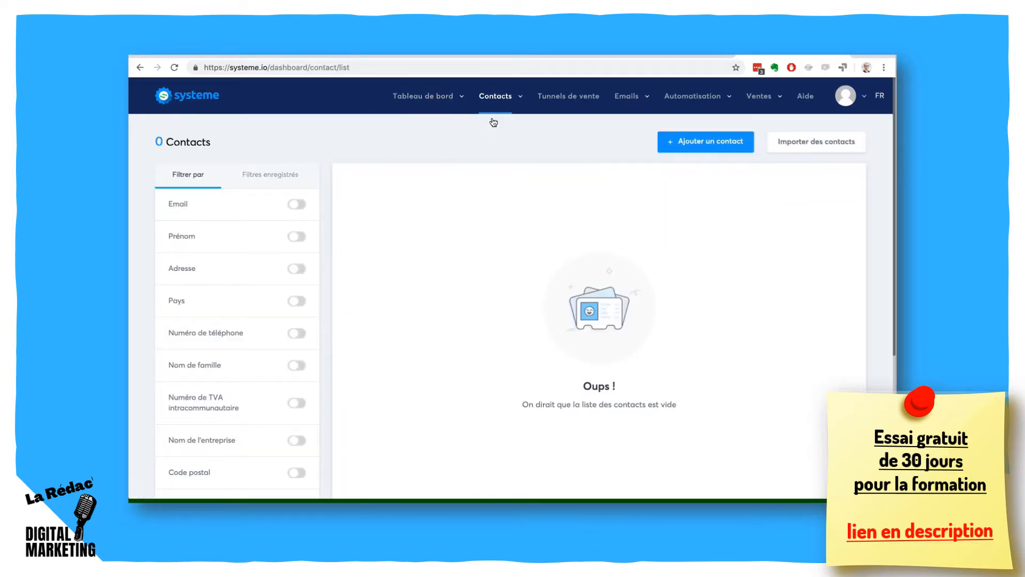
scroll(256, 233, down, 5)
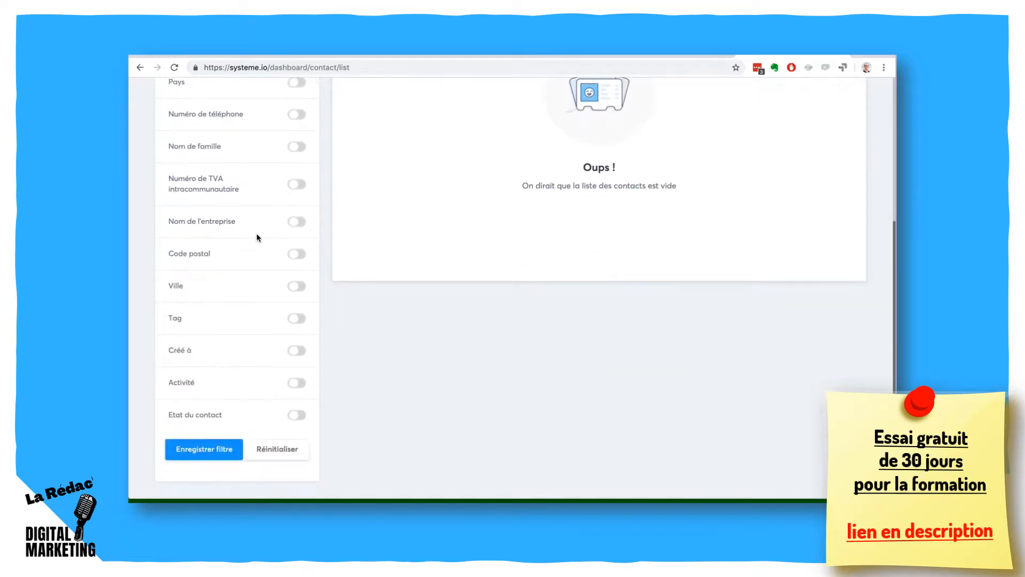
scroll(256, 233, up, 5)
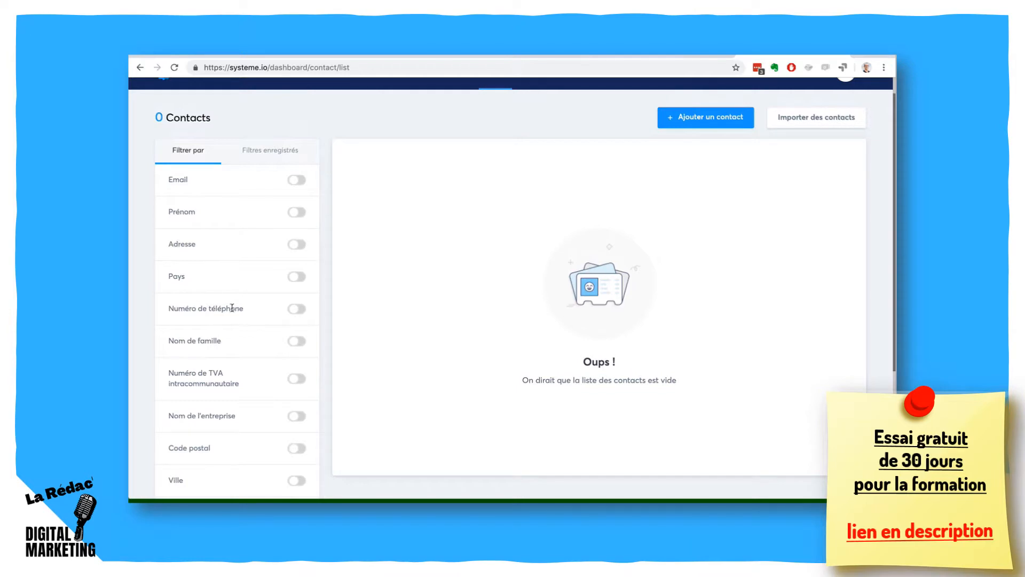
scroll(232, 307, down, 1)
scroll(232, 307, down, 3)
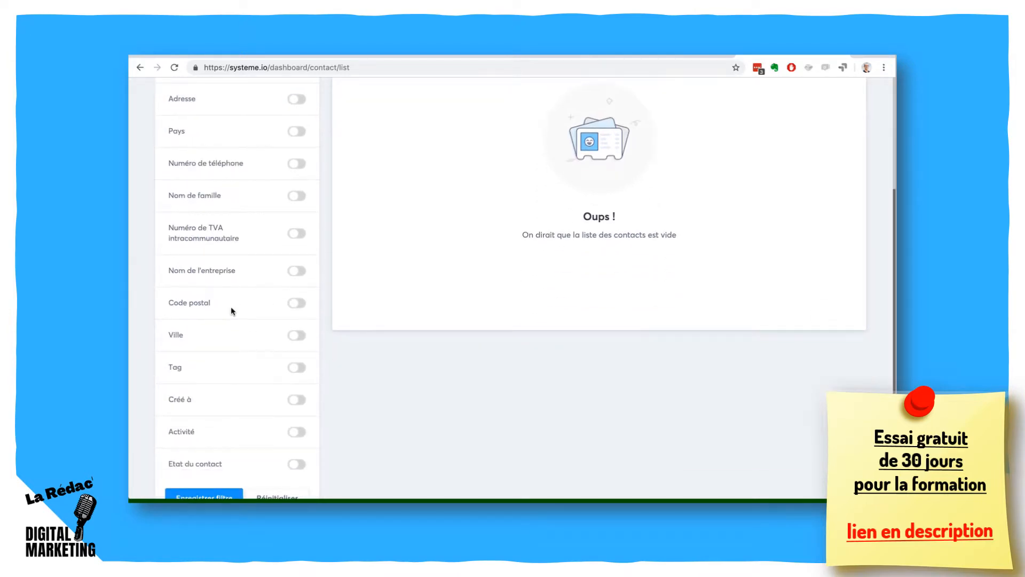
scroll(231, 306, down, 1)
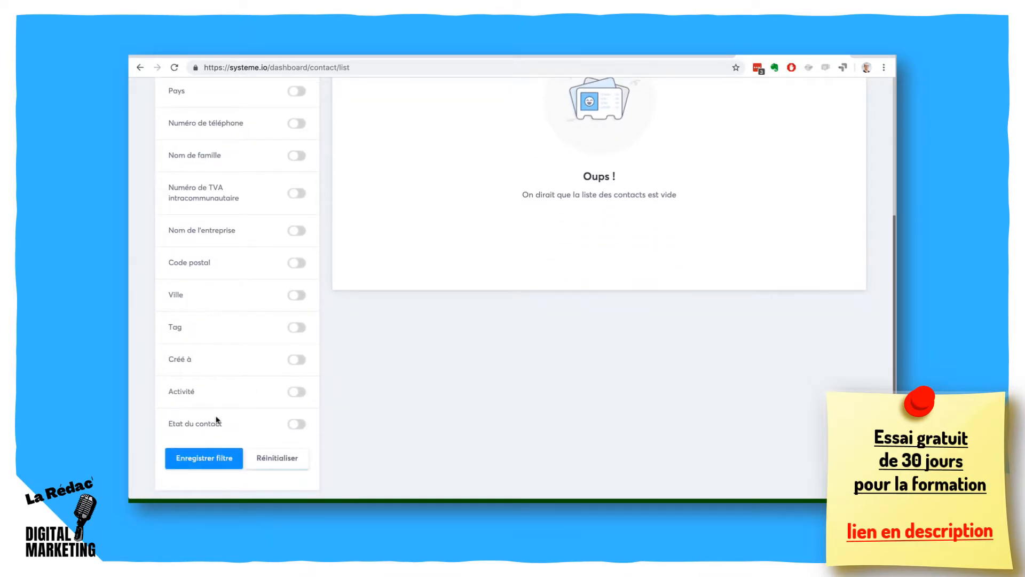
scroll(218, 422, up, 6)
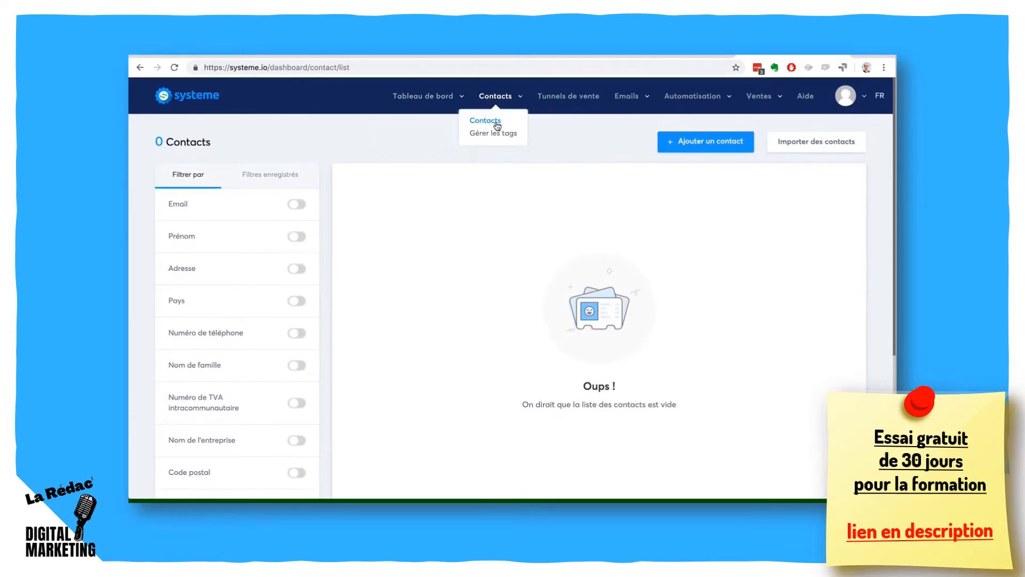
click(495, 132)
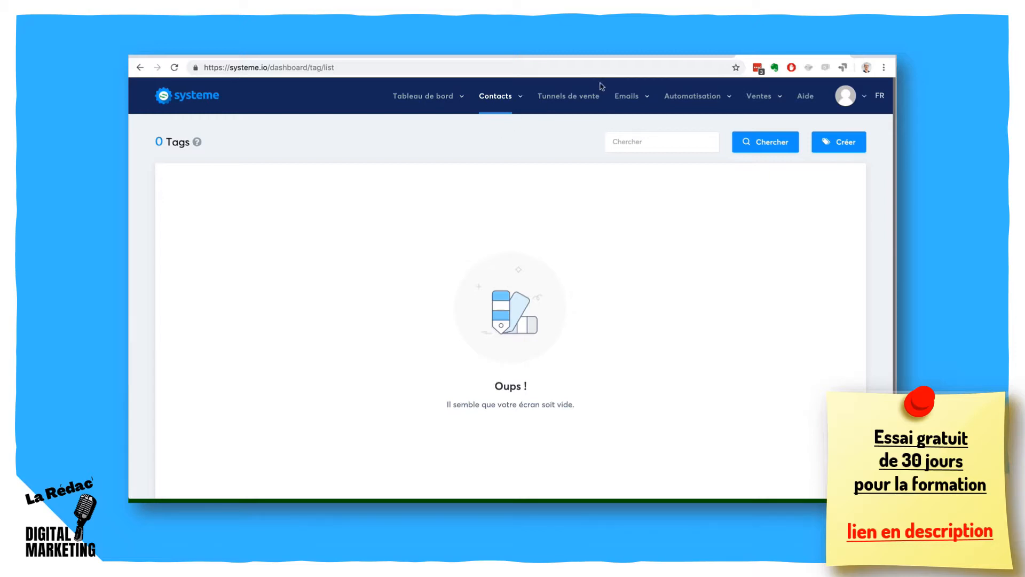
- View the sales funnel list and examine the charts on the email statistics dashboard
click(586, 98)
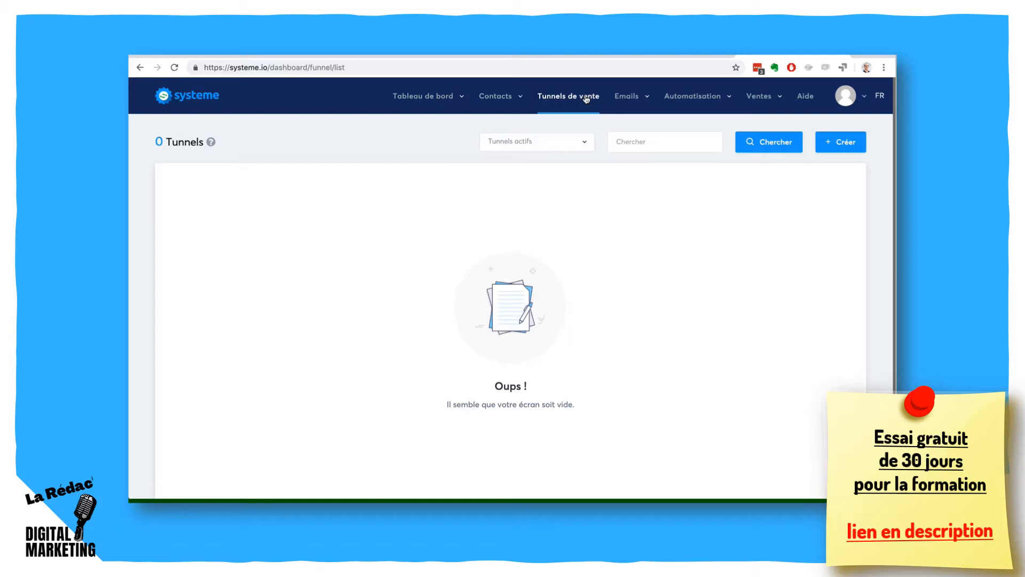
mouse_move(627, 102)
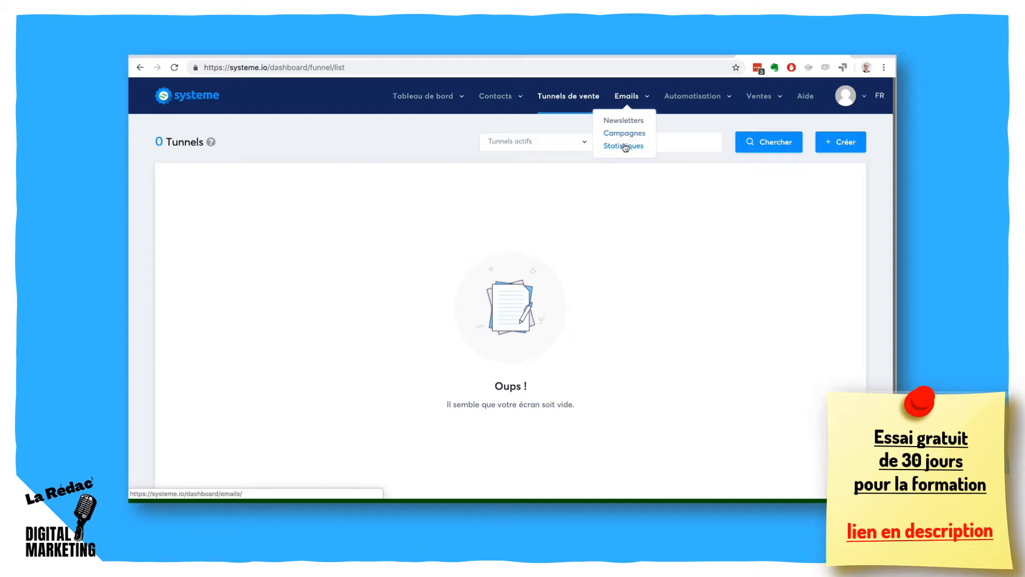
click(623, 145)
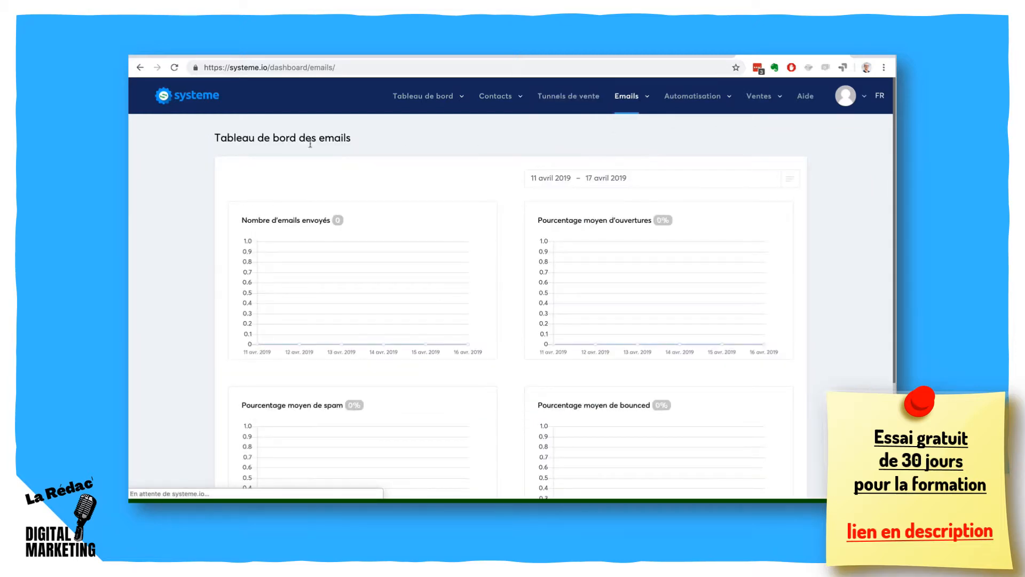
scroll(218, 211, down, 5)
scroll(217, 211, up, 5)
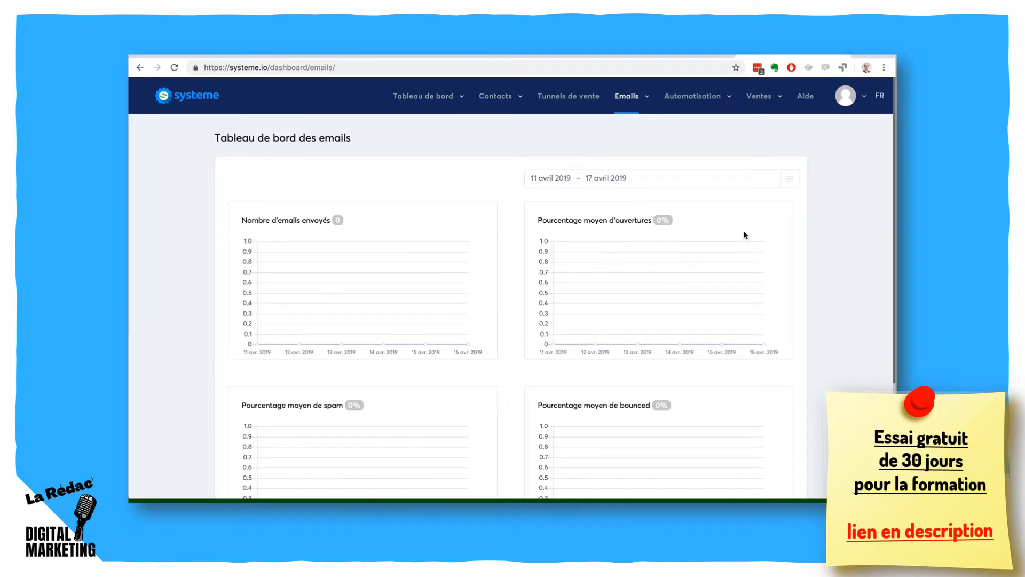
- View the automation rules list and open the workflow editor page
click(696, 97)
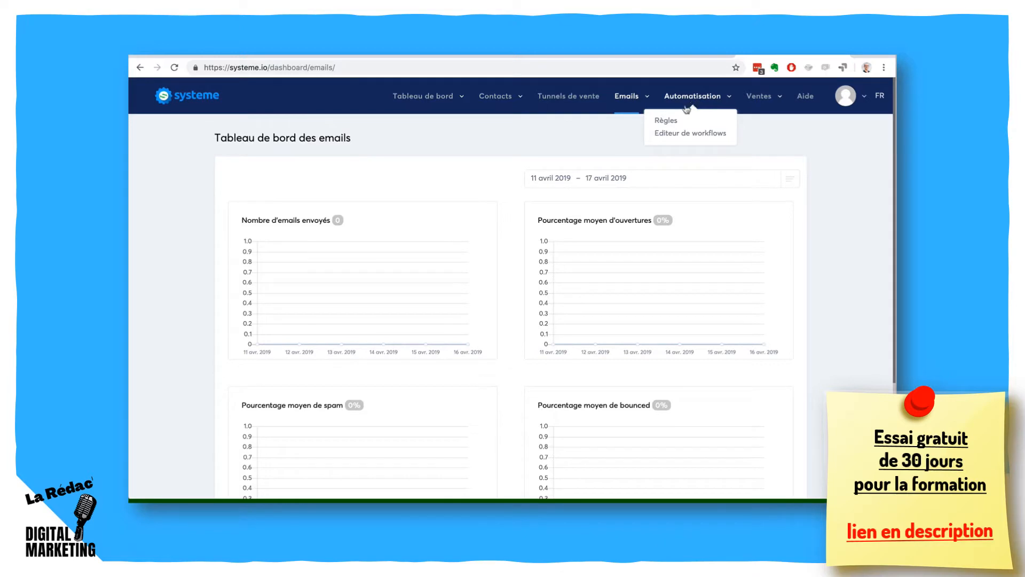
click(665, 121)
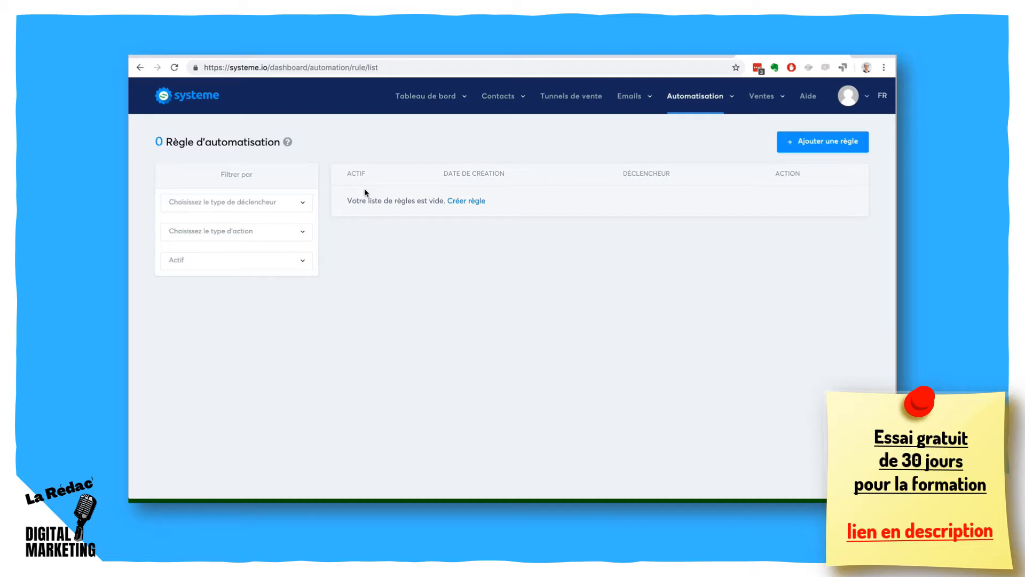
mouse_move(701, 98)
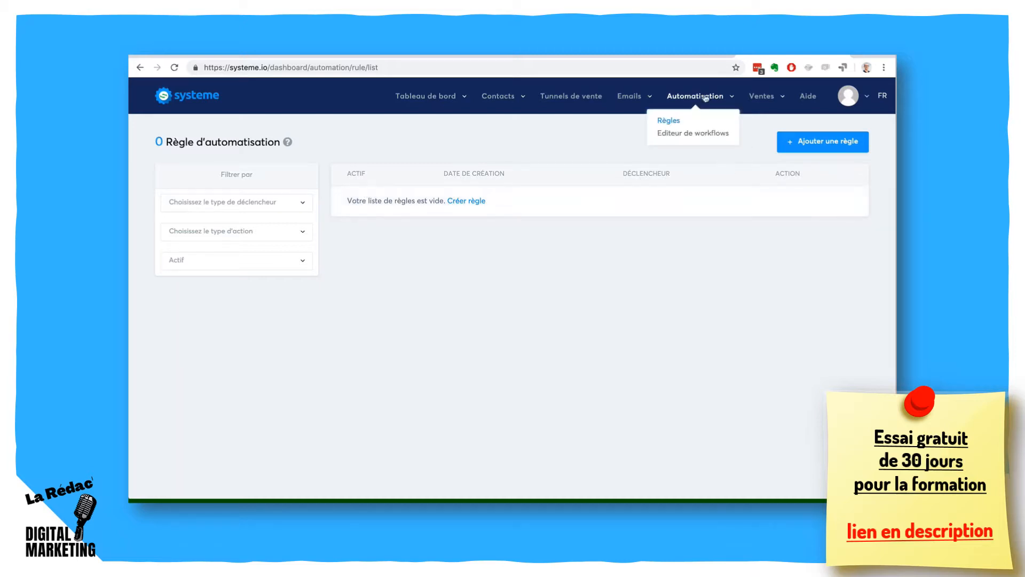
click(693, 134)
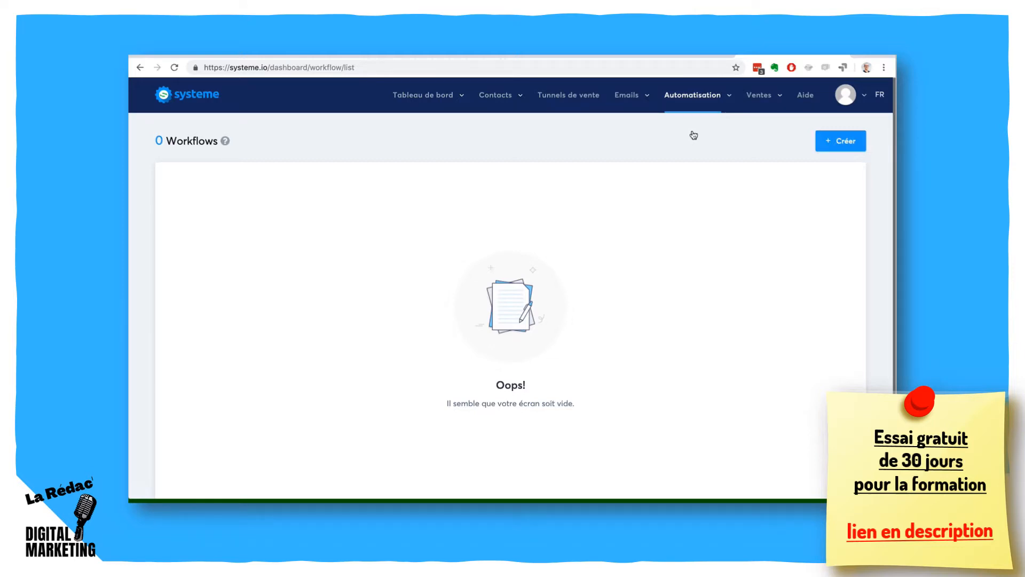
- View the sales product list and open the discount coupons page
mouse_move(768, 95)
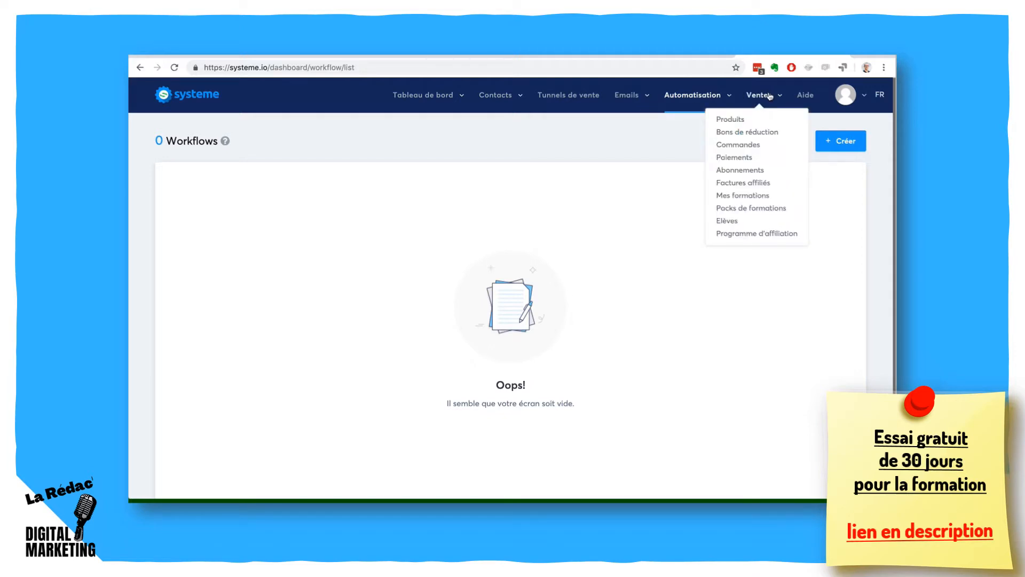
click(732, 121)
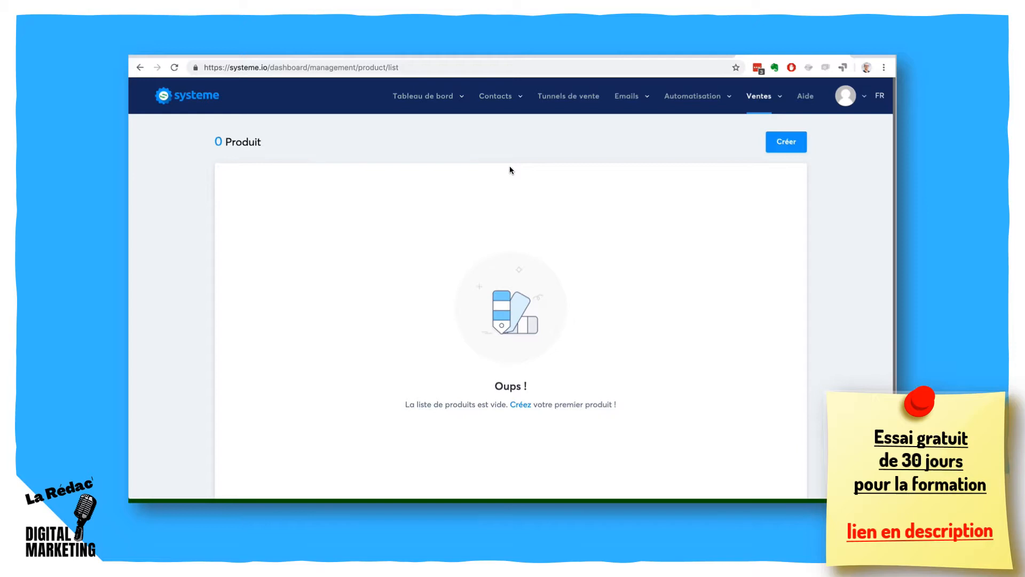
mouse_move(772, 106)
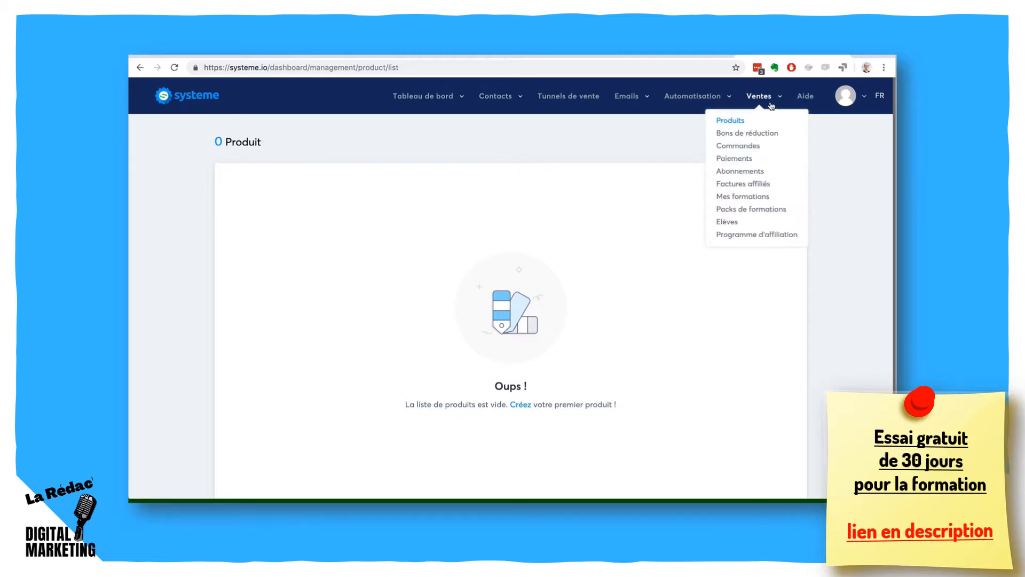
click(765, 134)
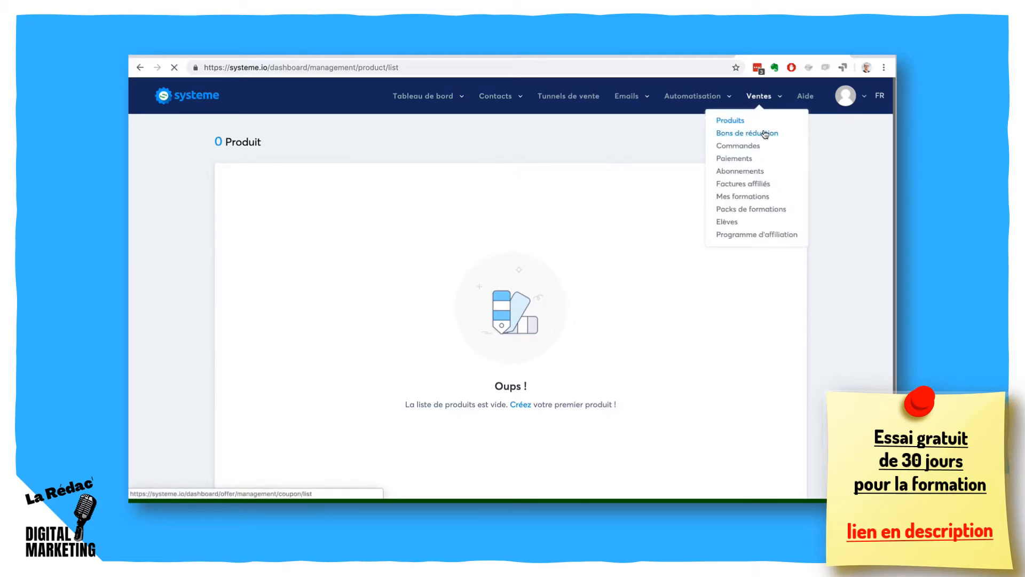
- View the orders list and the payments list in the sales section
mouse_move(762, 118)
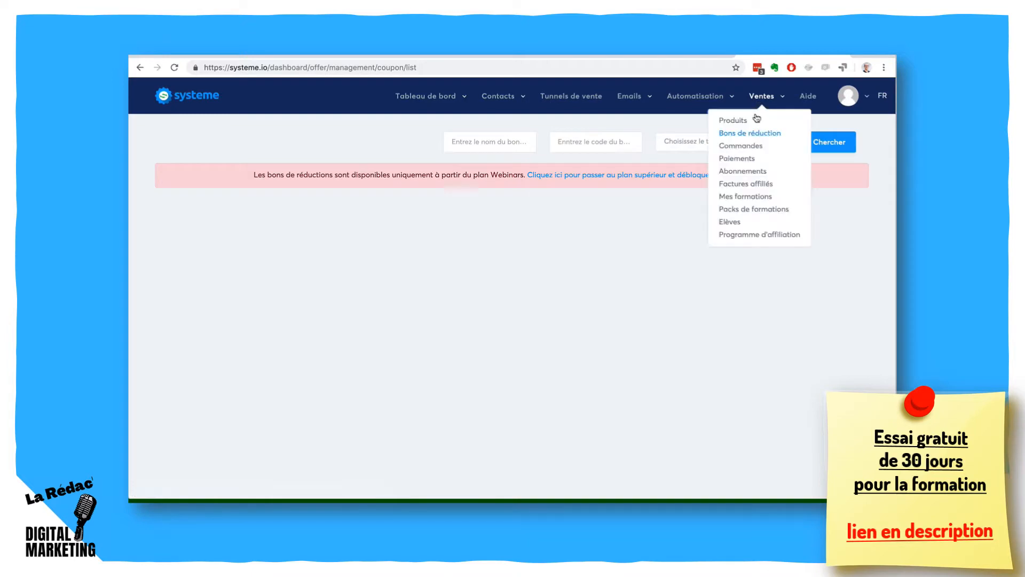
click(746, 146)
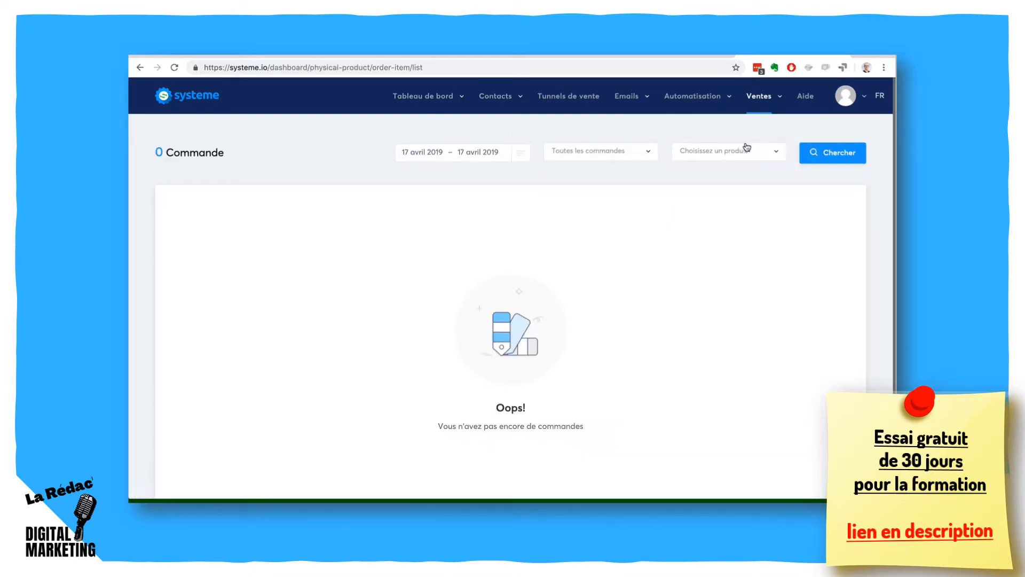
mouse_move(754, 106)
click(739, 160)
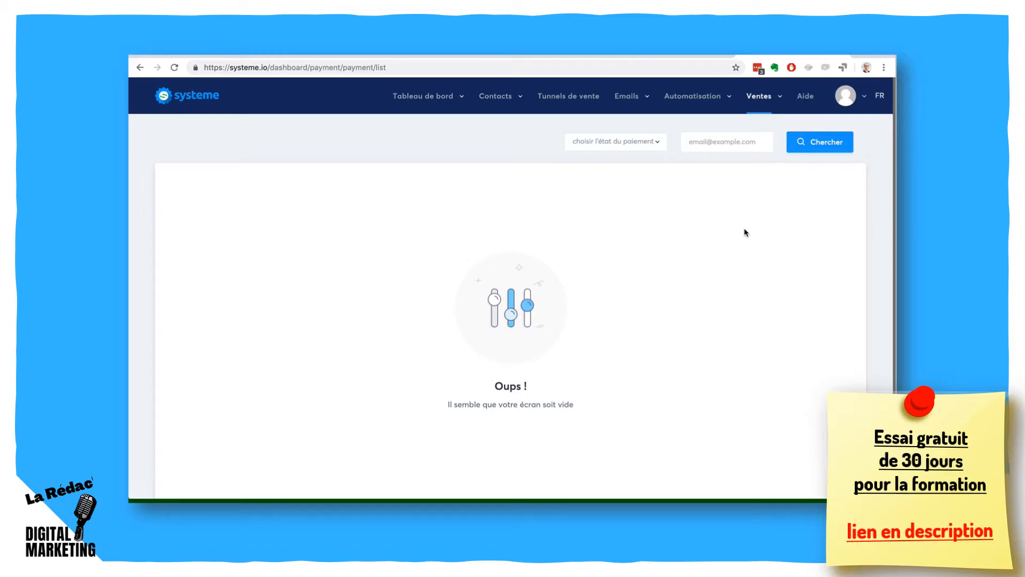
- View the subscriptions list and the affiliate invoices list
click(760, 103)
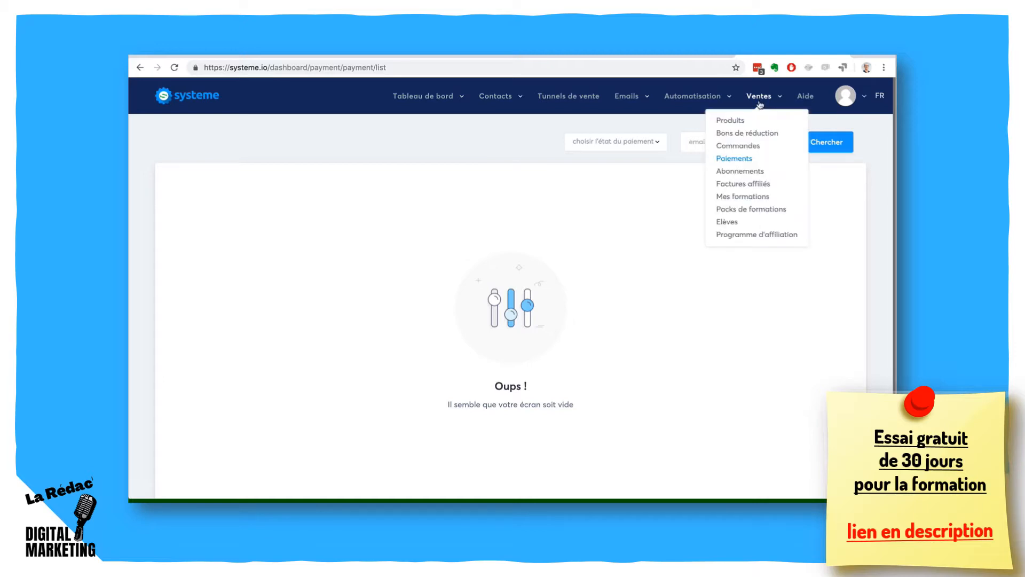
click(744, 172)
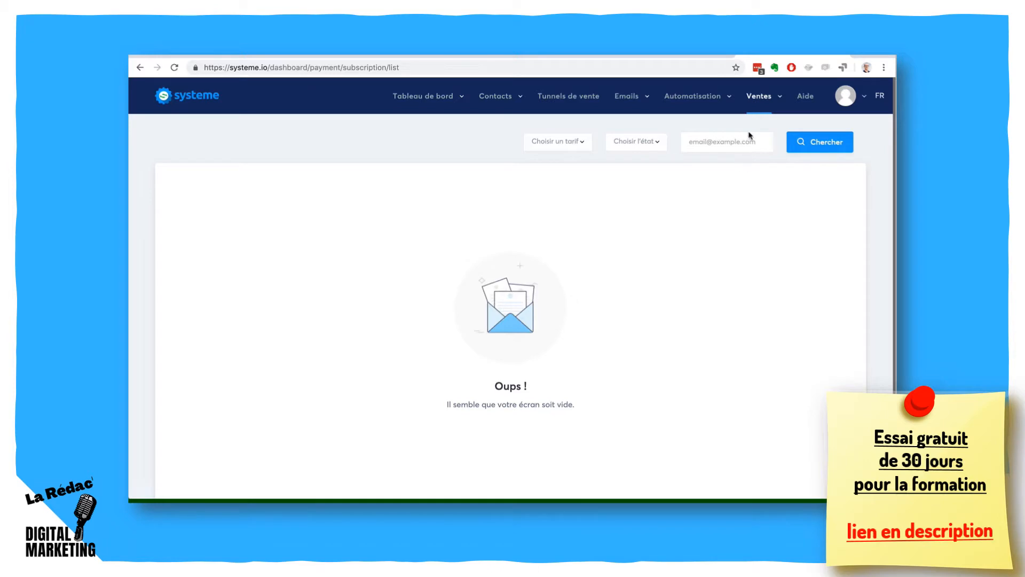
click(754, 103)
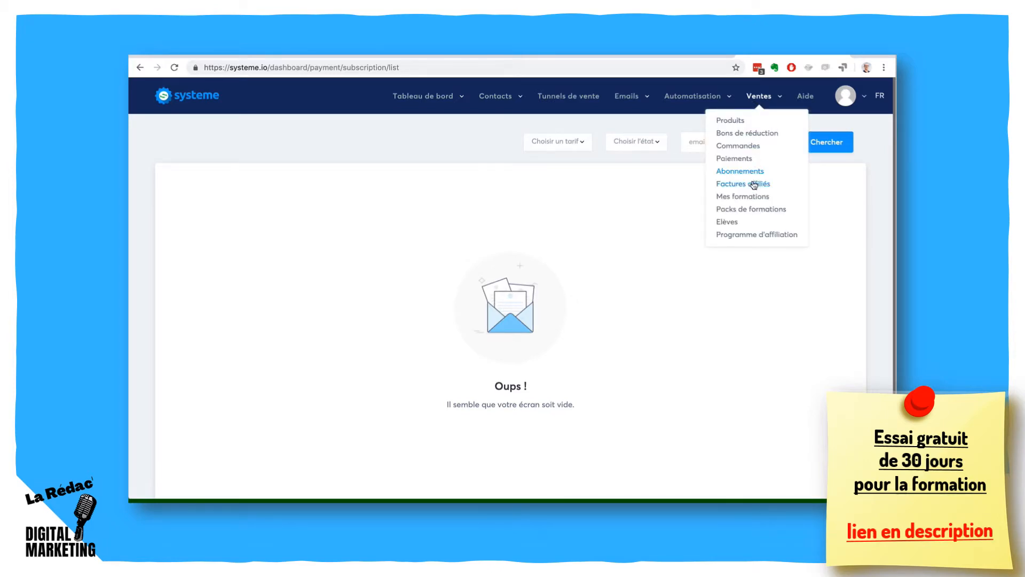
click(754, 183)
- View the list of courses and the course bundles page
click(759, 96)
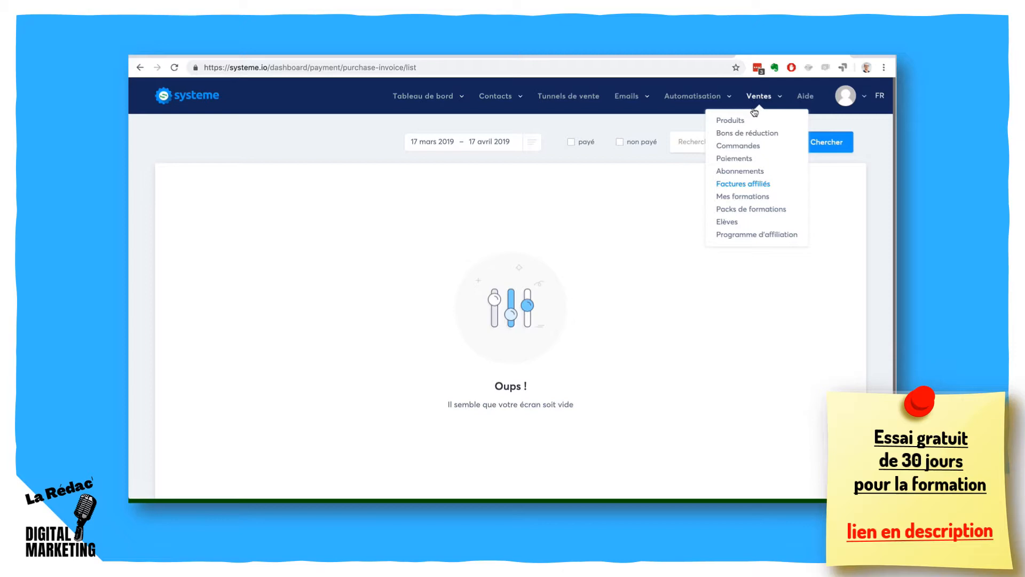
click(740, 197)
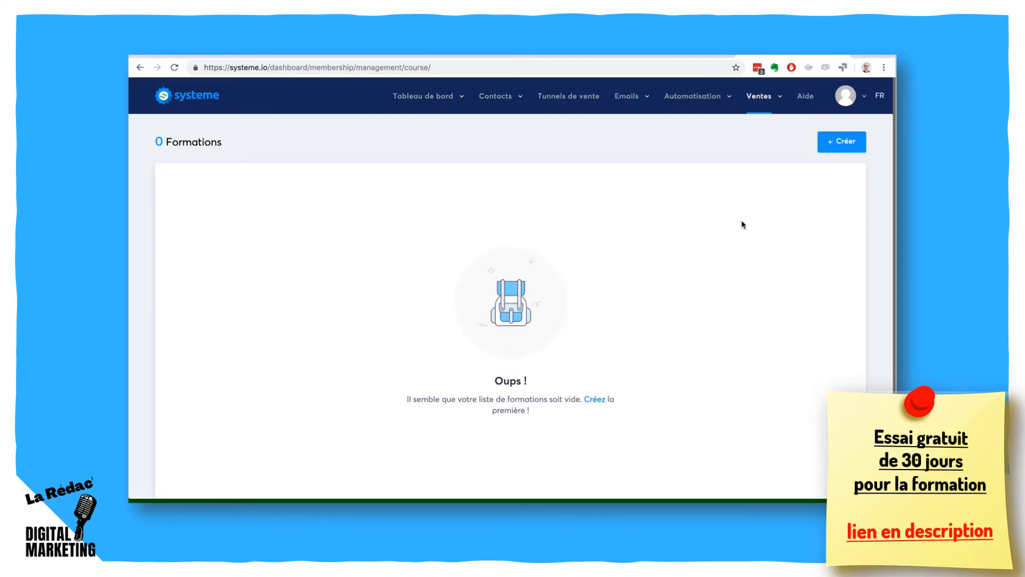
click(761, 96)
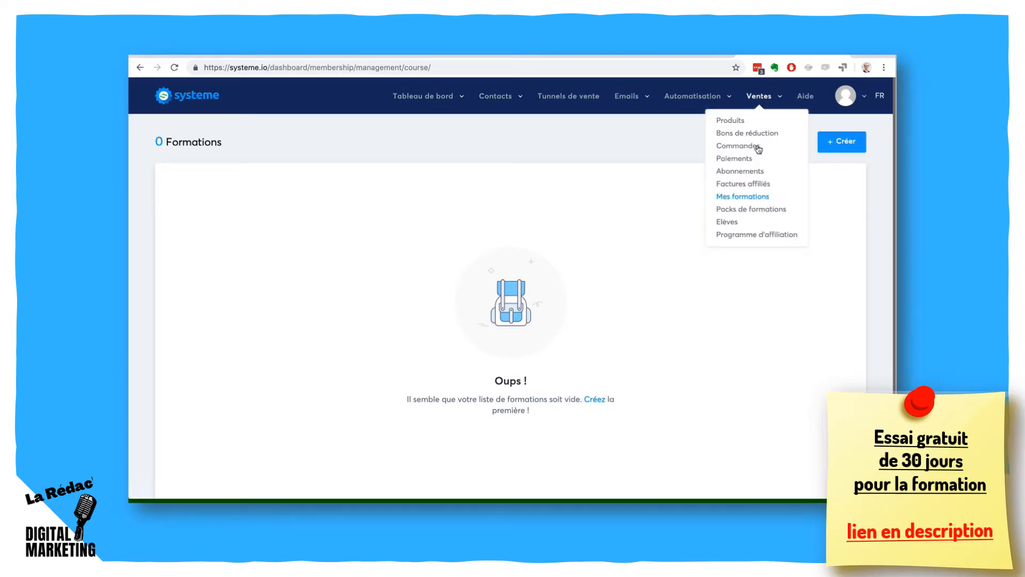
click(750, 210)
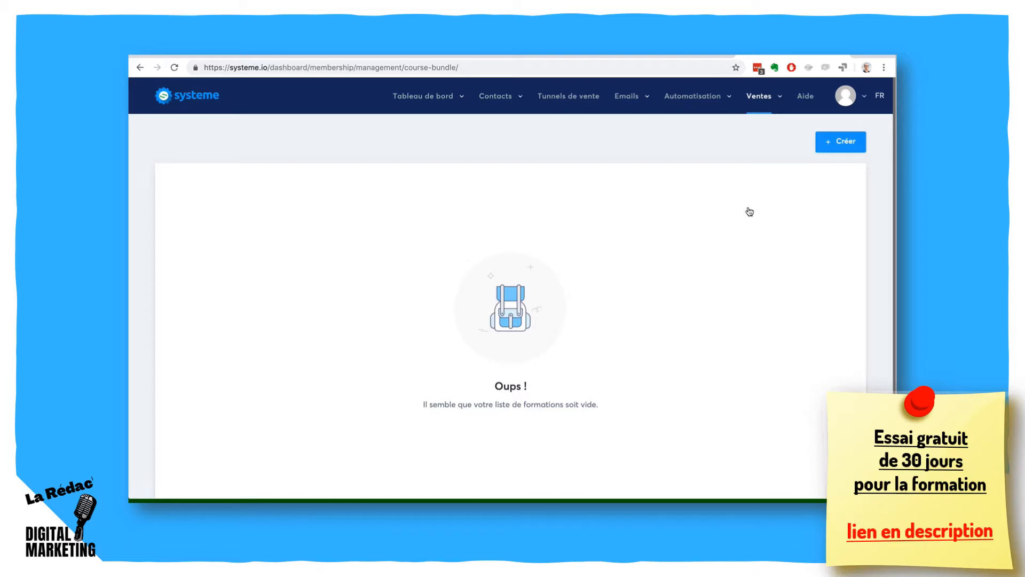
- View the student list and the affiliate program dashboard, finishing at the account profile options
click(755, 102)
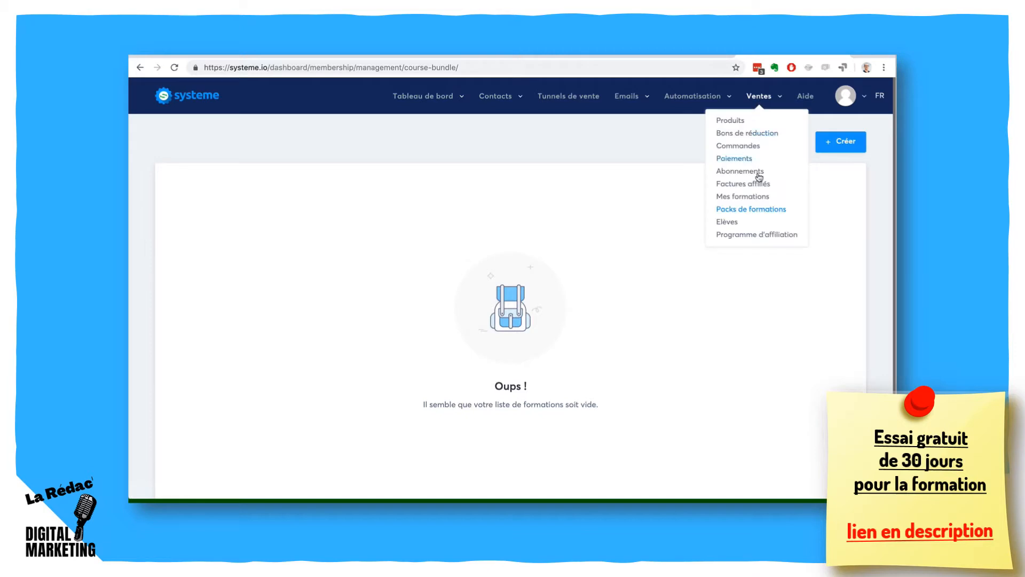
click(727, 222)
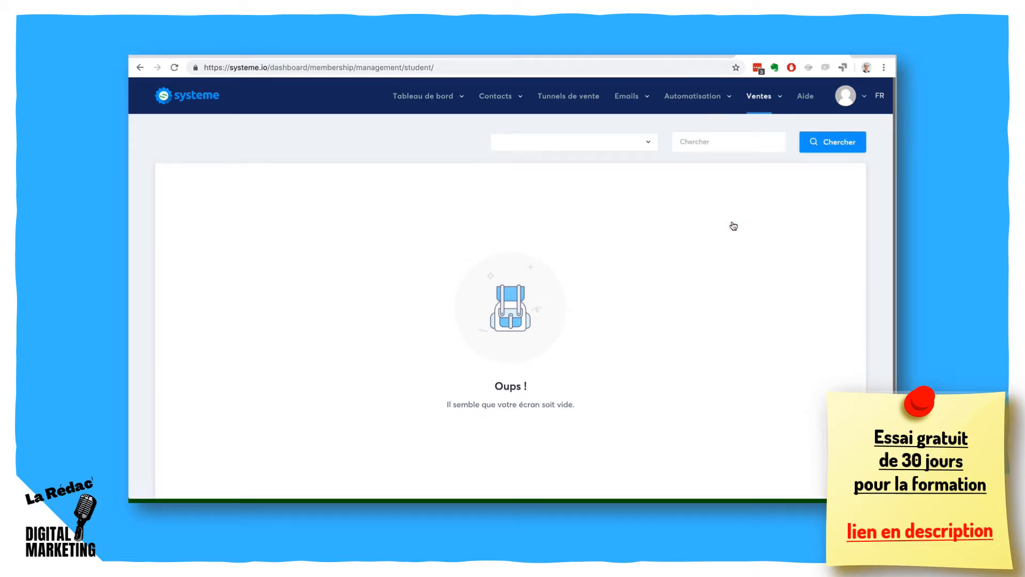
click(758, 107)
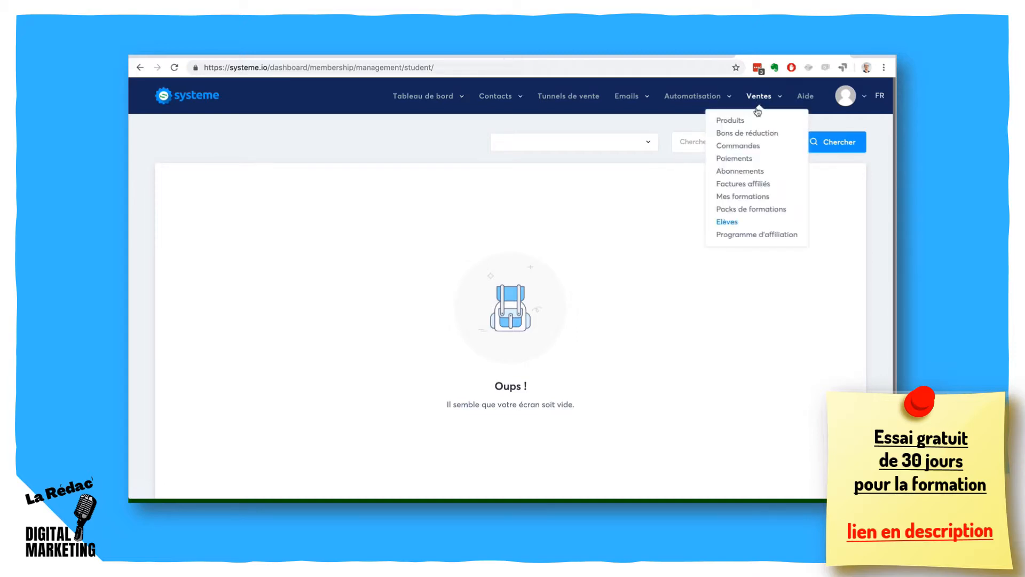
click(752, 235)
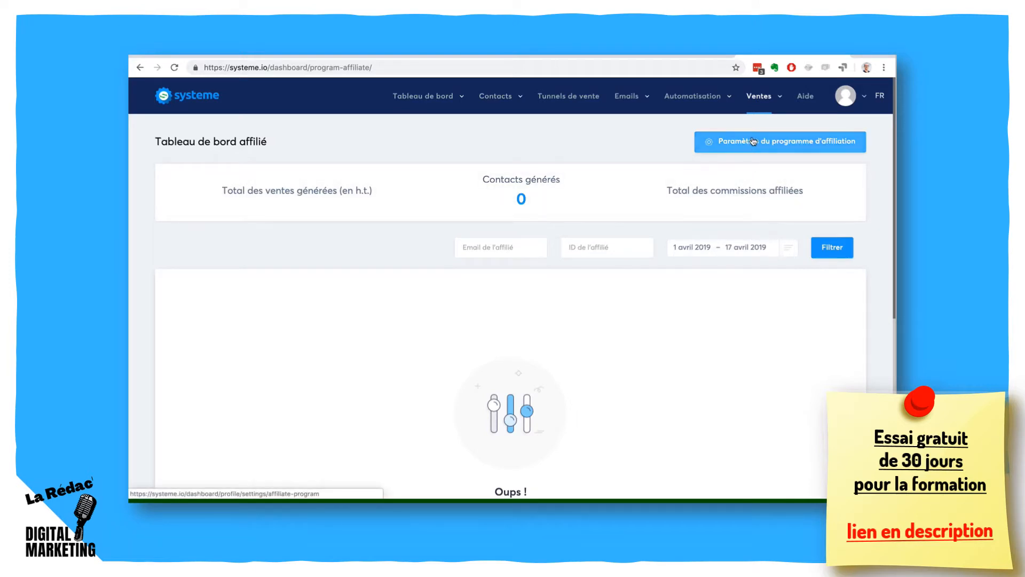
click(858, 96)
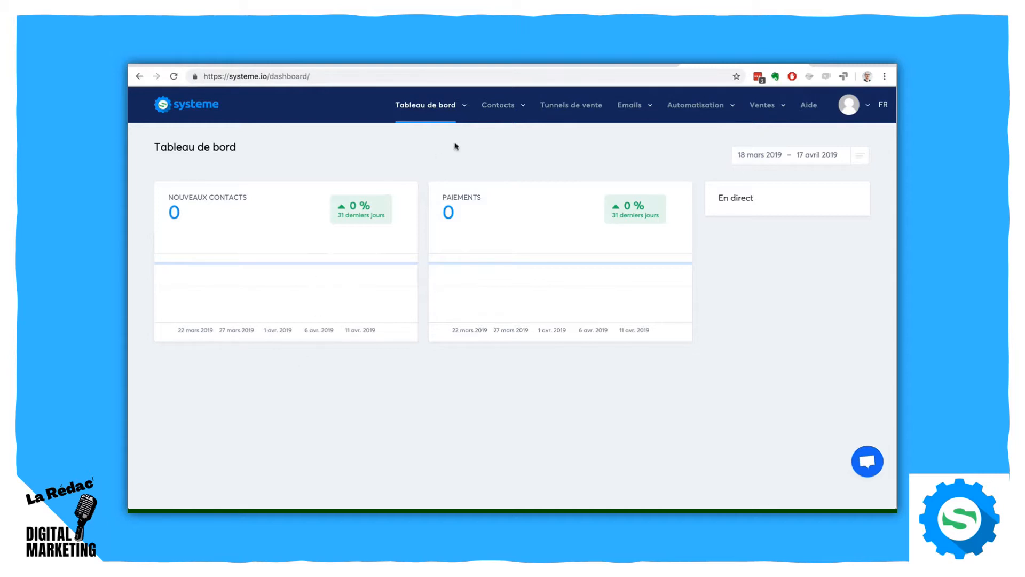
- Create a contact tag named Prospects-Youtube on the tag management page
mouse_move(499, 105)
click(497, 142)
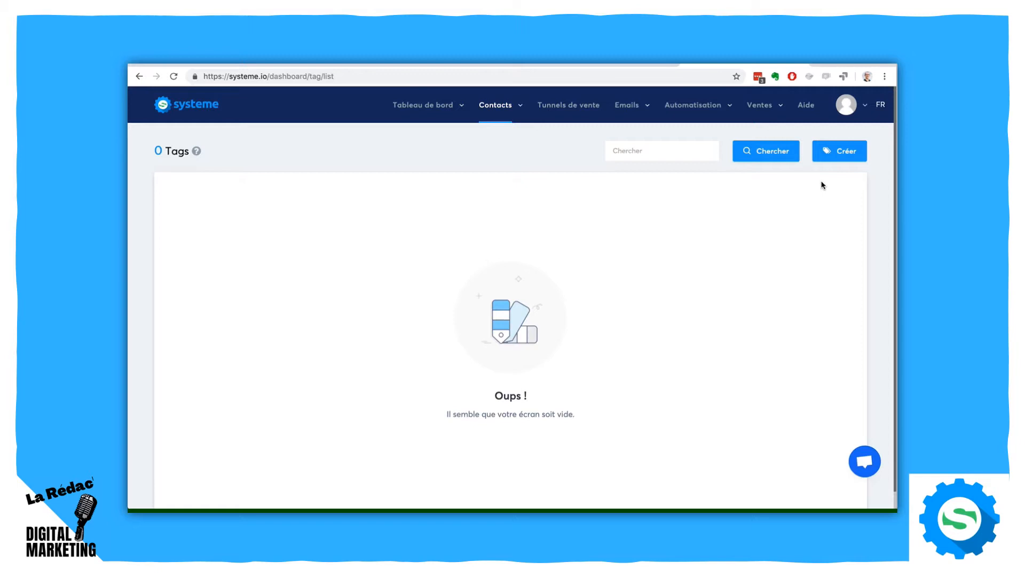
click(838, 153)
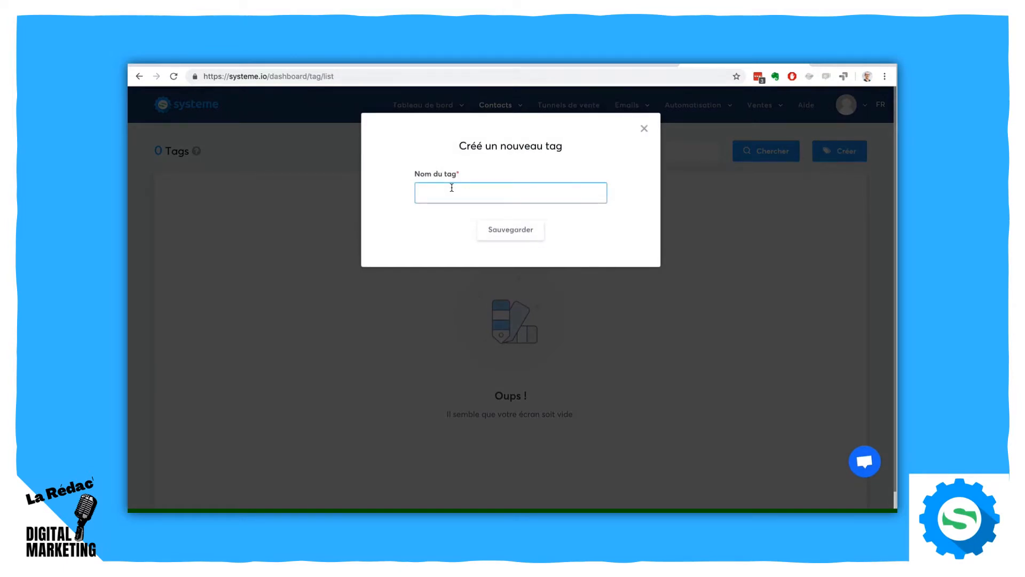
text(Prospects-Youtube)
click(501, 227)
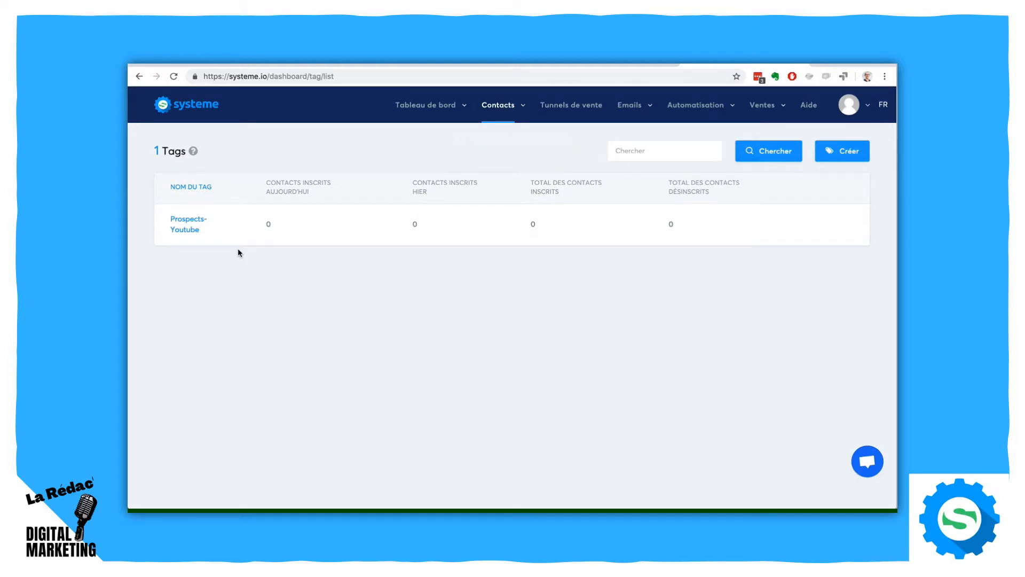
- Create a second contact tag named Contacts
click(847, 151)
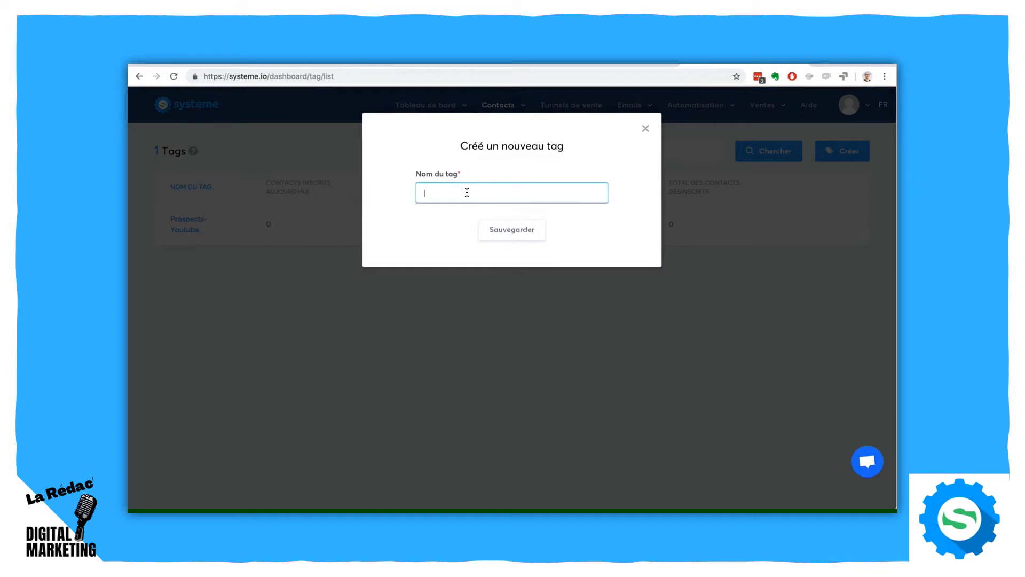
text(Prospects)
key(BackSpace)
key(BackSpace)
key(BackSpace)
key(BackSpace)
key(BackSpace)
key(BackSpace)
key(BackSpace)
key(BackSpace)
text(Contacts)
click(514, 229)
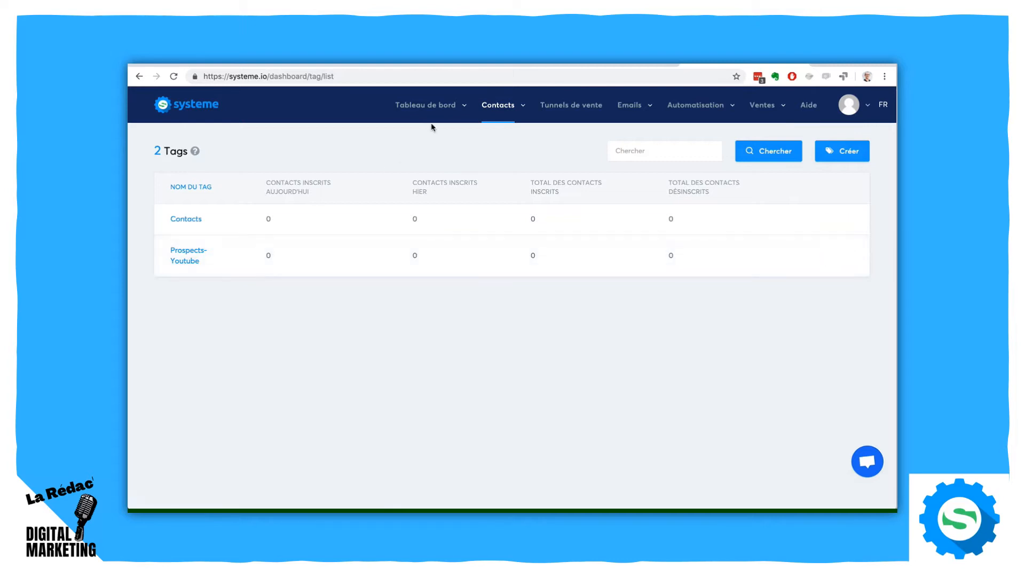
- Open the contact list and review the available contact filters
mouse_move(497, 110)
click(500, 131)
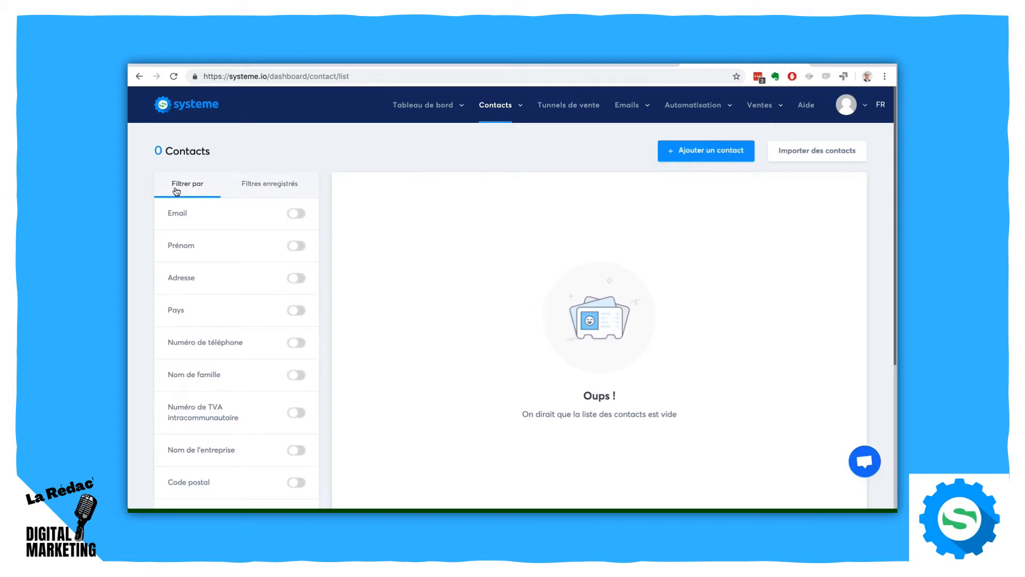
scroll(136, 230, down, 2)
scroll(136, 230, down, 2)
scroll(136, 229, up, 4)
- Open the new contact form and review its fields and tag choices
click(709, 150)
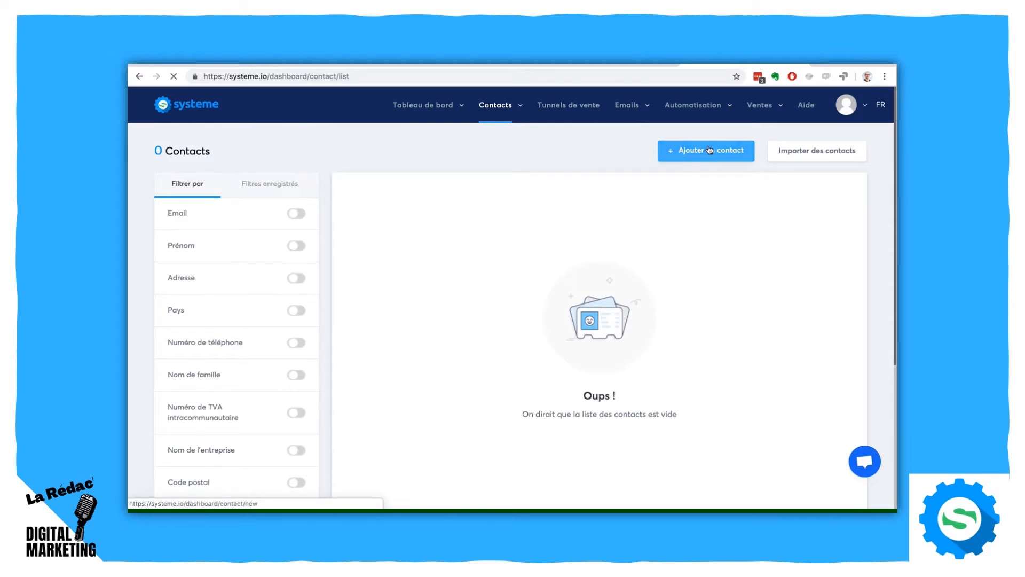
click(299, 198)
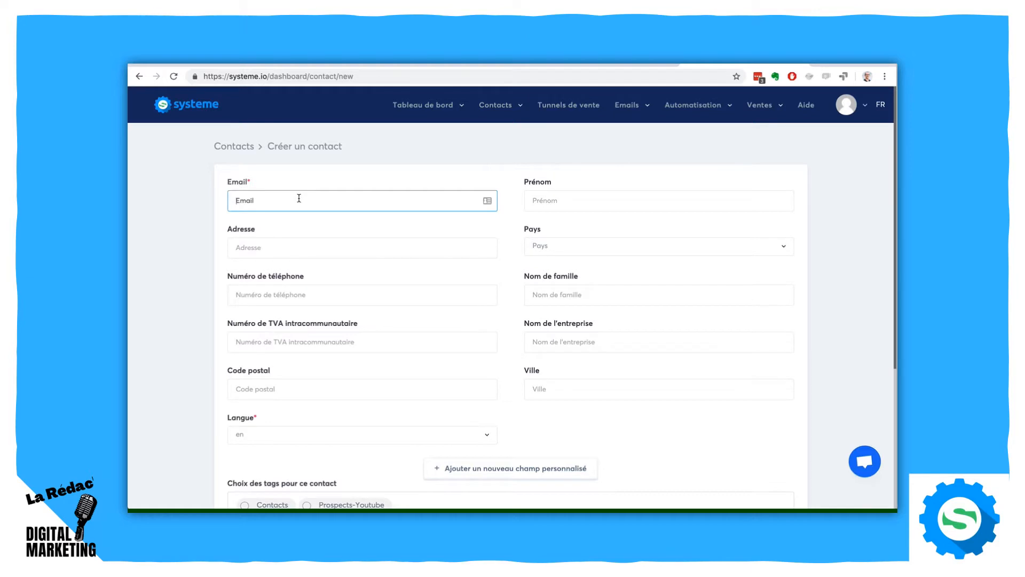
scroll(298, 198, down, 4)
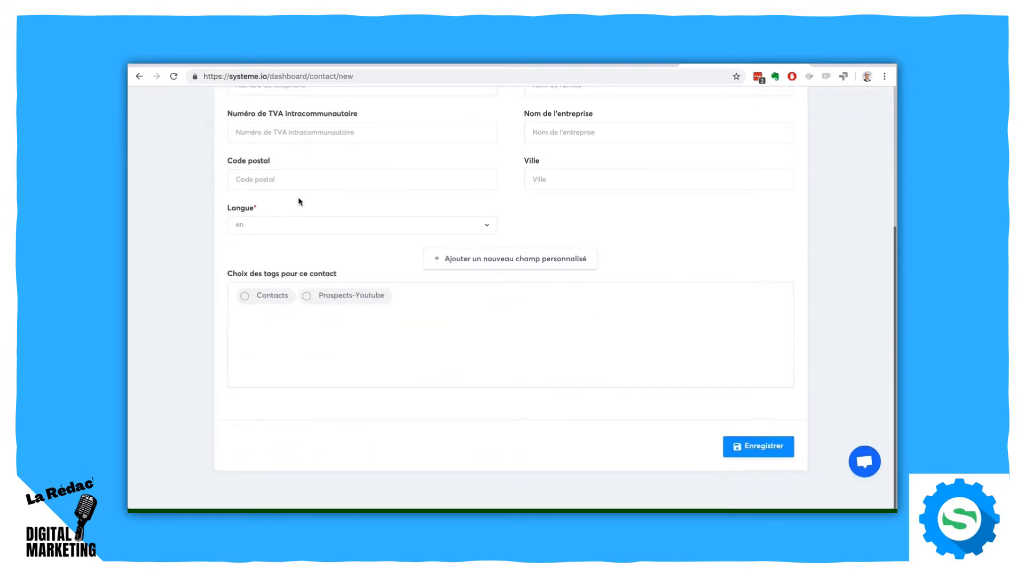
scroll(299, 201, up, 2)
scroll(299, 201, up, 2)
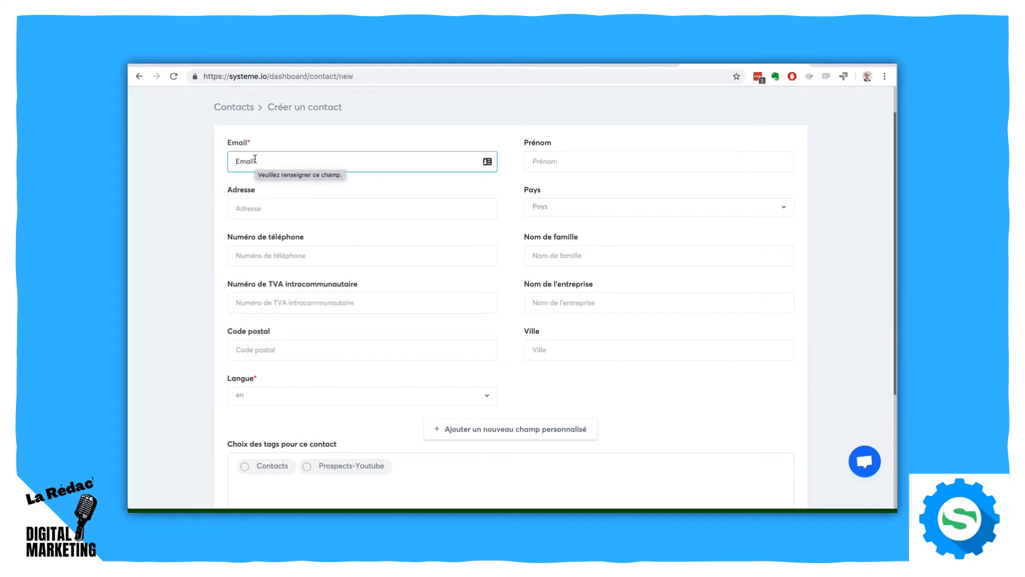
- Set the new contact's language to fr and return to the contact list without saving
click(313, 396)
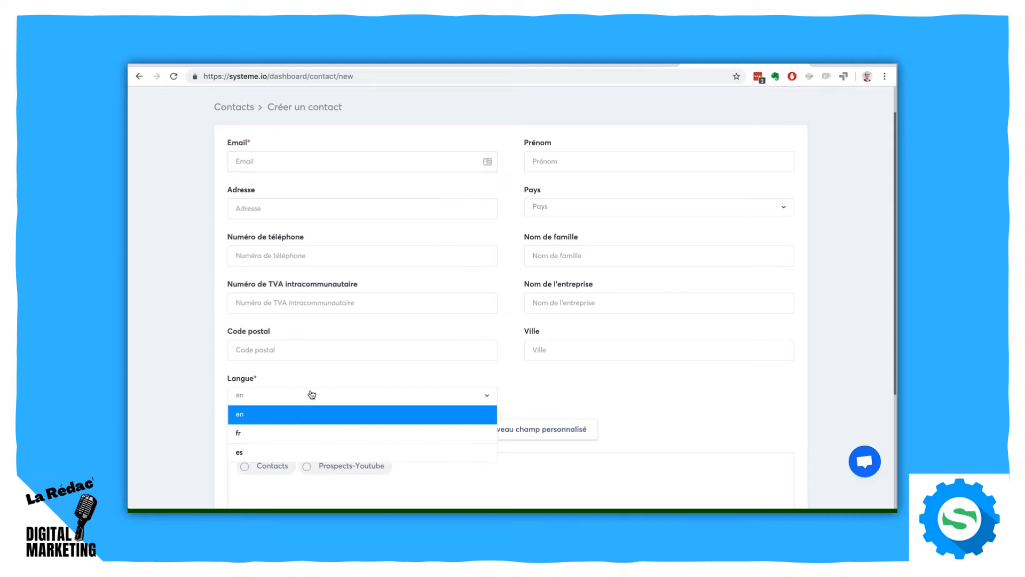
click(295, 433)
scroll(206, 395, up, 1)
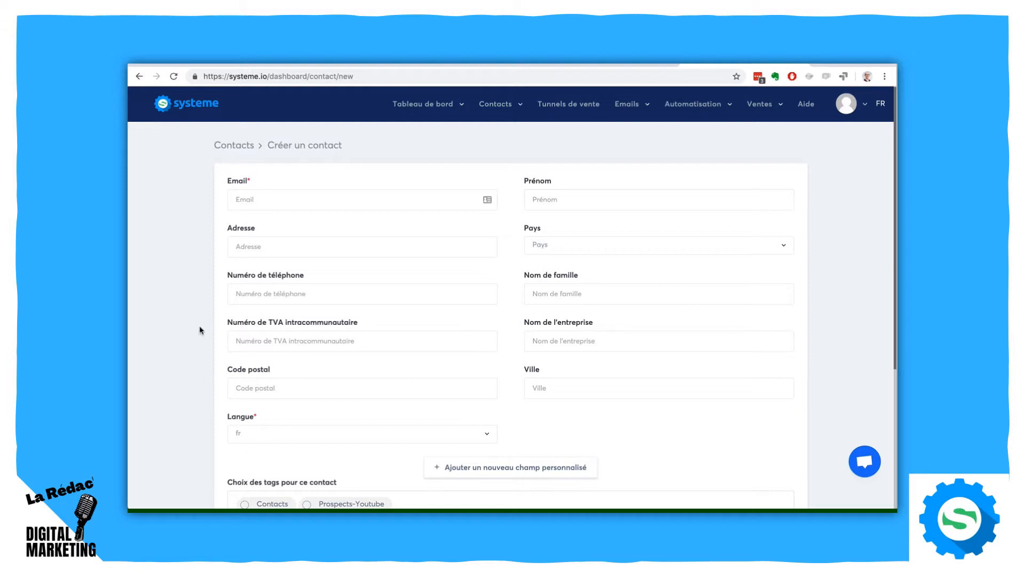
click(264, 202)
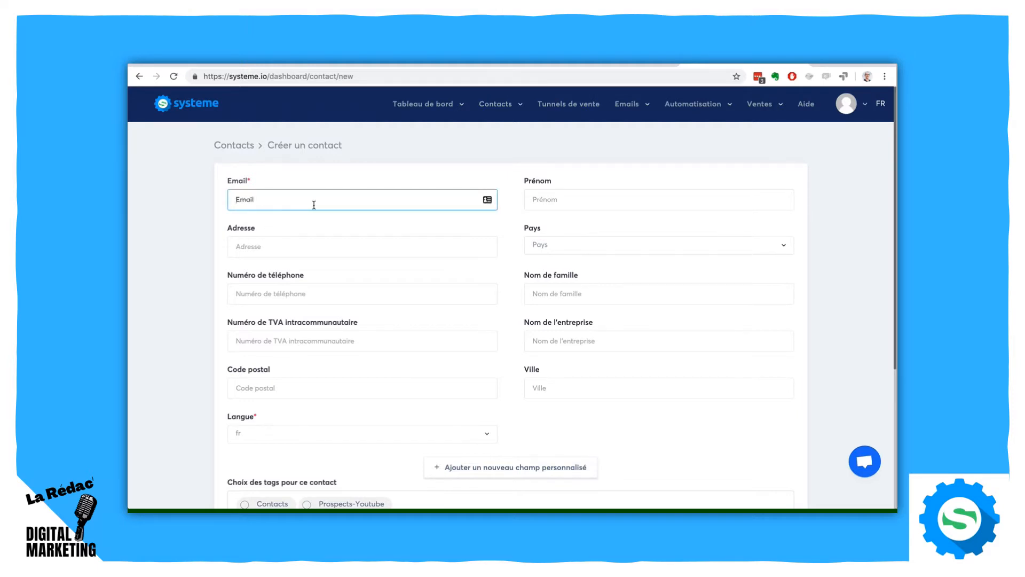
click(142, 78)
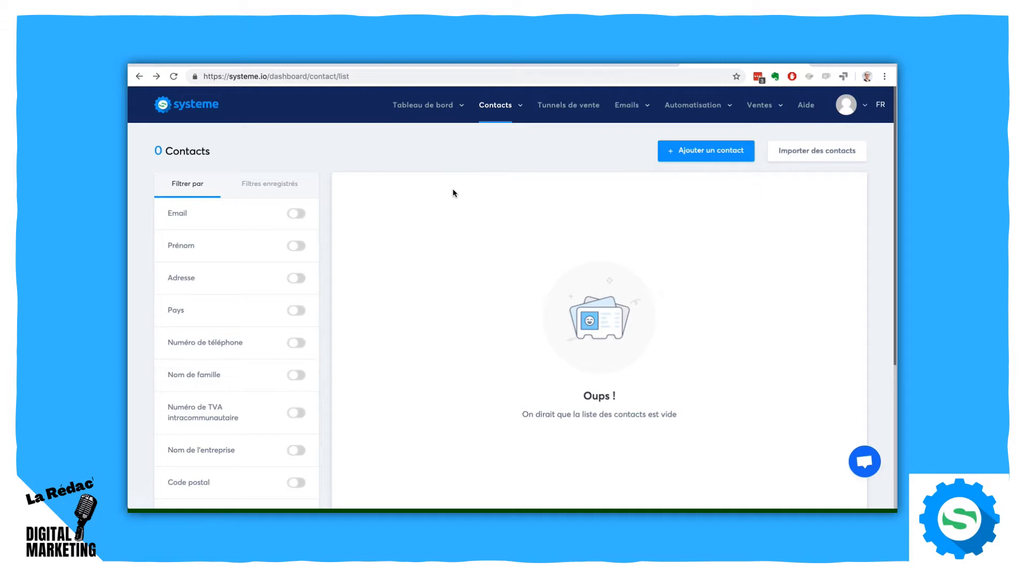
- Open the contact import page and review its CSV instructions and campaign choices
click(794, 157)
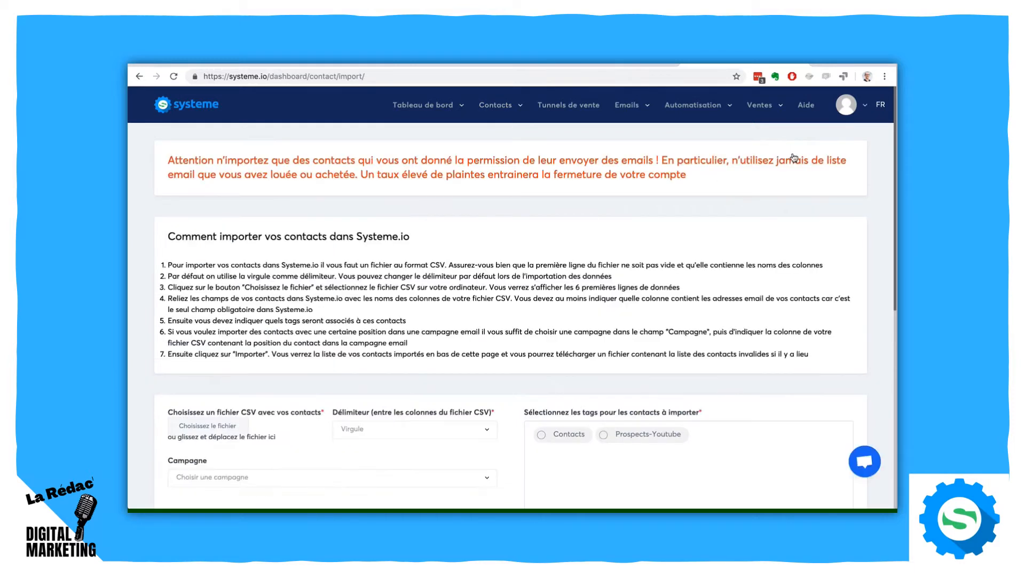
scroll(782, 297, down, 2)
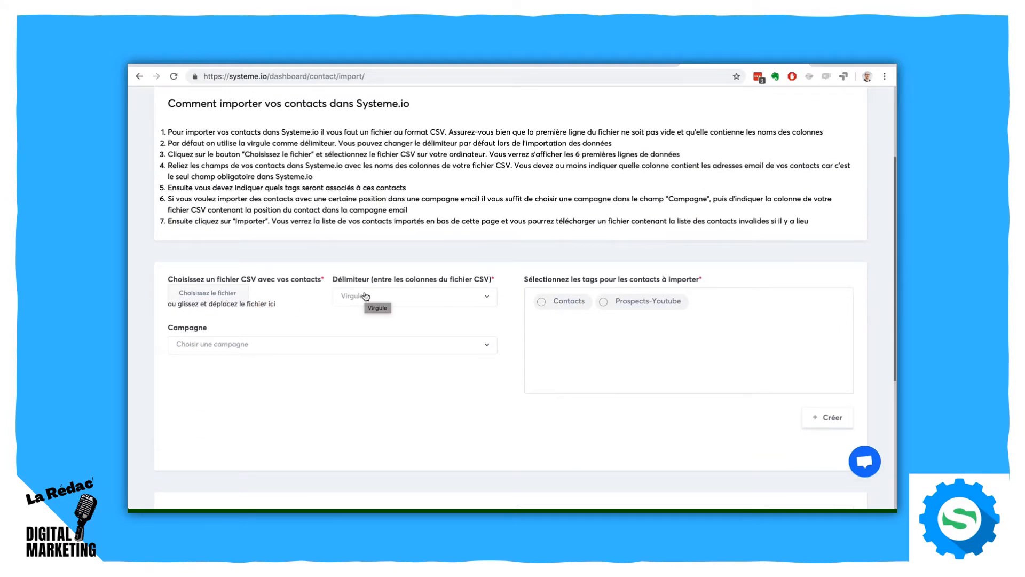
click(232, 346)
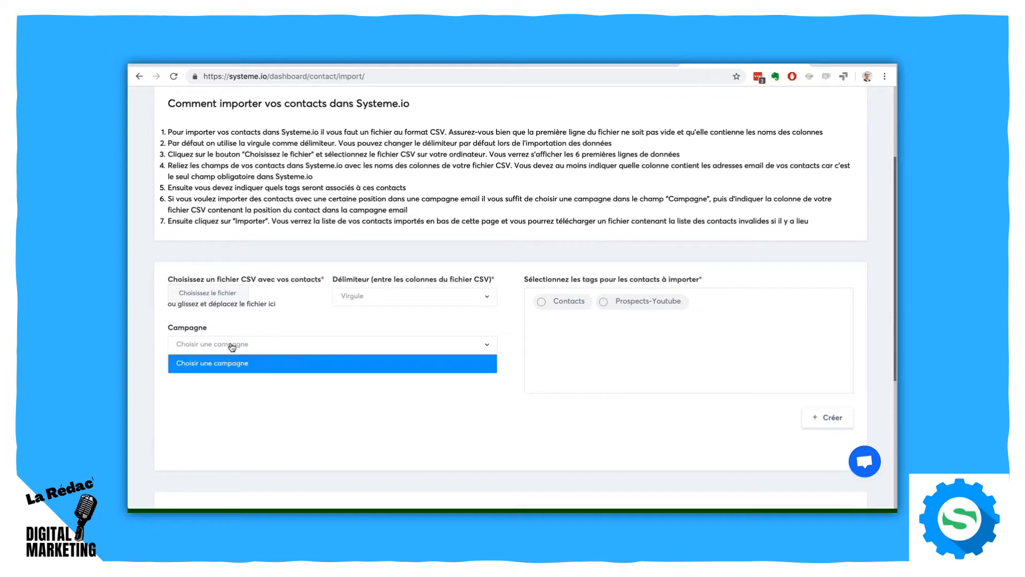
click(257, 390)
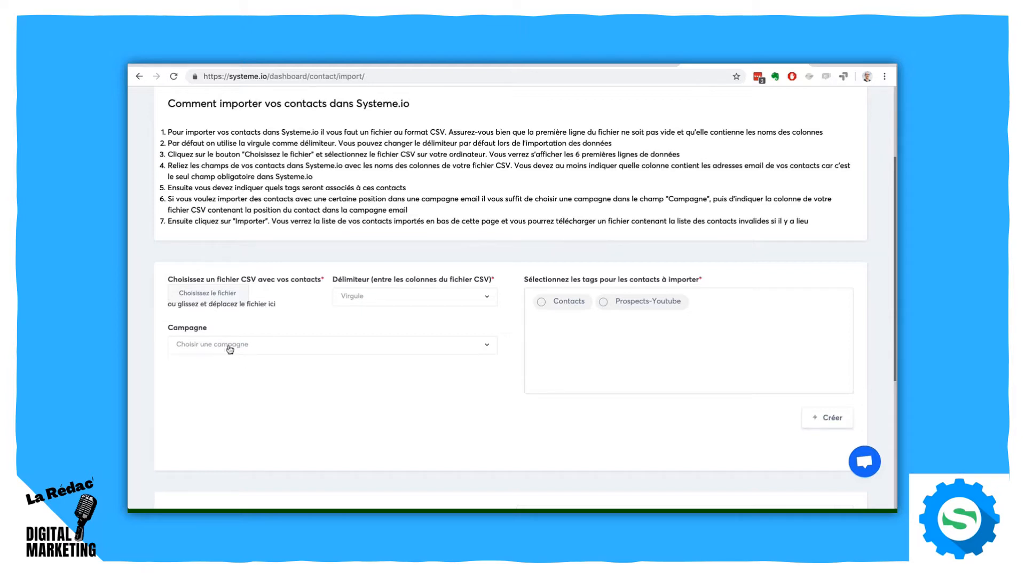
- Try out the Contacts and Prospects-Youtube tags for the import and return to the contact list without importing
click(556, 303)
click(604, 302)
click(604, 302)
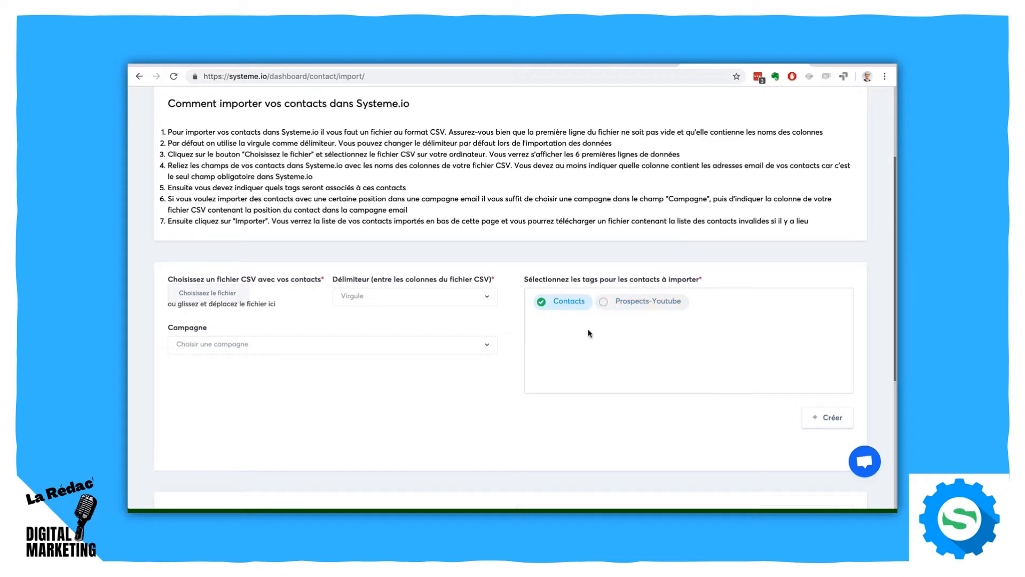
click(138, 75)
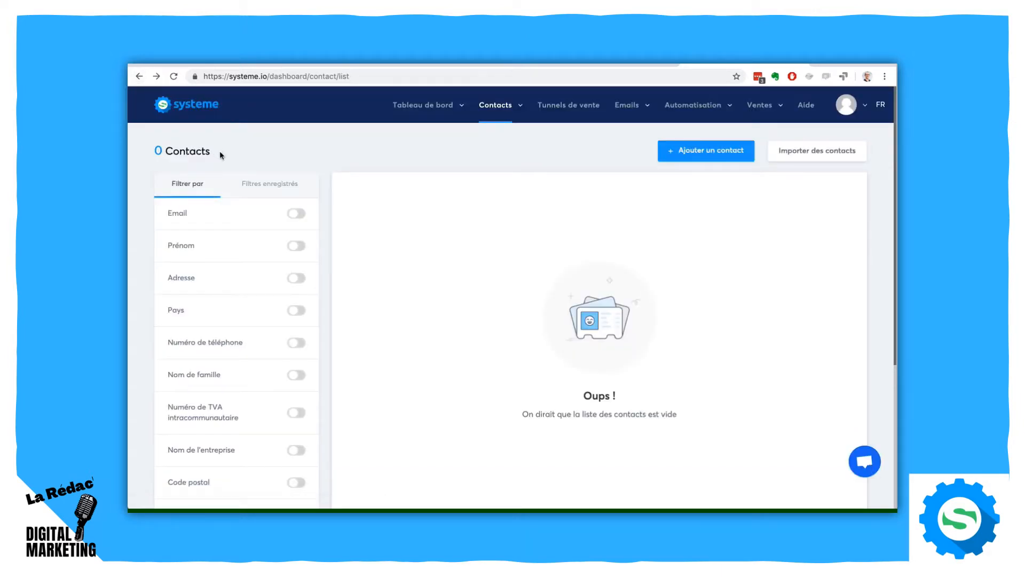
- Look through the contact filters and try a creation date condition that equals 16/4/2019
scroll(160, 263, down, 5)
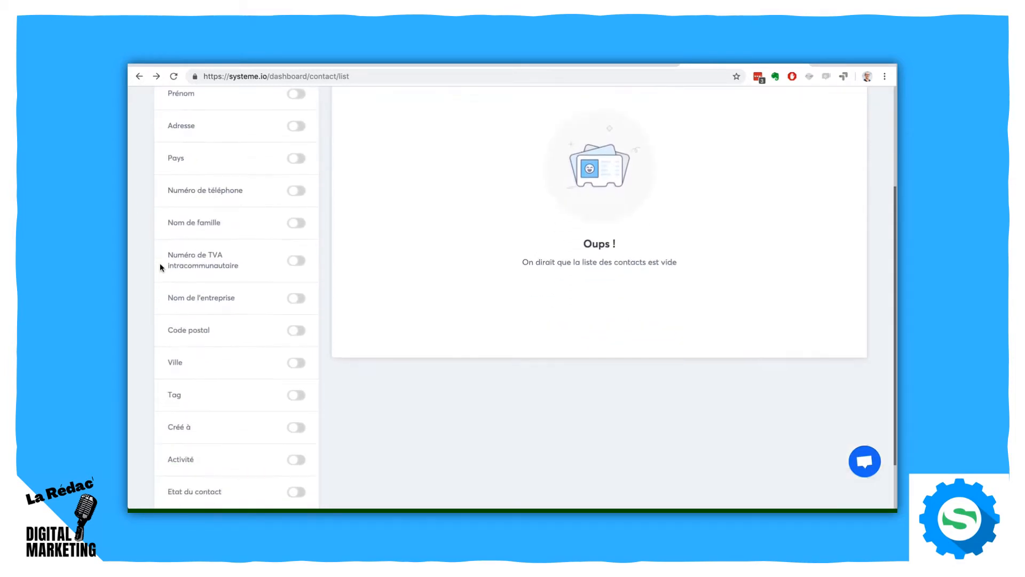
scroll(159, 263, up, 5)
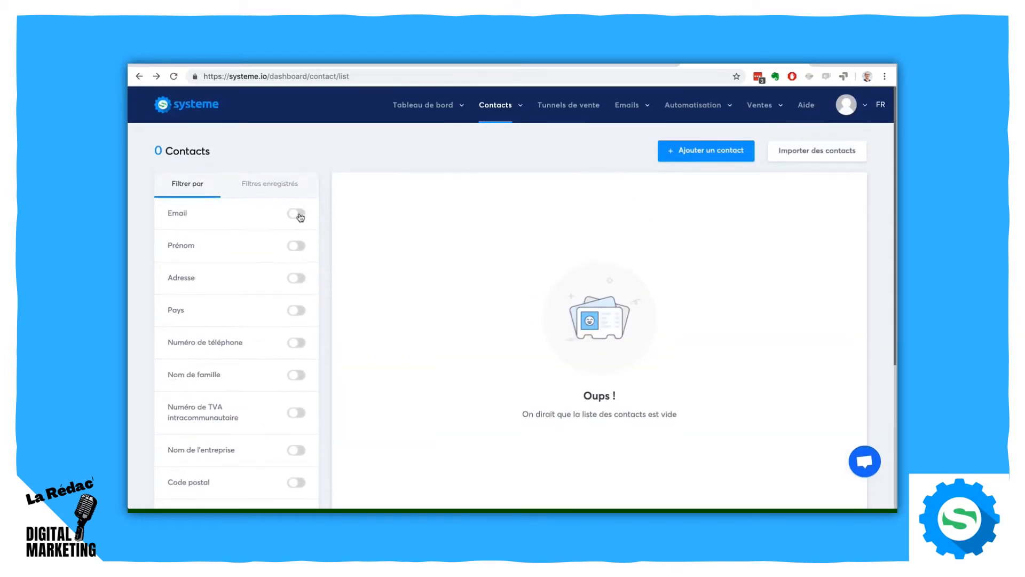
scroll(147, 256, down, 3)
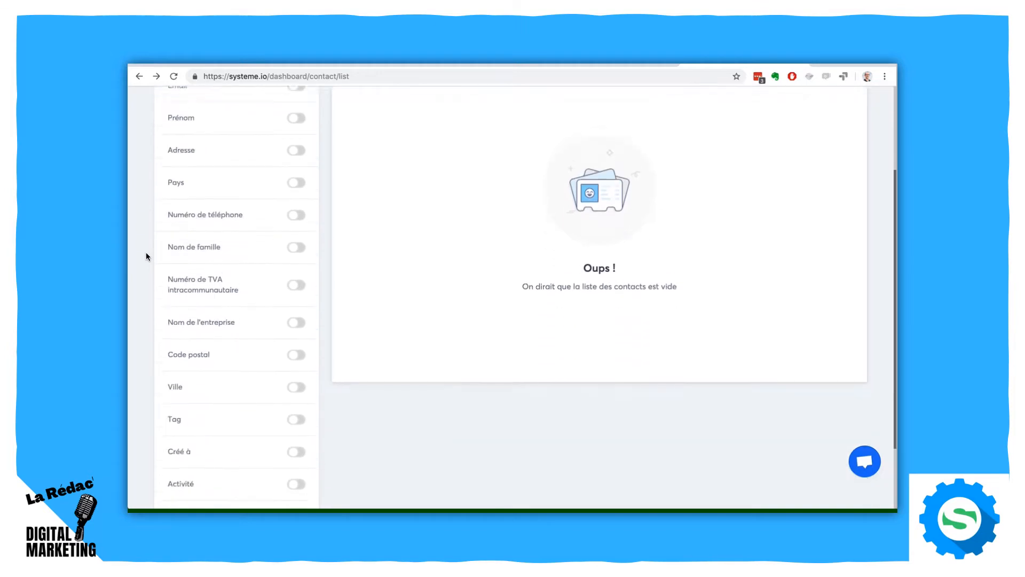
scroll(147, 256, up, 3)
scroll(145, 252, down, 2)
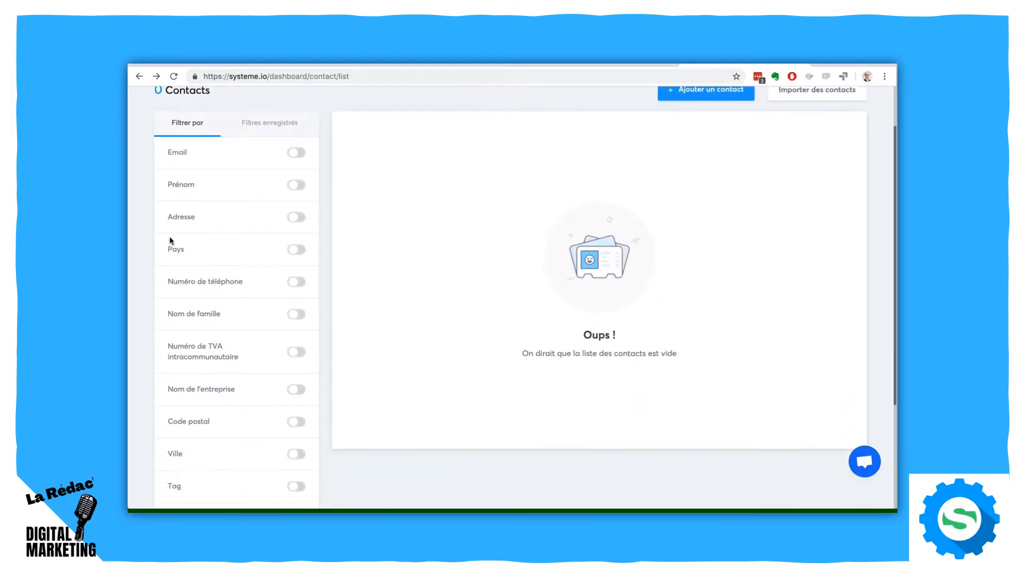
scroll(270, 324, down, 5)
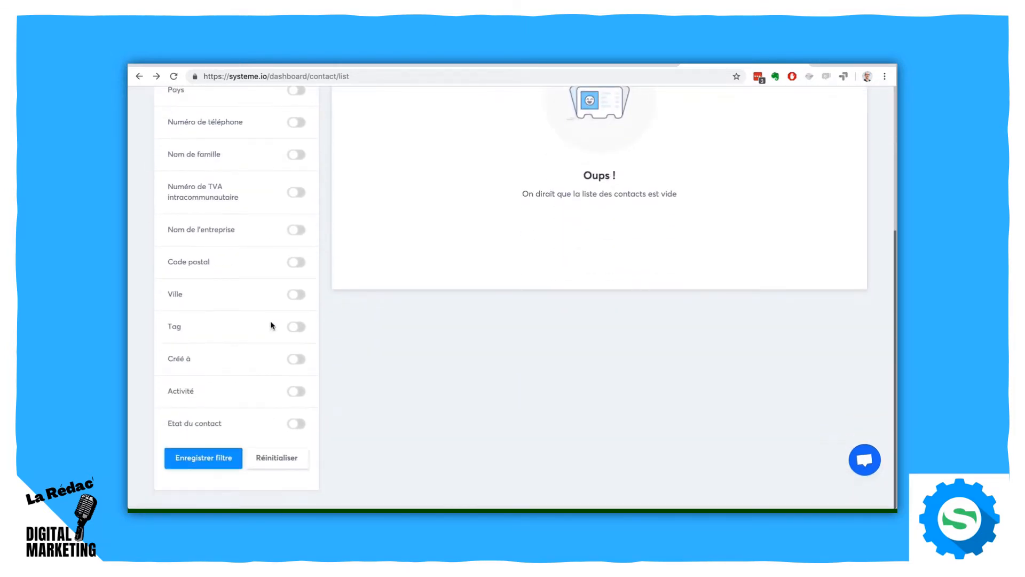
click(302, 363)
click(220, 392)
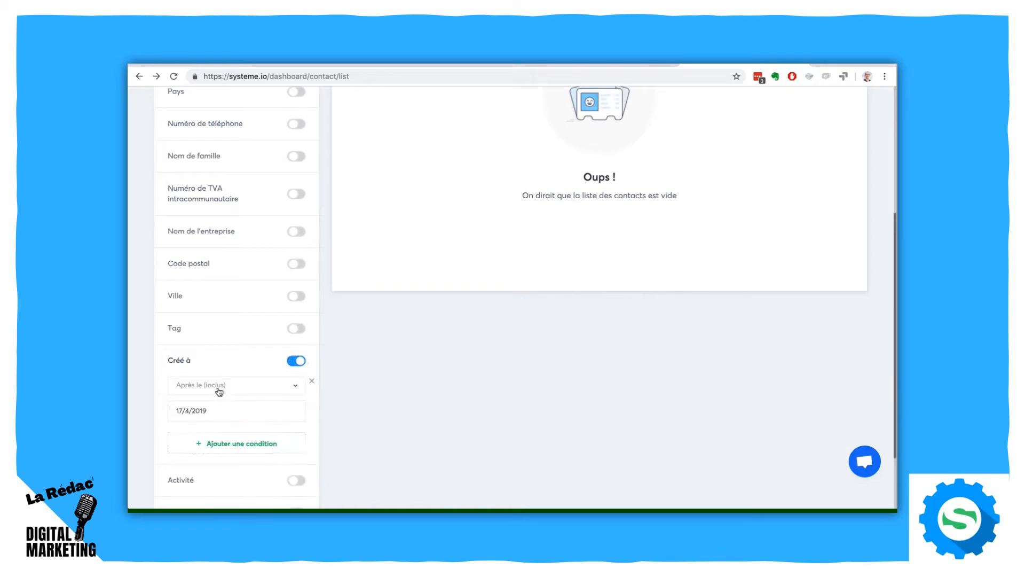
click(204, 390)
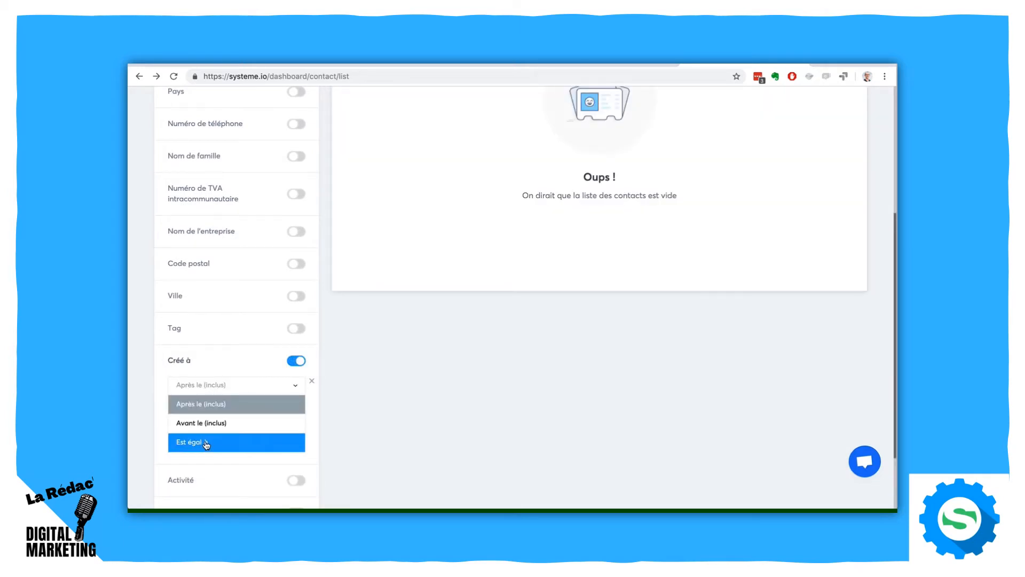
click(204, 441)
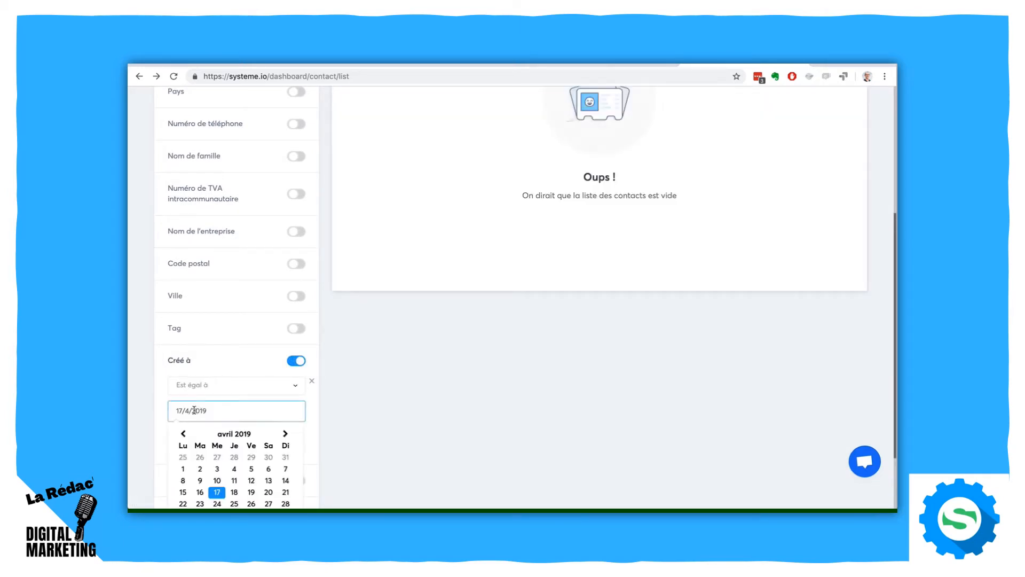
click(202, 411)
click(201, 492)
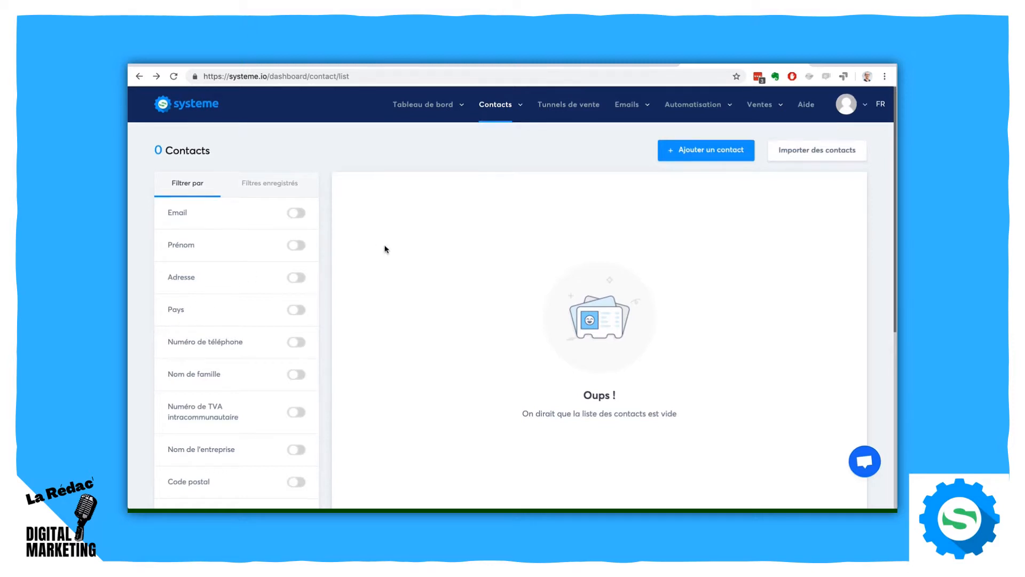
- Review the full list of contact filters, including the active creation date condition
scroll(385, 247, down, 5)
scroll(385, 249, down, 2)
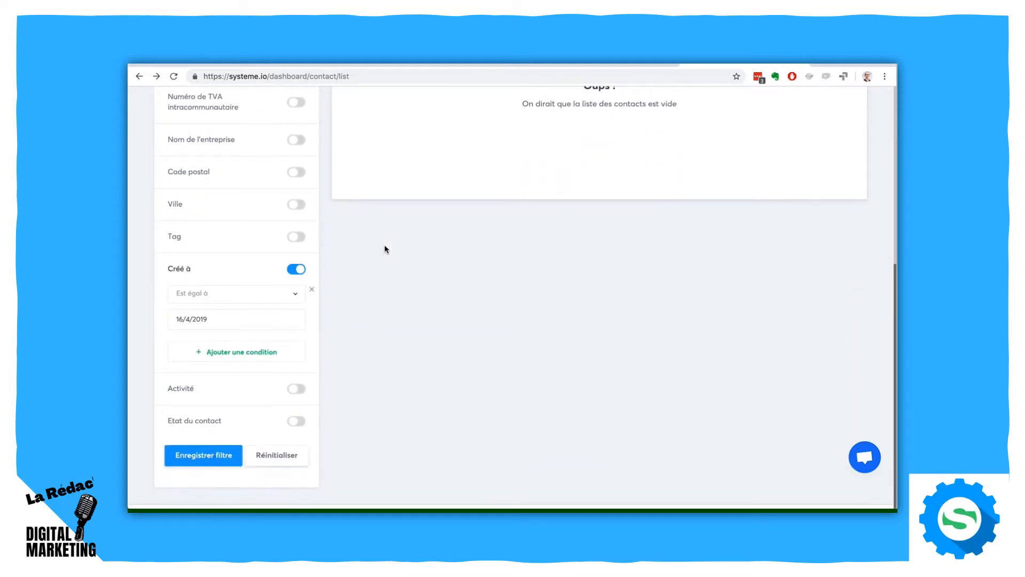
scroll(200, 361, up, 7)
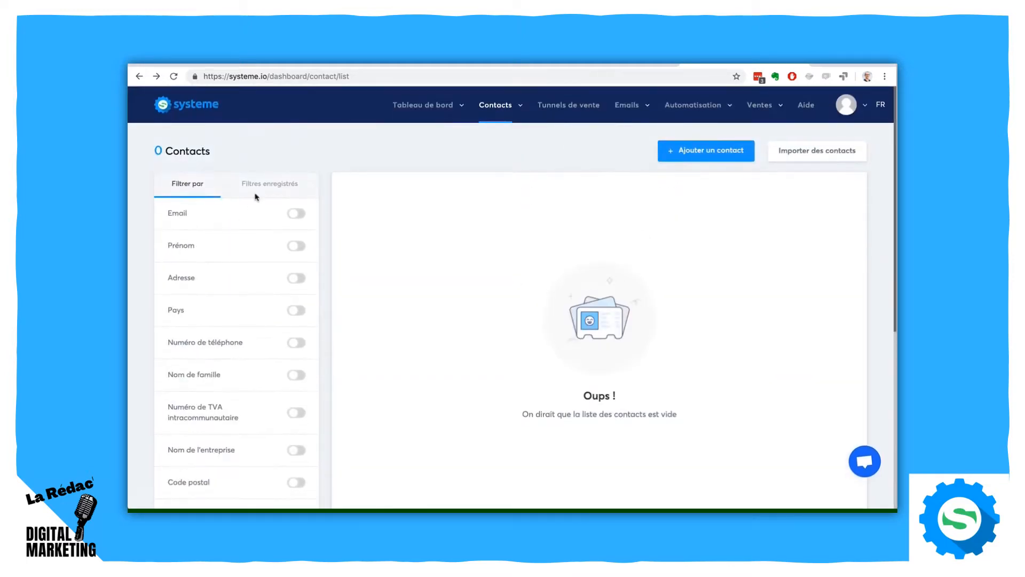
scroll(130, 265, down, 6)
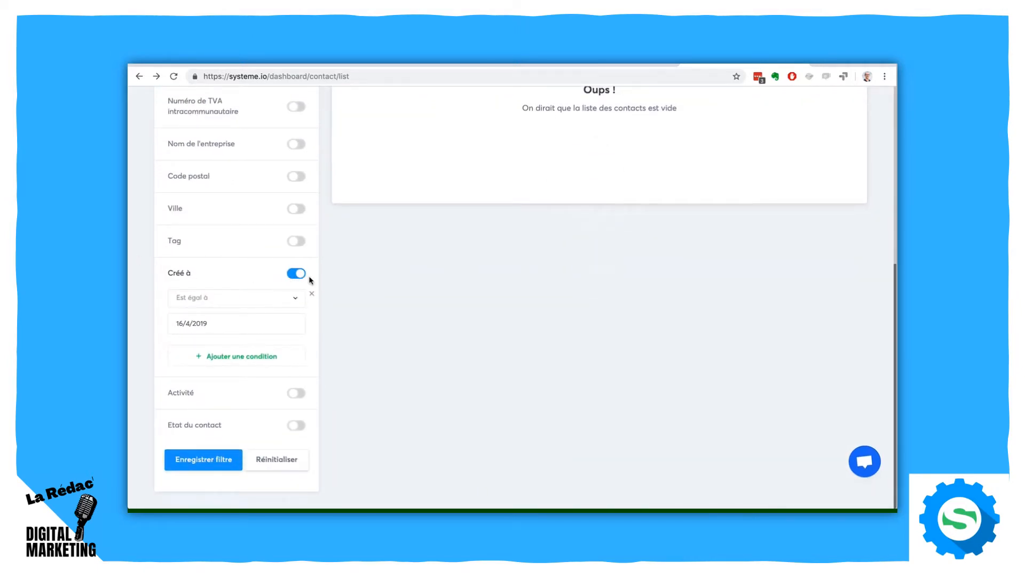
drag(168, 271, 186, 272)
scroll(347, 294, up, 6)
- Visit the main dashboard, return to the contact list, and check whether the creation date filter is still set
mouse_move(422, 107)
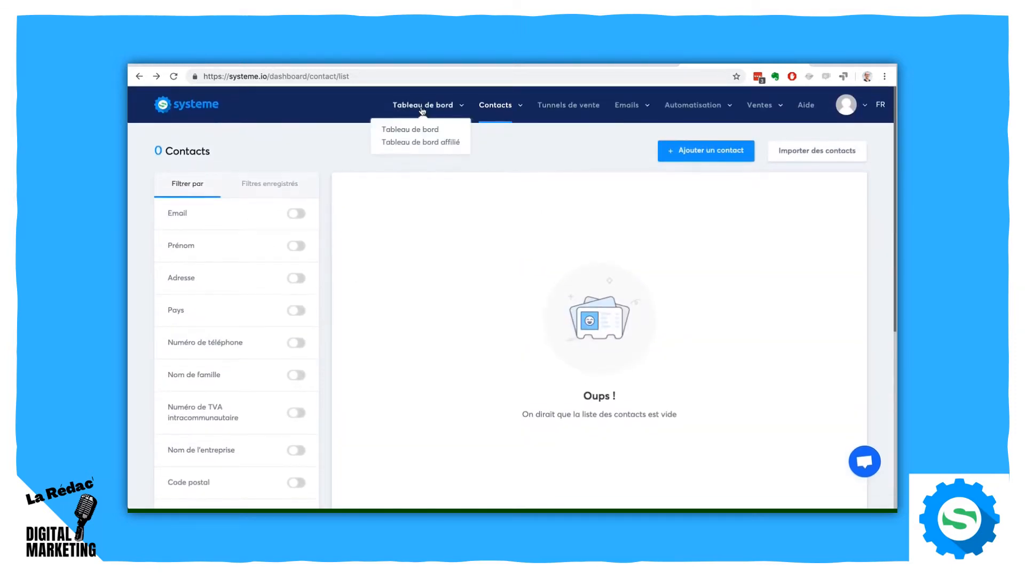
click(420, 130)
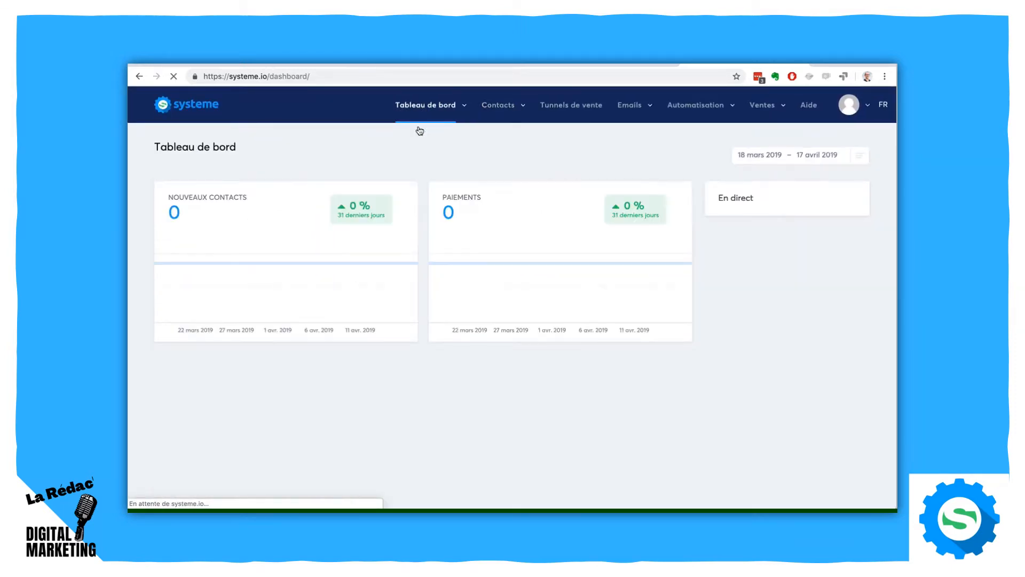
mouse_move(497, 106)
click(489, 130)
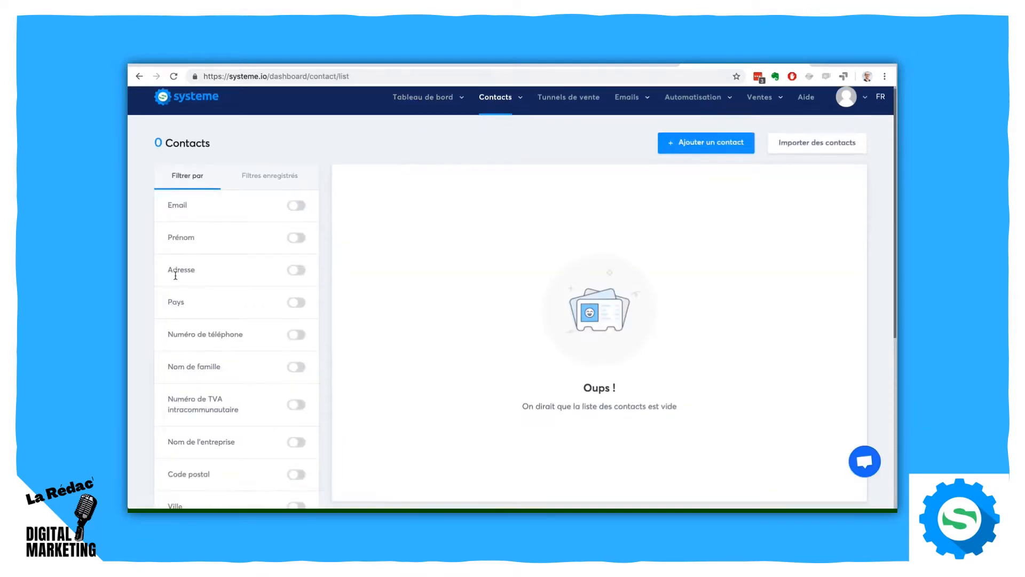
scroll(176, 272, down, 5)
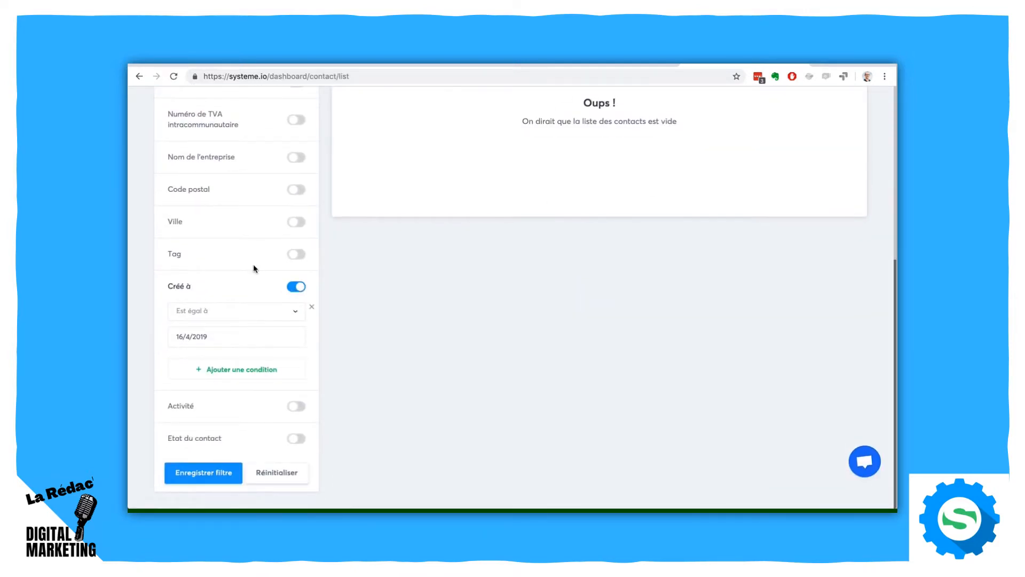
scroll(253, 264, up, 5)
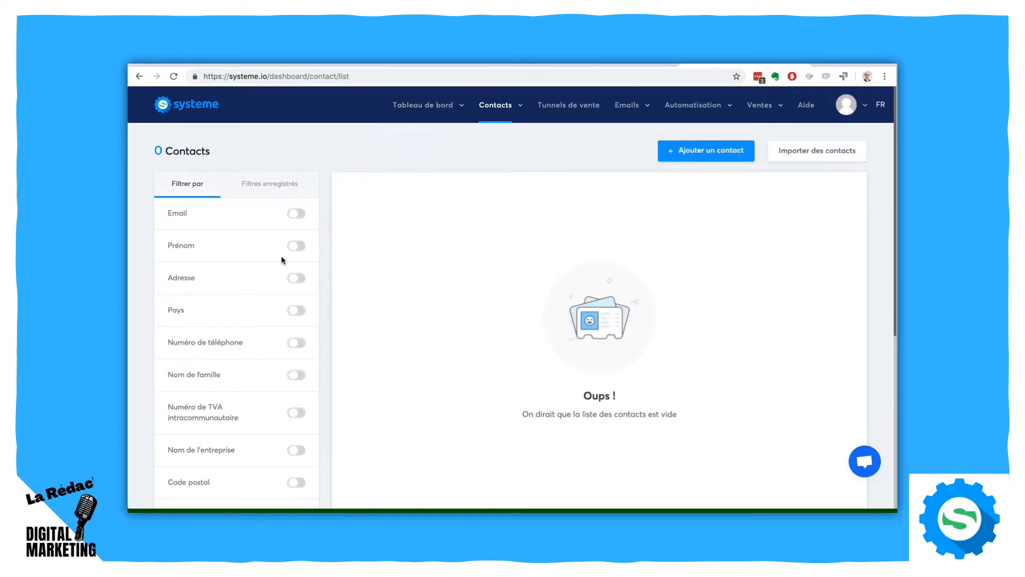
- Enable the Email filter on the contact list and turn off the creation date filter
click(297, 213)
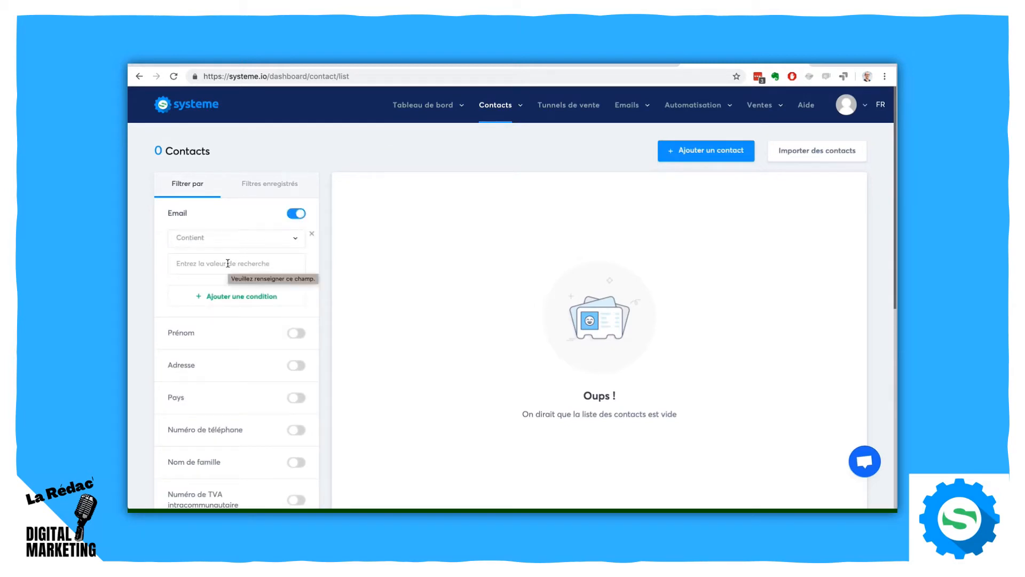
scroll(145, 324, down, 6)
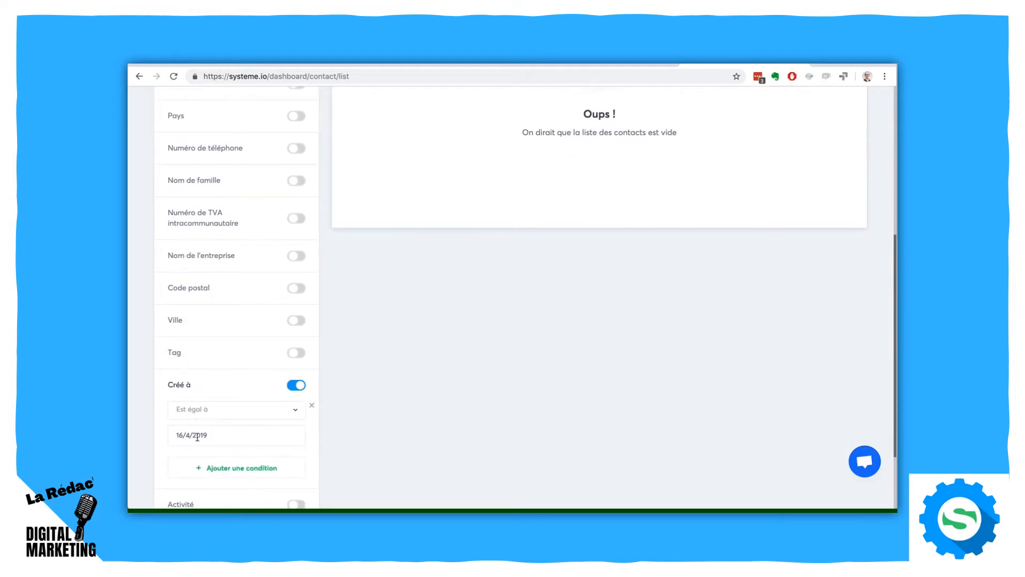
scroll(514, 234, up, 6)
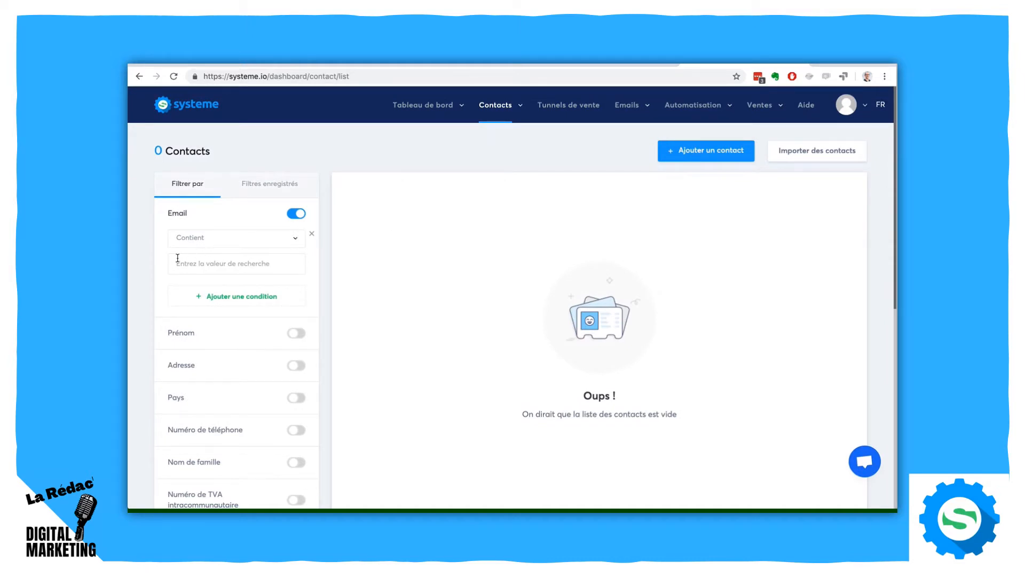
scroll(150, 290, down, 7)
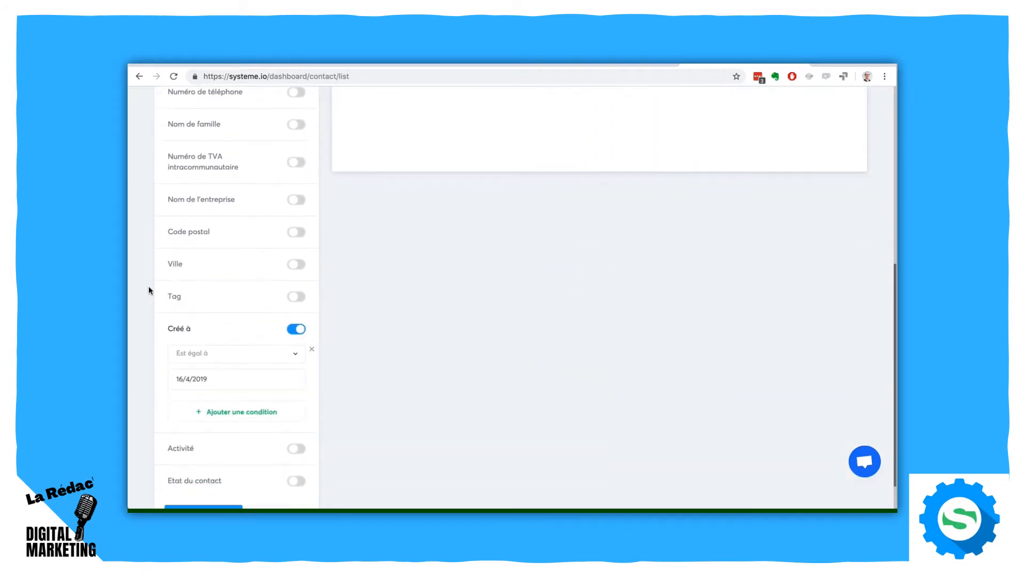
click(295, 330)
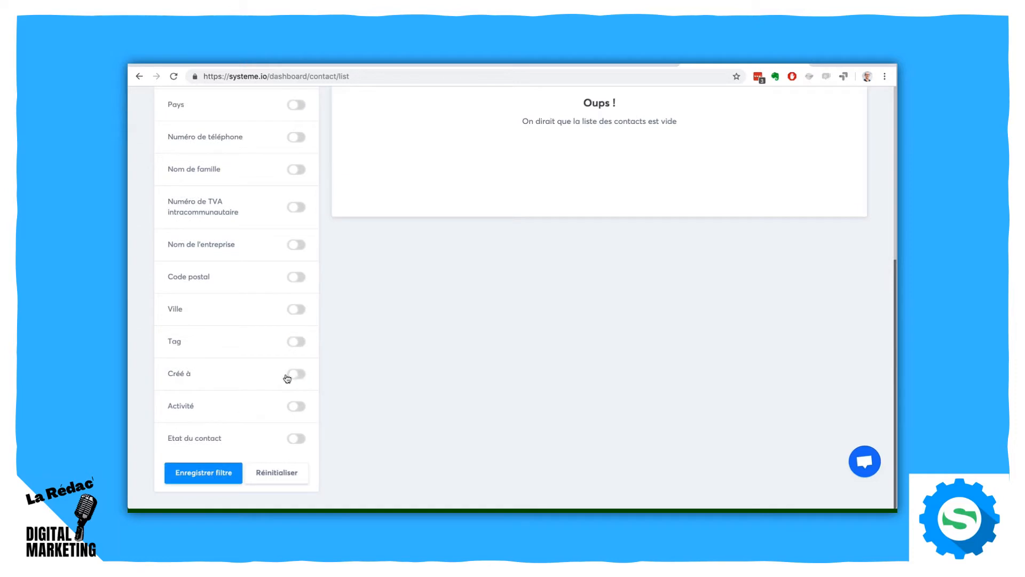
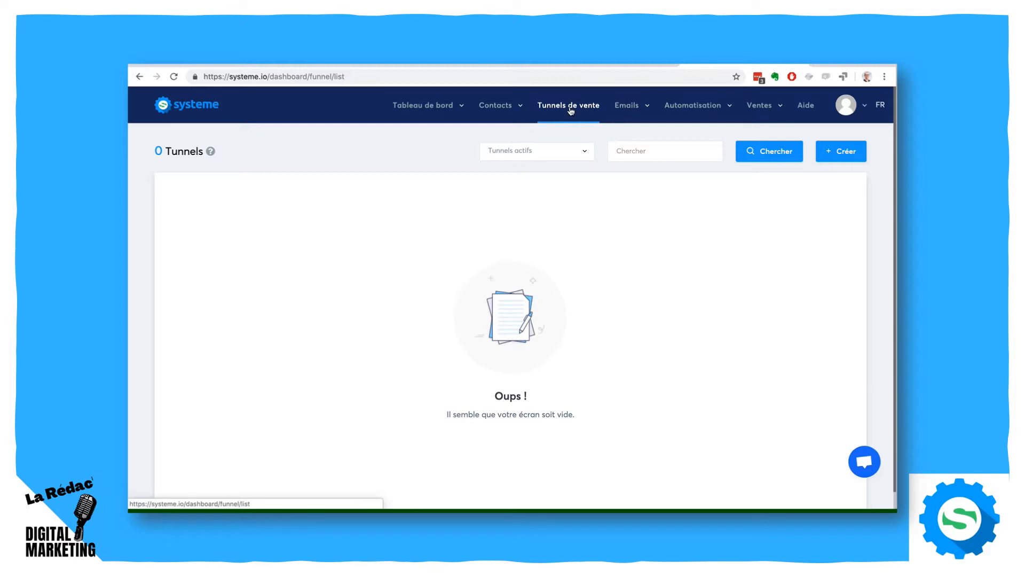
- Start a new sales funnel named Génération d'audience and set its type to Construisez votre audience
click(845, 148)
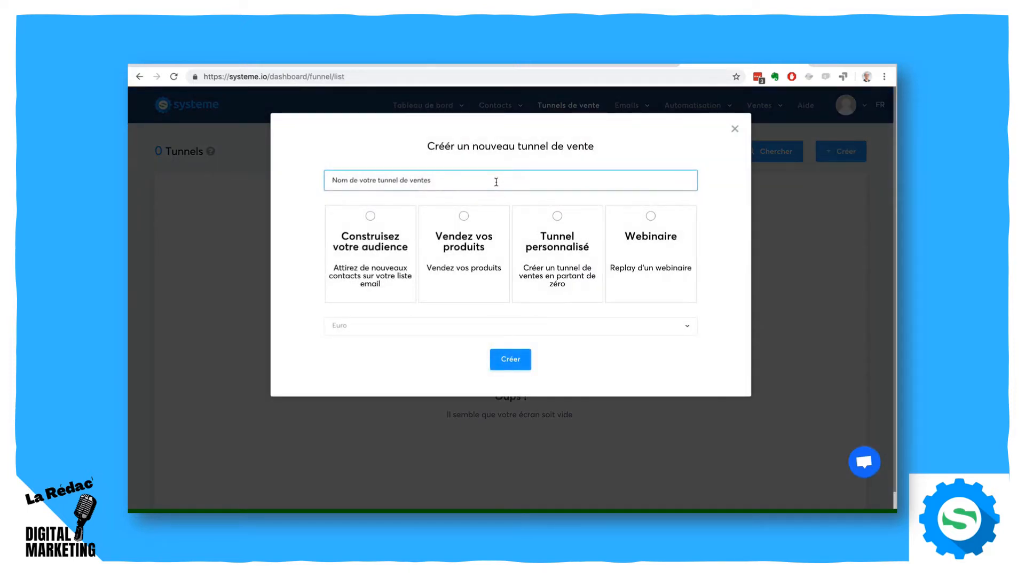
text(Génération d'audience)
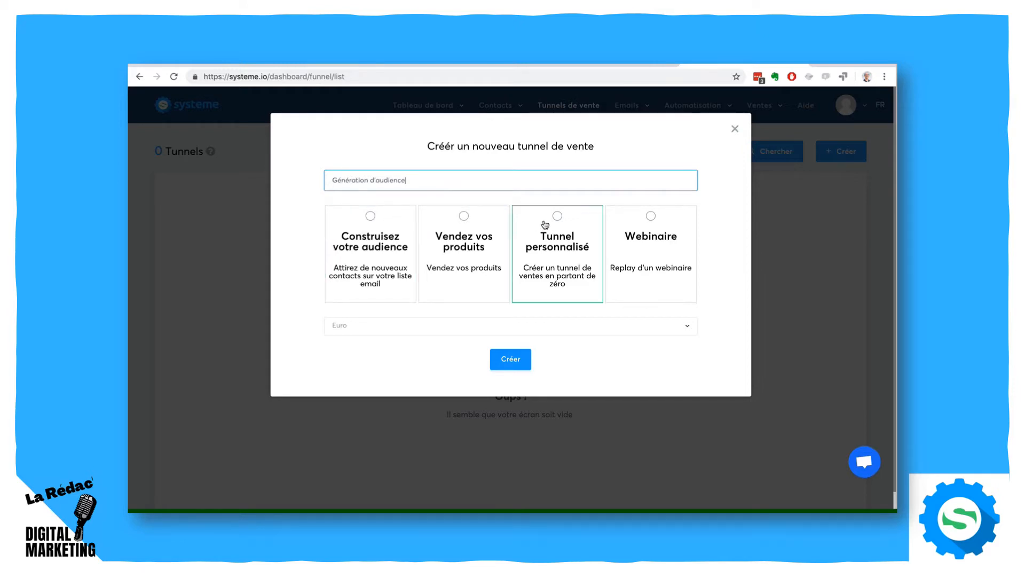
click(651, 217)
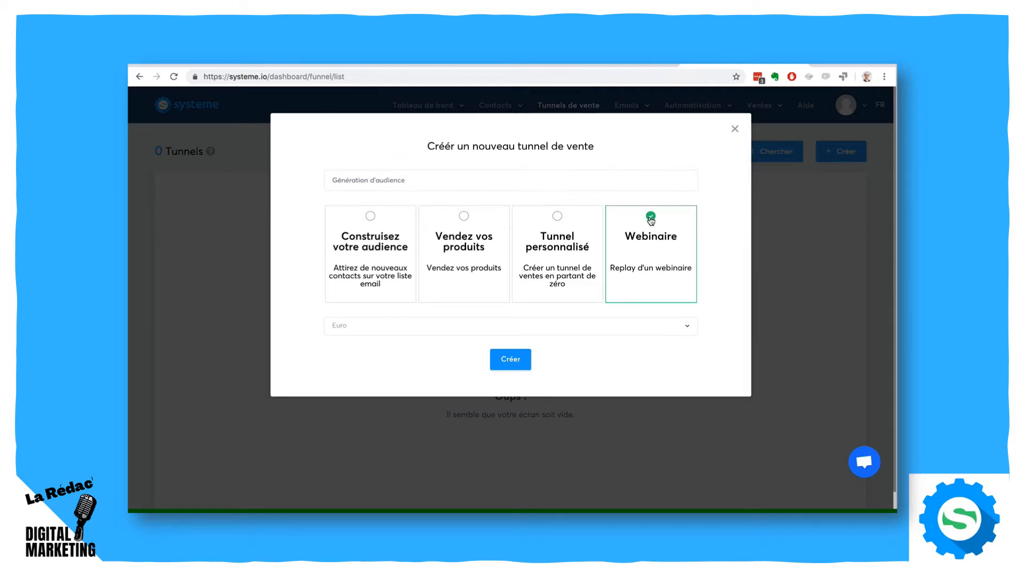
click(464, 218)
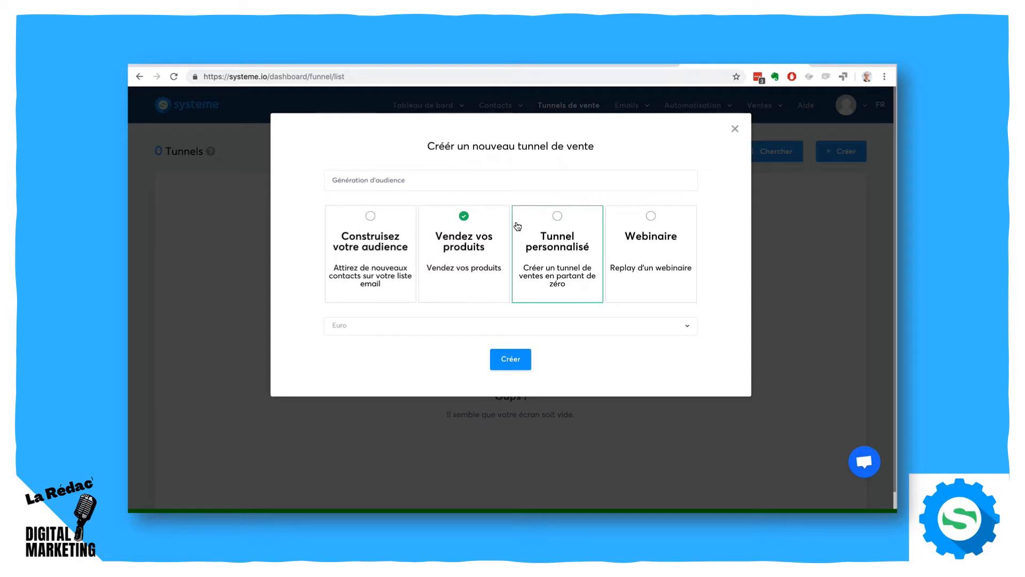
click(371, 217)
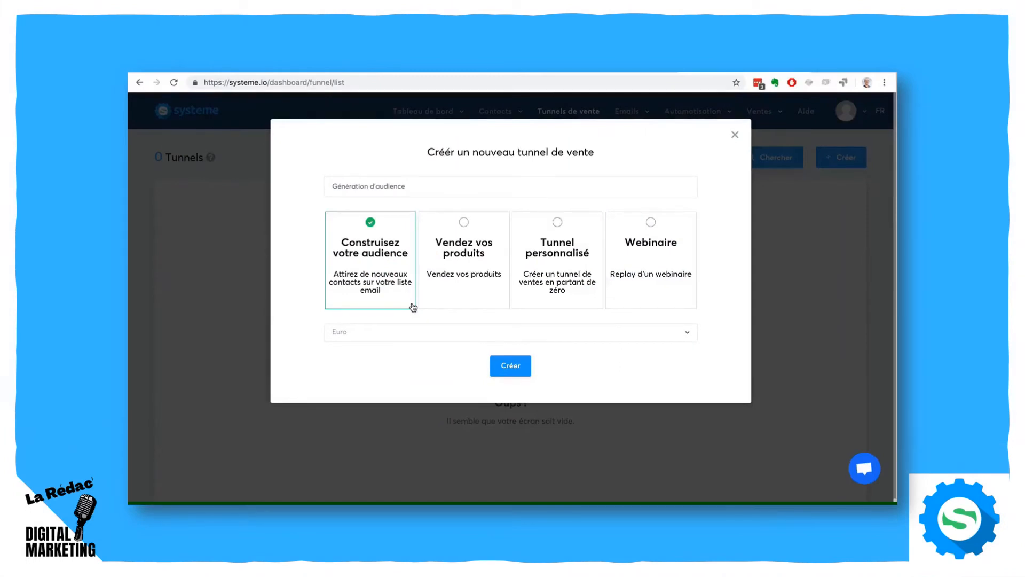
- Review the available currencies, keep Euro, and create the funnel
click(405, 334)
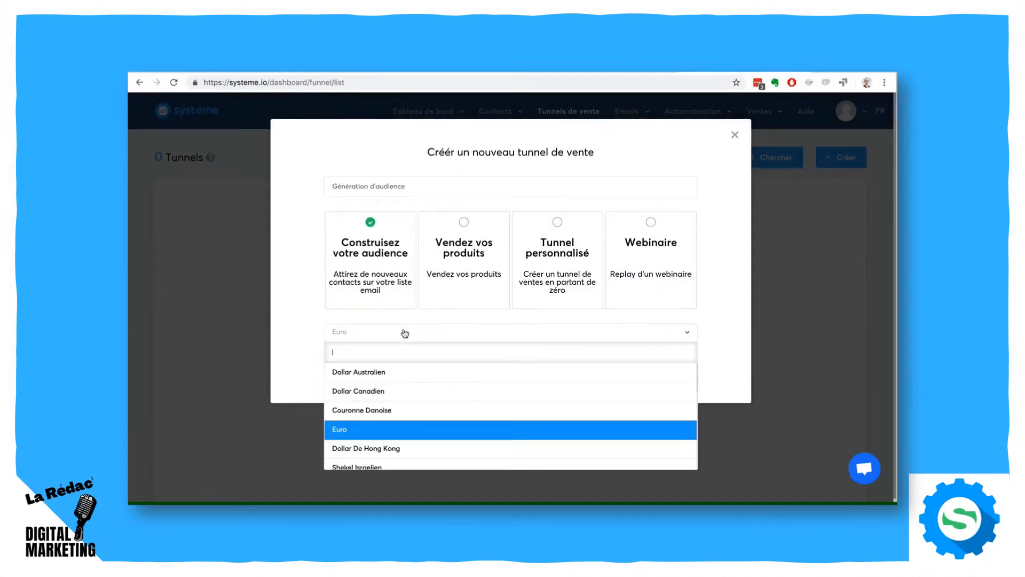
scroll(428, 396, down, 5)
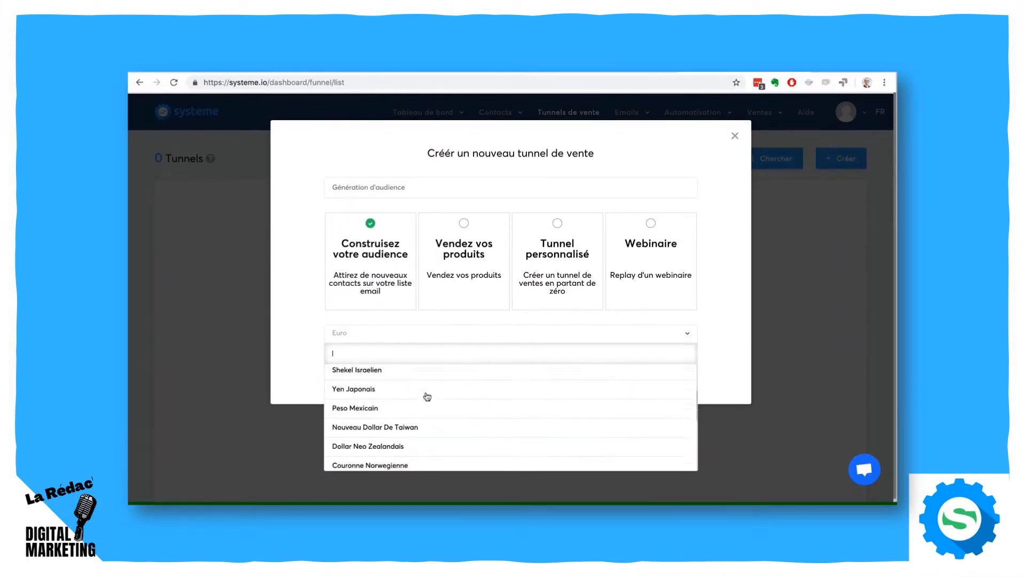
scroll(427, 396, down, 3)
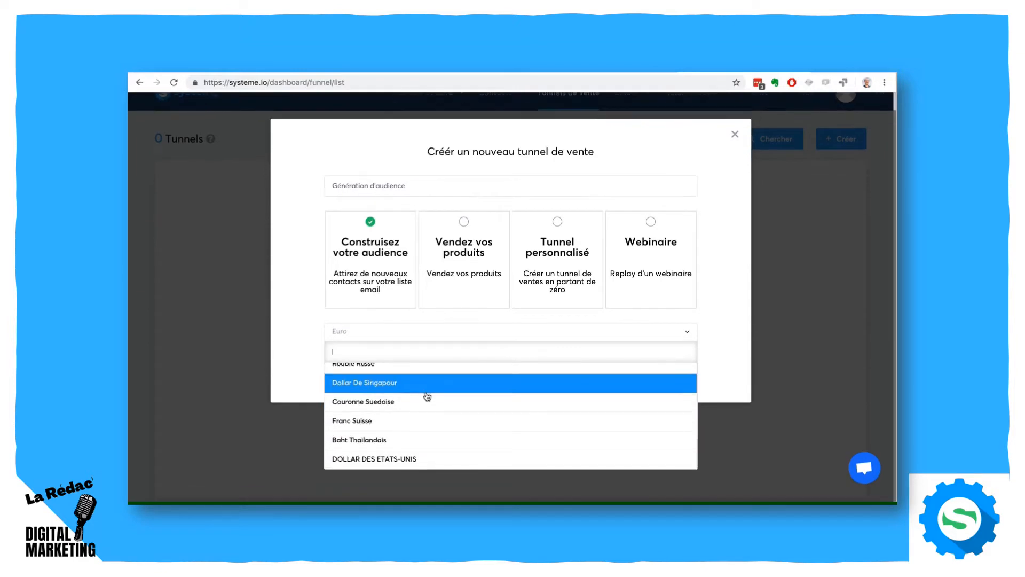
scroll(427, 396, up, 8)
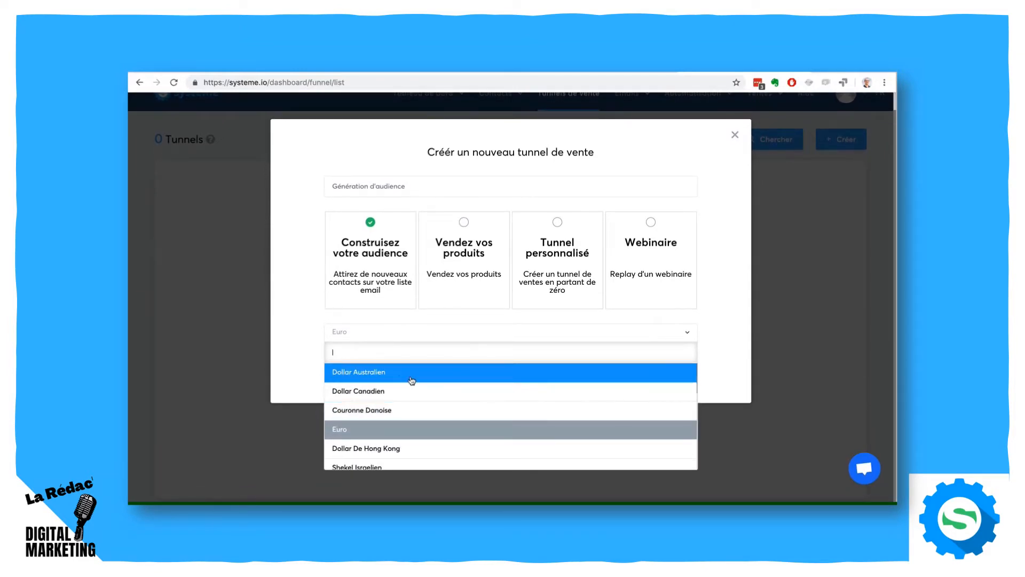
click(308, 331)
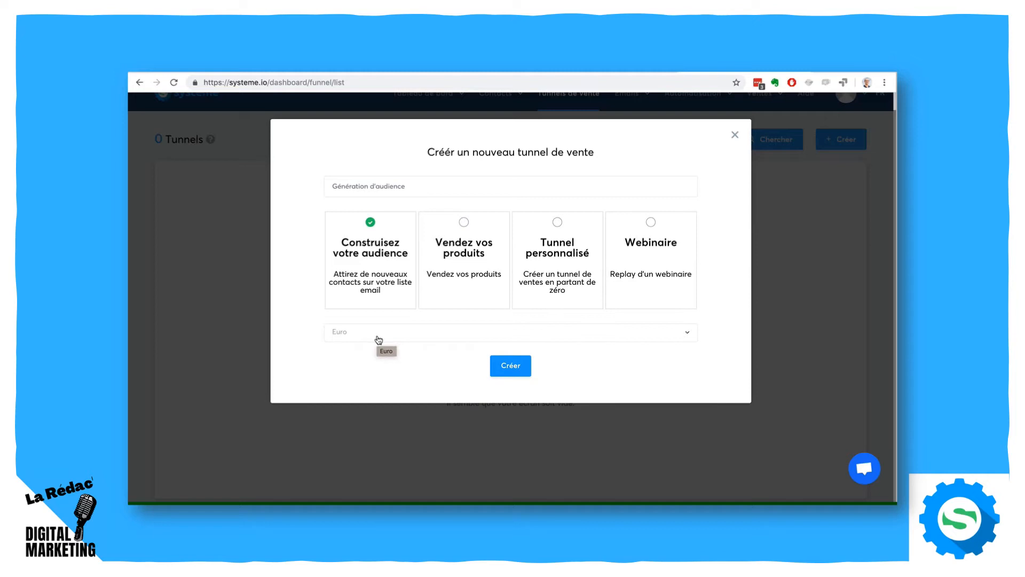
click(506, 366)
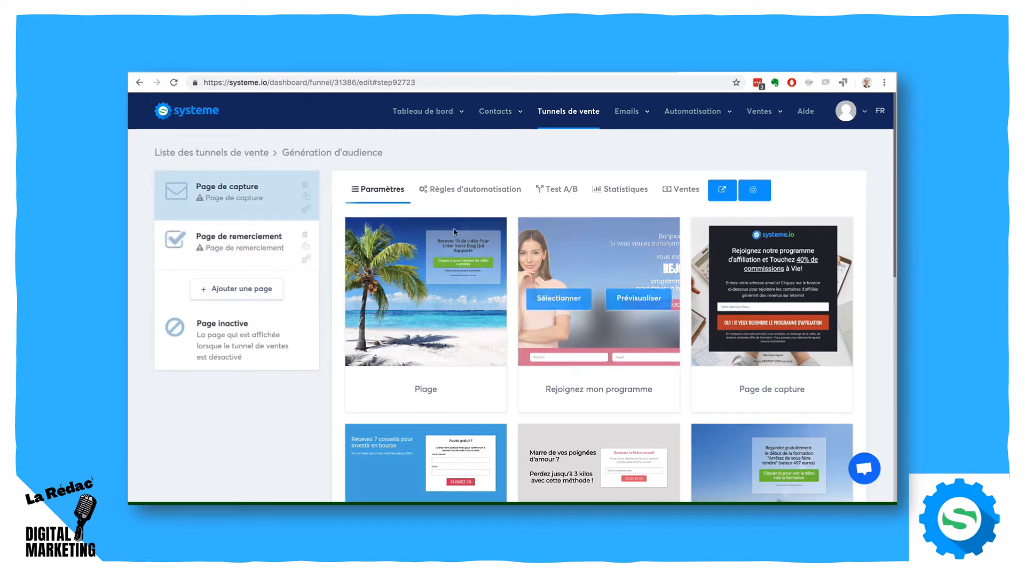
- Examine all the page templates offered for the funnel's capture page, including the blank page and Video designs
scroll(883, 244, down, 10)
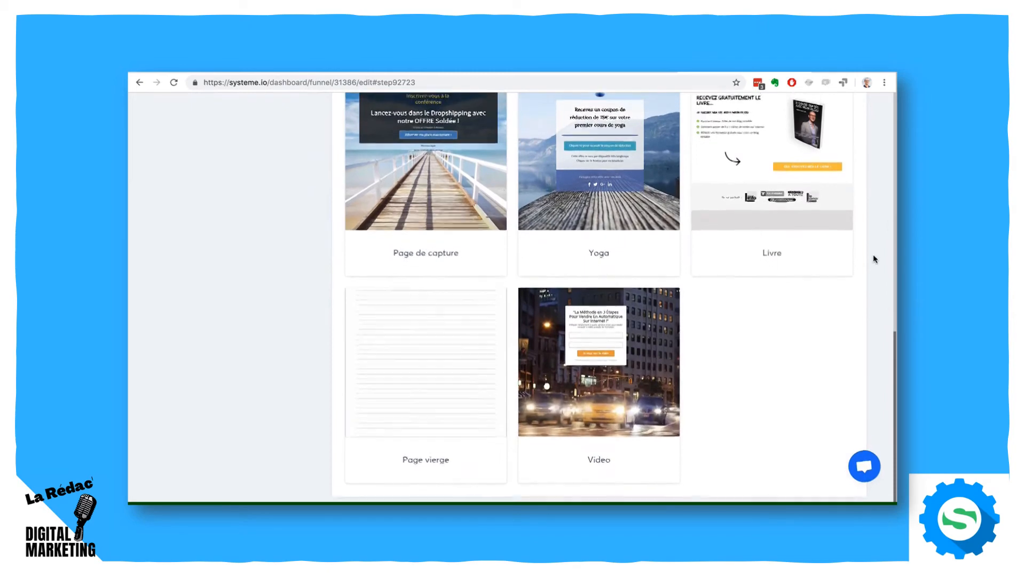
scroll(874, 258, up, 10)
scroll(873, 257, up, 3)
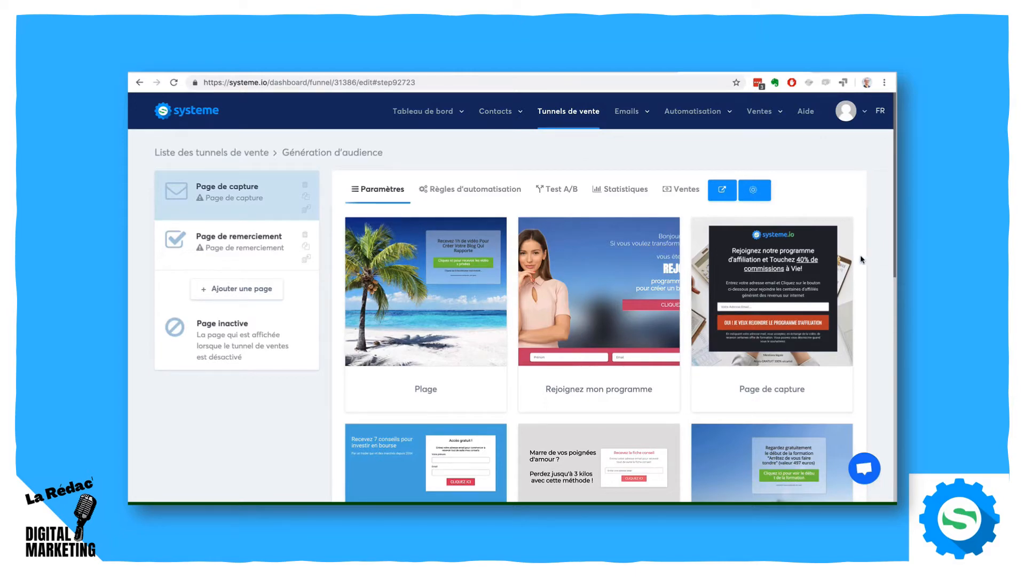
scroll(861, 256, down, 5)
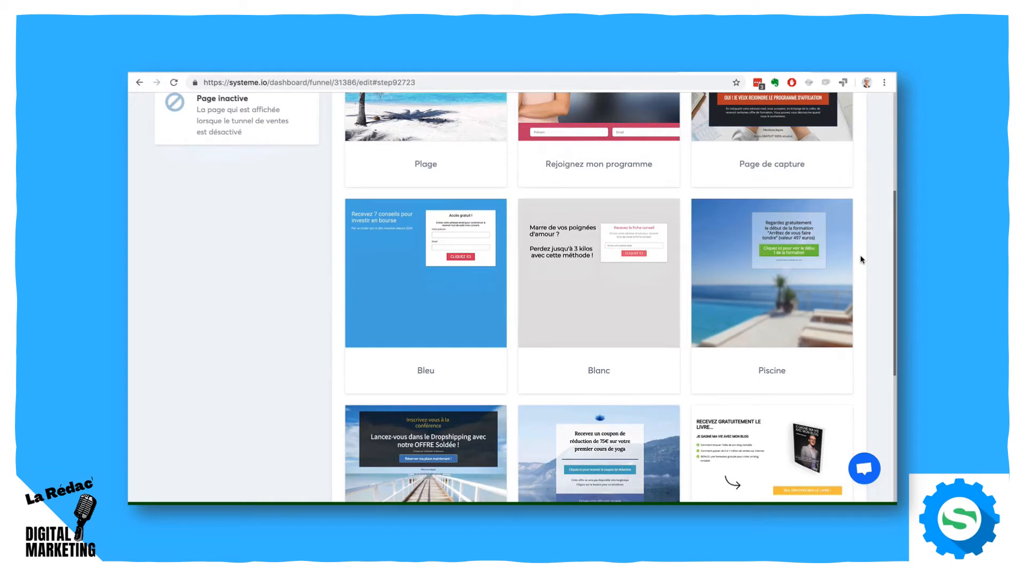
scroll(860, 258, down, 4)
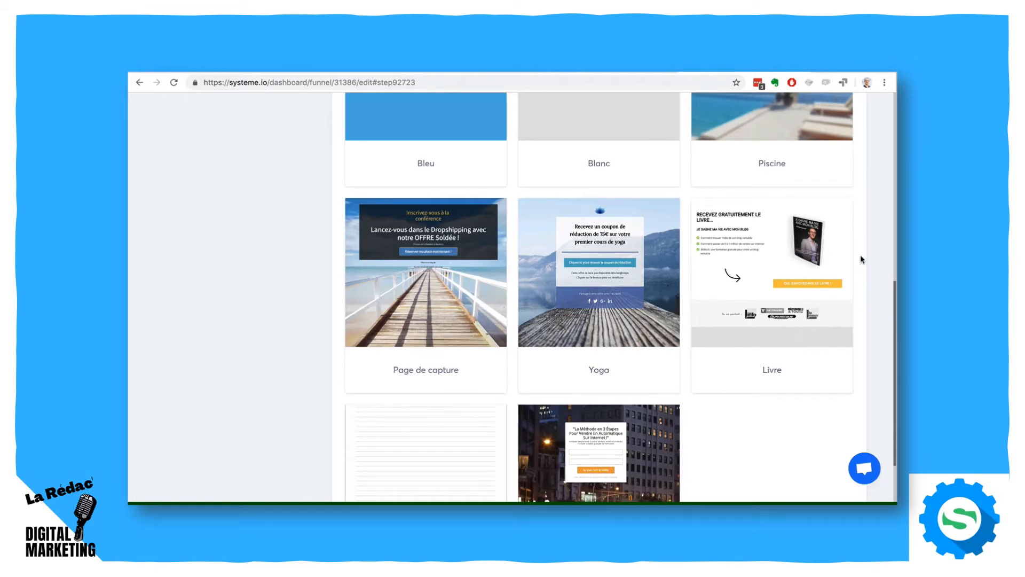
scroll(861, 259, up, 10)
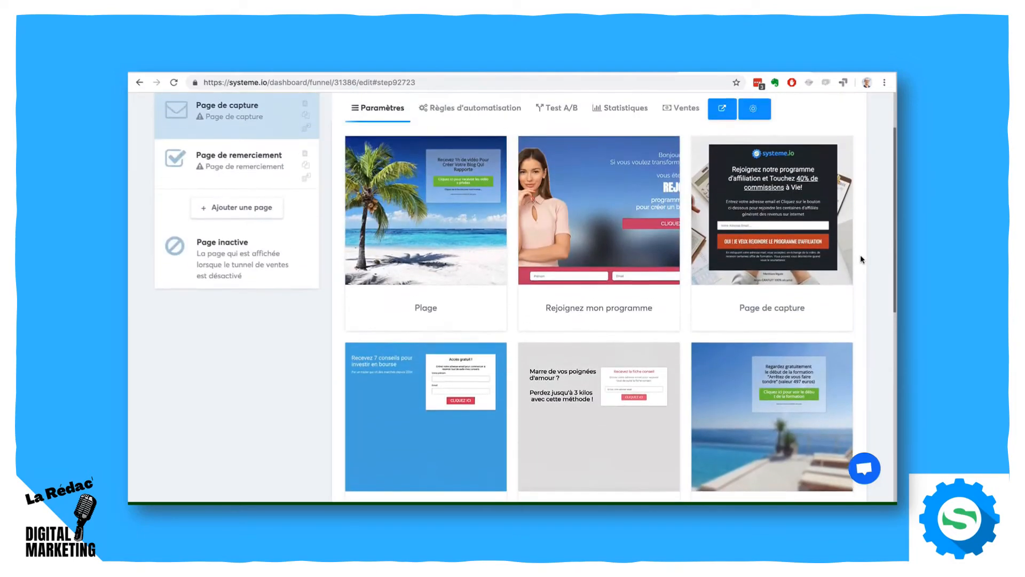
scroll(861, 259, down, 5)
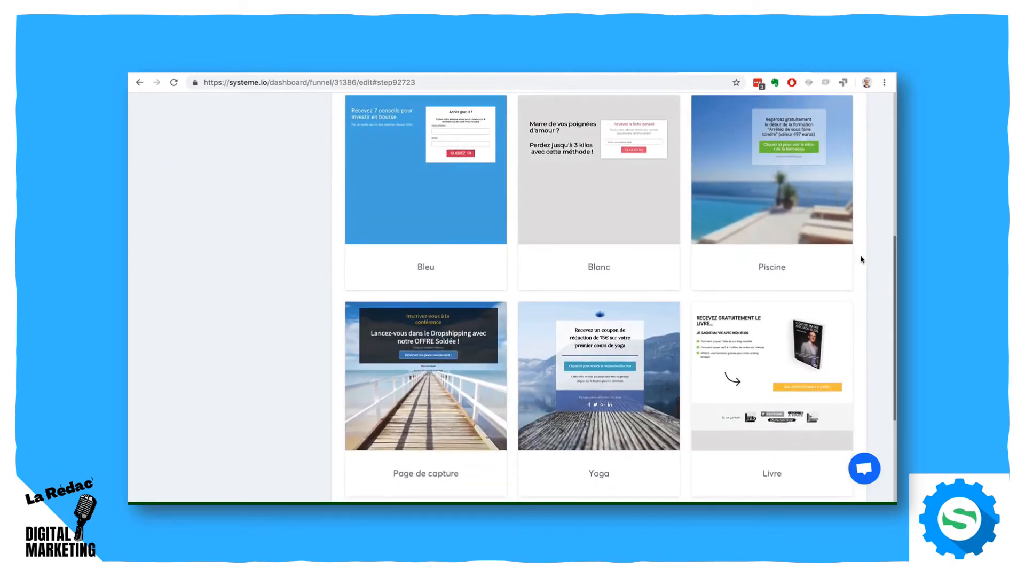
scroll(861, 258, down, 3)
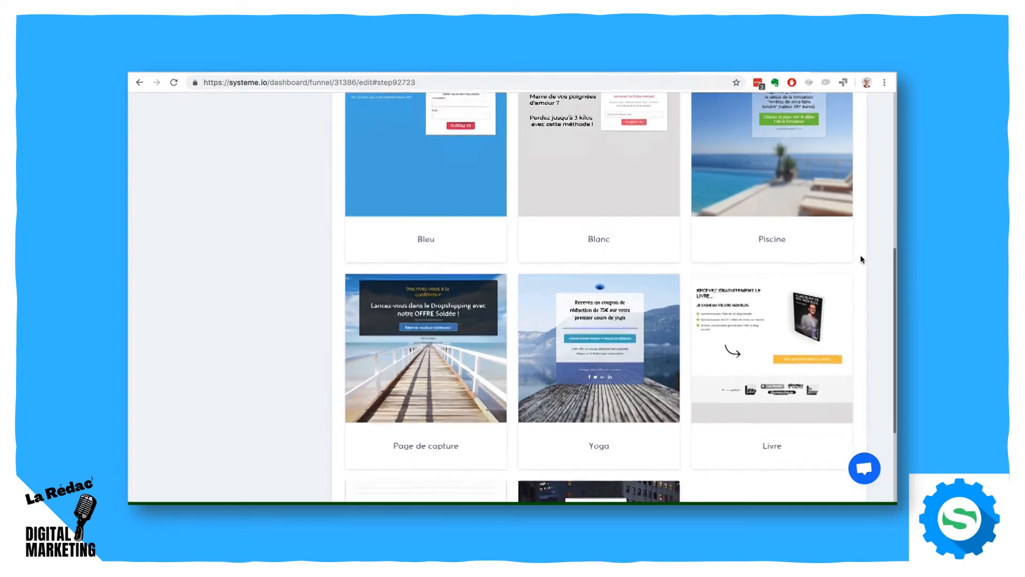
scroll(860, 259, up, 4)
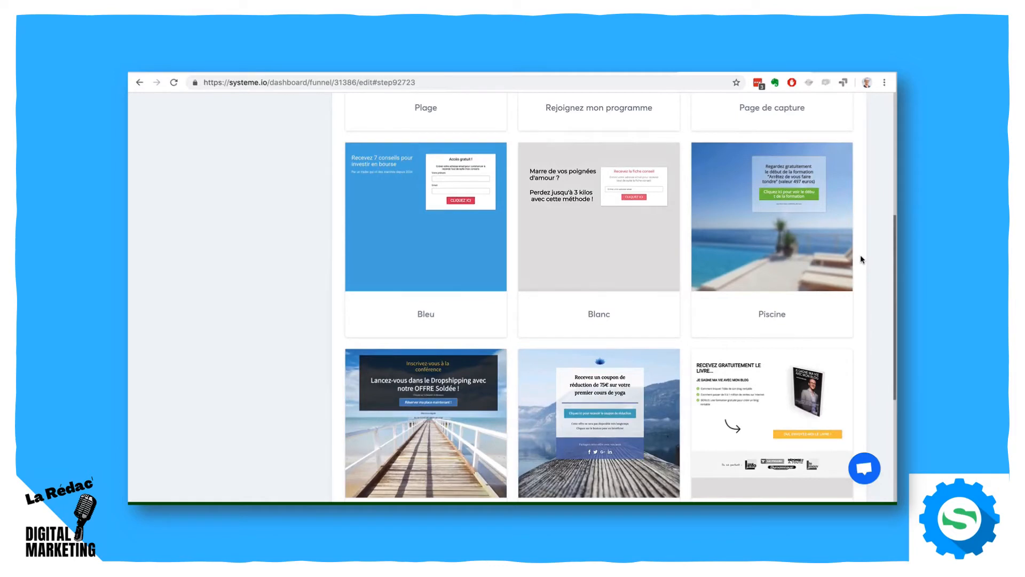
scroll(860, 259, up, 3)
scroll(861, 259, up, 2)
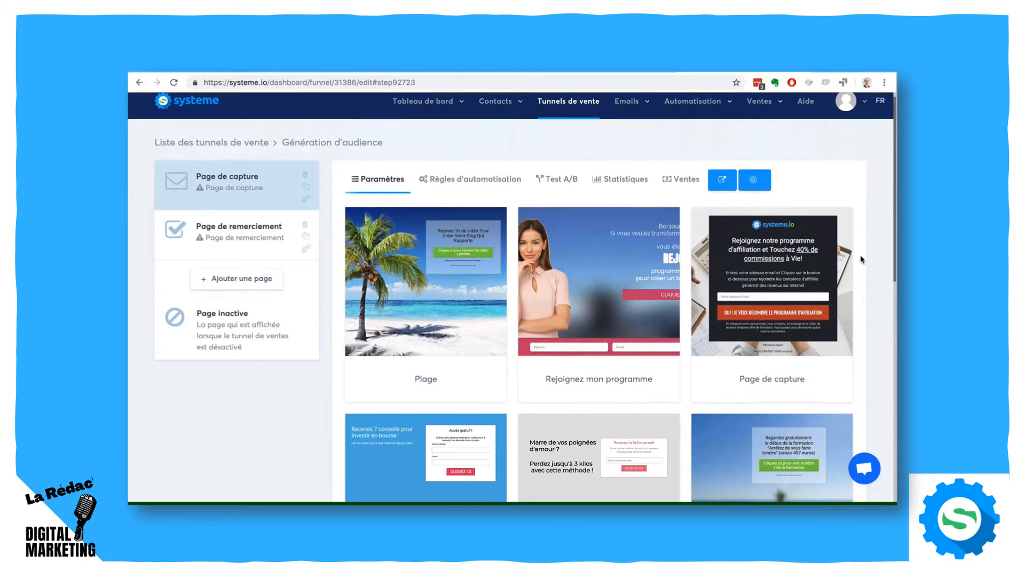
scroll(878, 287, down, 3)
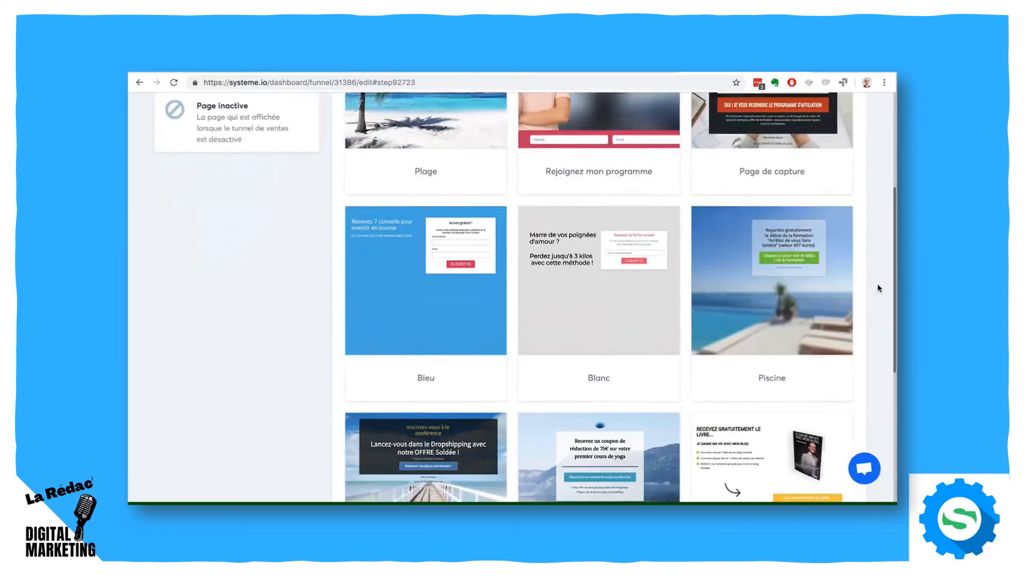
scroll(879, 287, down, 5)
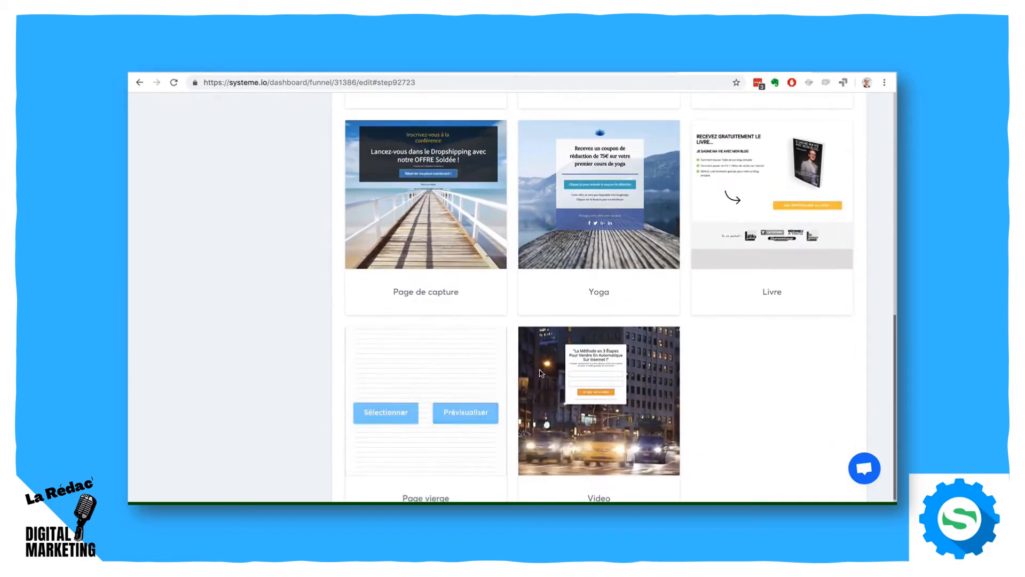
mouse_move(566, 370)
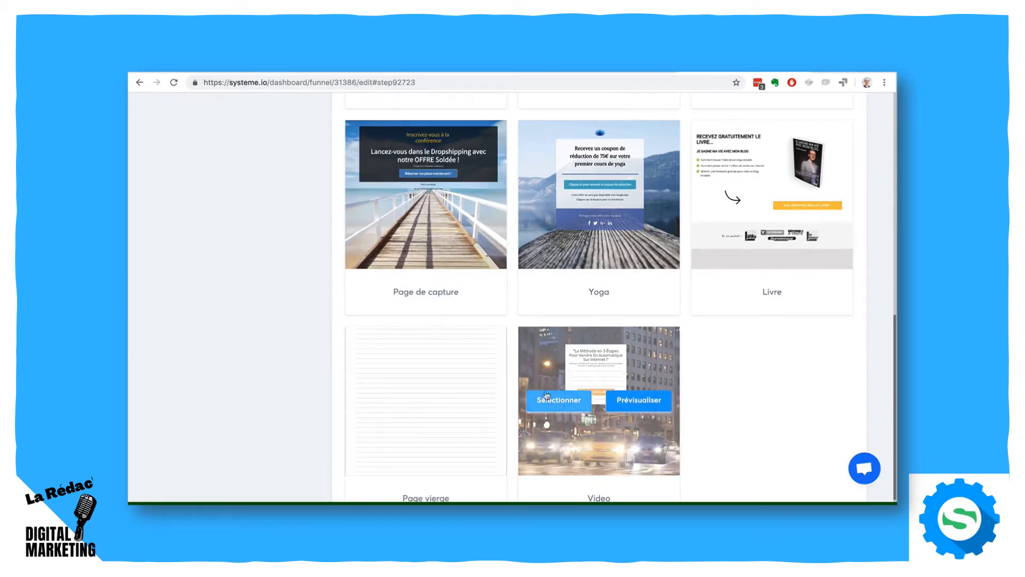
- Choose the Page de capture template with the wooden pier background and open the capture page in the page editor
scroll(274, 256, up, 1)
click(381, 260)
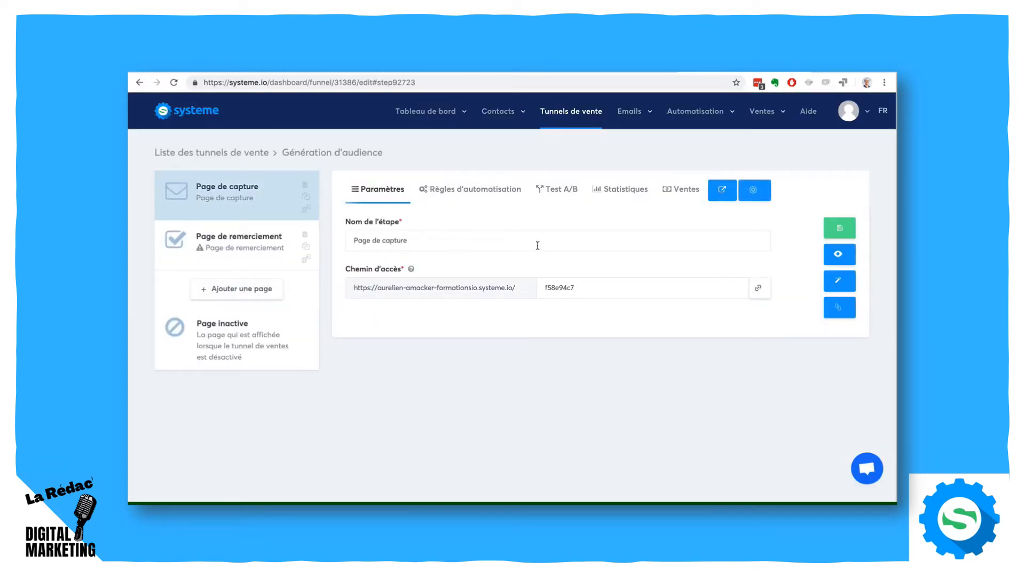
click(839, 280)
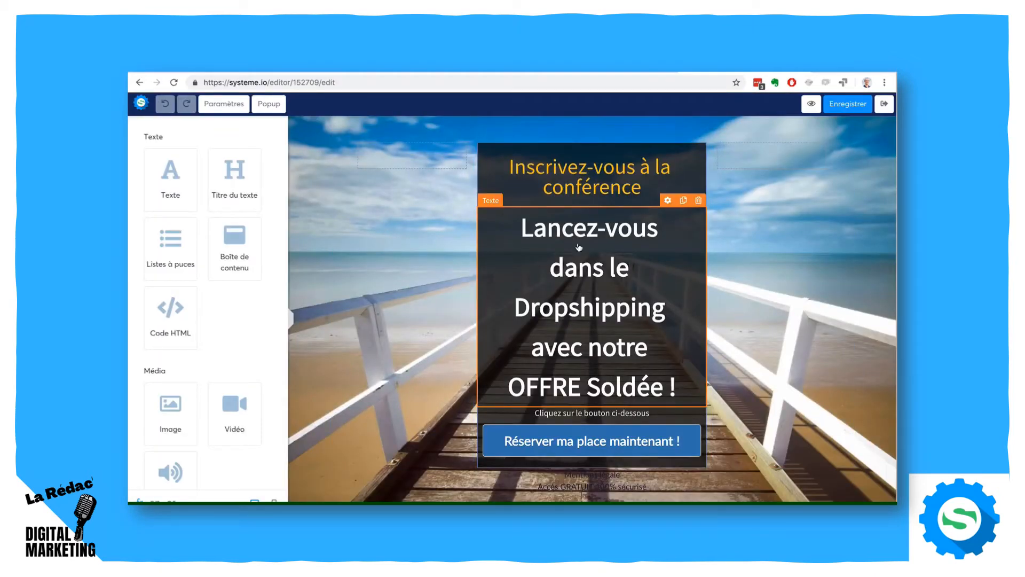
- Examine the background section's settings and the elements available for the page, such as column layouts and form items
click(292, 154)
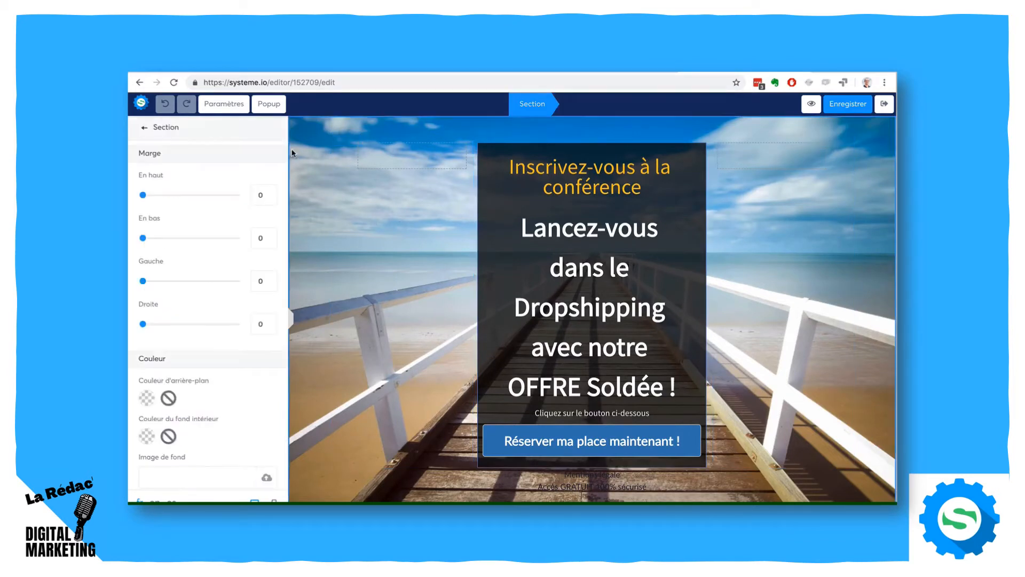
scroll(213, 264, down, 6)
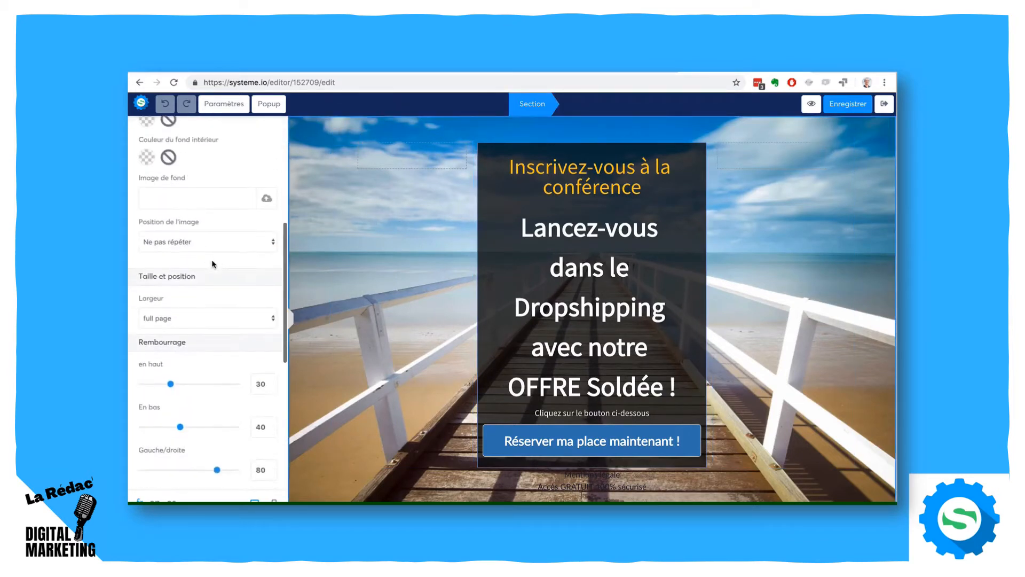
scroll(212, 264, down, 5)
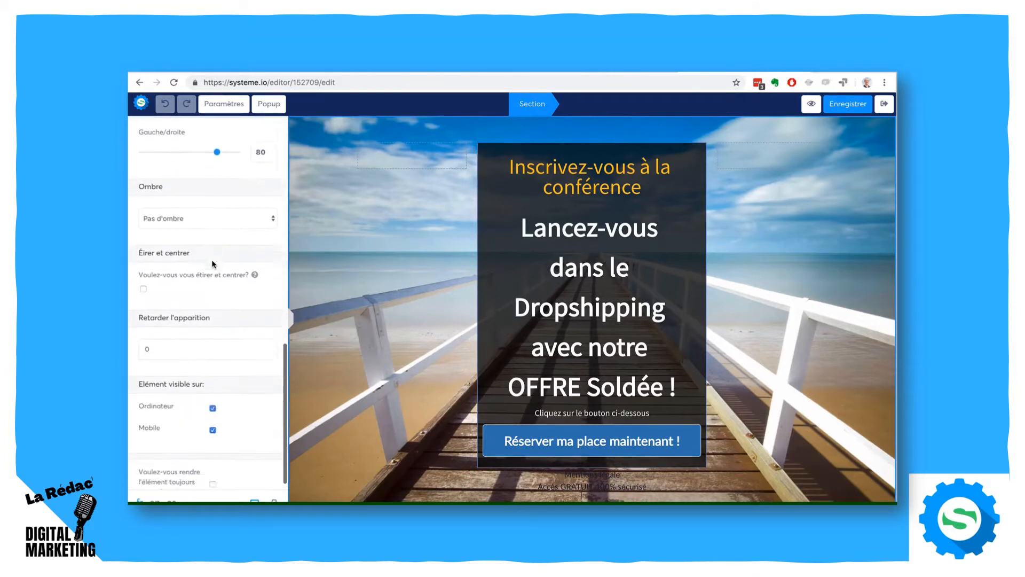
click(302, 135)
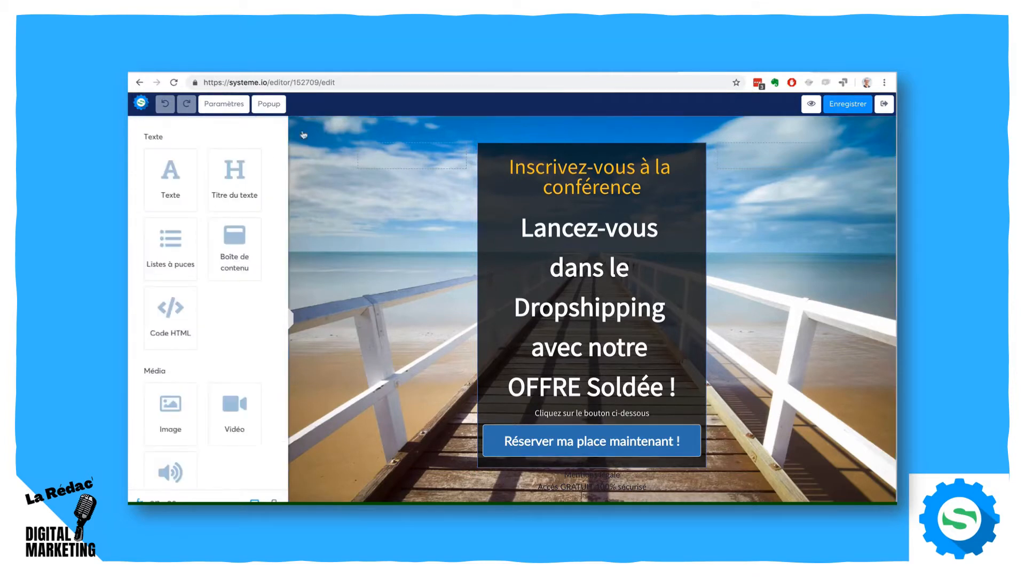
click(233, 107)
scroll(219, 196, down, 3)
scroll(219, 196, down, 5)
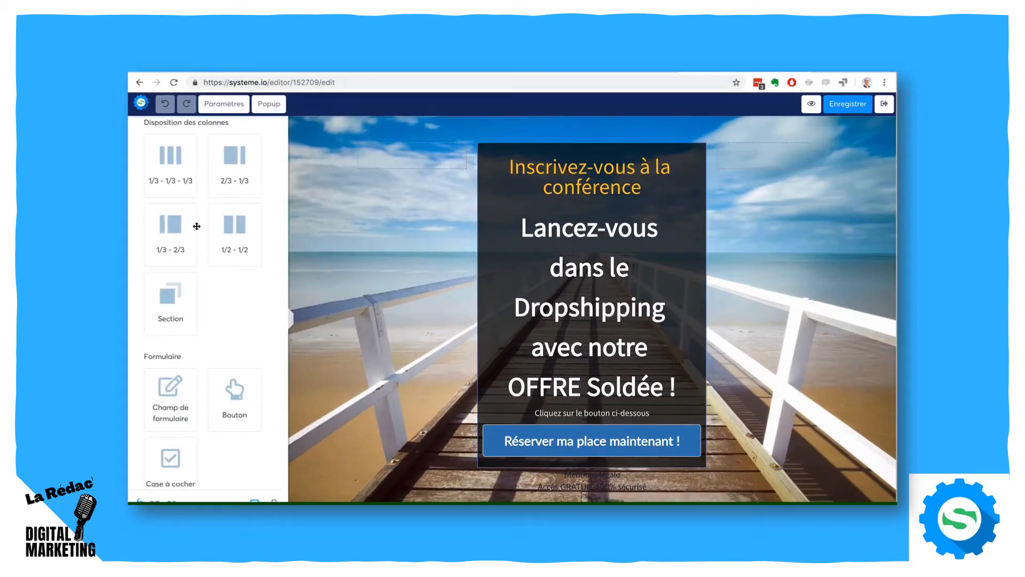
scroll(194, 224, down, 3)
scroll(255, 205, up, 12)
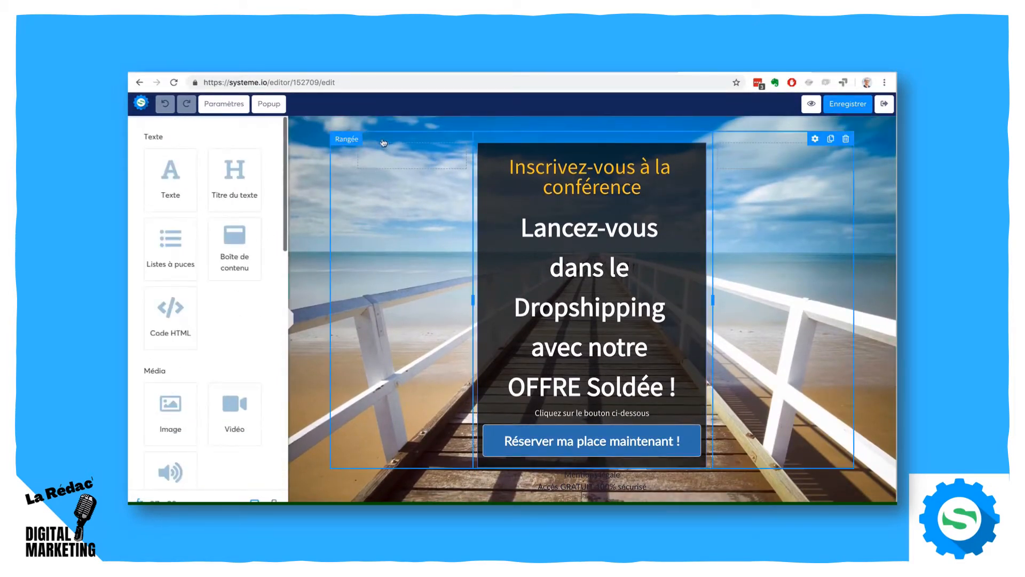
click(349, 122)
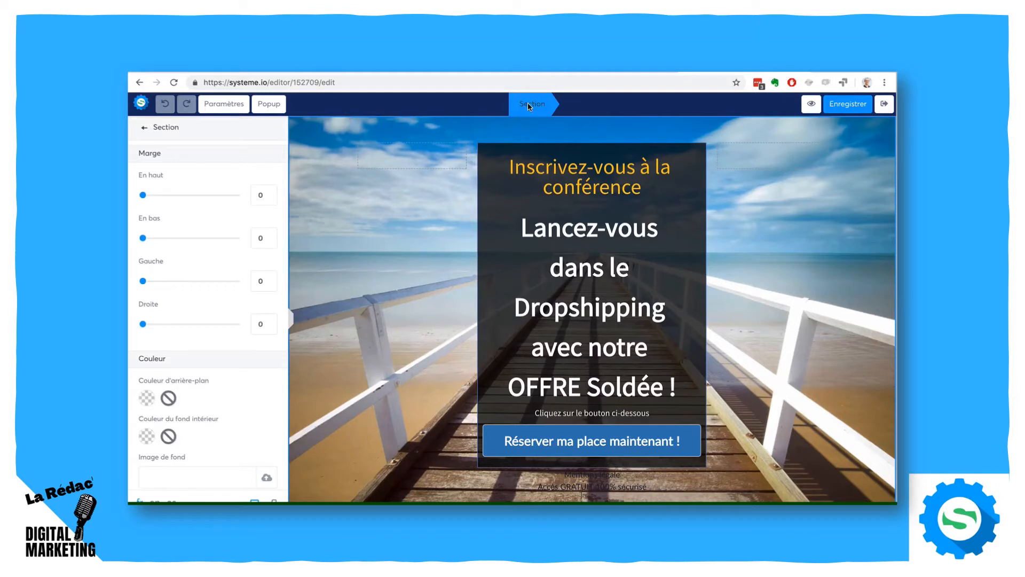
- Examine the settings of the capture page's orange heading and of its parent content box, row and section
click(511, 169)
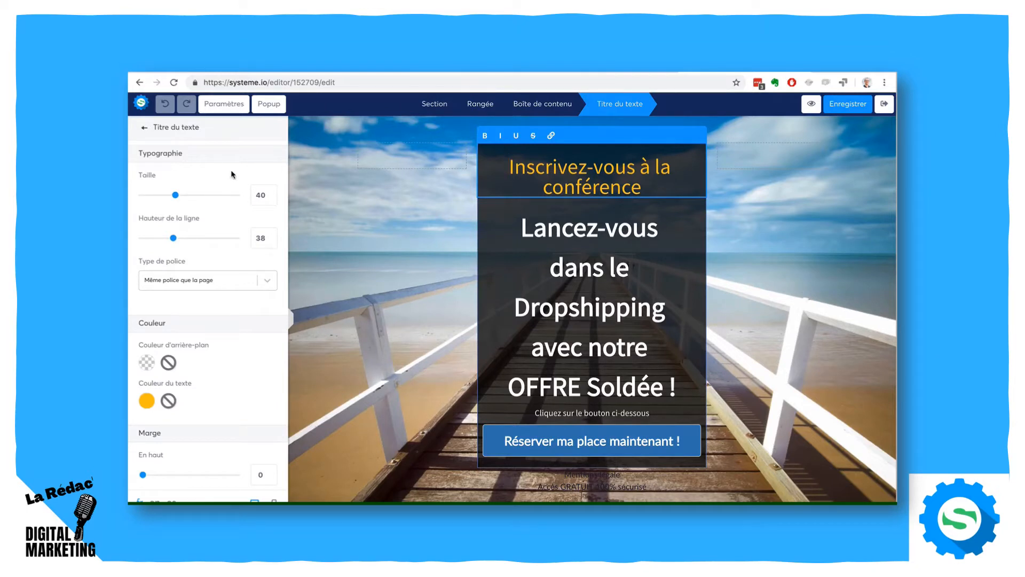
click(144, 130)
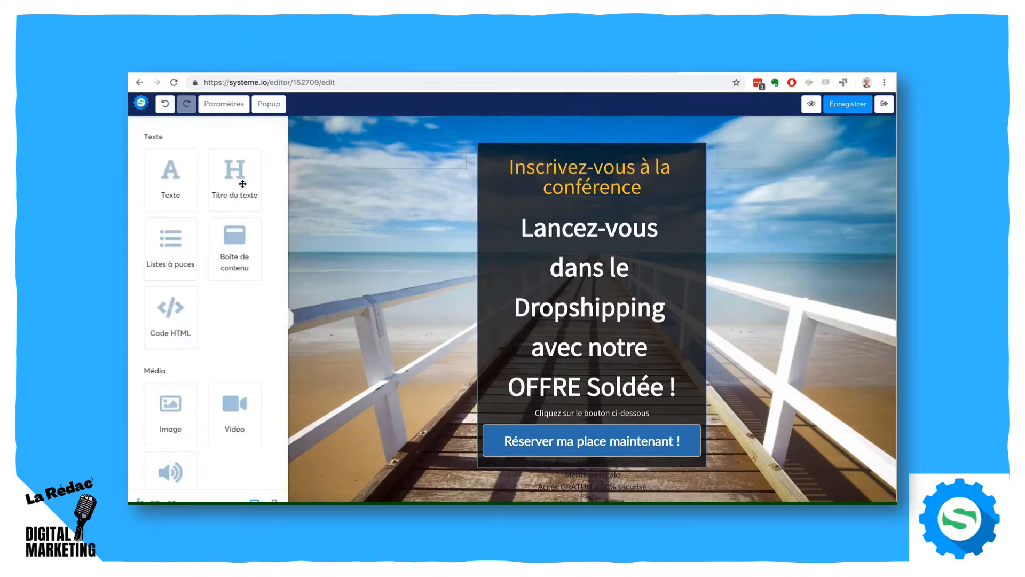
click(562, 181)
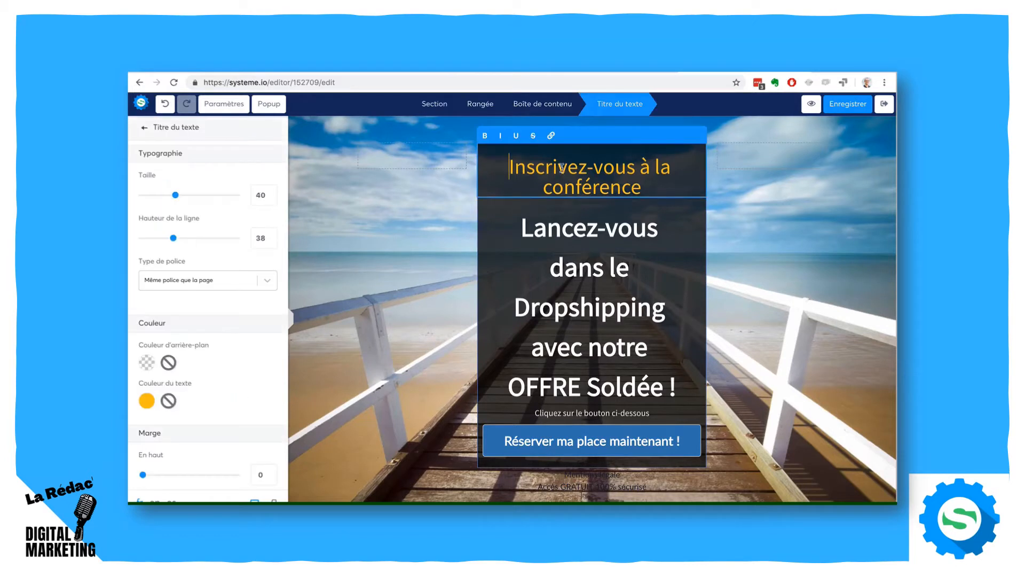
click(547, 105)
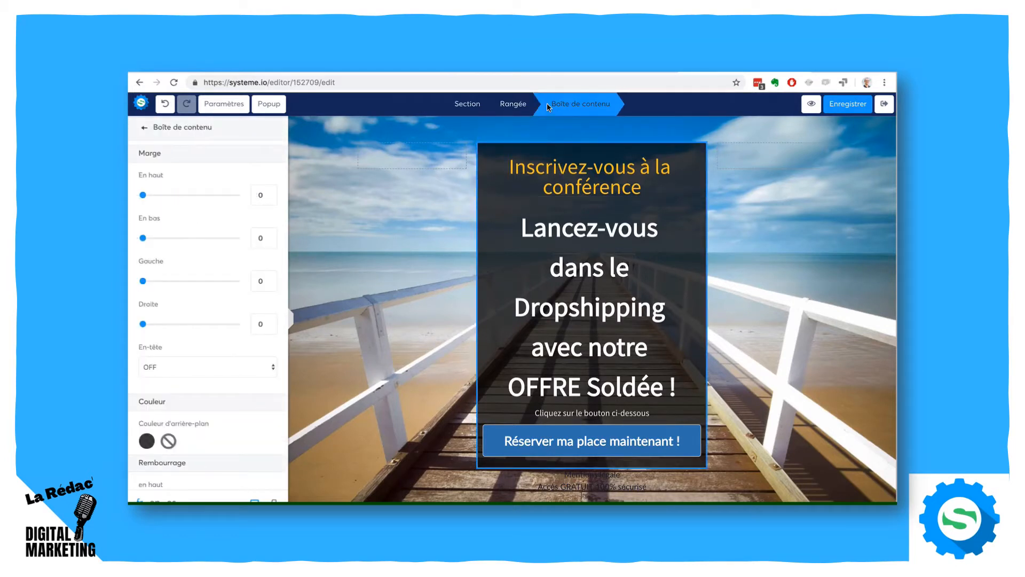
click(514, 104)
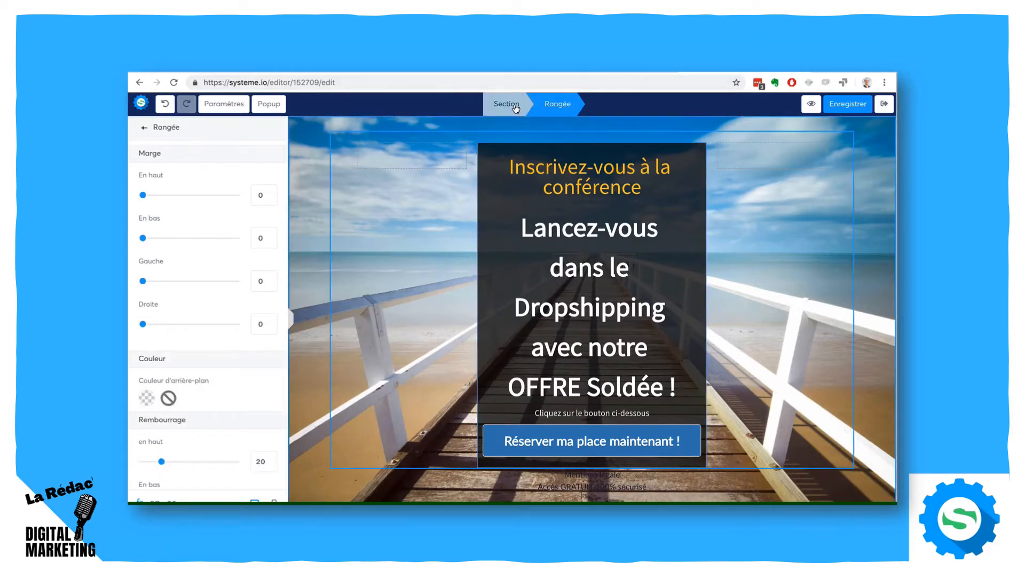
click(502, 104)
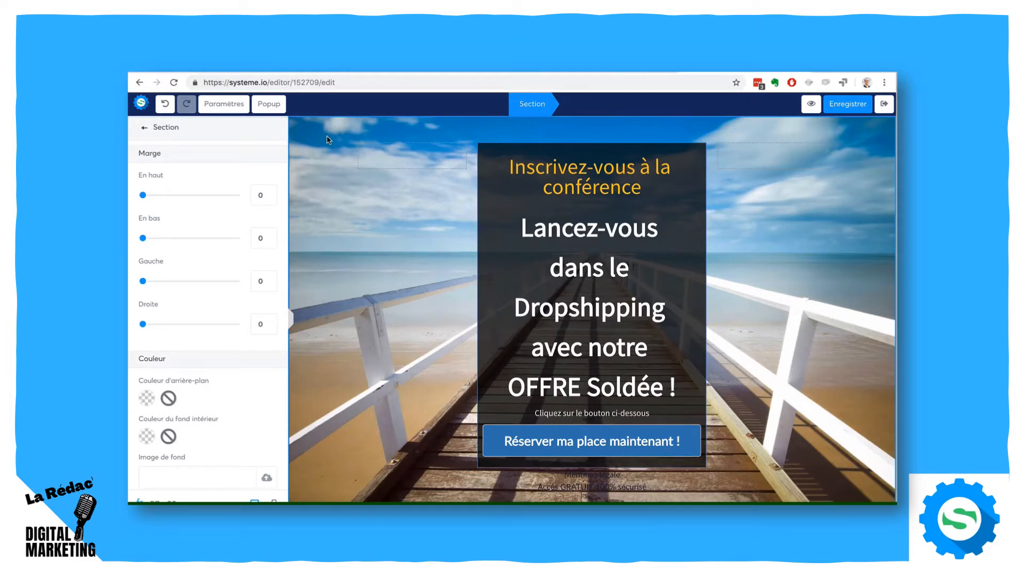
click(350, 171)
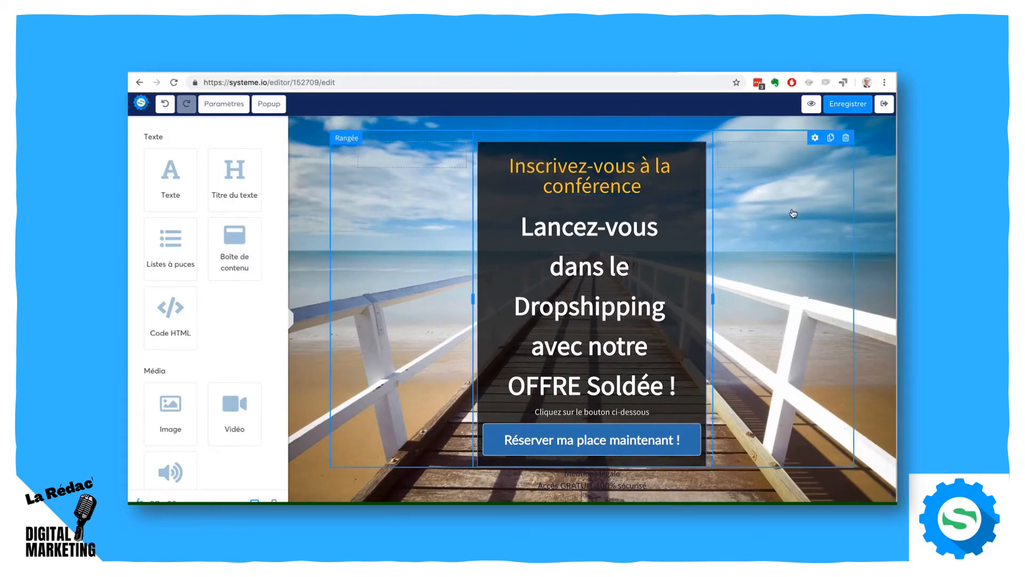
- Examine the main row's spacing, corner and visibility settings, and preview the page in mobile and desktop views
mouse_move(714, 299)
mouse_down()
mouse_move(785, 302)
mouse_move(727, 299)
mouse_up()
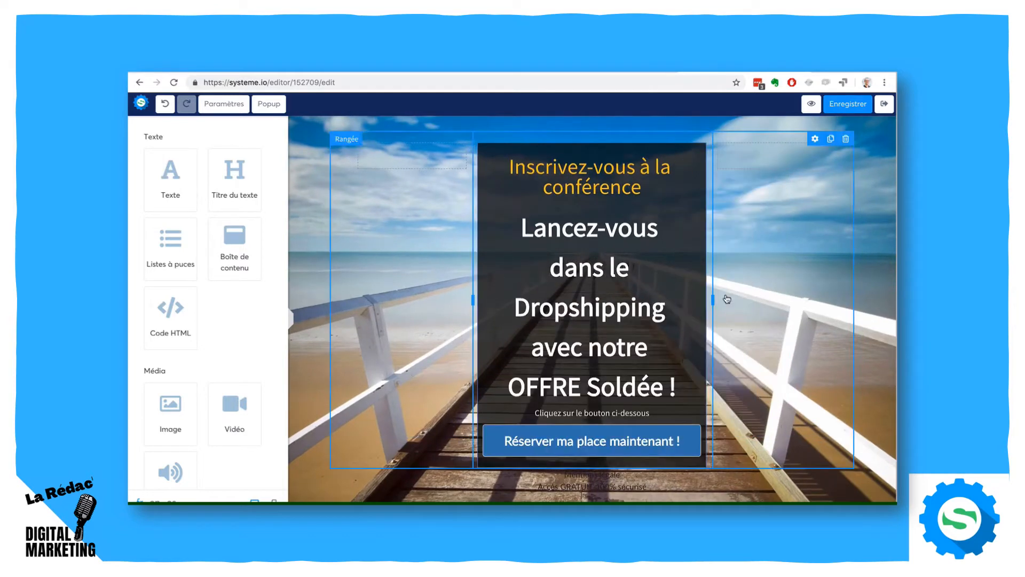
click(727, 299)
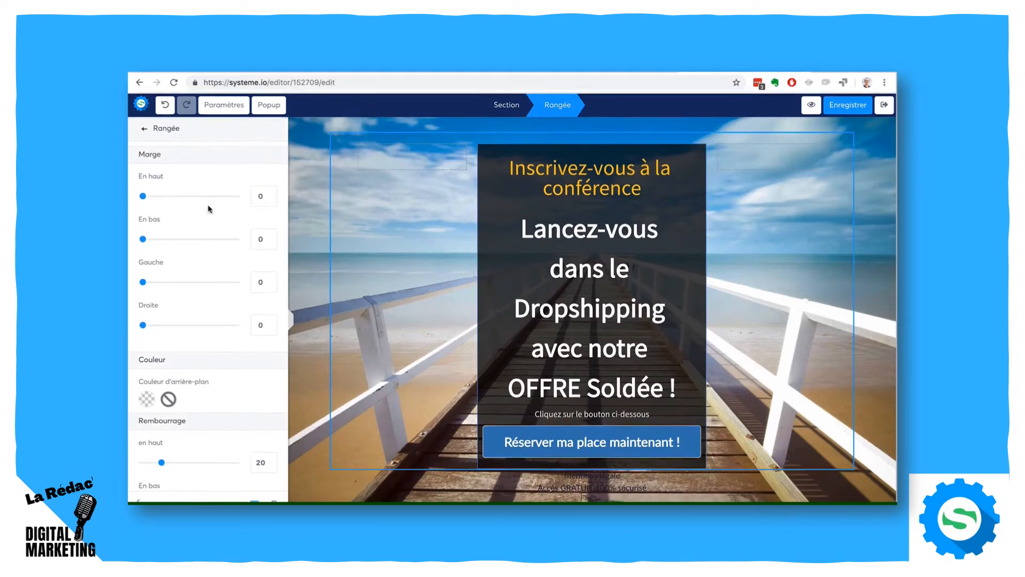
scroll(184, 227, down, 6)
scroll(179, 229, down, 5)
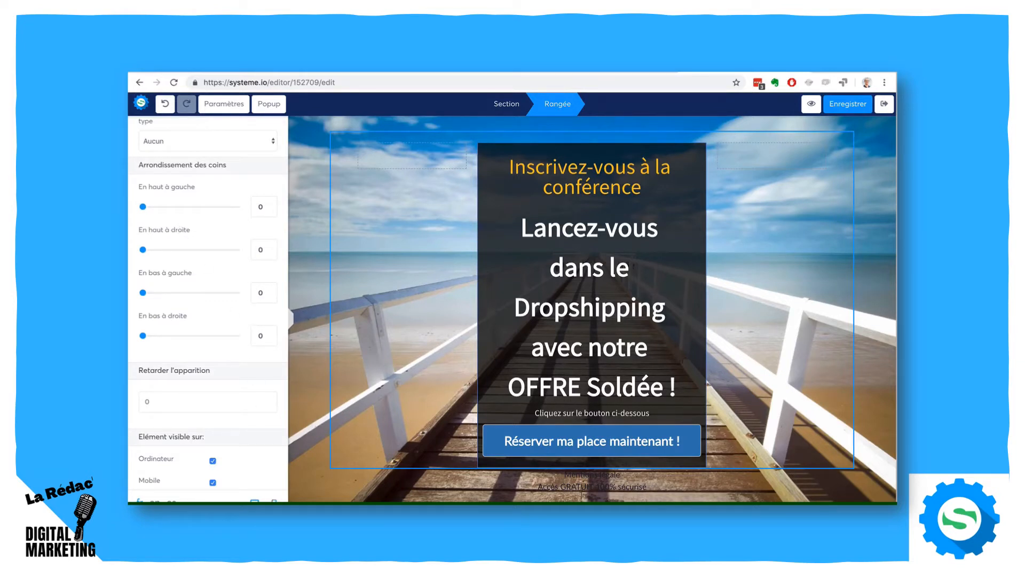
click(274, 502)
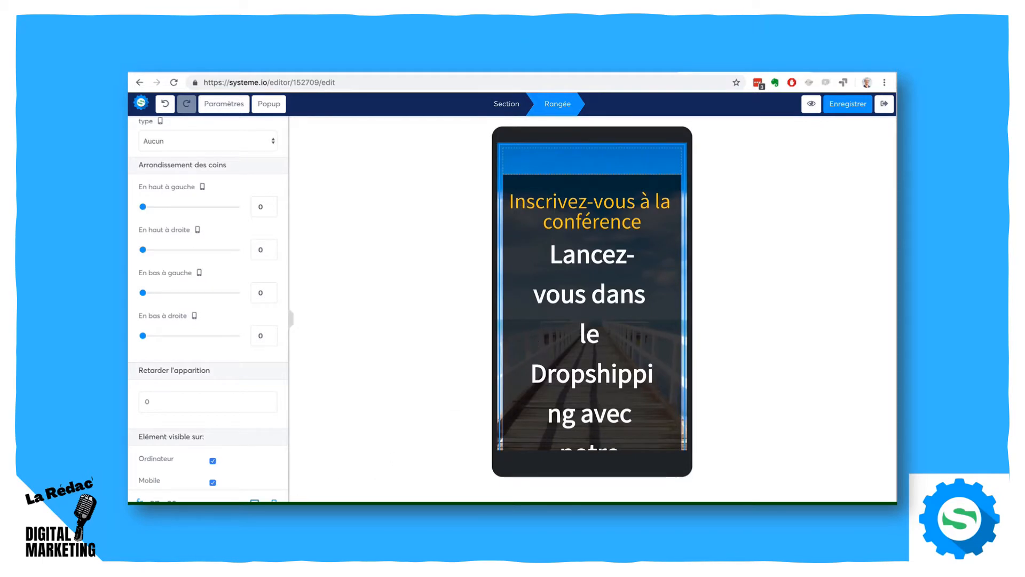
click(255, 502)
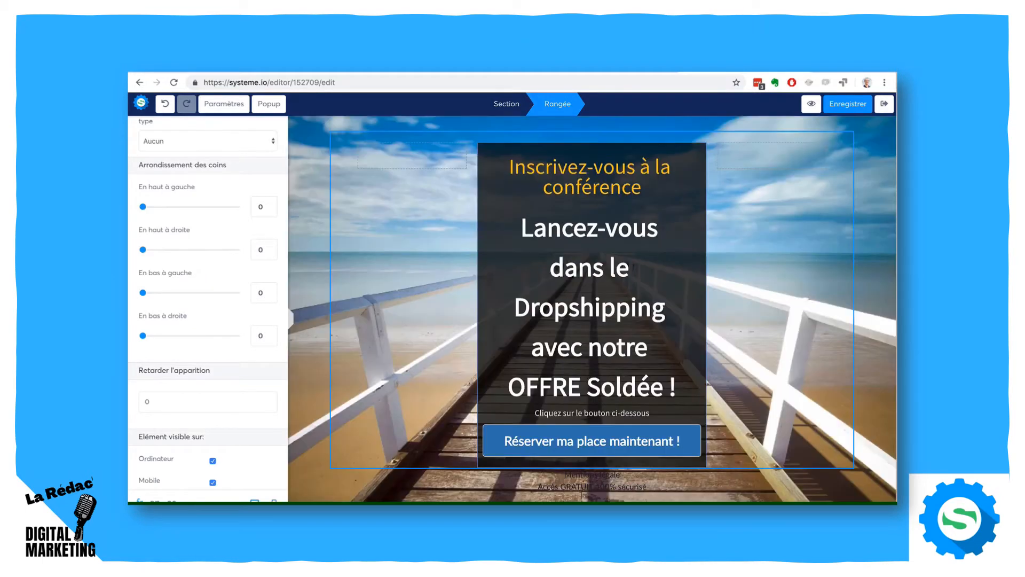
- Toggle the main row's Ordinateur visibility off and back on, and return to the element list
click(212, 461)
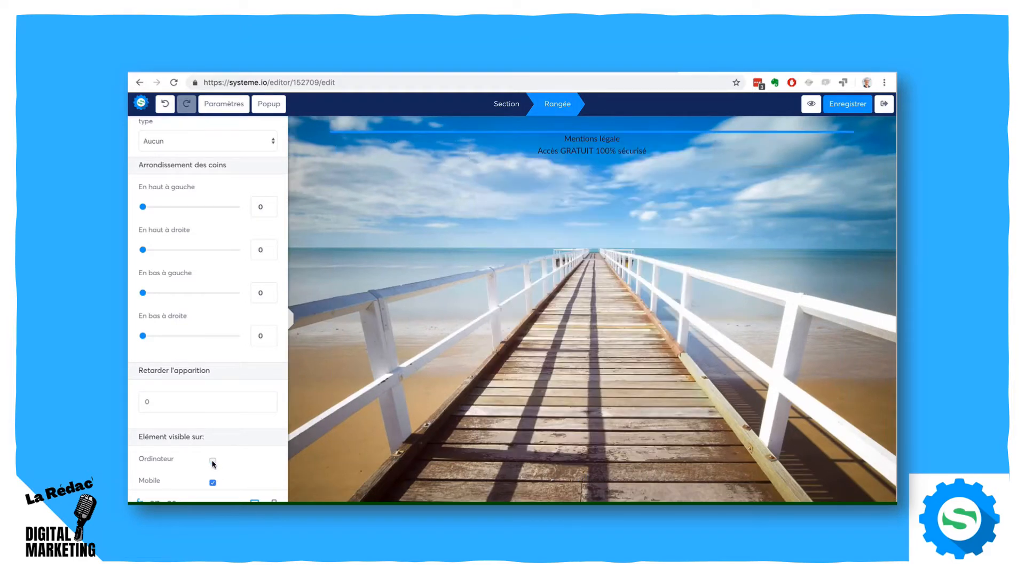
click(212, 461)
click(213, 461)
click(213, 461)
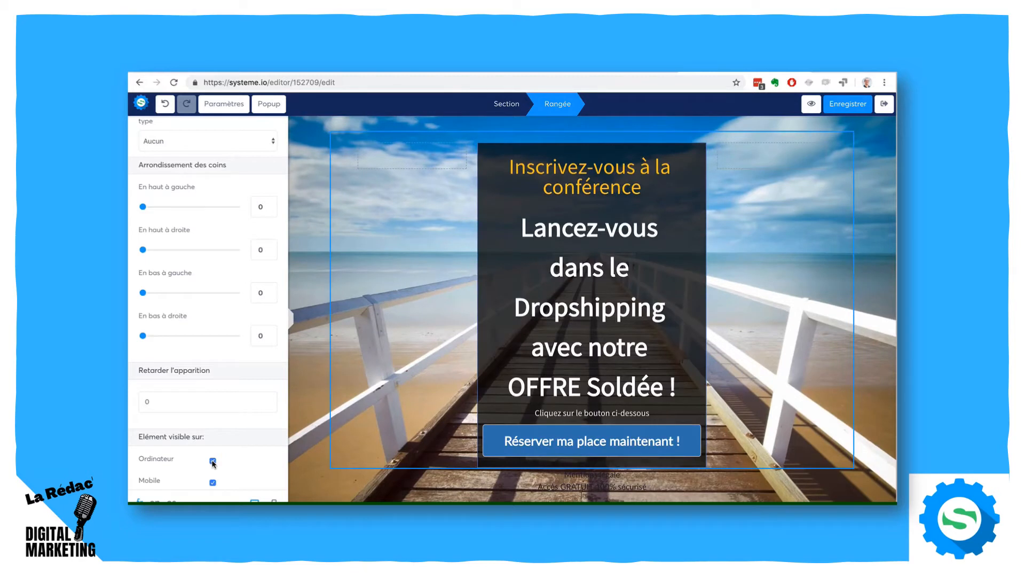
scroll(211, 362, down, 1)
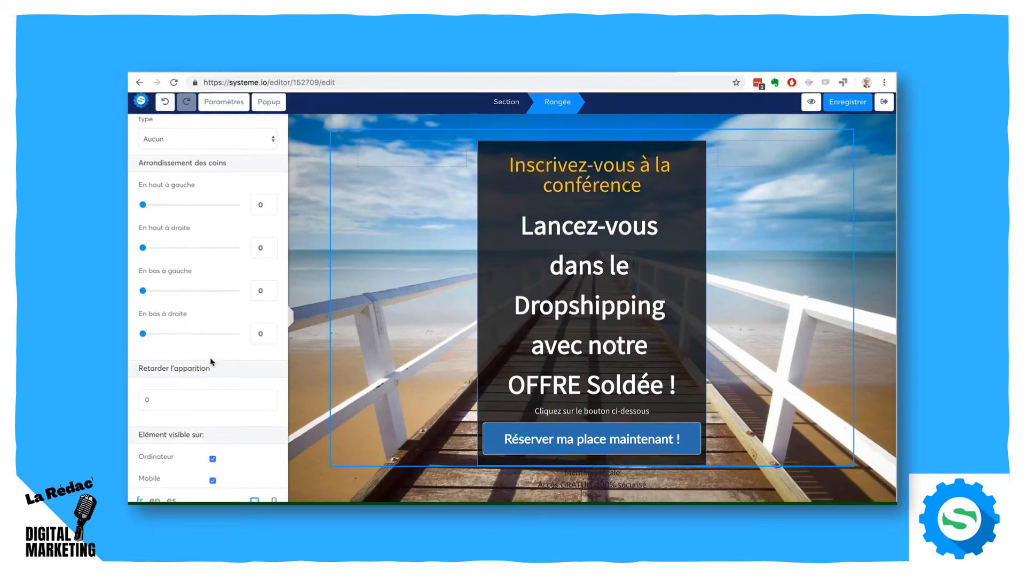
scroll(211, 361, up, 10)
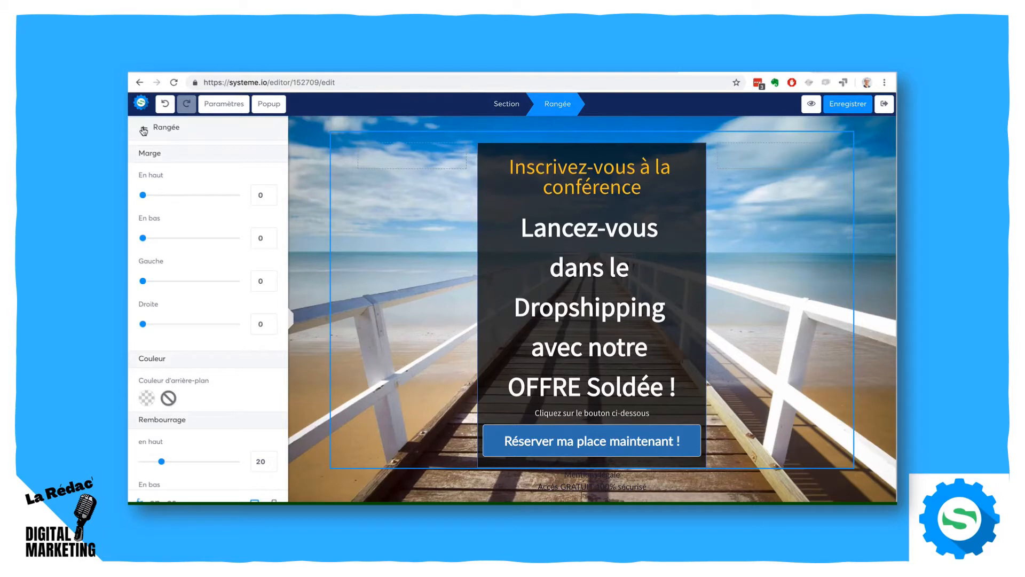
click(144, 131)
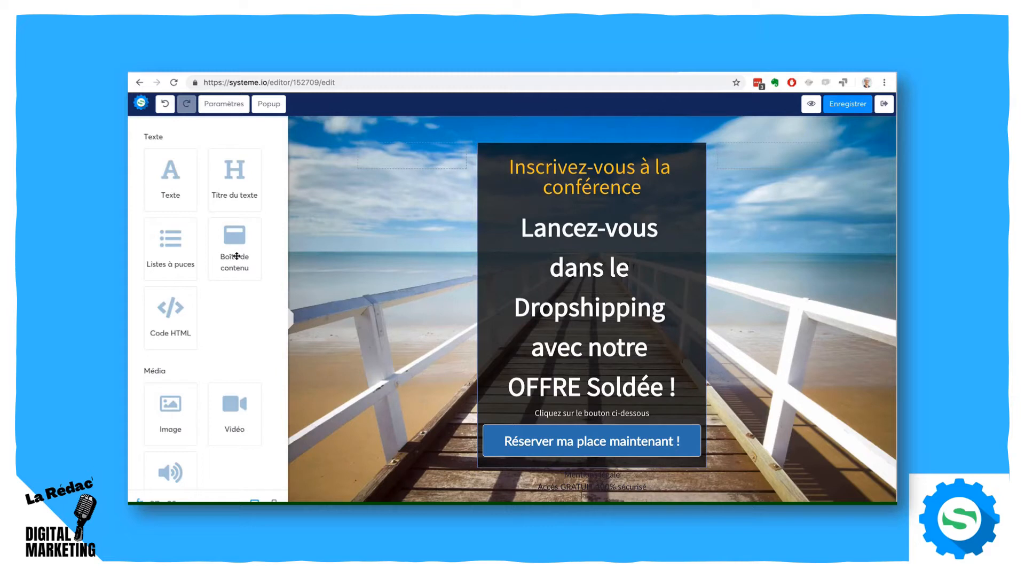
- Add a video element below the "Inscrivez-vous à la conférence" heading and open its settings
scroll(210, 334, down, 2)
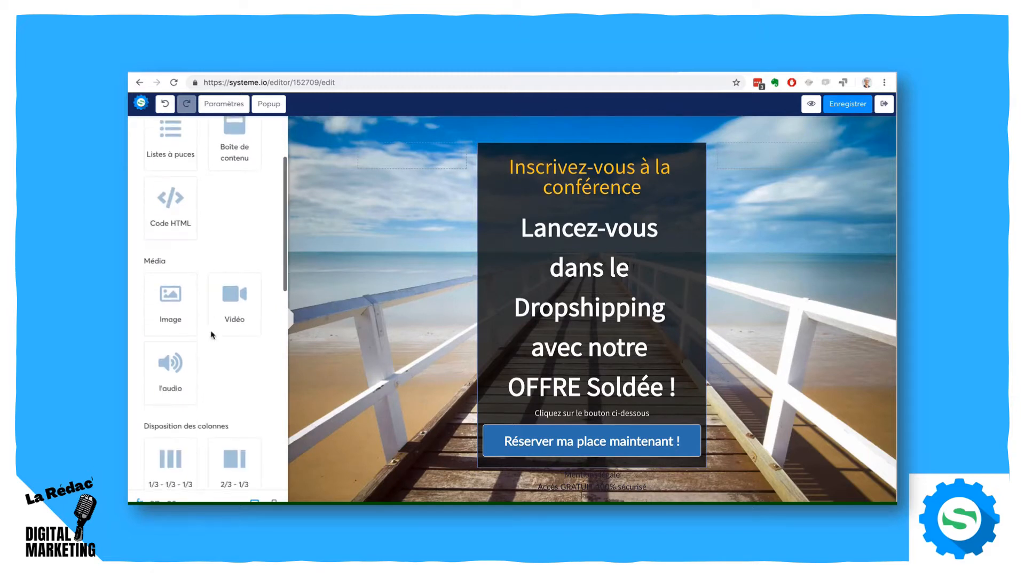
drag(224, 309, 559, 202)
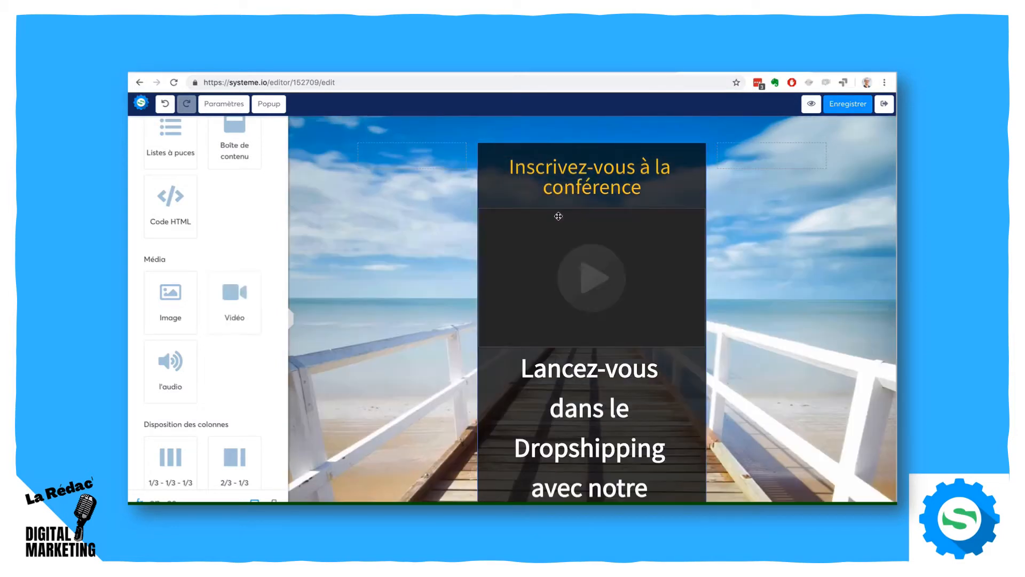
click(668, 200)
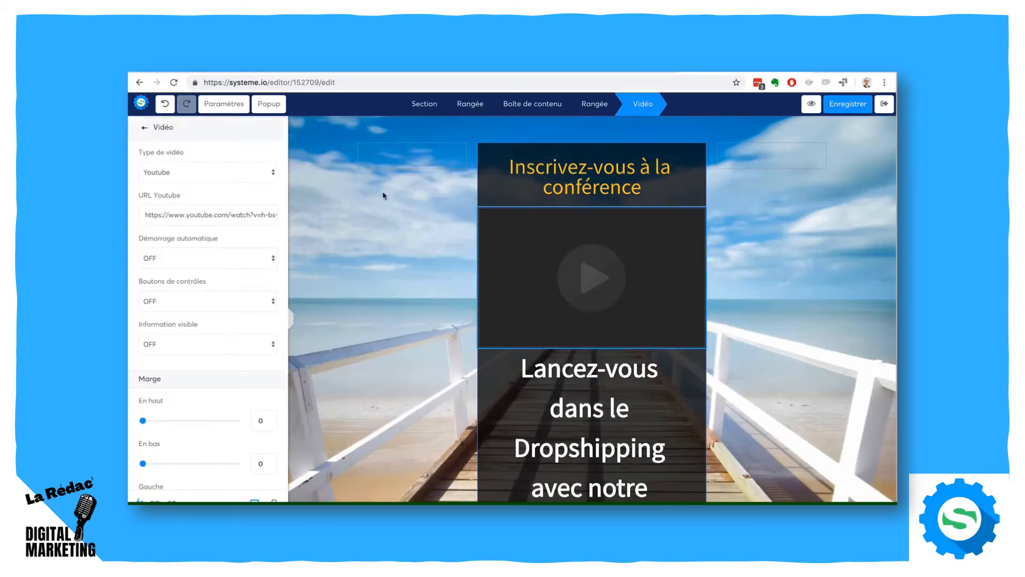
- Try the video types Envoyer un fichier and Lien direct for the video element, and close its settings
click(201, 173)
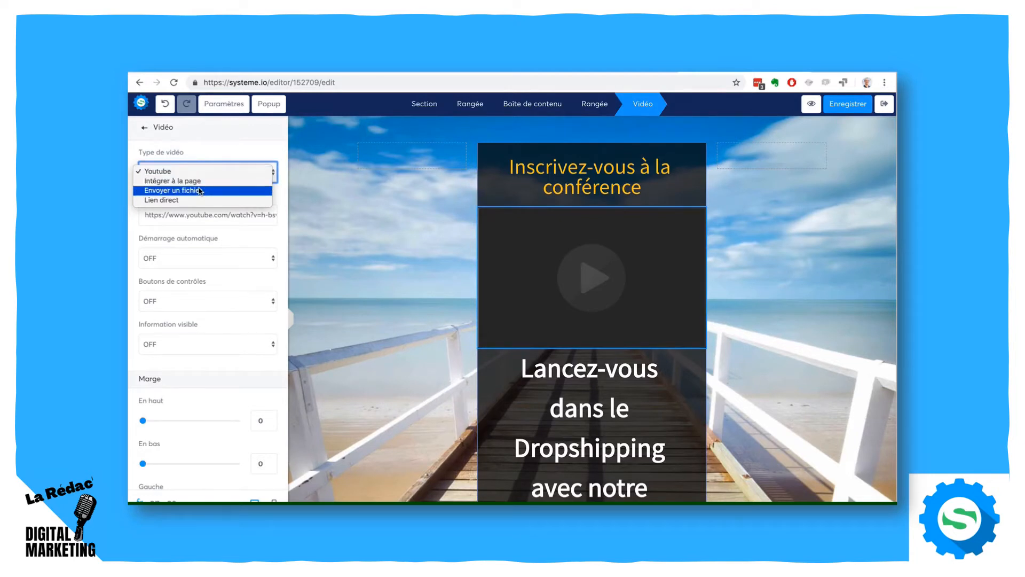
click(200, 190)
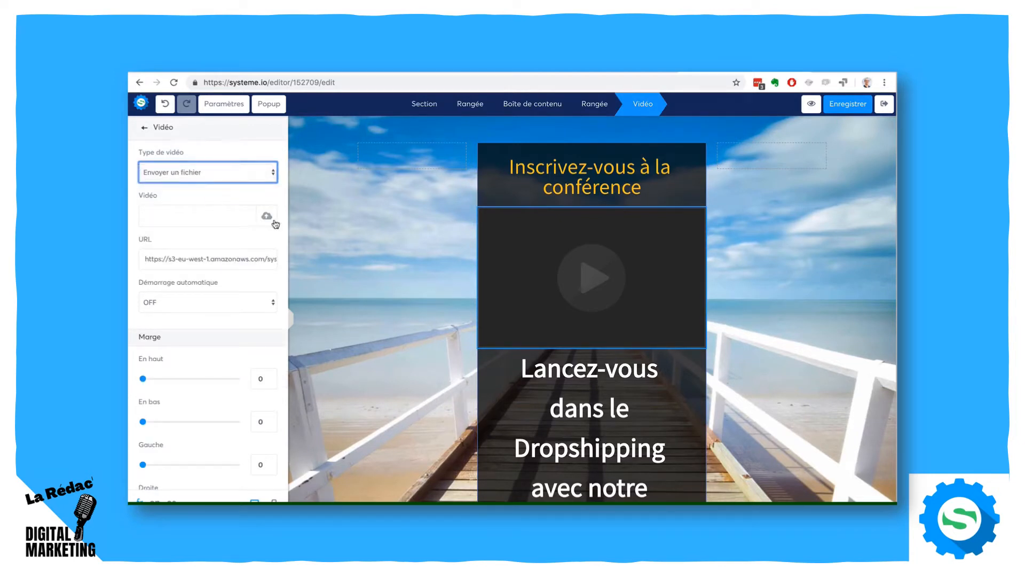
click(204, 173)
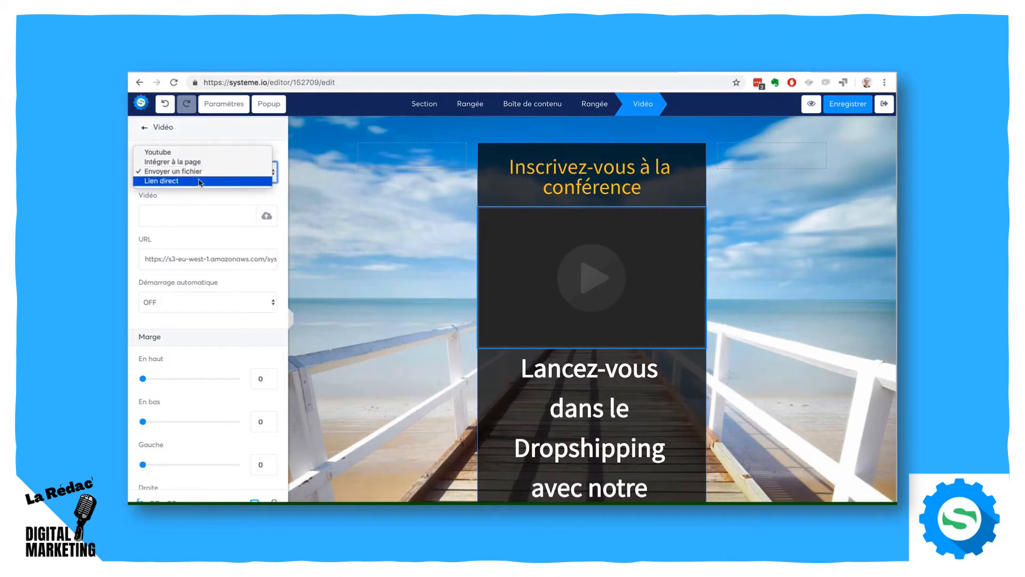
click(197, 183)
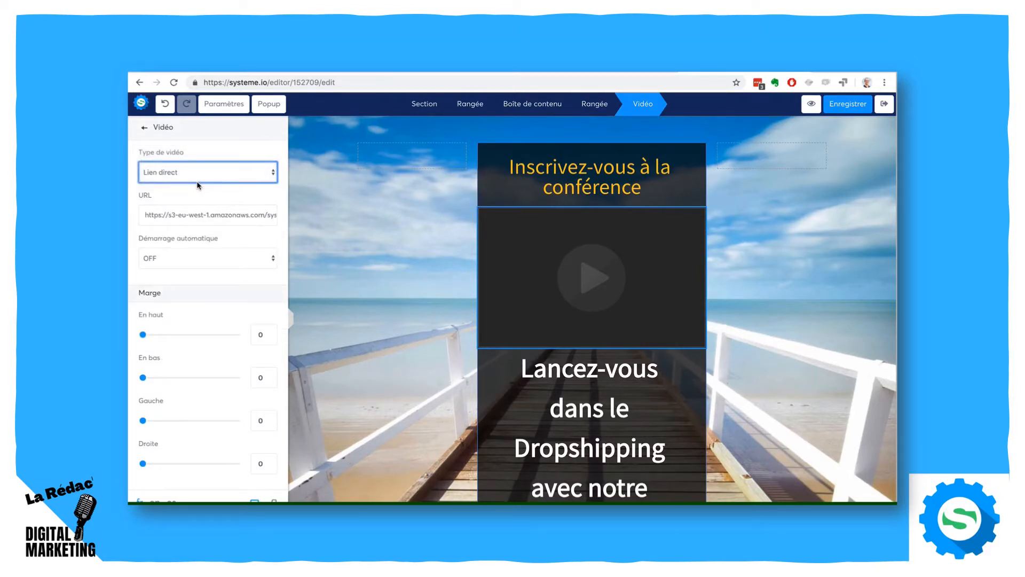
click(144, 128)
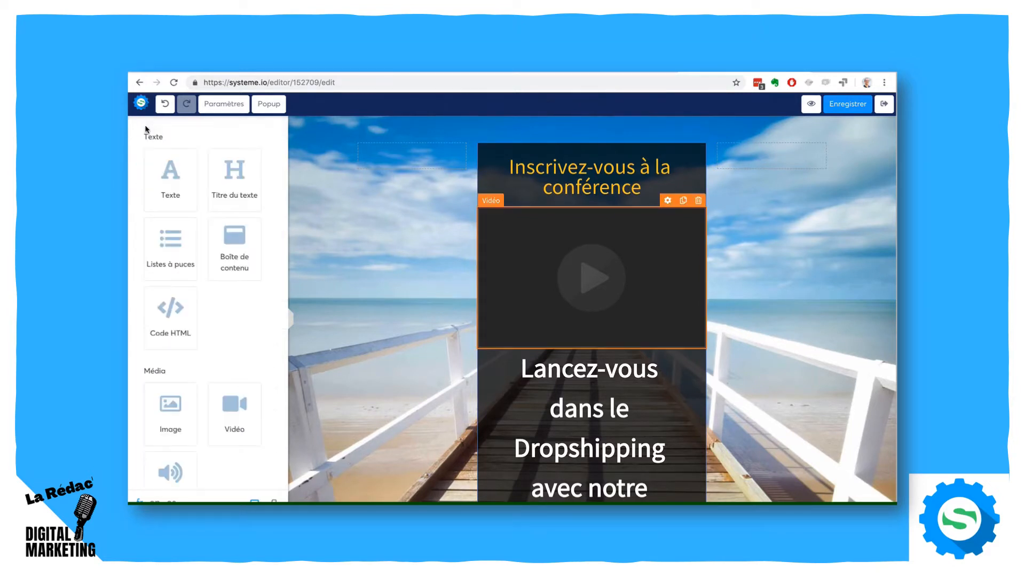
- Delete the video element from the capture page
click(698, 200)
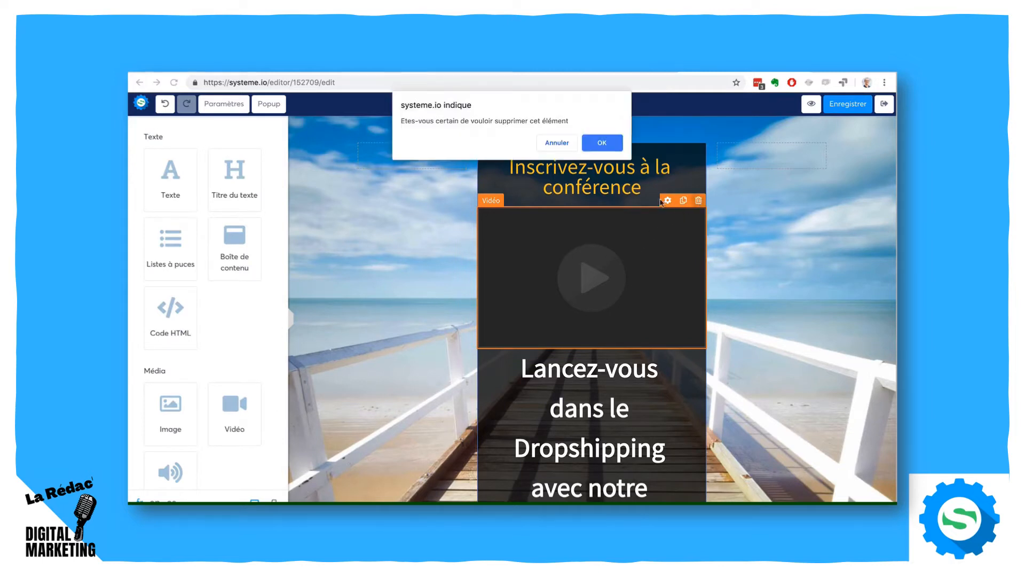
click(601, 142)
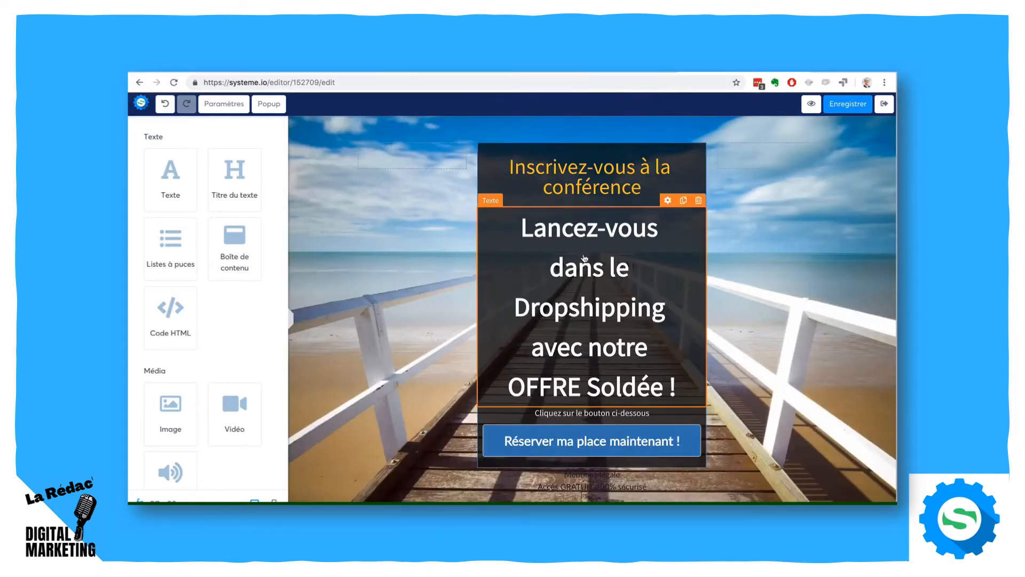
- Save the capture page and exit the page editor to the funnel's settings
click(845, 104)
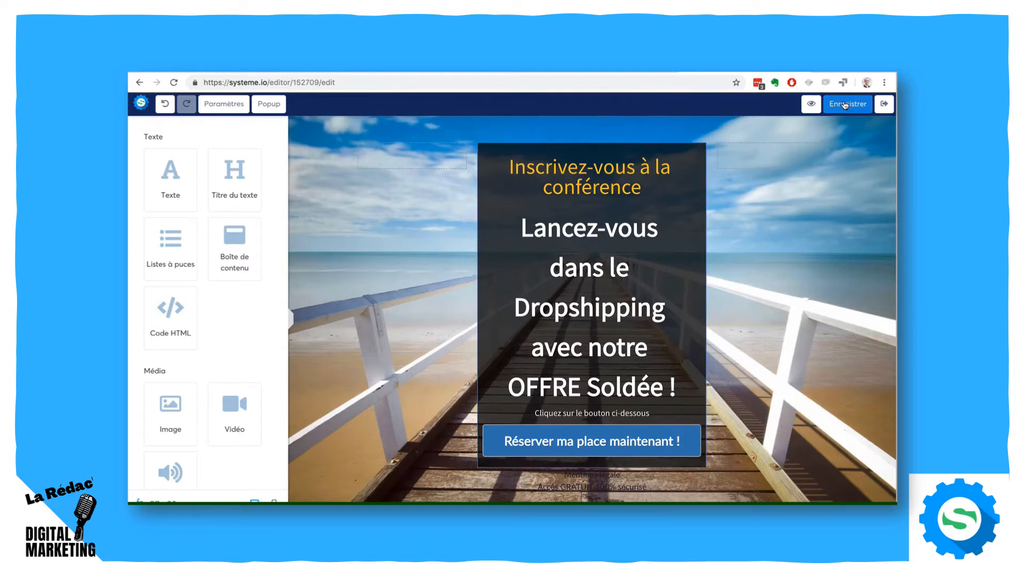
click(882, 106)
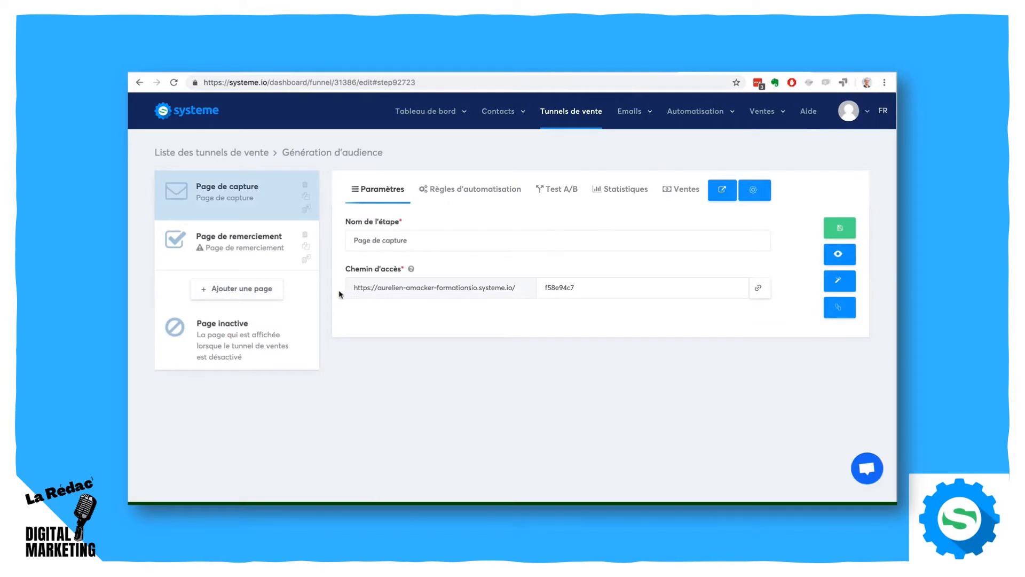
- Start a new page in the Génération d'audience funnel and name the step "Formulaire de blog"
click(243, 289)
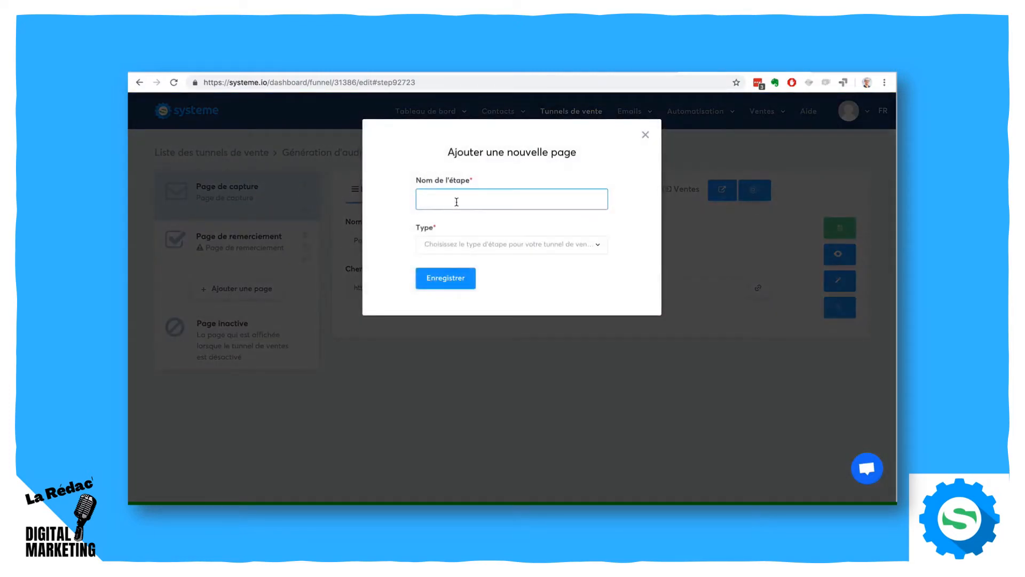
text(Formulaire de blog)
- Review the step types offered for the new funnel page, covering the Opt-in, Ventes and Webinaire groups
click(531, 249)
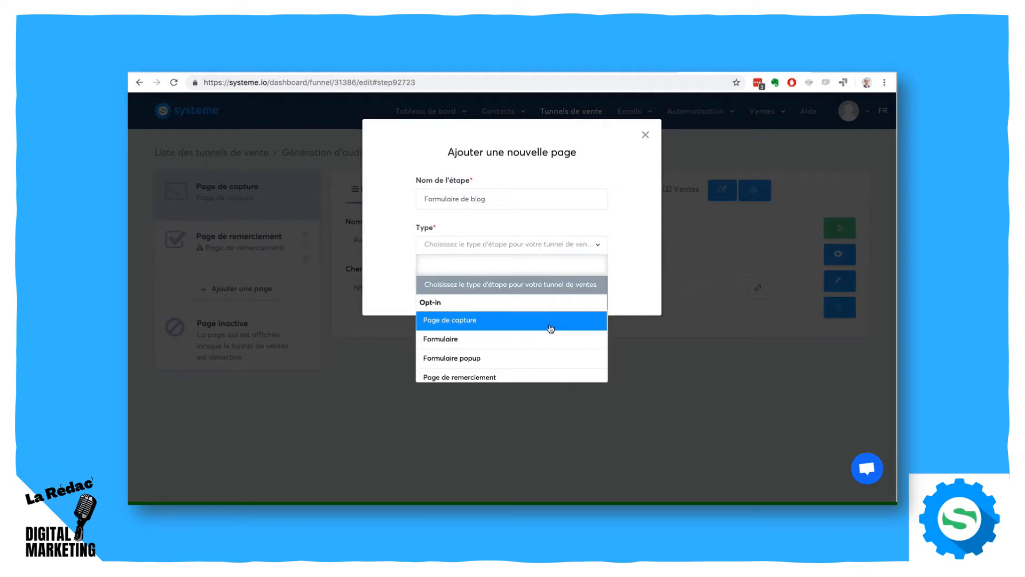
scroll(550, 343, down, 2)
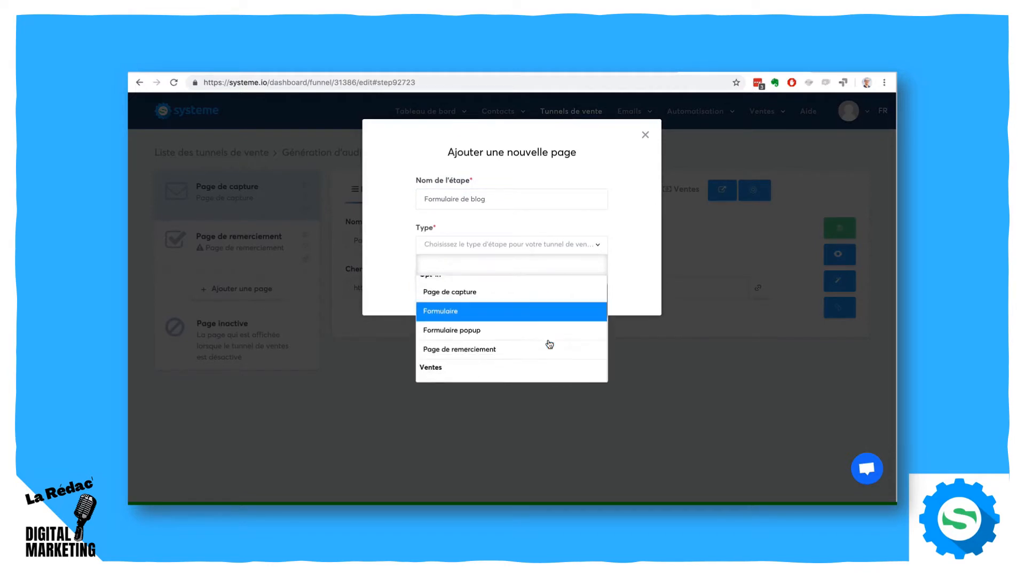
scroll(550, 343, up, 2)
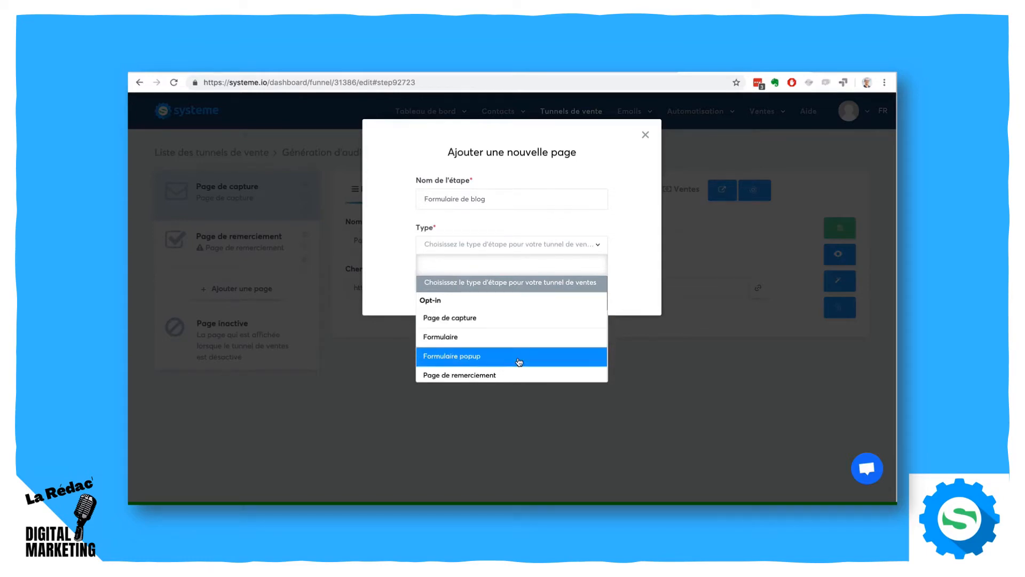
scroll(518, 361, down, 2)
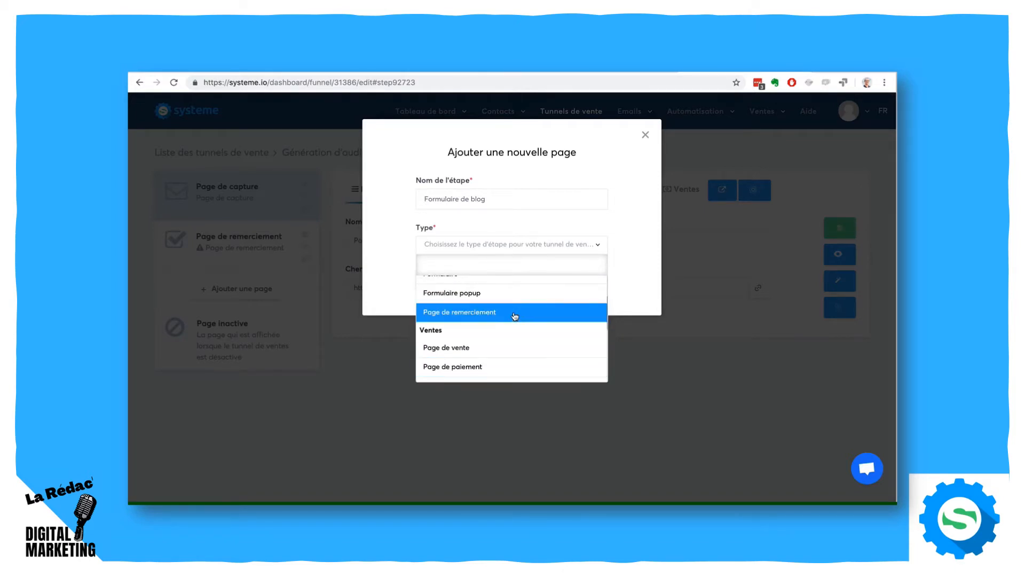
scroll(517, 355, down, 2)
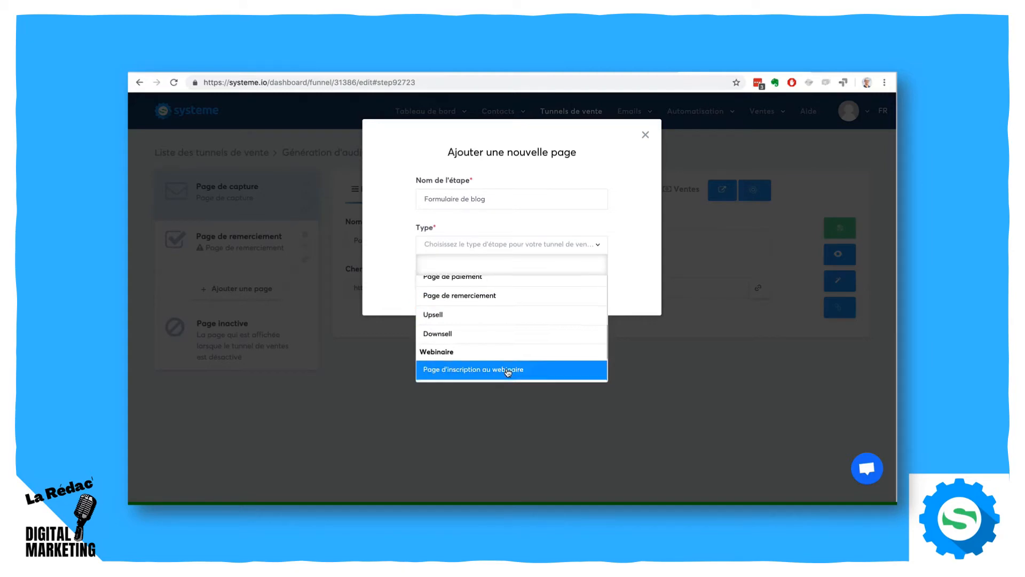
scroll(508, 373, down, 2)
scroll(508, 372, down, 2)
scroll(510, 346, up, 8)
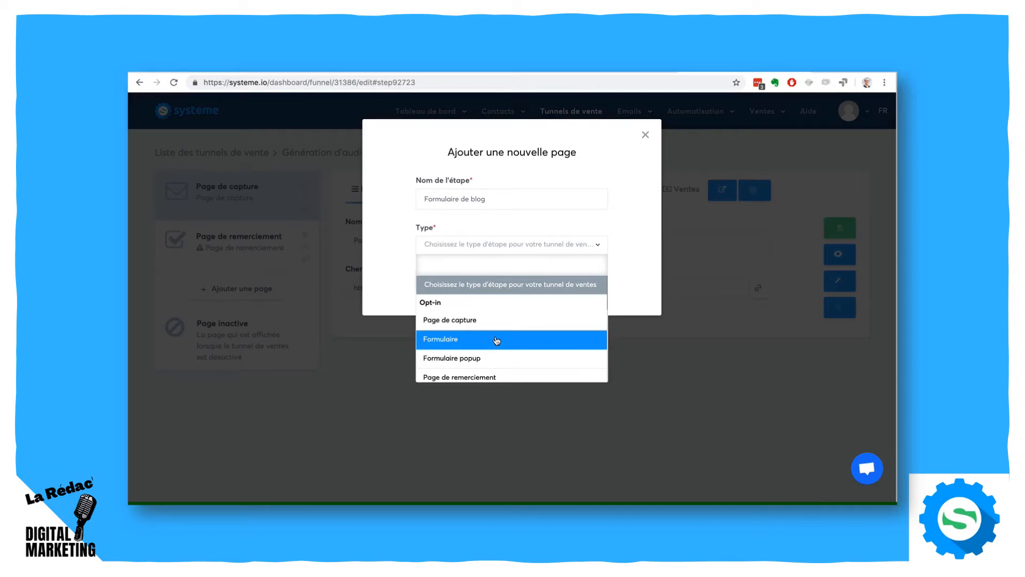
- Create the Formulaire de blog step as type Formulaire with the Vert template and open it in the page editor
click(496, 340)
click(457, 283)
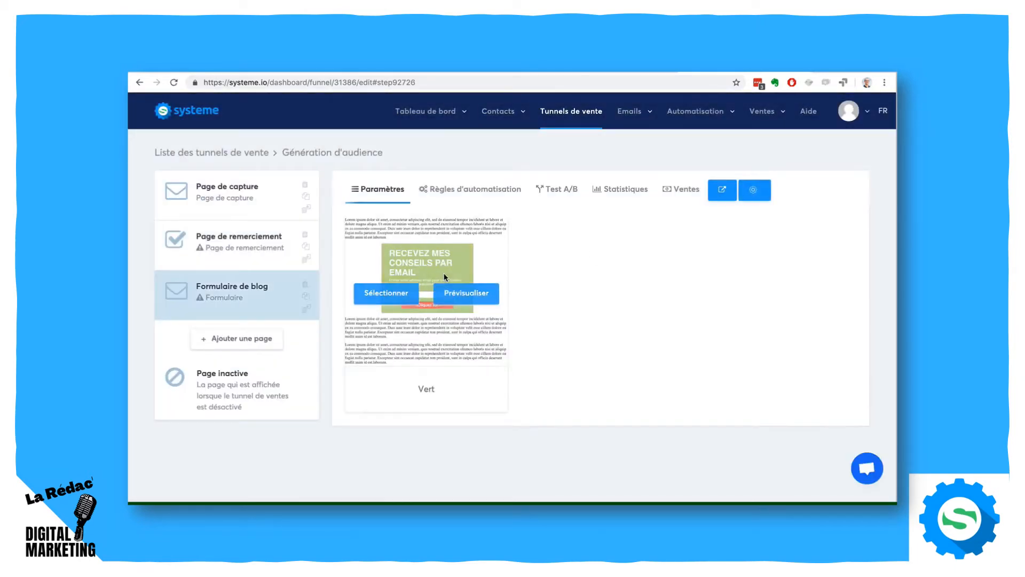
click(379, 290)
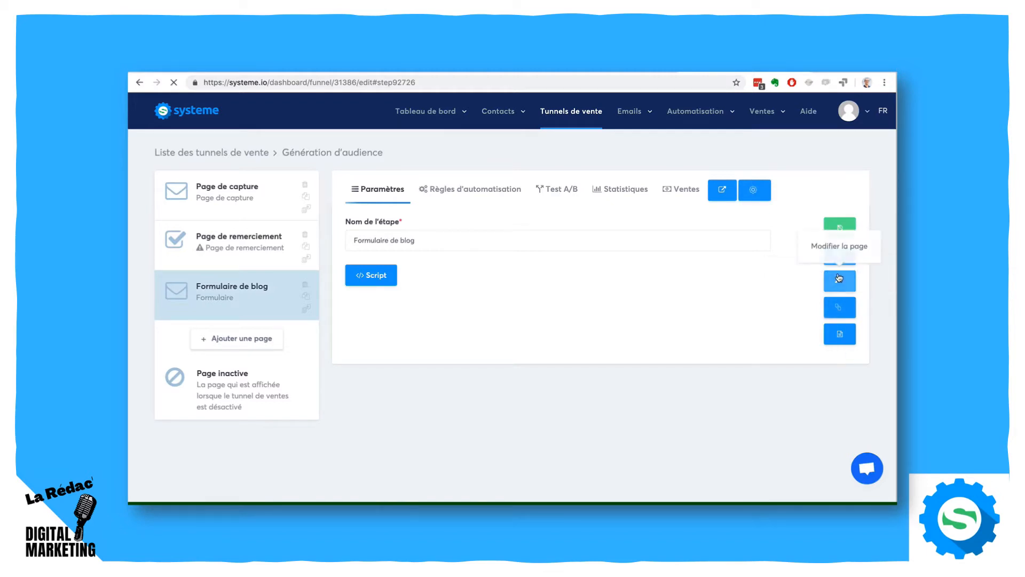
click(839, 279)
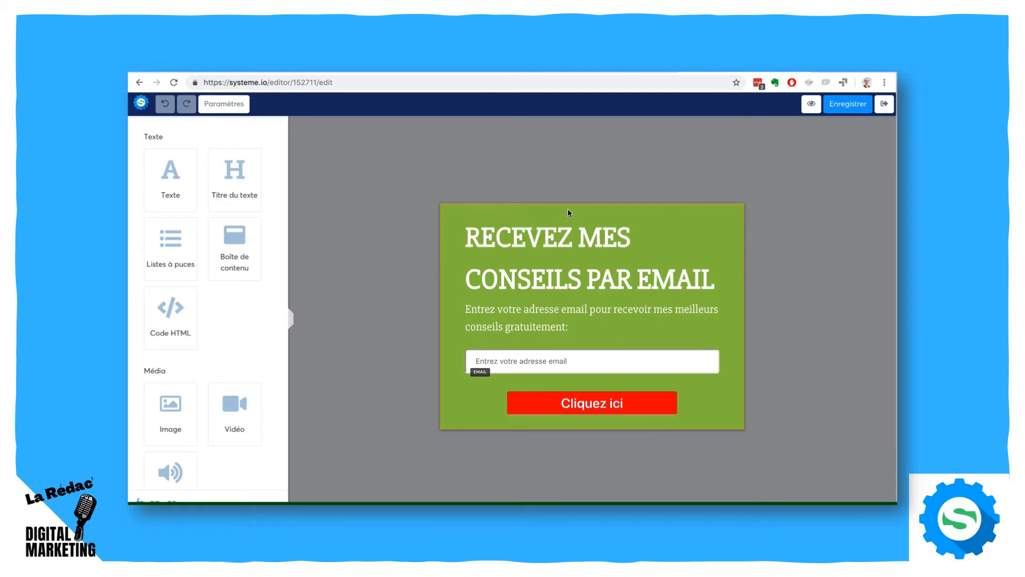
- Set the whole form's background colour to white
click(213, 104)
scroll(208, 171, down, 5)
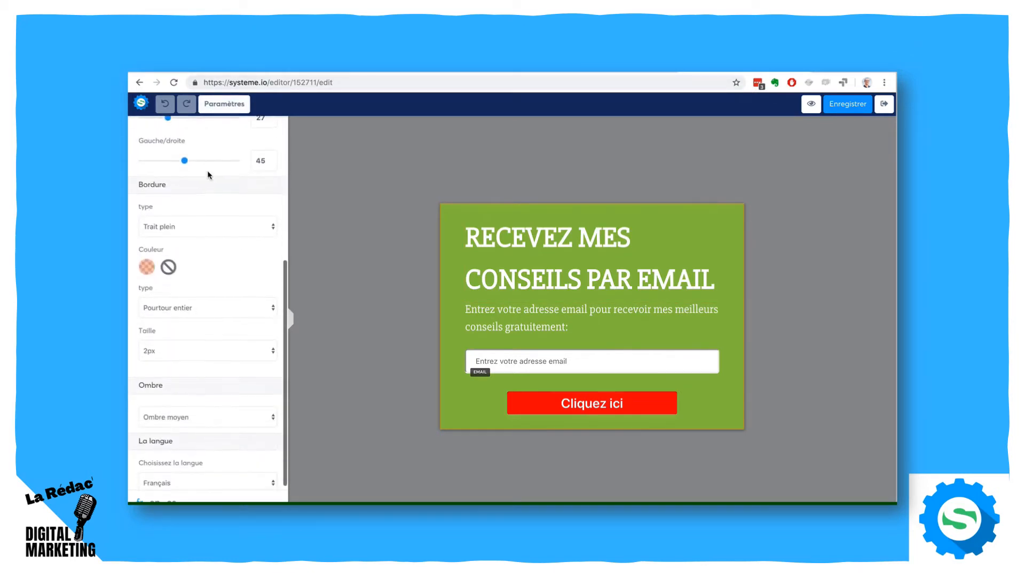
scroll(208, 174, up, 5)
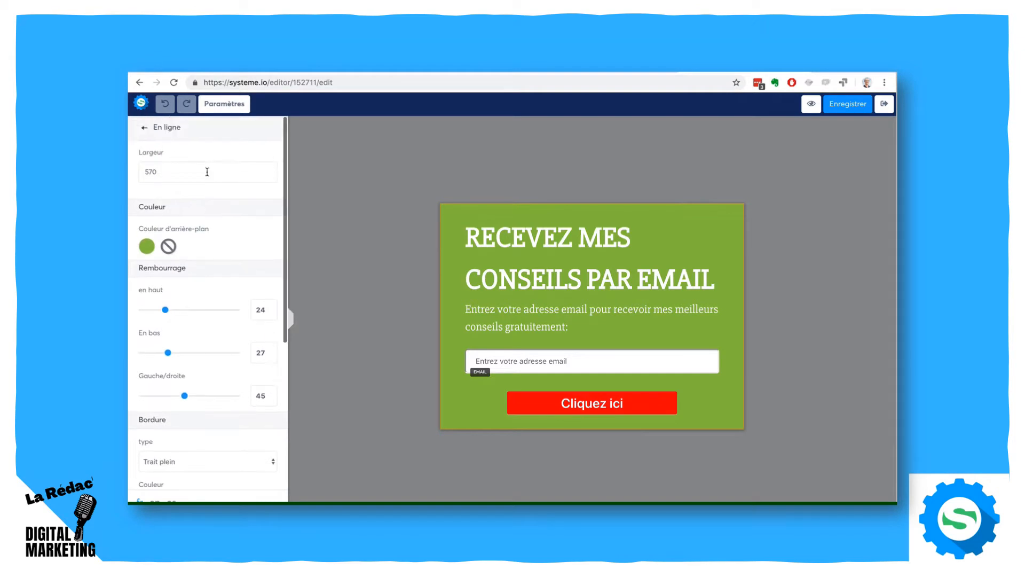
click(147, 249)
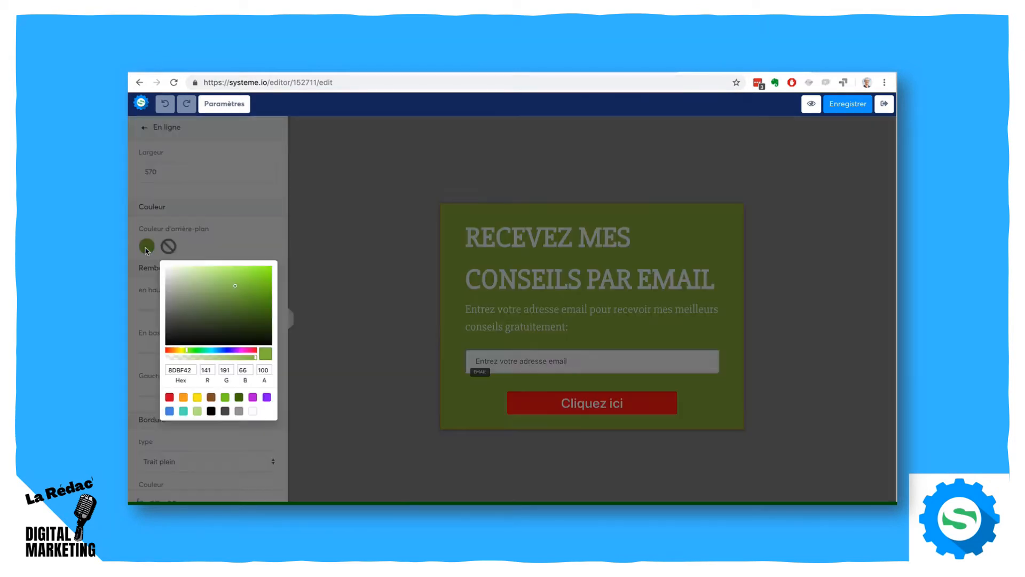
click(254, 410)
click(363, 268)
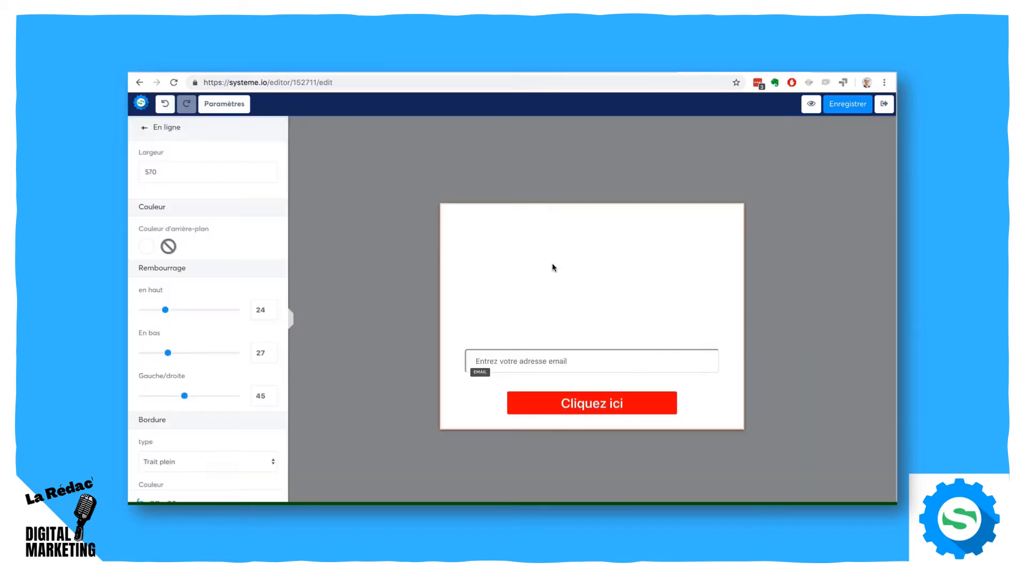
- Set the text colour of the heading "RECEVEZ MES CONSEILS PAR EMAIL" to dark grey 4A4A4A
click(613, 271)
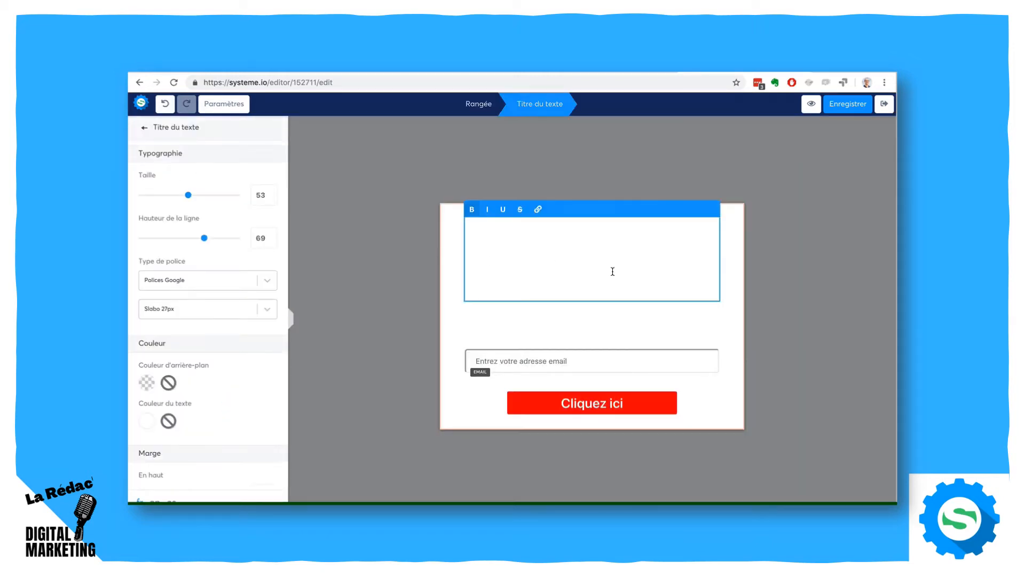
key(ctrl+a)
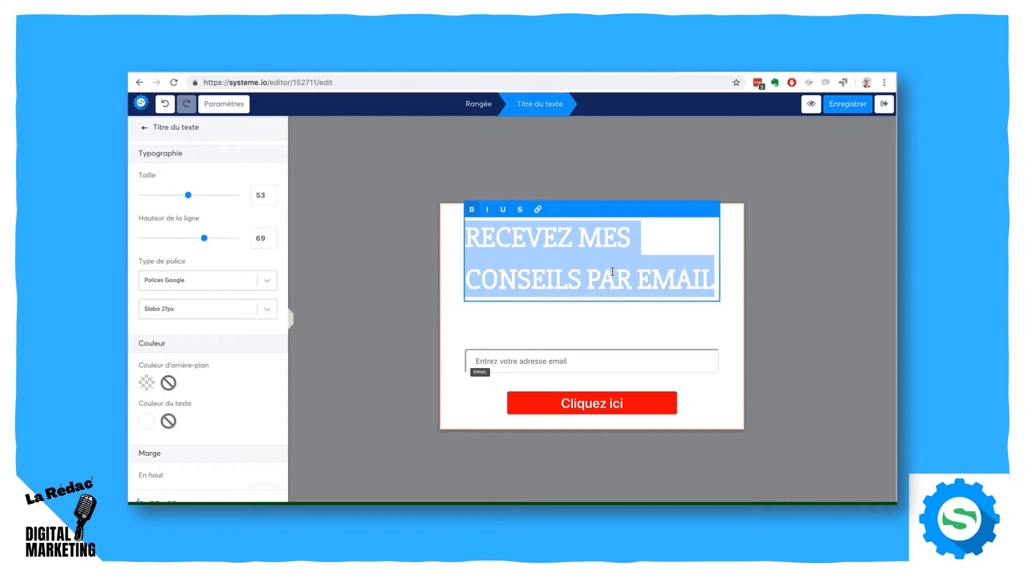
scroll(213, 350, down, 5)
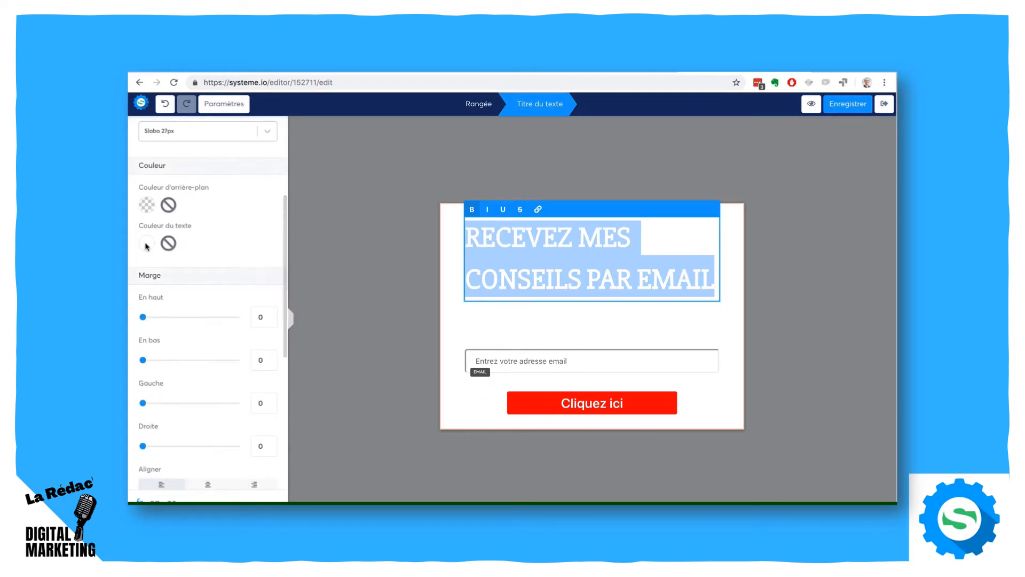
click(147, 243)
click(224, 408)
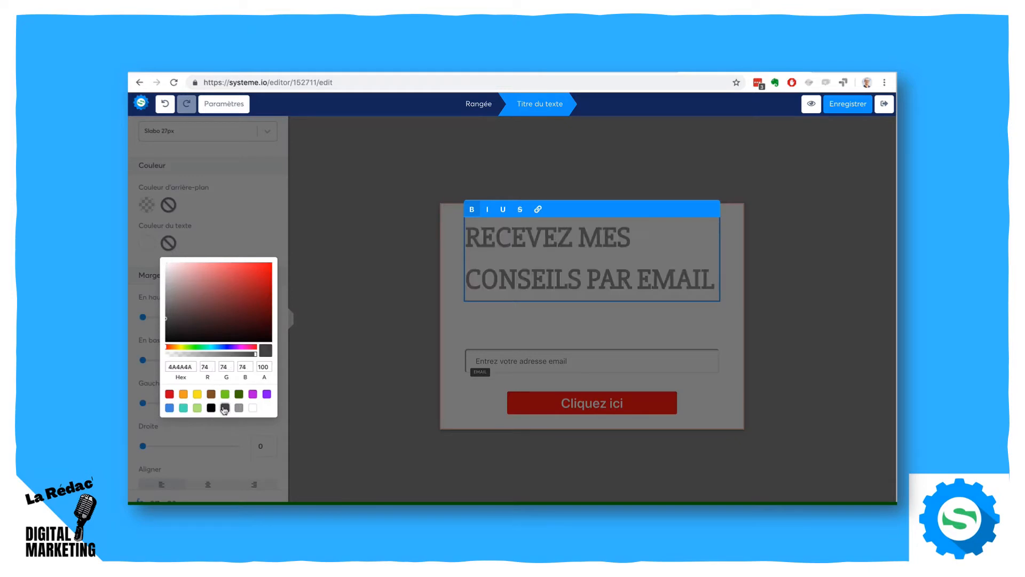
click(341, 242)
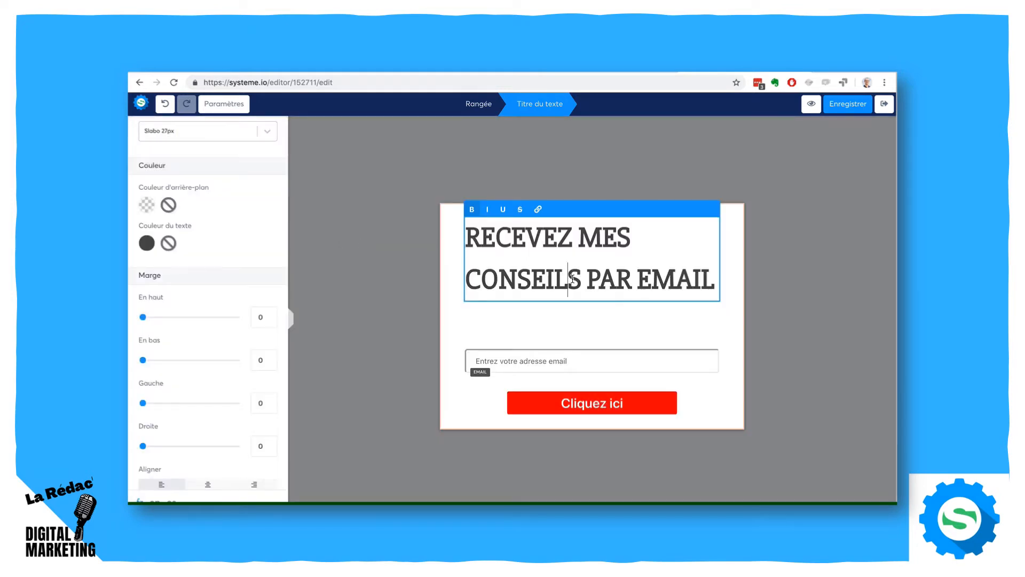
- Centre-align the form's heading
scroll(171, 254, up, 5)
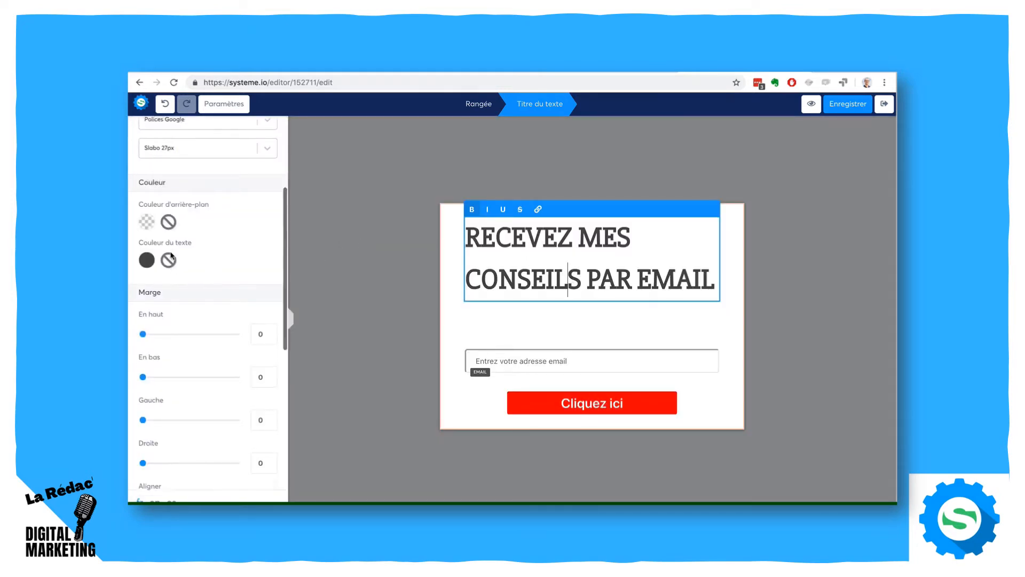
scroll(171, 256, down, 6)
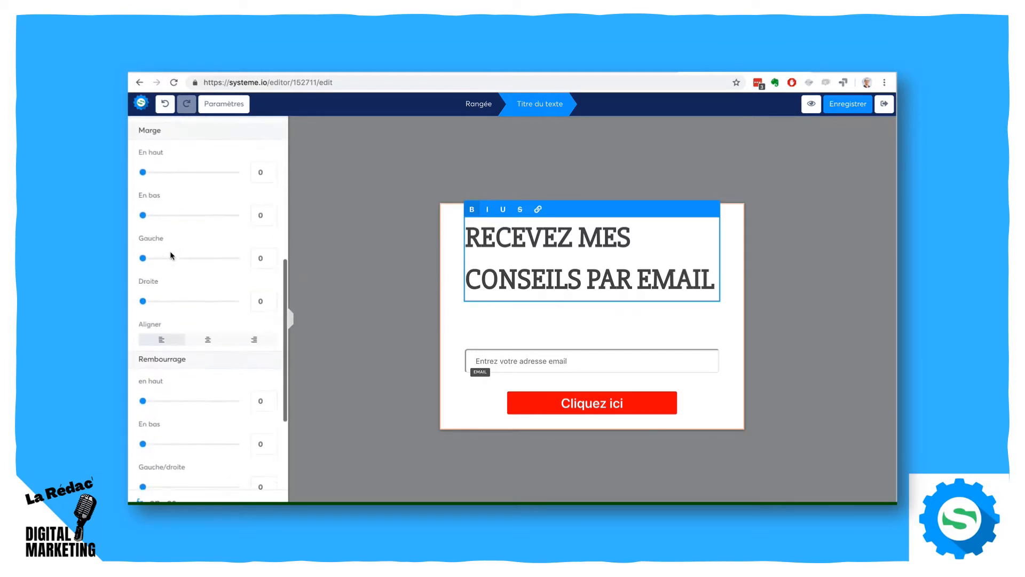
click(207, 328)
click(338, 231)
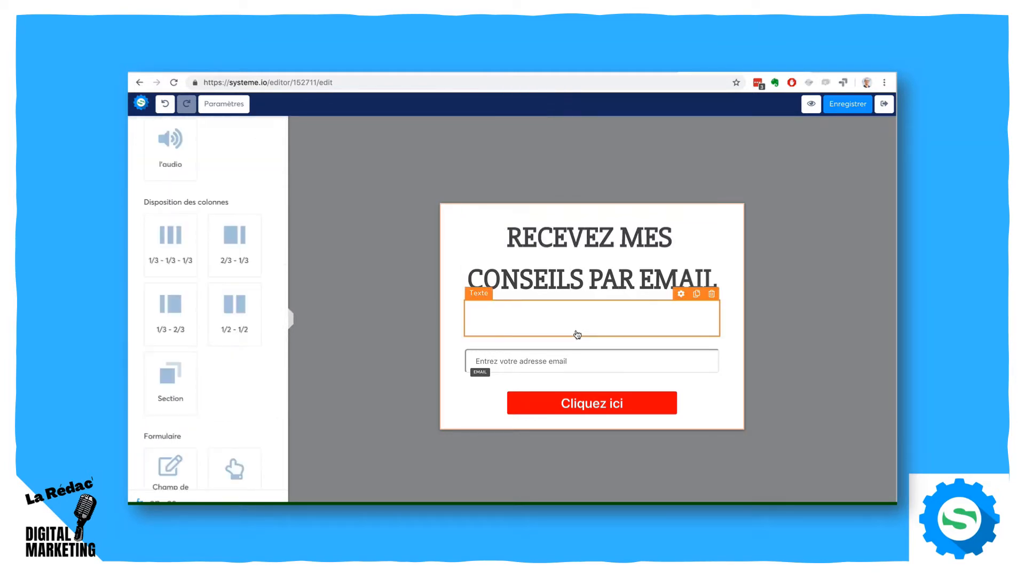
- Set the text colour of the paragraph below the heading to black 000000
click(576, 326)
triple_click(576, 326)
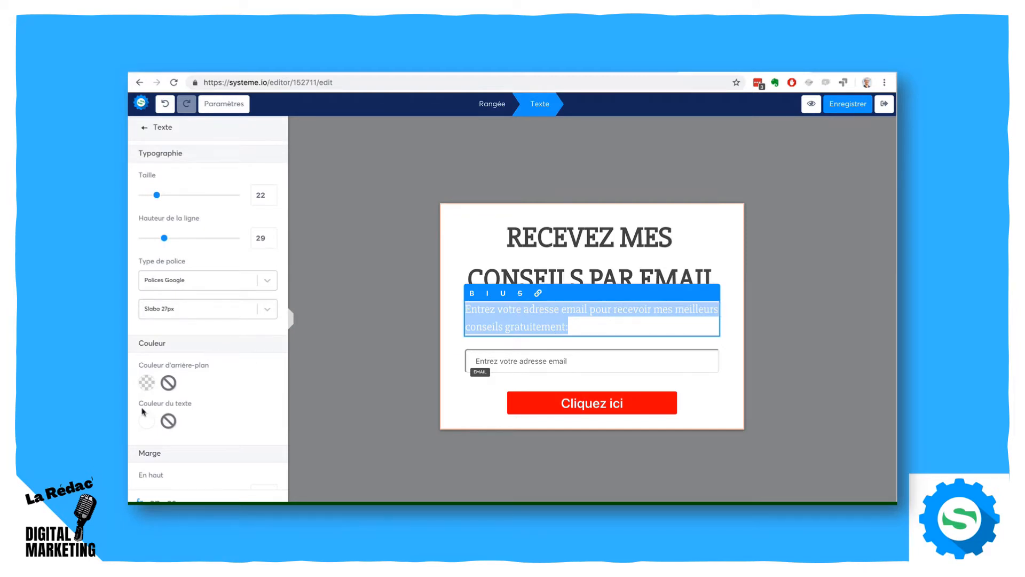
click(146, 423)
scroll(232, 462, down, 3)
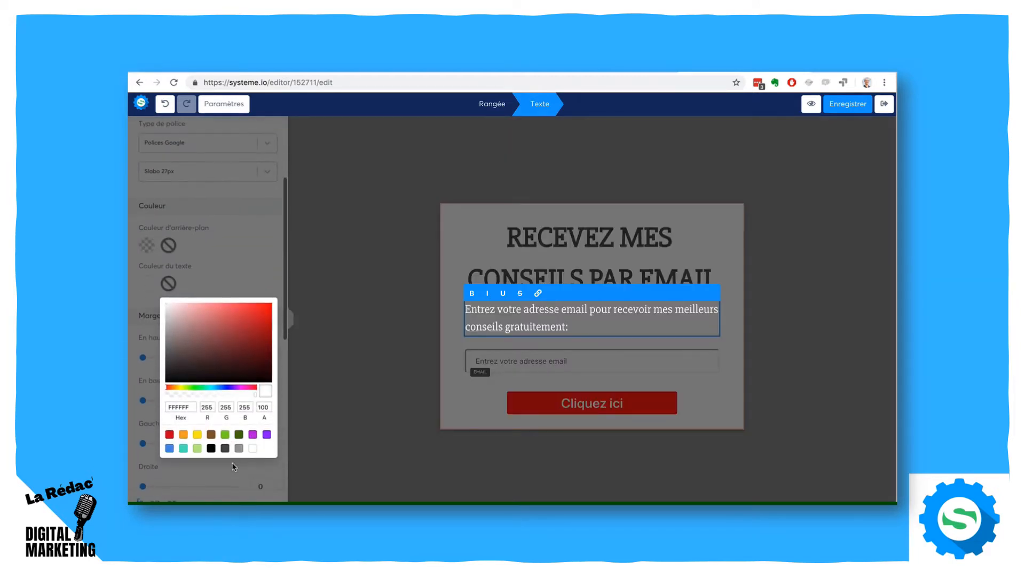
click(225, 449)
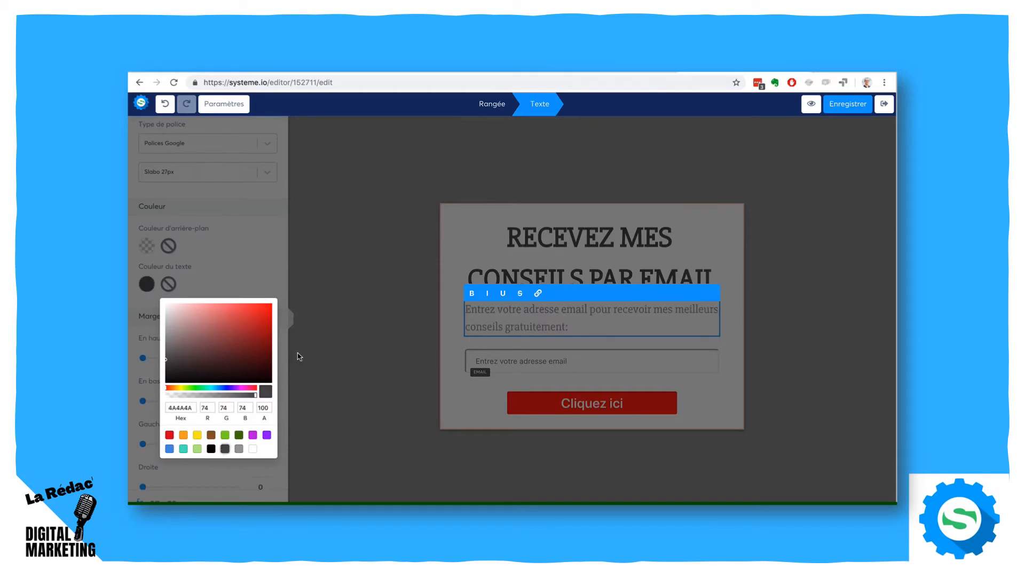
click(211, 449)
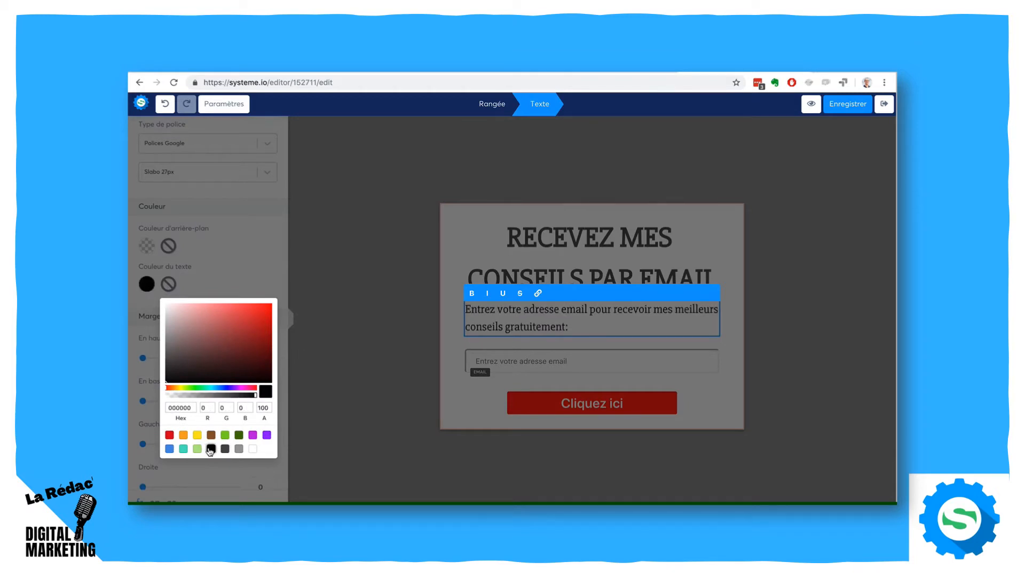
click(295, 353)
- Centre-align the paragraph below the form's heading
scroll(233, 385, down, 5)
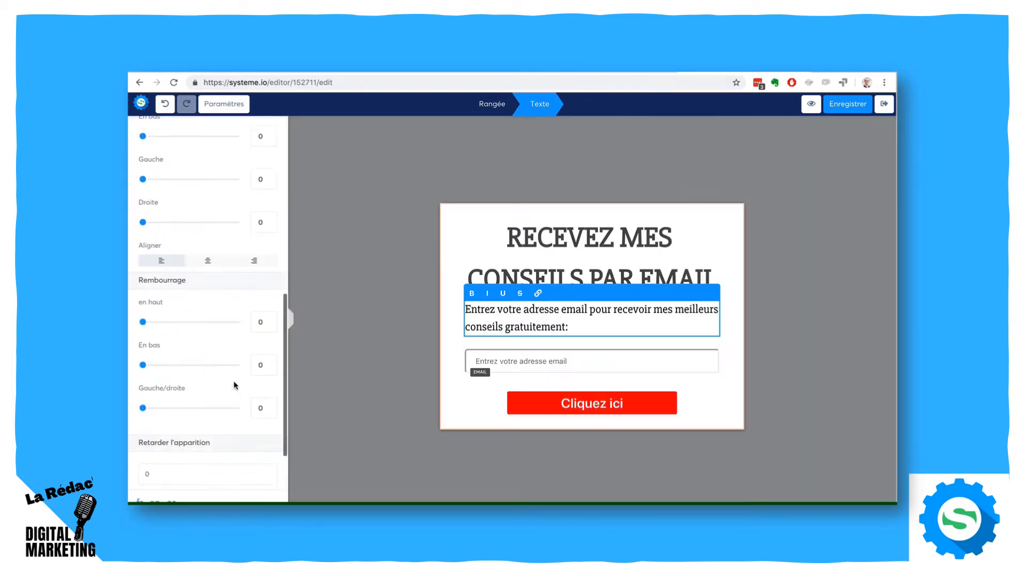
click(208, 260)
click(327, 233)
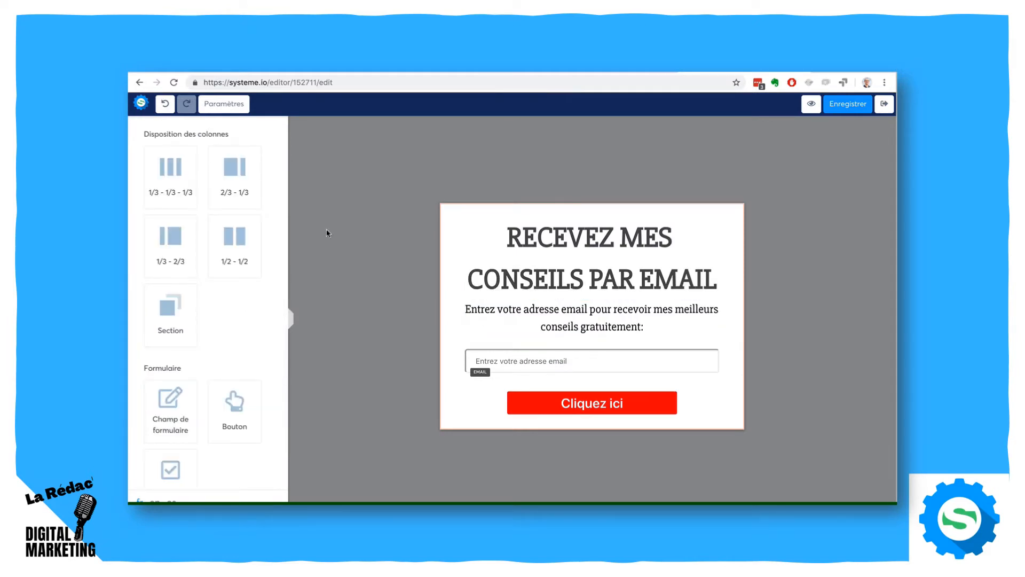
- Save the form and exit the editor, and move the Formulaire de blog step above Page de remerciement in the funnel
click(842, 110)
click(885, 105)
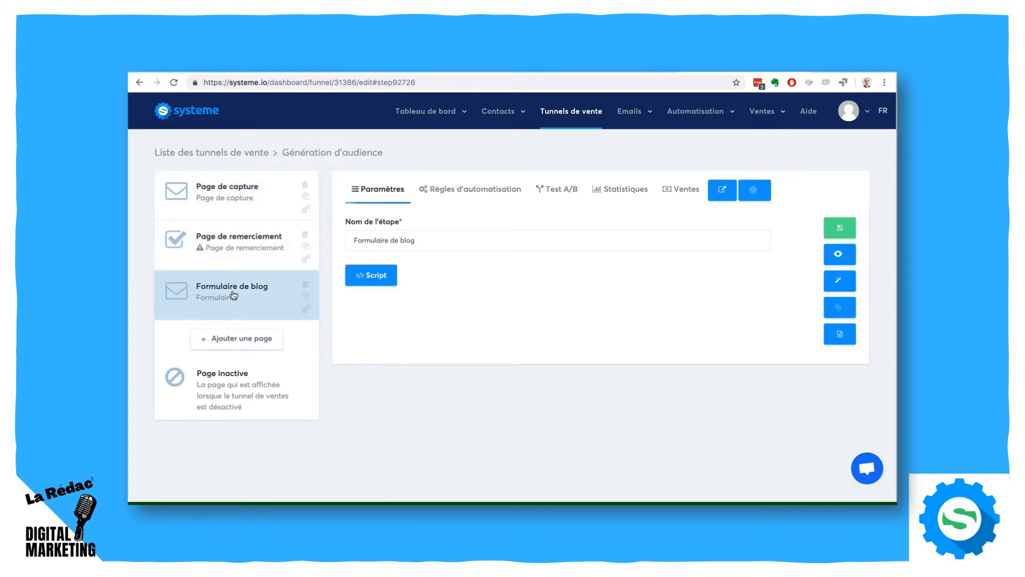
drag(234, 294, 232, 238)
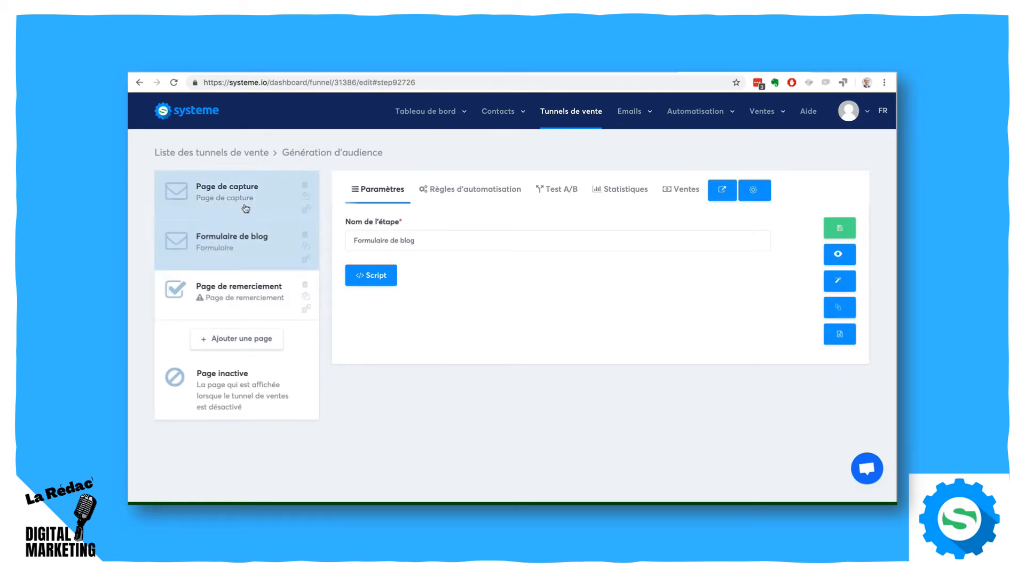
- Delete the Page de capture step from the funnel and duplicate the Formulaire de blog step
click(246, 208)
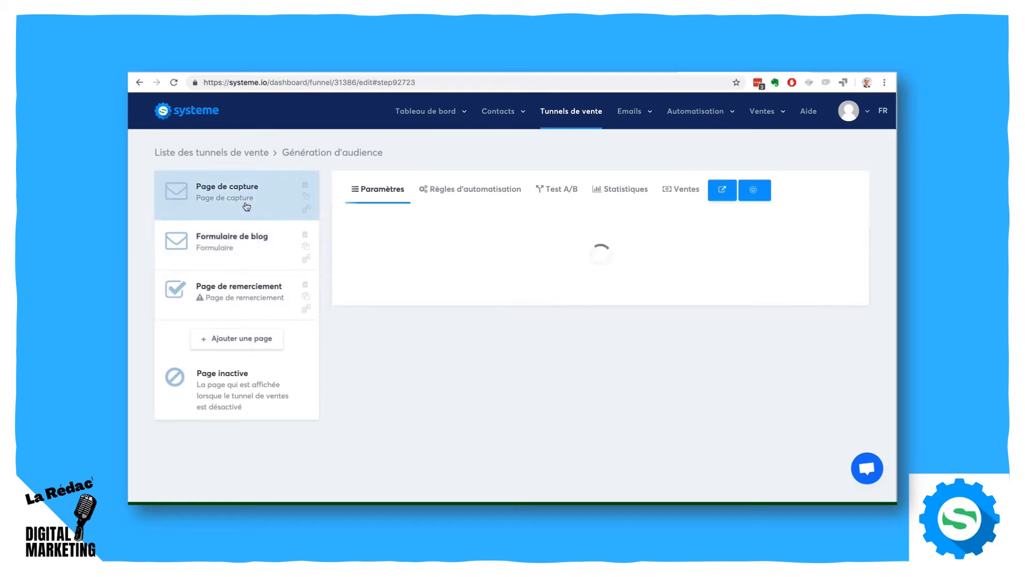
click(303, 186)
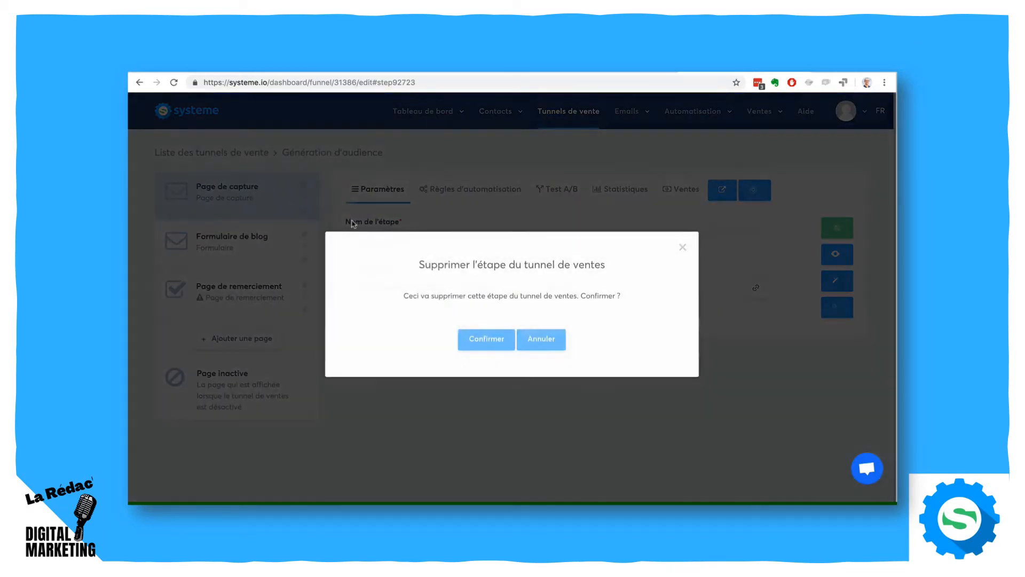
click(480, 339)
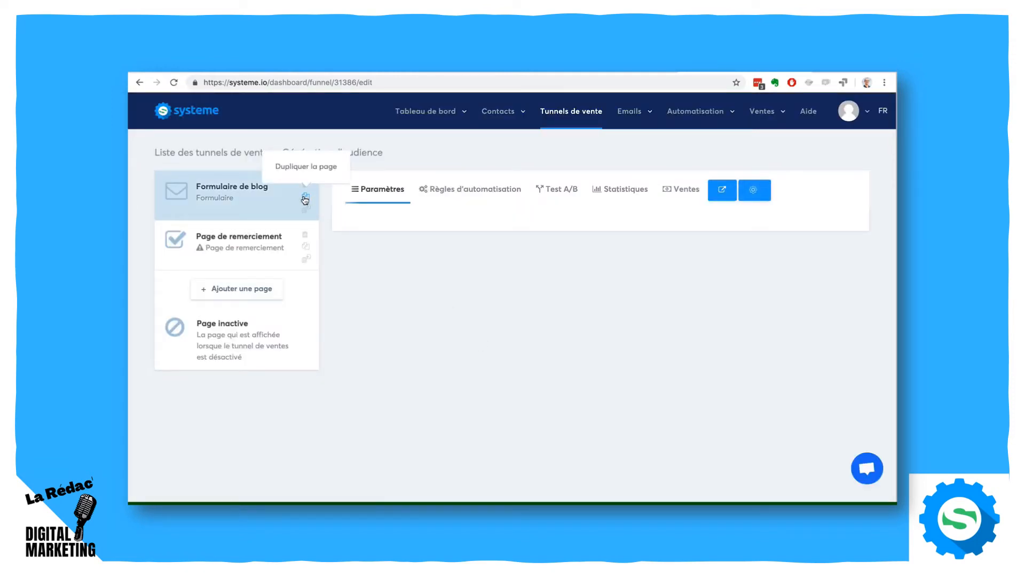
click(305, 198)
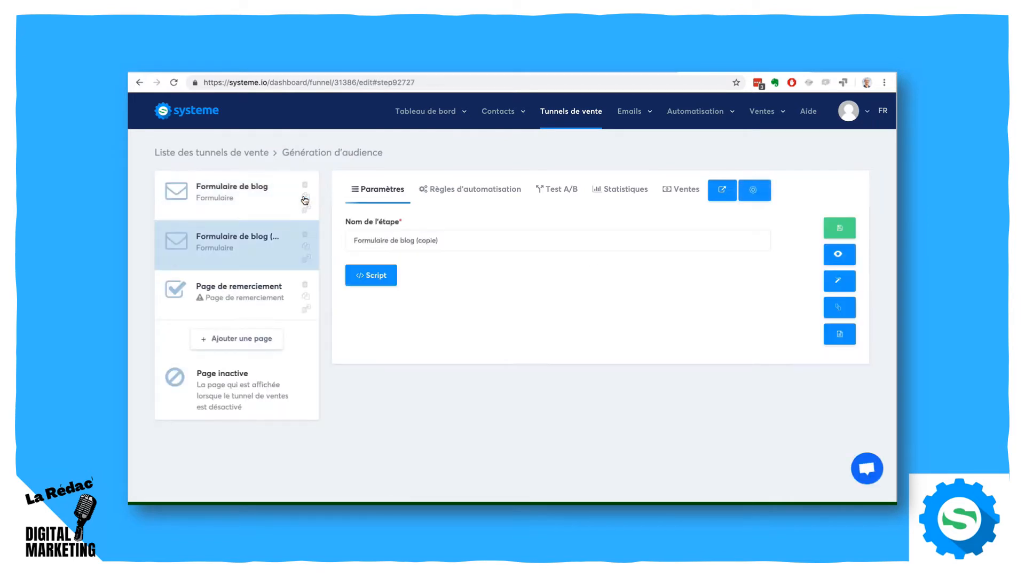
- Check which destination funnels are offered for moving the duplicated form step, and leave the move dialog without moving it
click(307, 260)
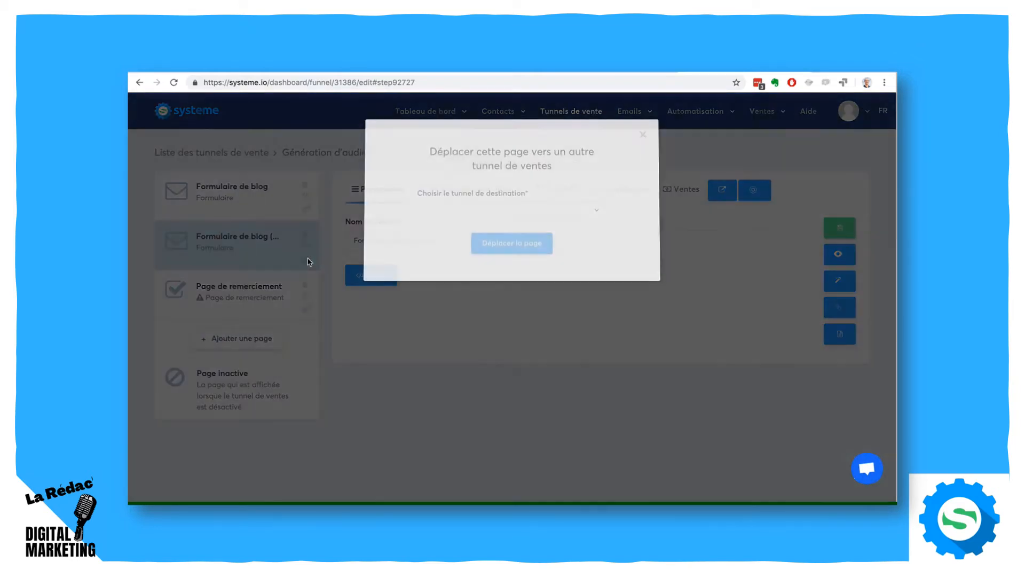
click(502, 214)
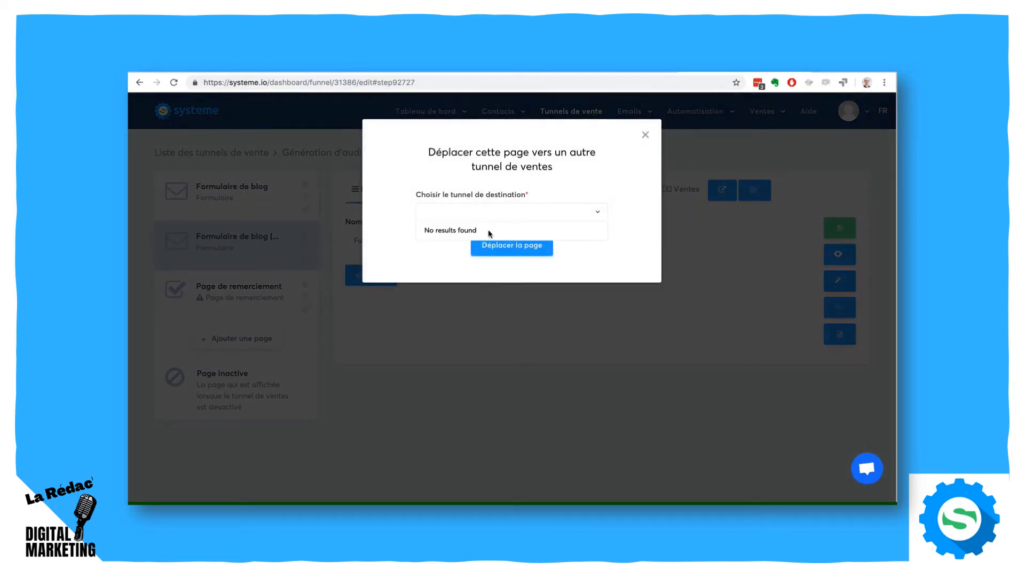
click(405, 256)
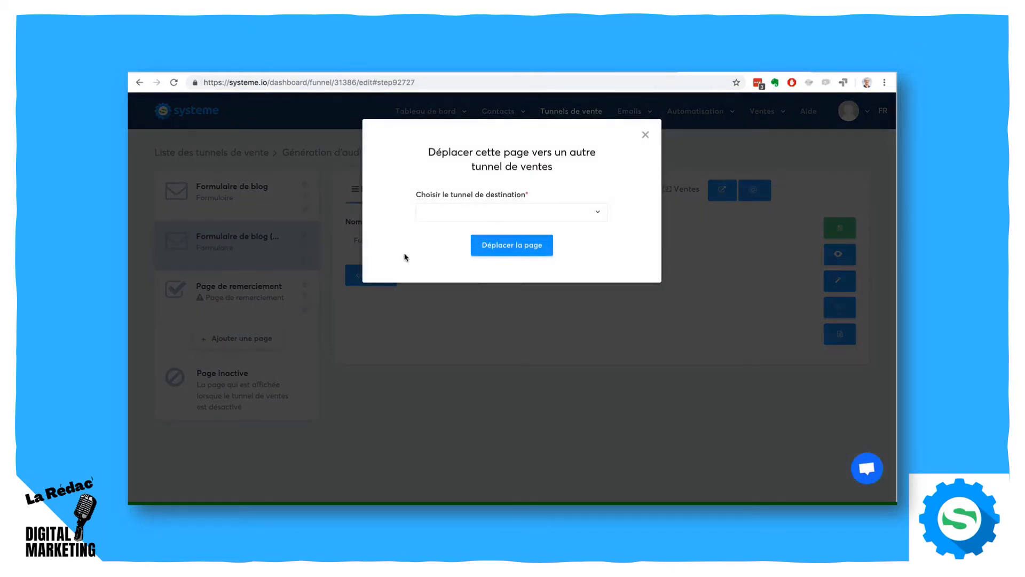
click(646, 135)
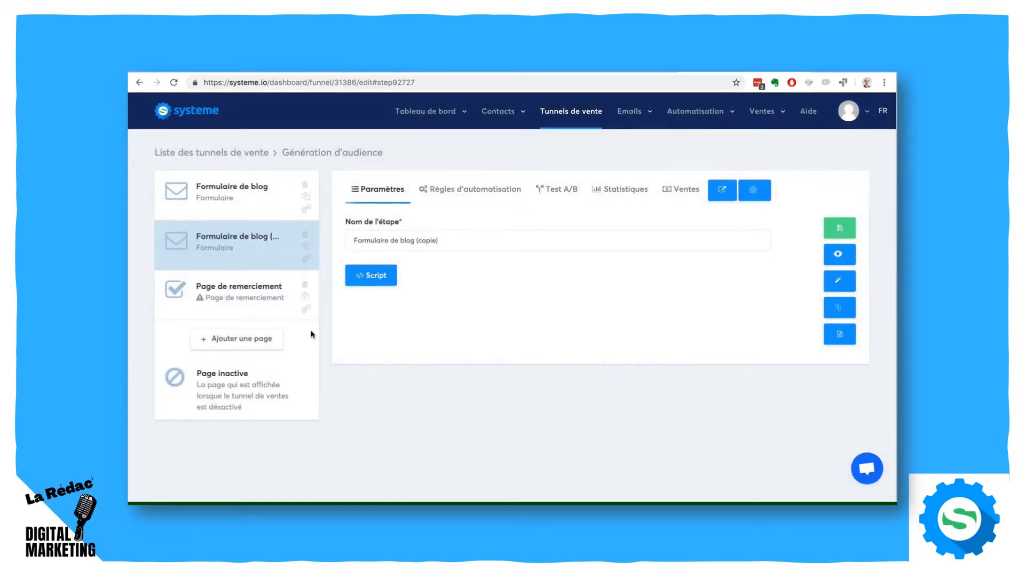
- Duplicate the entire Génération d'audience funnel from the funnel list and return to that list
click(564, 116)
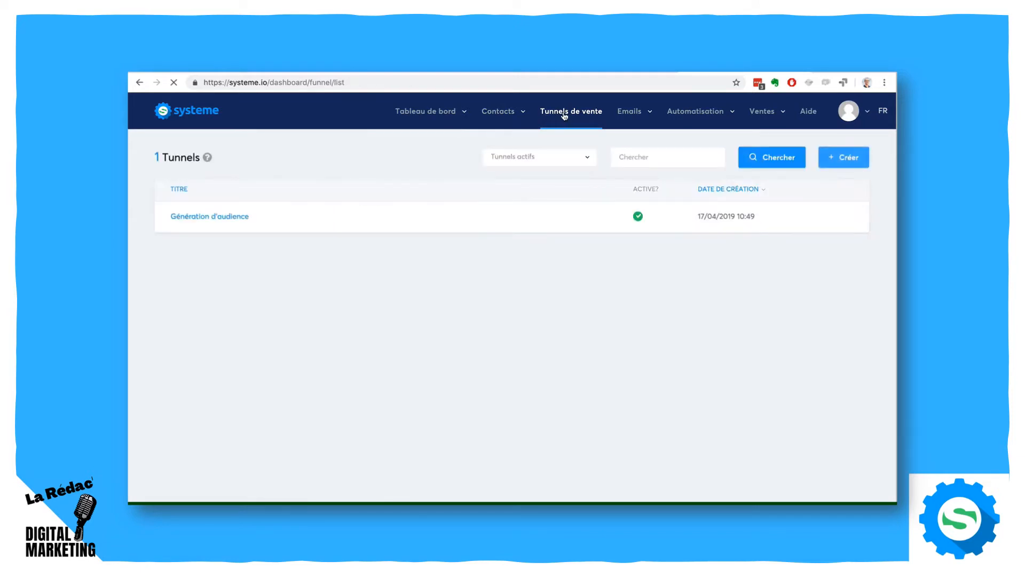
mouse_move(616, 224)
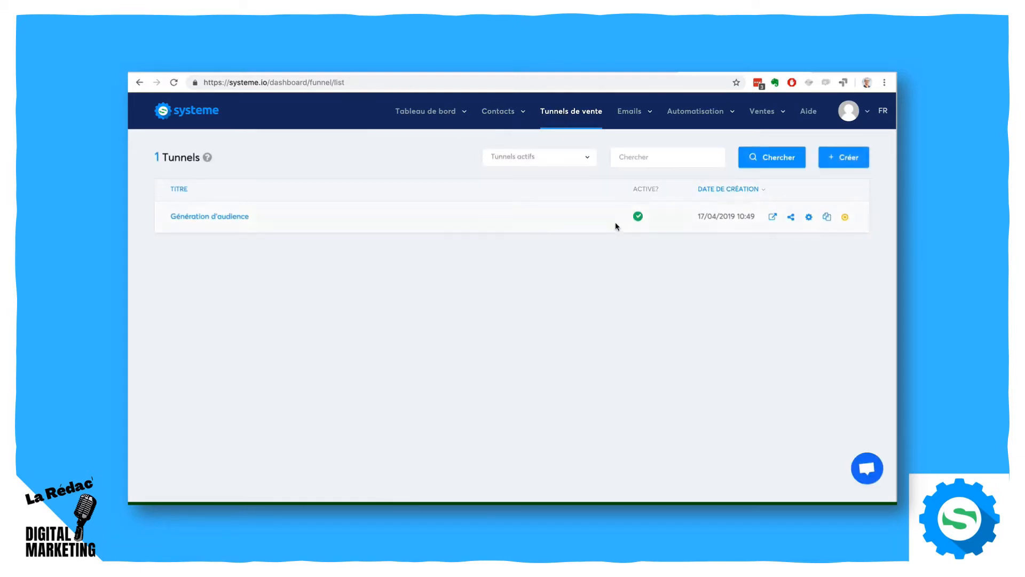
click(826, 218)
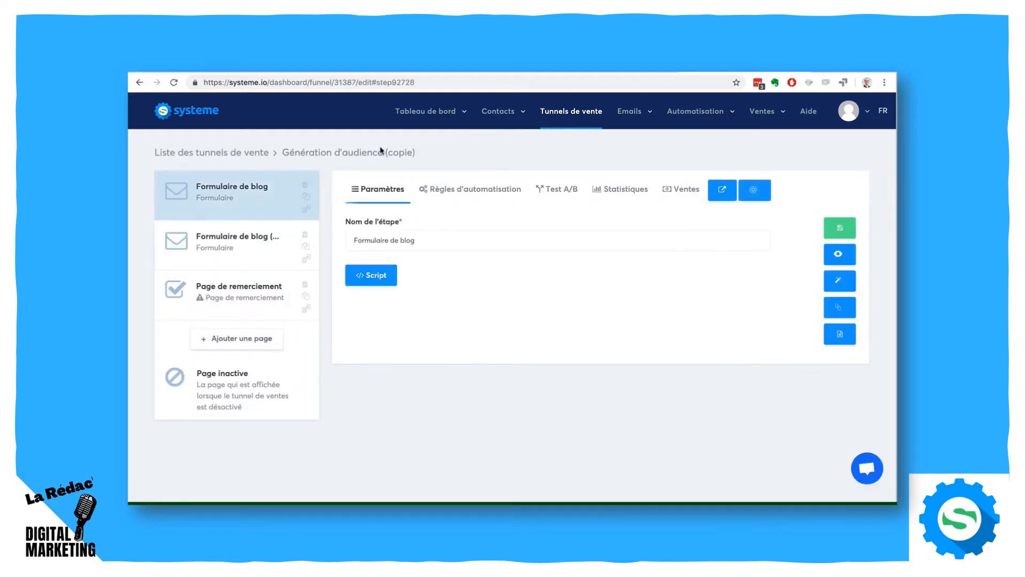
click(569, 111)
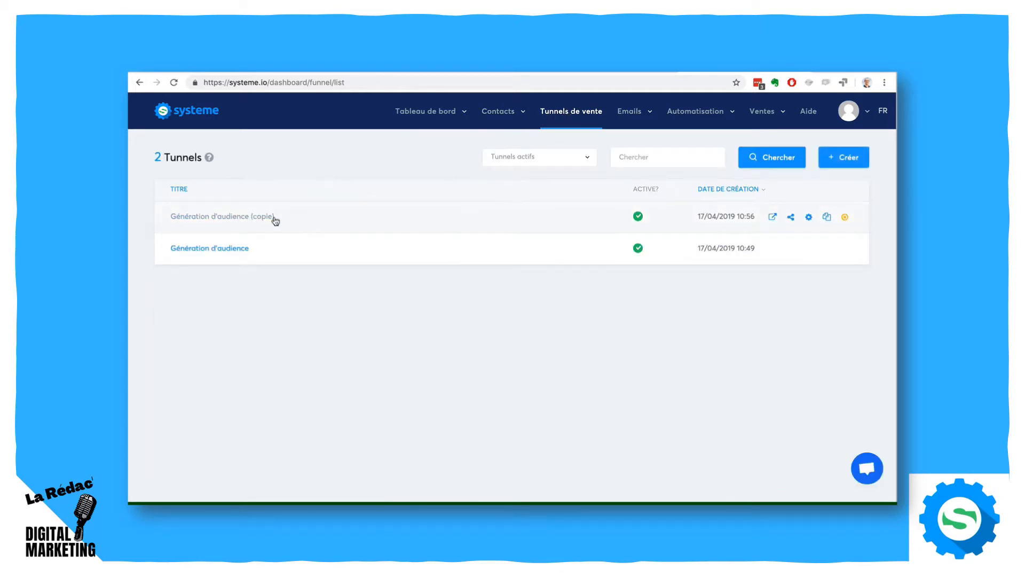
- Preview the duplicated funnel's blog form page and examine the form among the sample paragraphs
click(773, 217)
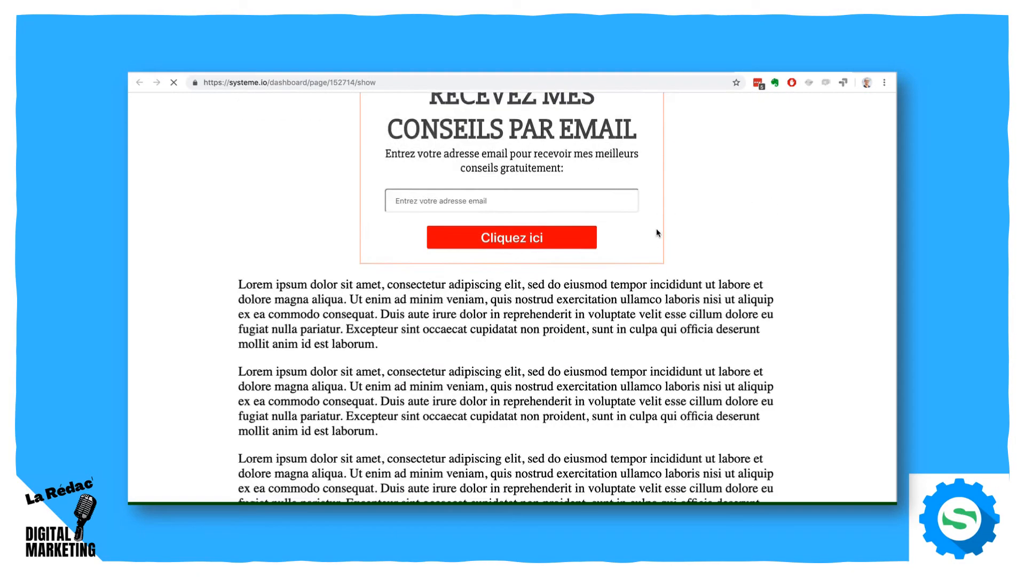
scroll(656, 233, up, 2)
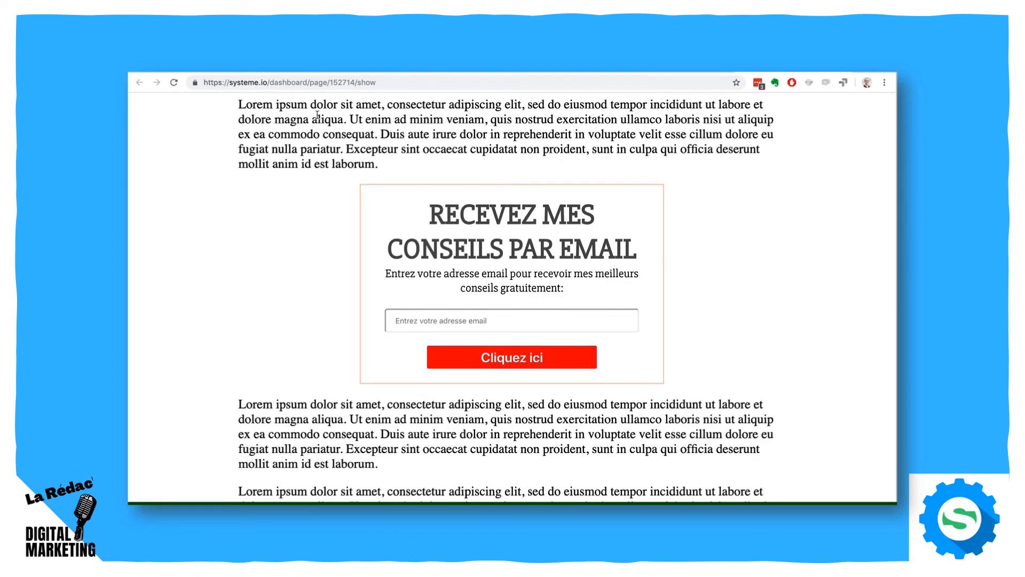
triple_click(283, 109)
drag(274, 407, 504, 489)
click(504, 484)
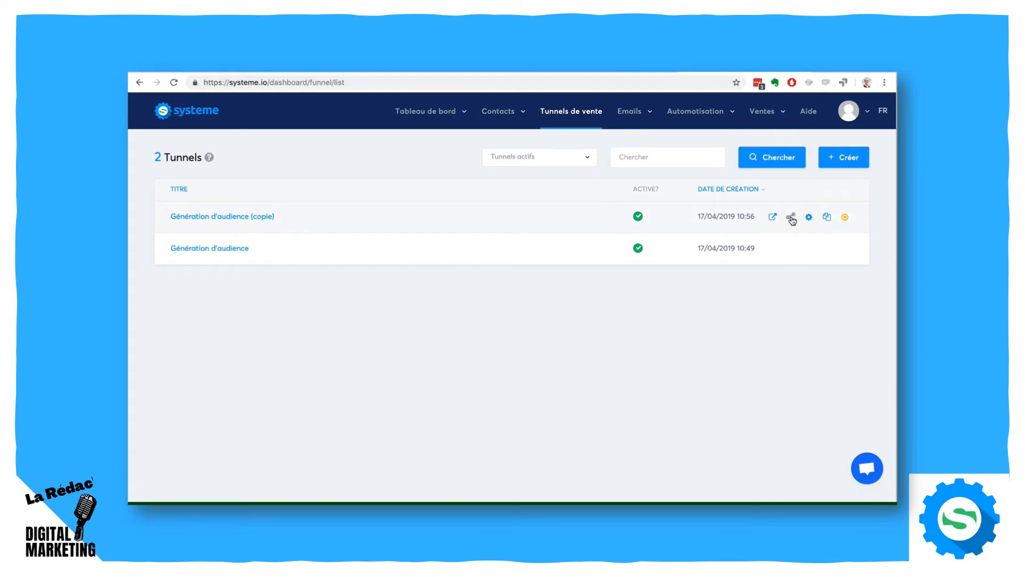
- Copy the share link of the Génération d'audience (copie) funnel and deactivate that funnel
click(791, 218)
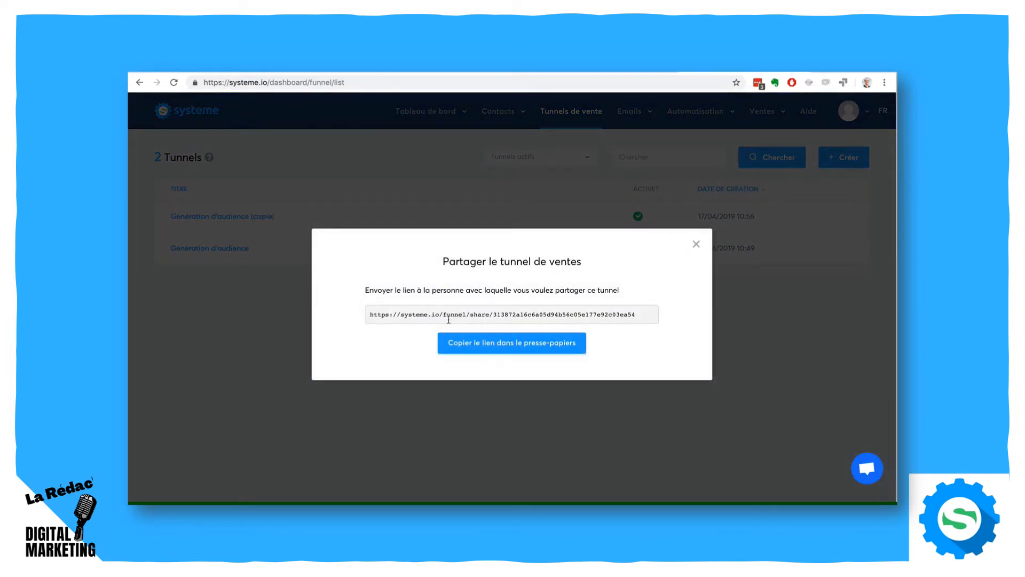
click(453, 343)
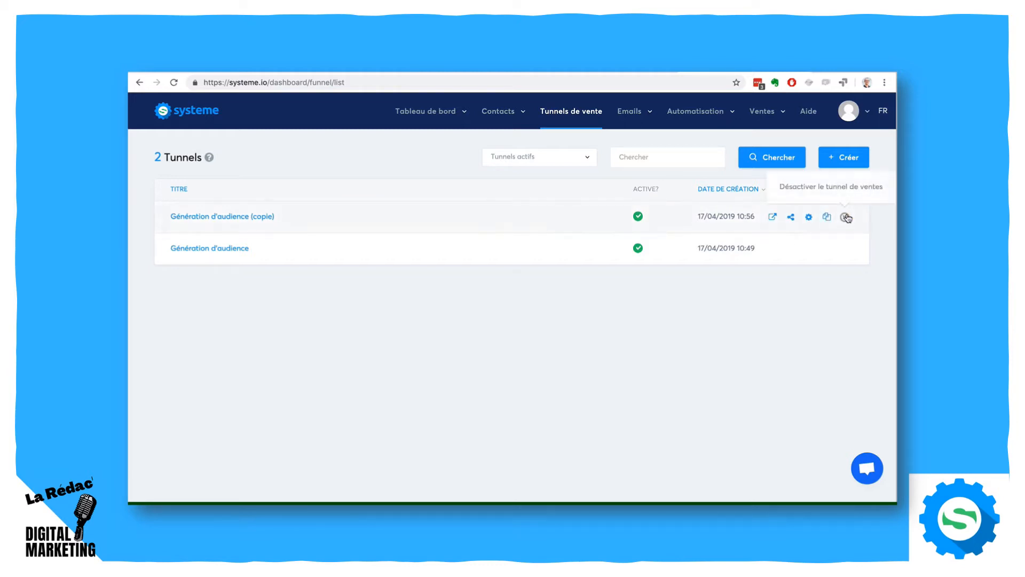
click(845, 217)
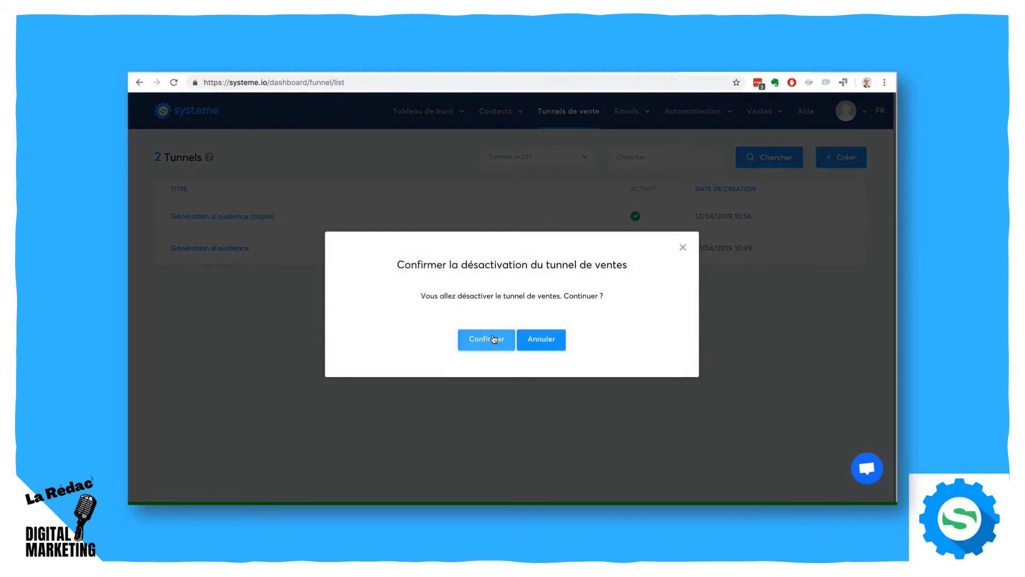
click(486, 357)
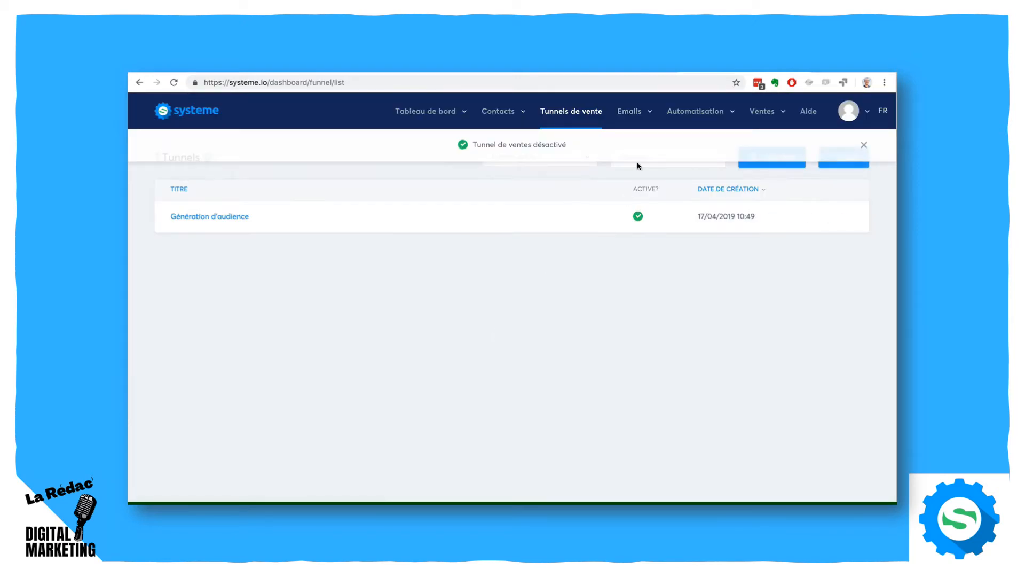
click(863, 146)
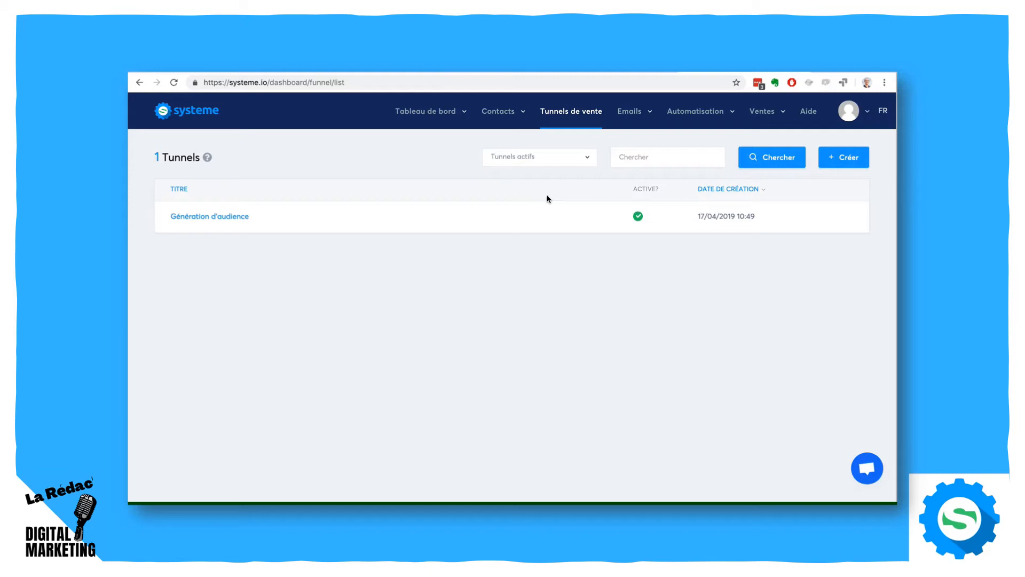
- Filter the funnel list by Tous les tunnels to check funnel statuses, and restore the Tunnels actifs filter
click(570, 166)
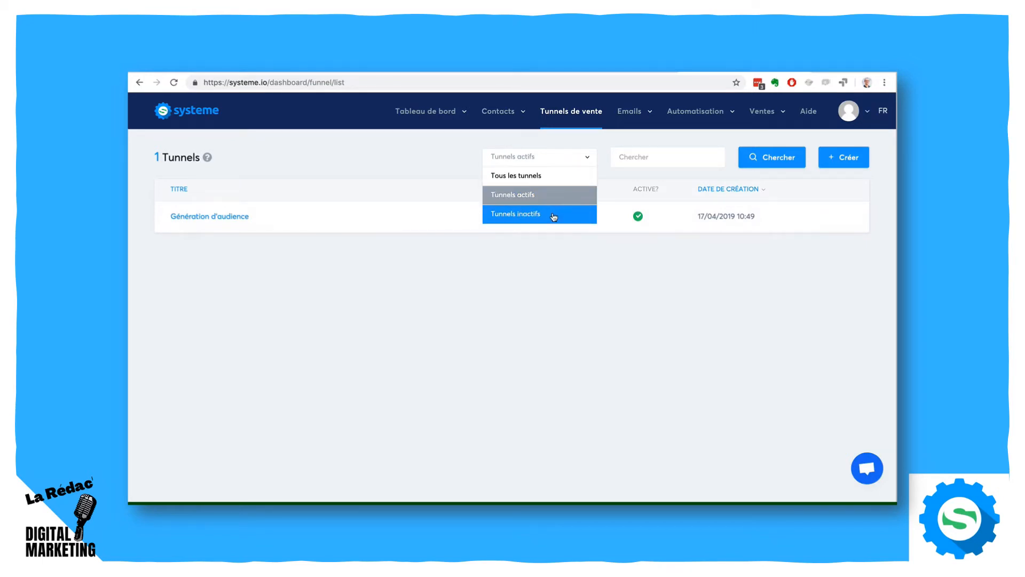
click(538, 175)
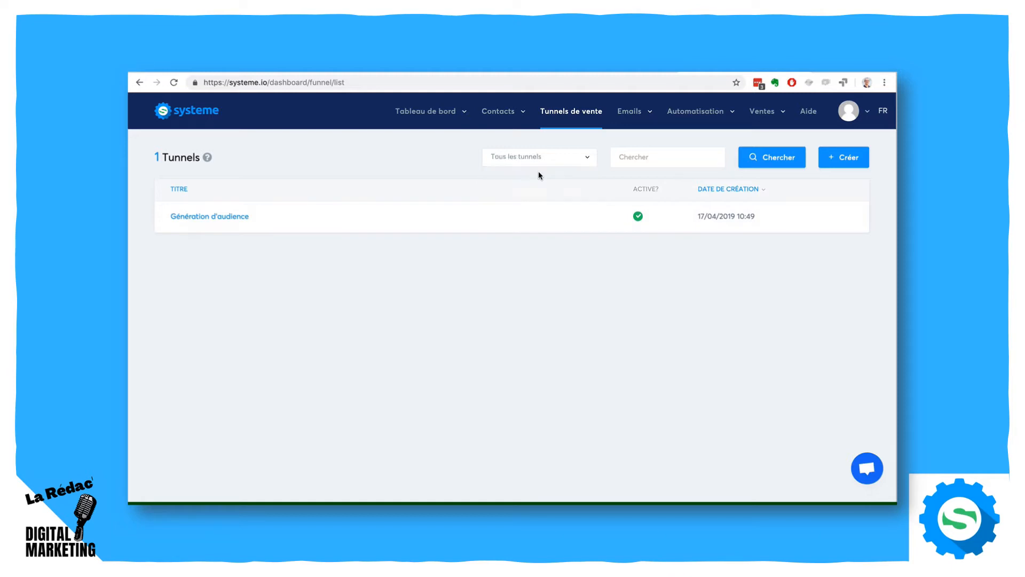
click(763, 164)
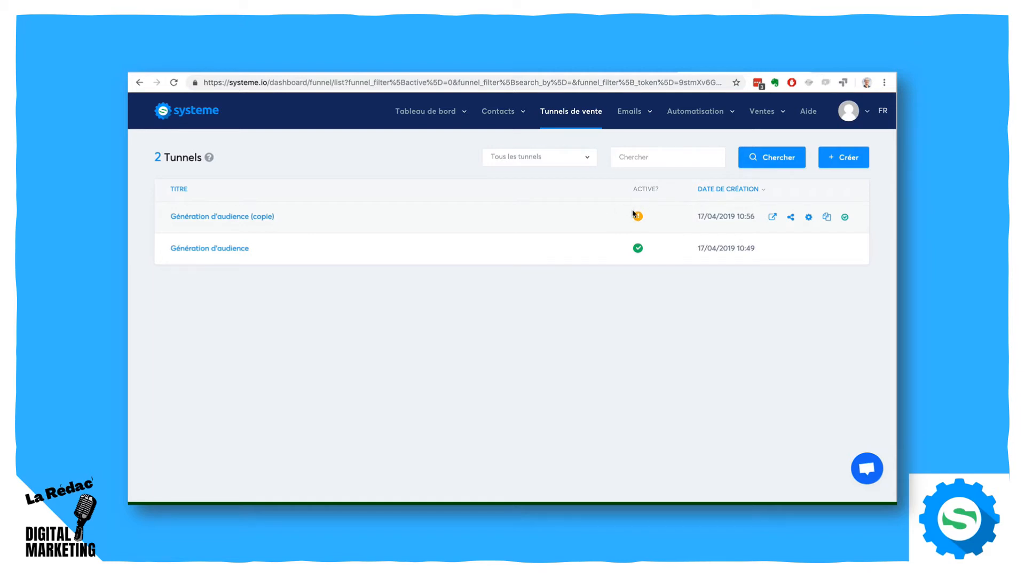
click(577, 162)
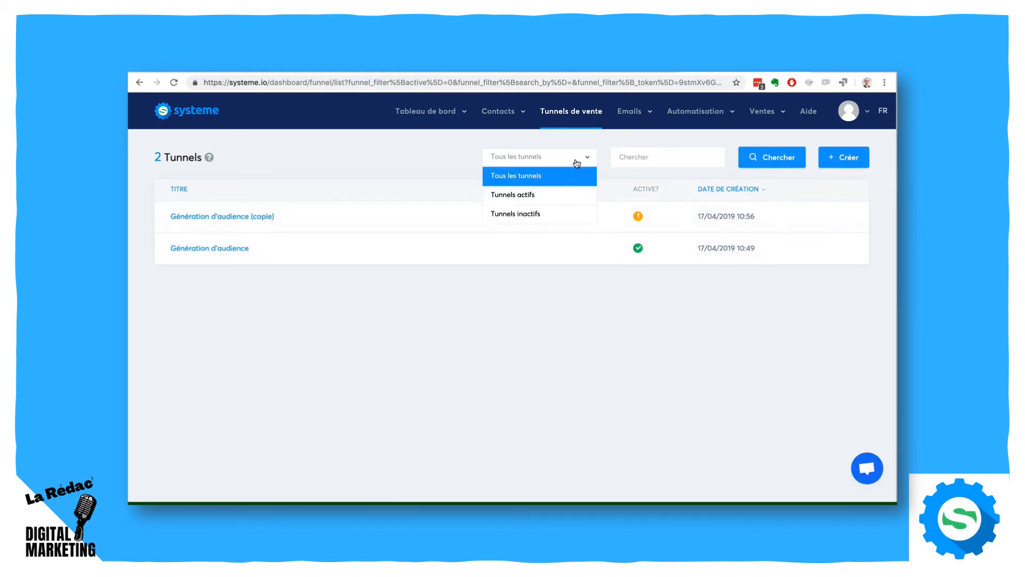
click(557, 198)
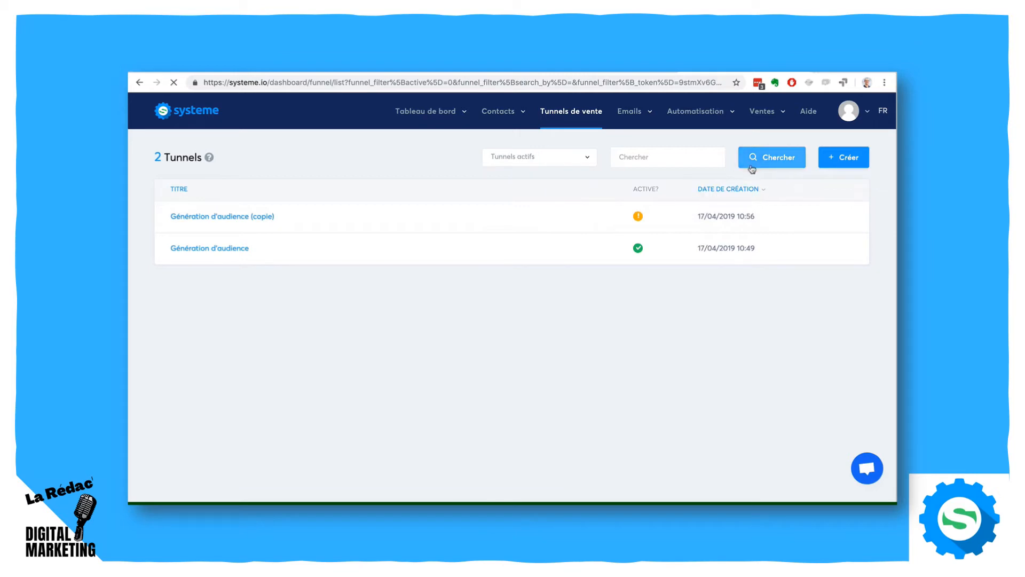
click(769, 160)
- Delete the duplicated Formulaire de blog (copie) step from the Génération d'audience funnel
click(224, 217)
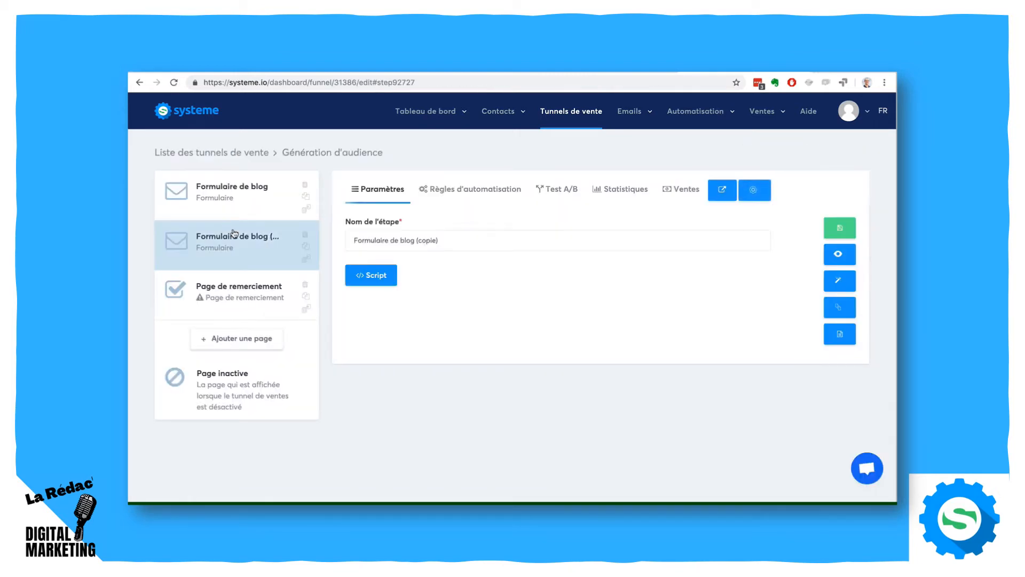
click(305, 235)
click(482, 339)
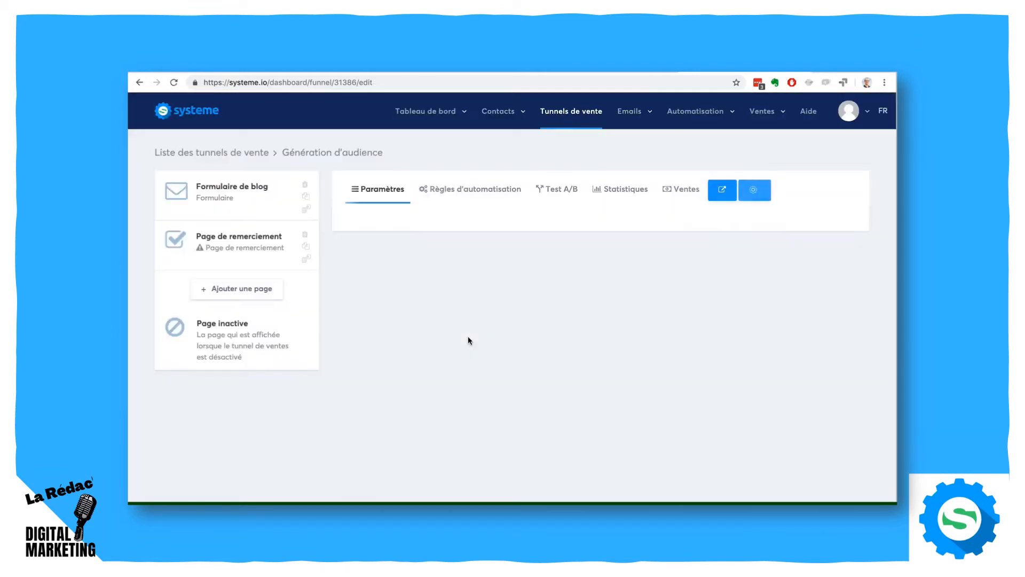
- Apply the Page de confirmation opt-in template to the Page de remerciement step and open the page in the editor
click(221, 246)
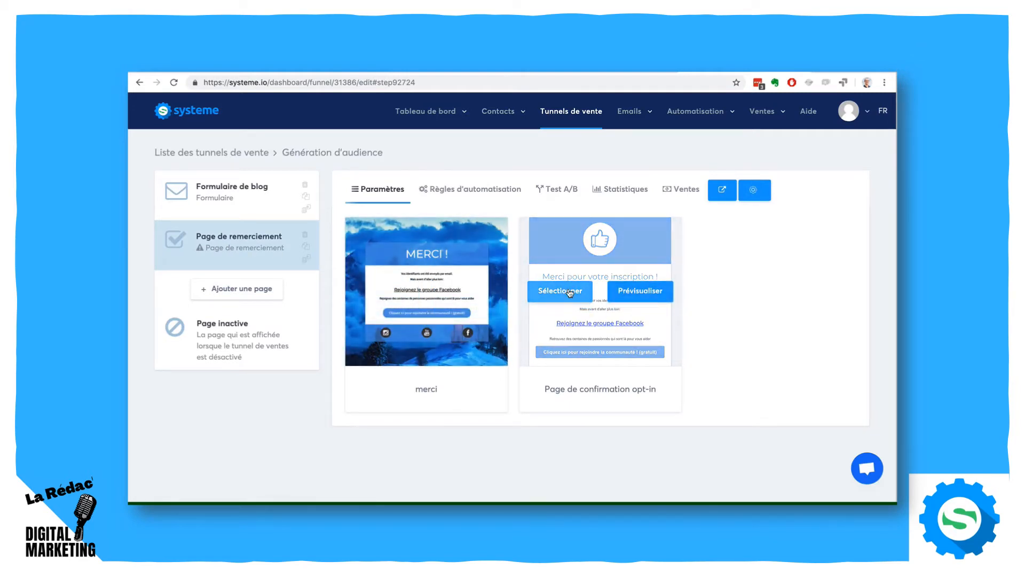
click(570, 293)
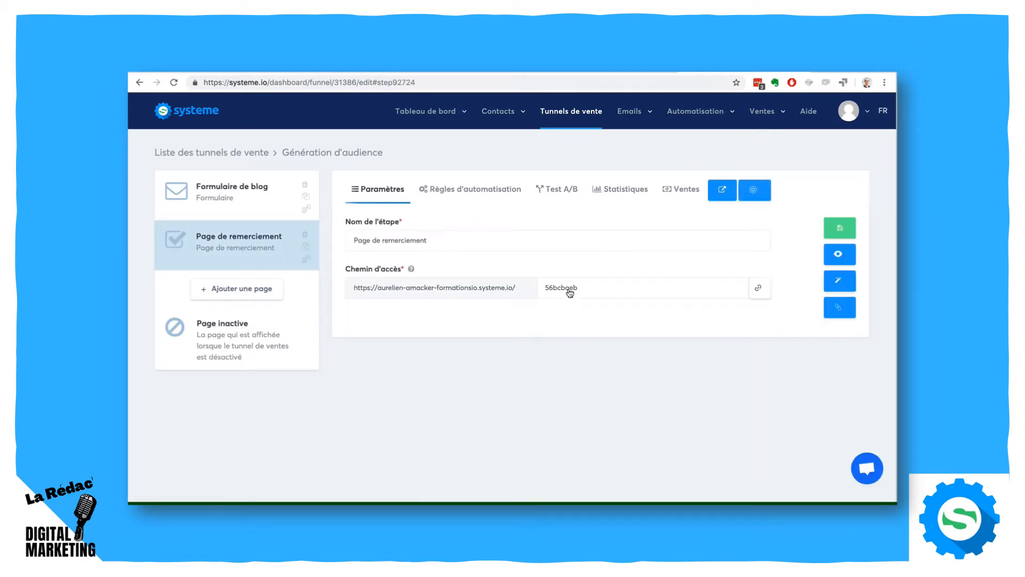
click(848, 283)
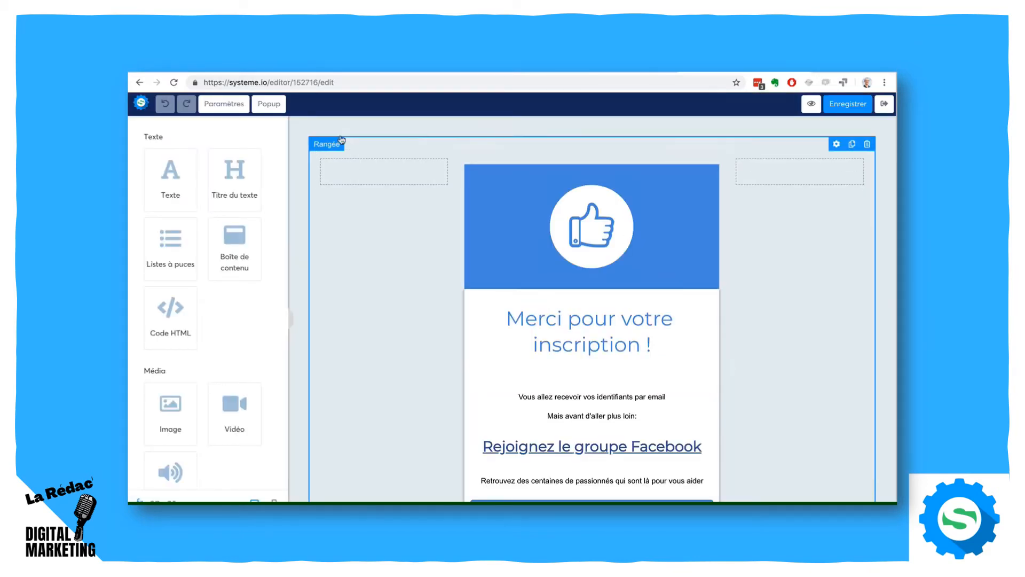
click(847, 105)
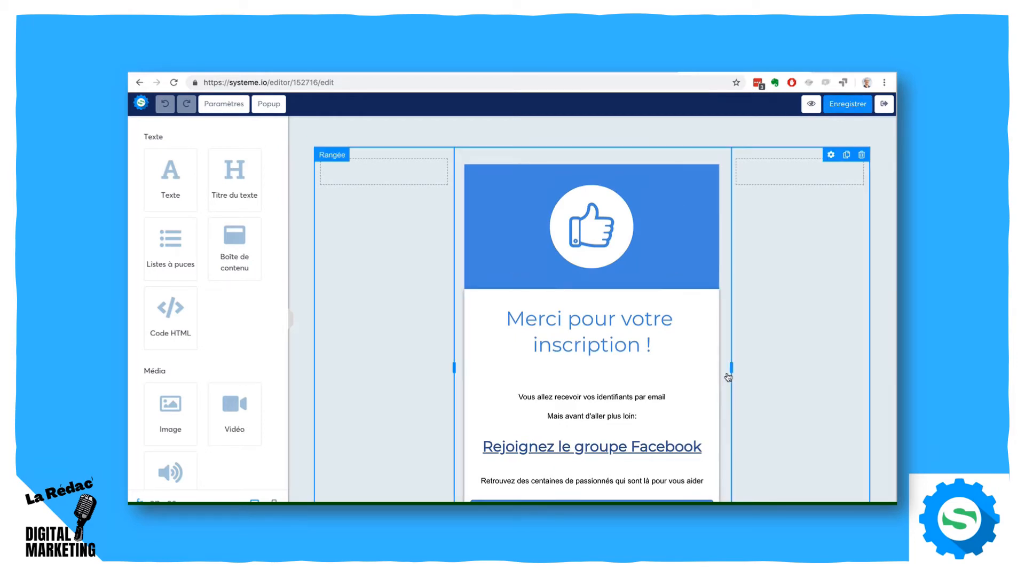
- Widen the central content column of the thank-you page on both sides, leaving narrow side columns of equal width
drag(733, 367, 787, 372)
click(427, 344)
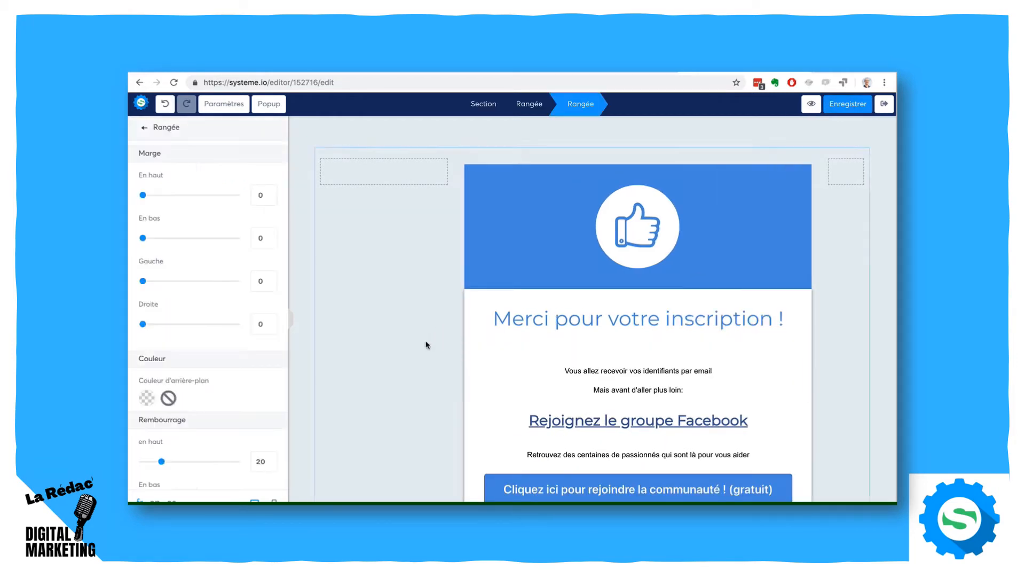
click(412, 300)
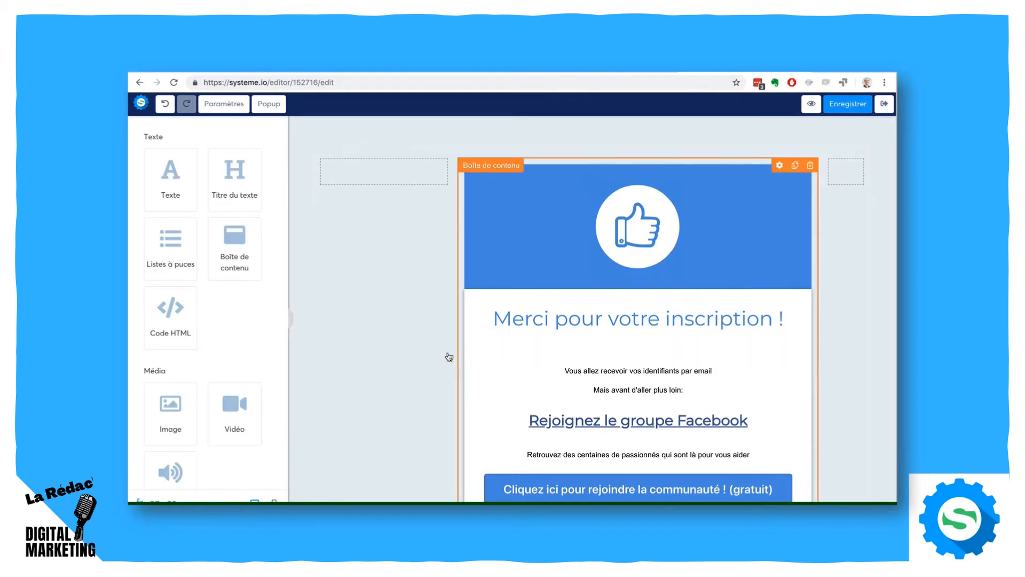
drag(452, 348, 400, 349)
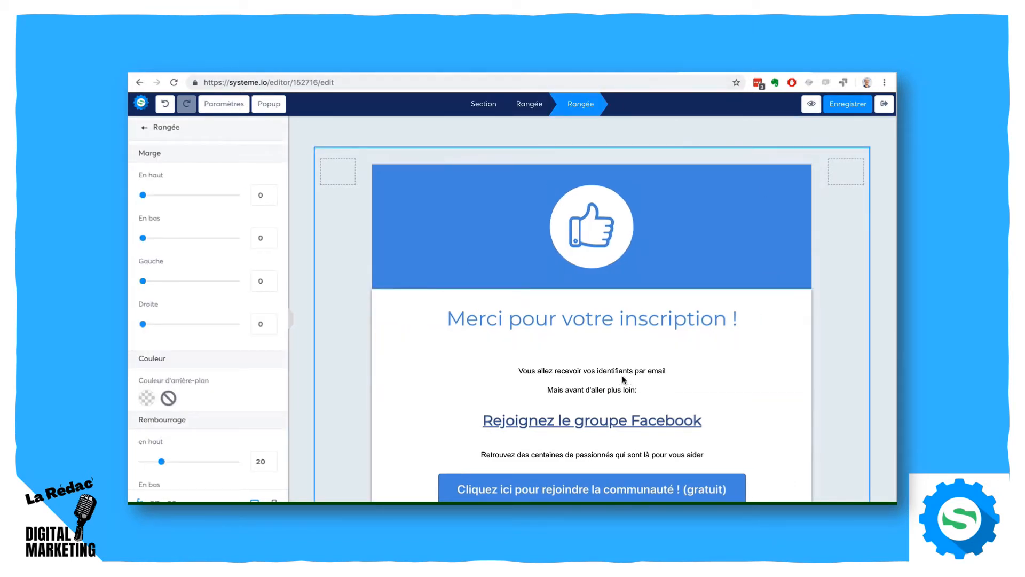
- Set the text beneath the "Merci pour votre inscription !" heading to size 21, and save and exit the page editor
click(593, 389)
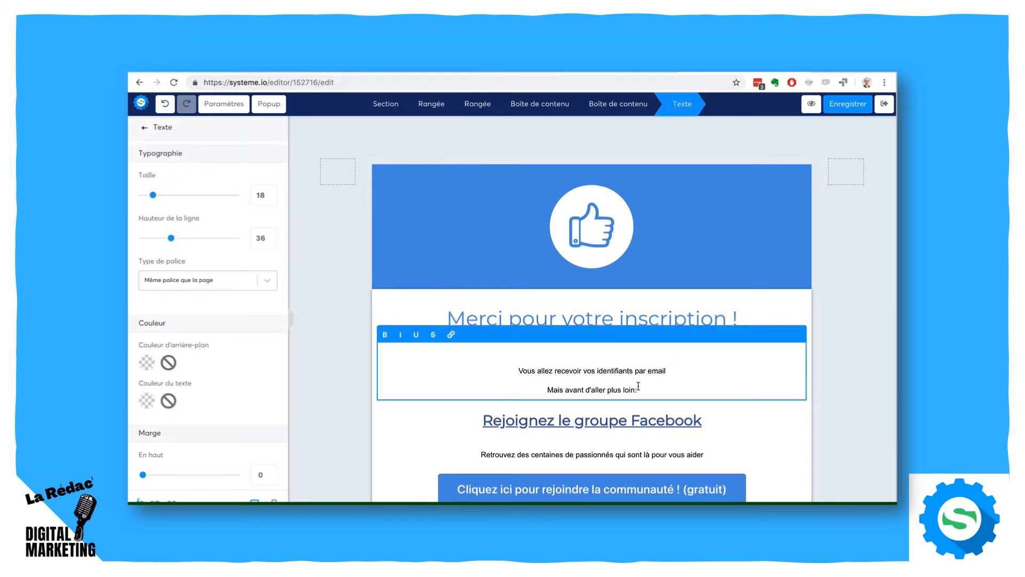
key(ctrl+a)
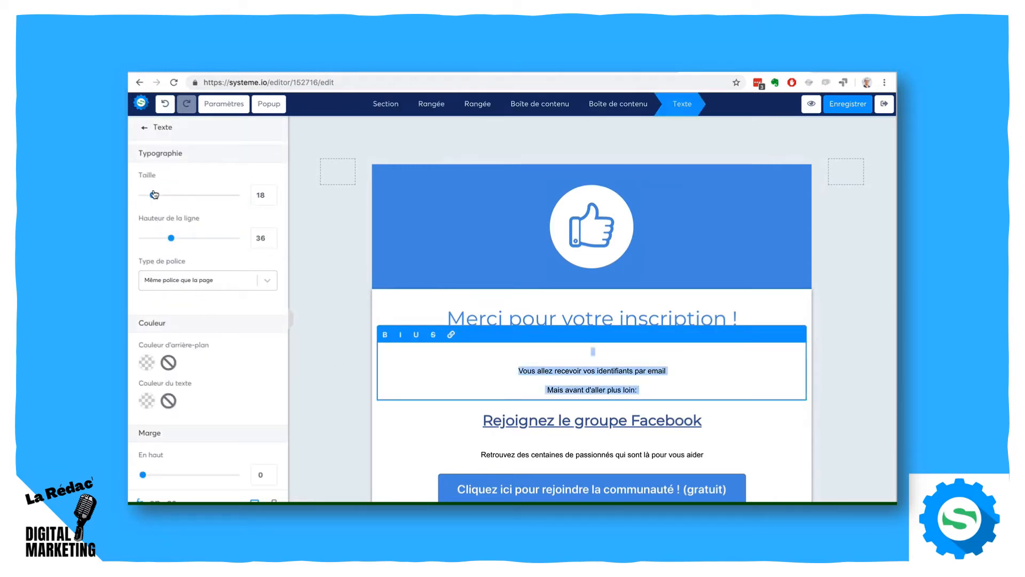
drag(153, 196, 156, 196)
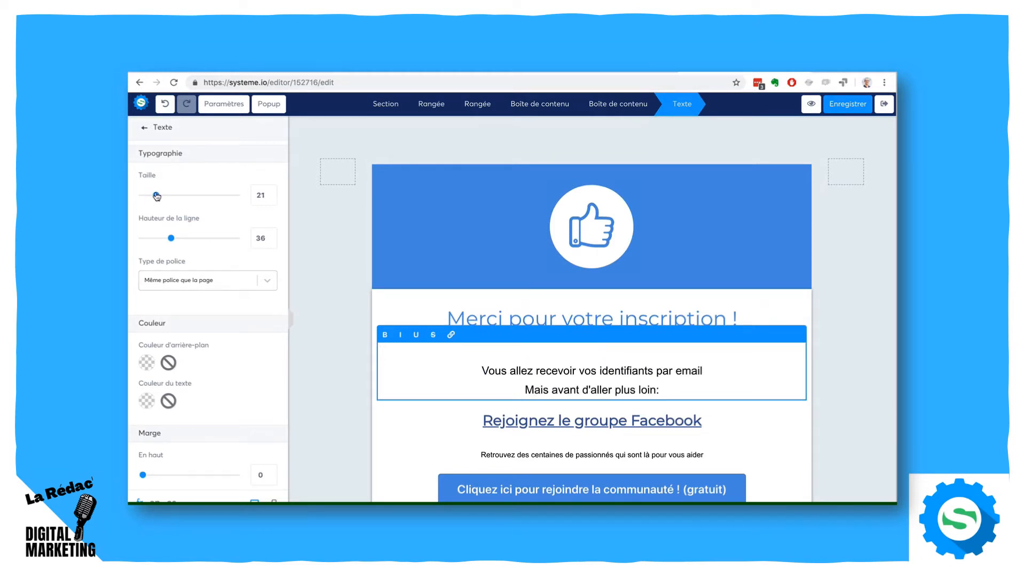
click(319, 188)
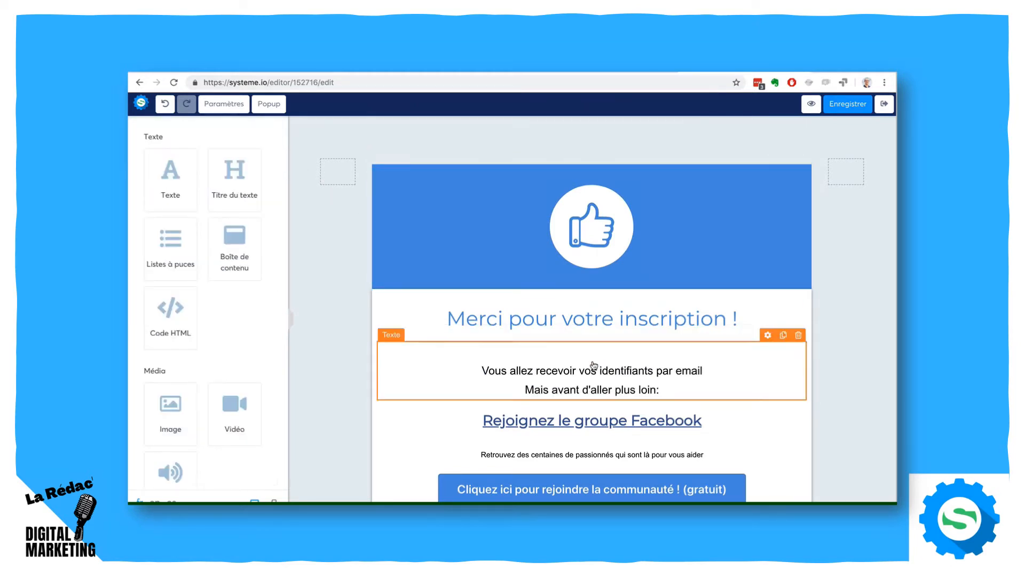
scroll(881, 280, down, 1)
scroll(868, 294, up, 1)
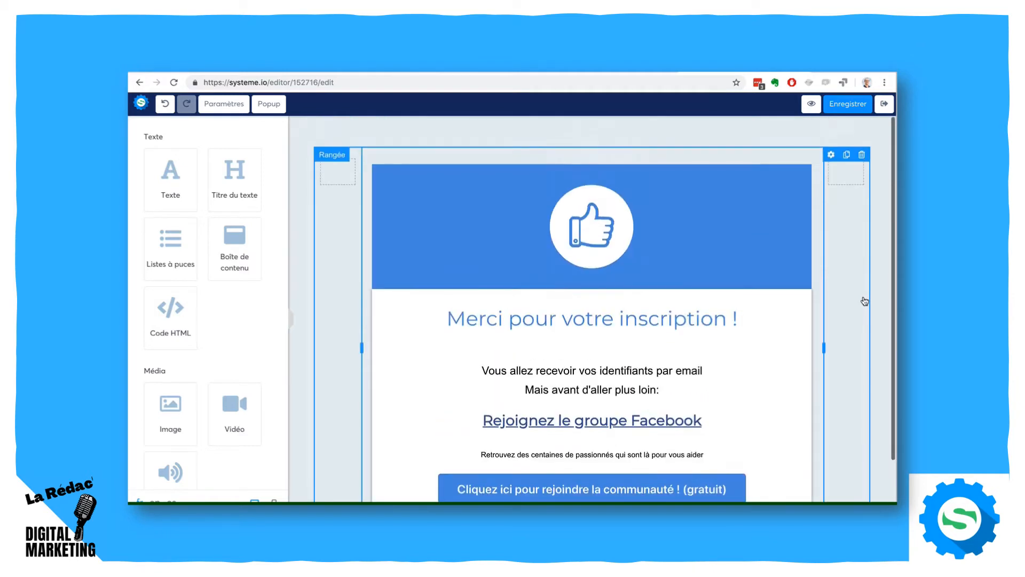
click(884, 105)
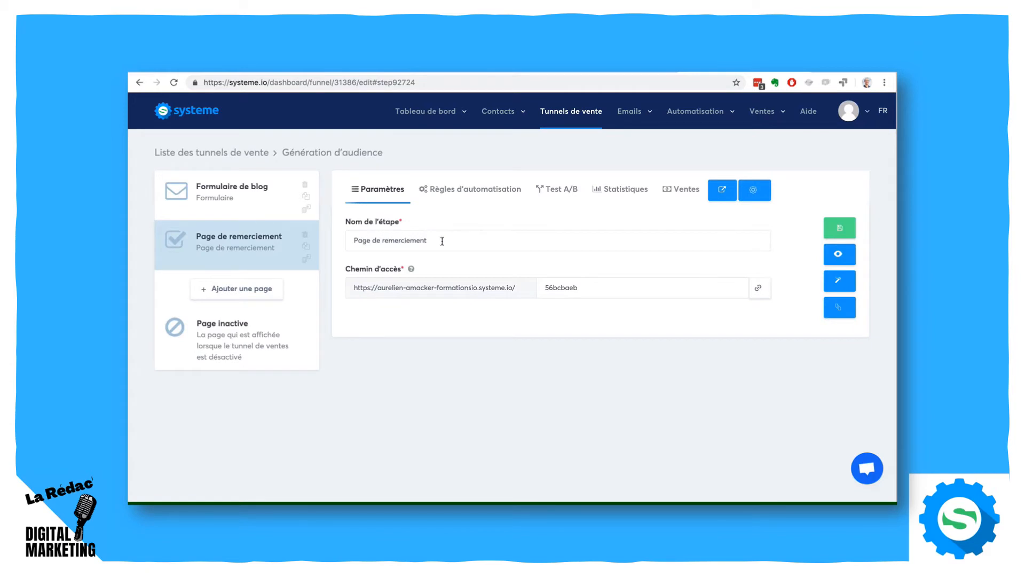
- Set the thank-you page's meta title to "Merci pour votre inscription" in the page editor's settings, and save and exit
drag(442, 241, 342, 240)
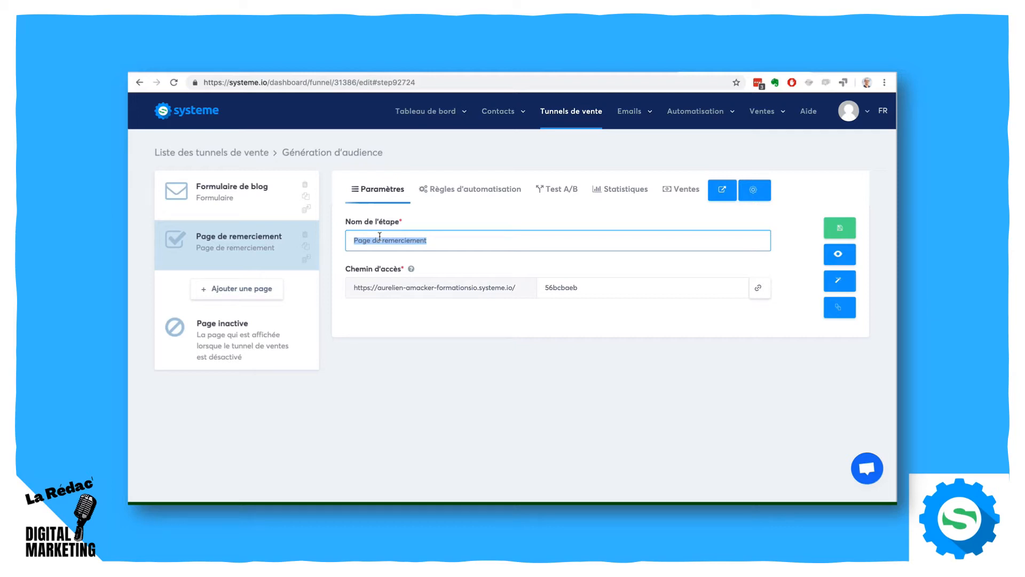
click(839, 281)
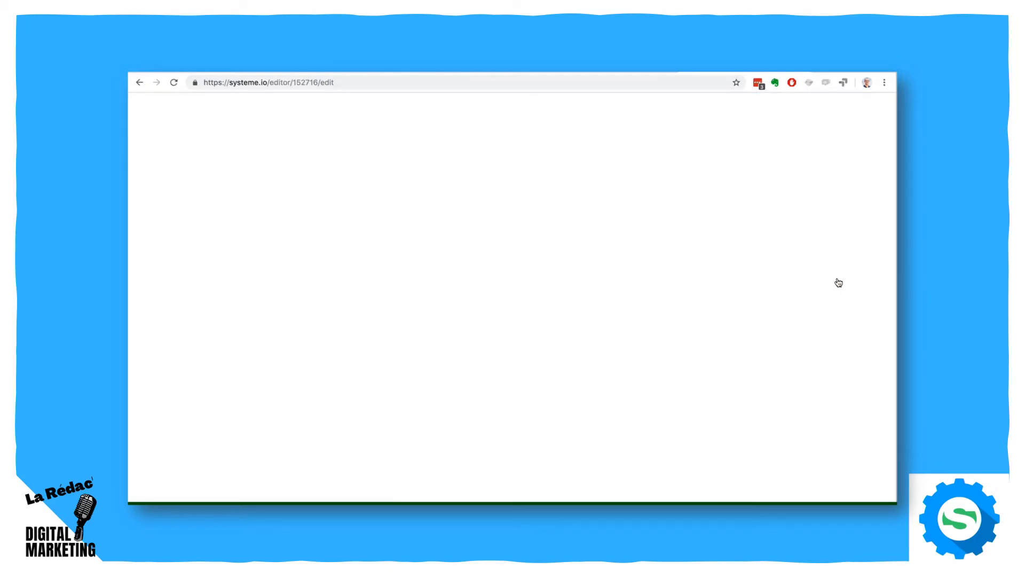
click(220, 105)
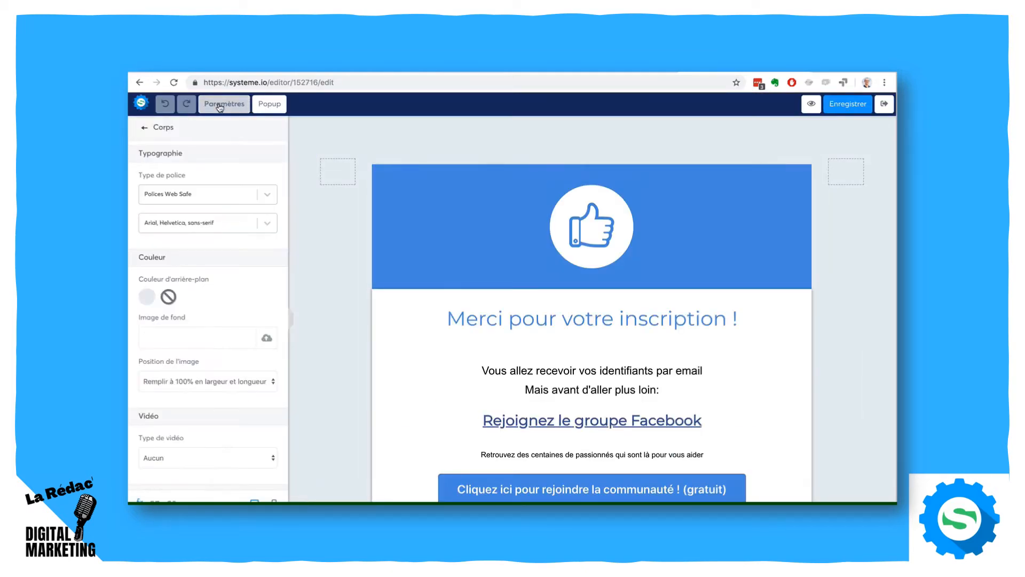
scroll(190, 207, down, 5)
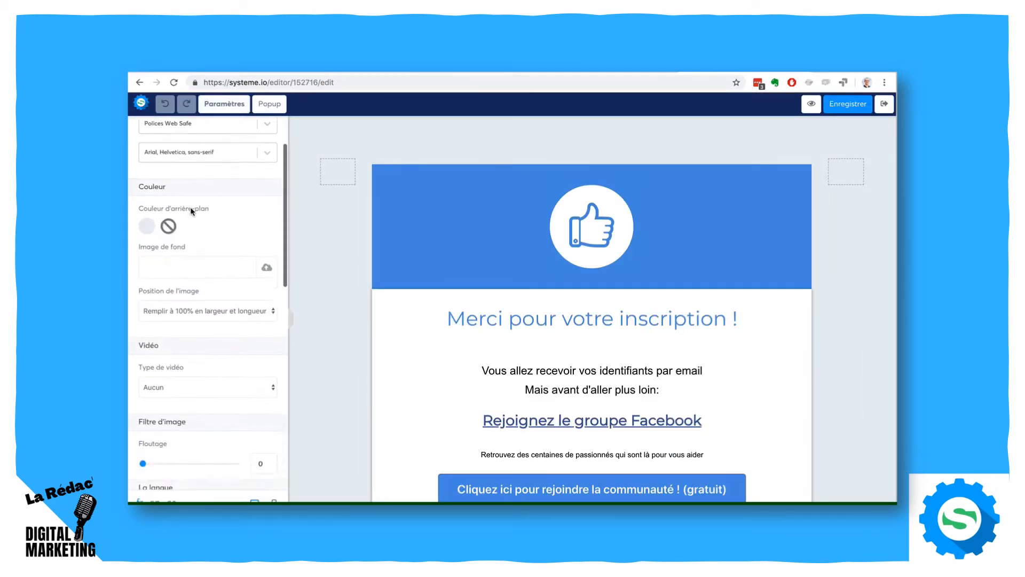
scroll(190, 207, down, 4)
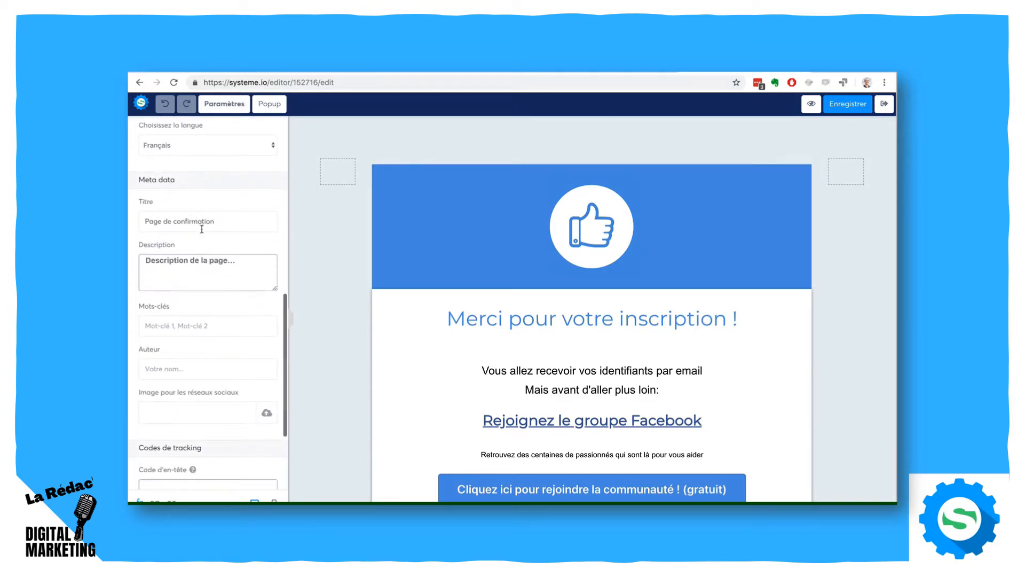
drag(218, 221, 145, 219)
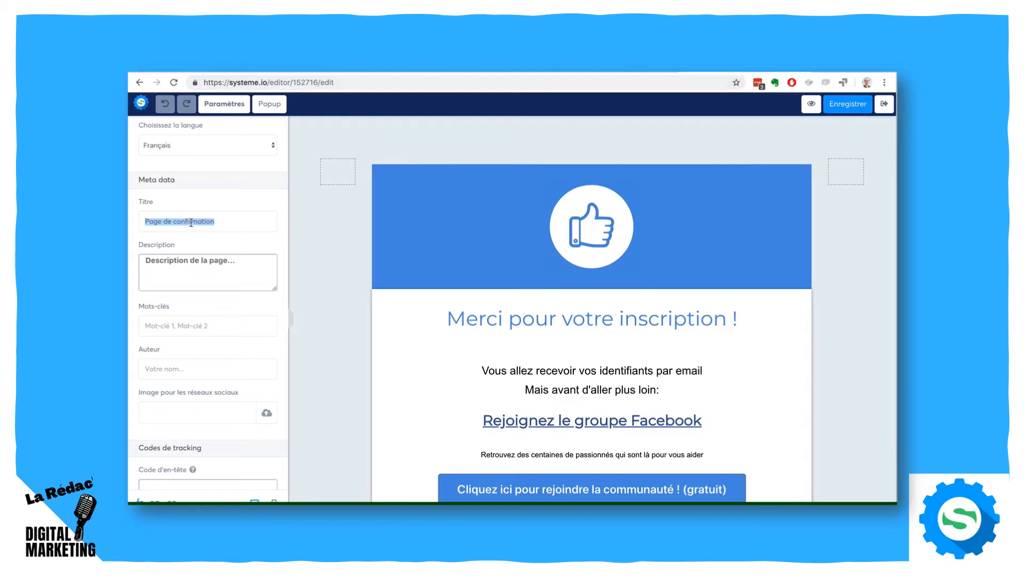
text(Merci)
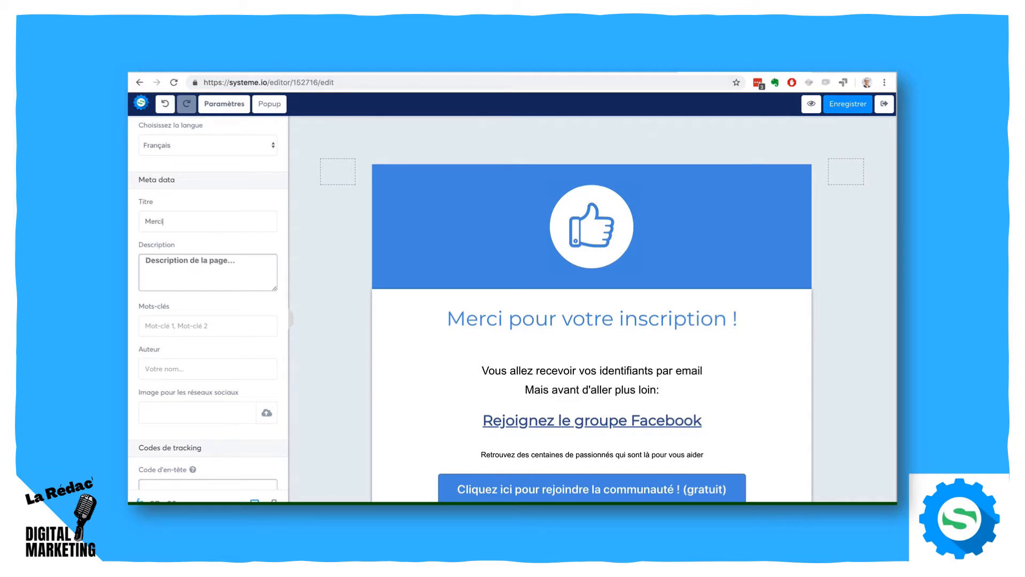
text( pour votre inscription)
click(213, 270)
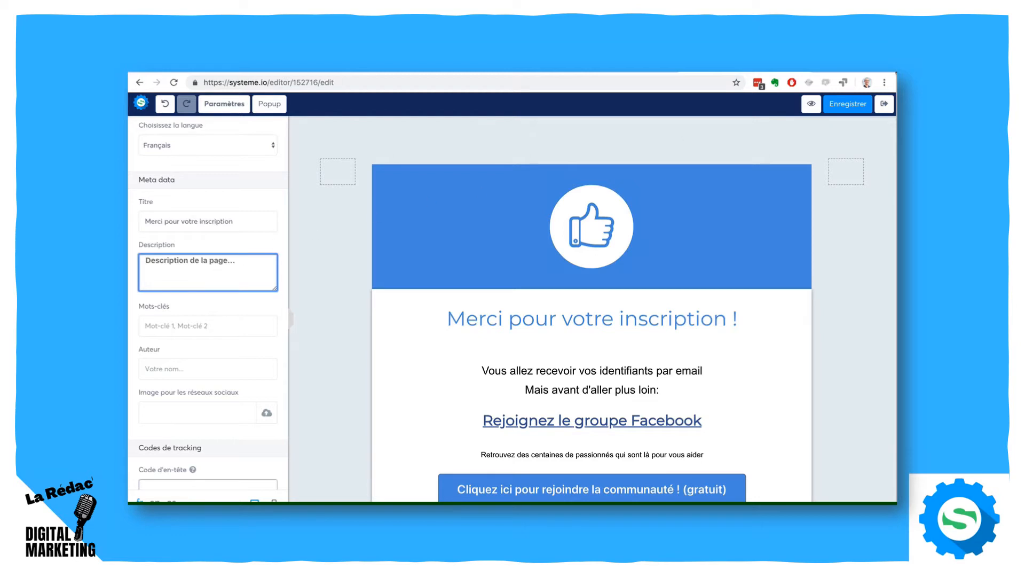
click(846, 105)
click(885, 104)
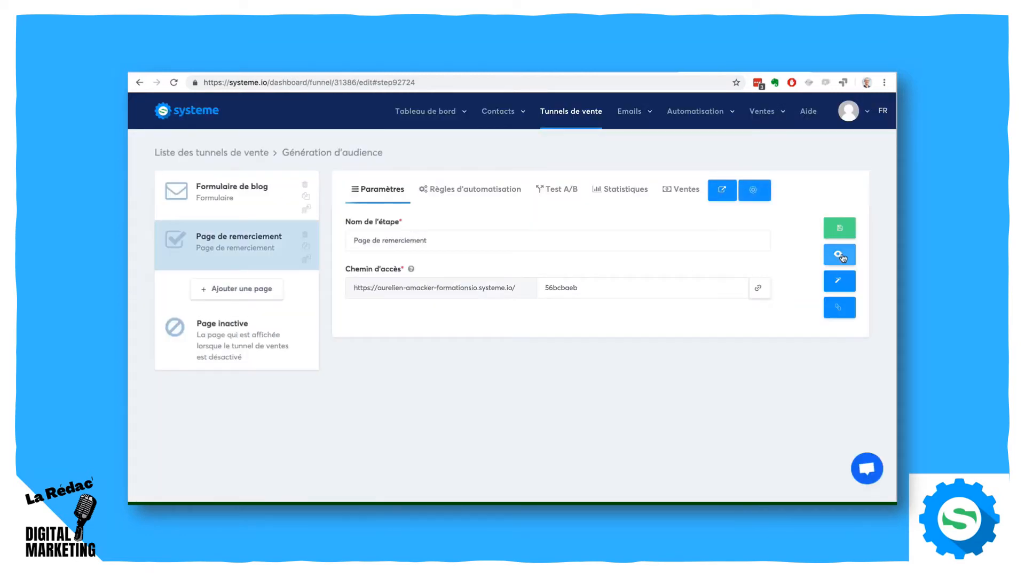
- Preview the live thank-you page and return to the list of sales funnels
click(840, 255)
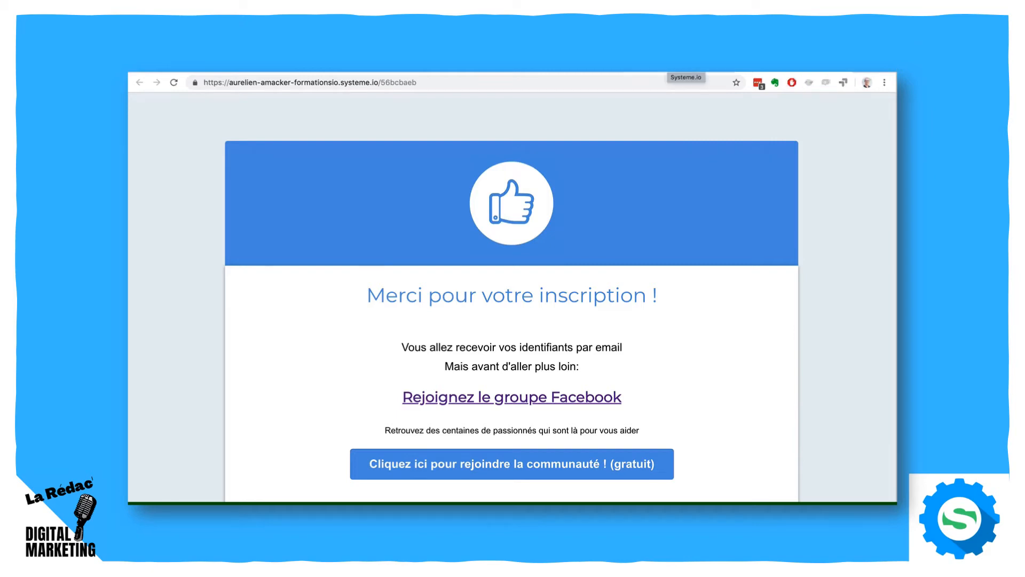
click(668, 66)
click(564, 113)
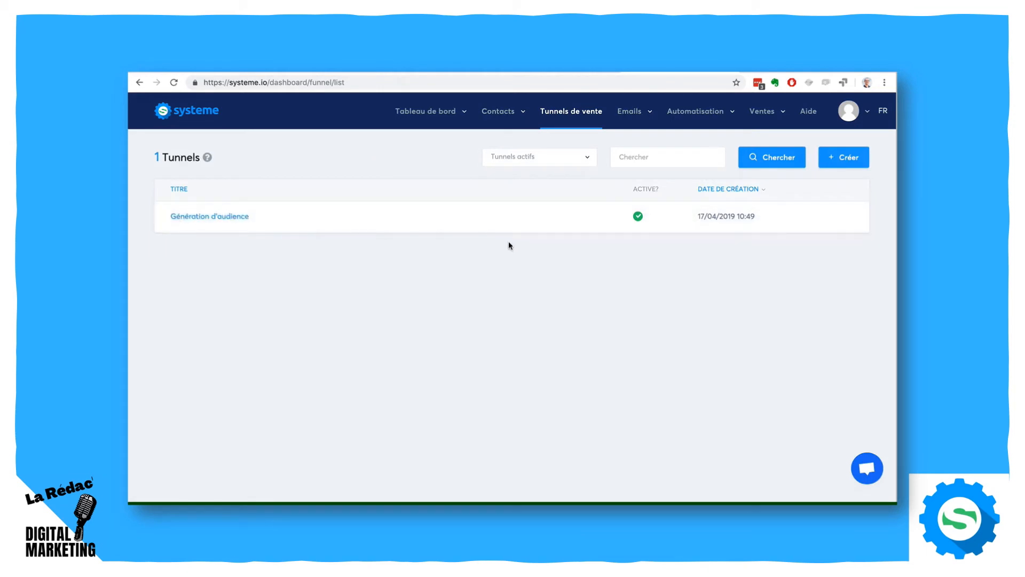
- Reopen the Génération d'audience funnel, examine its Page inactive in the page editor, and exit the editor
click(213, 216)
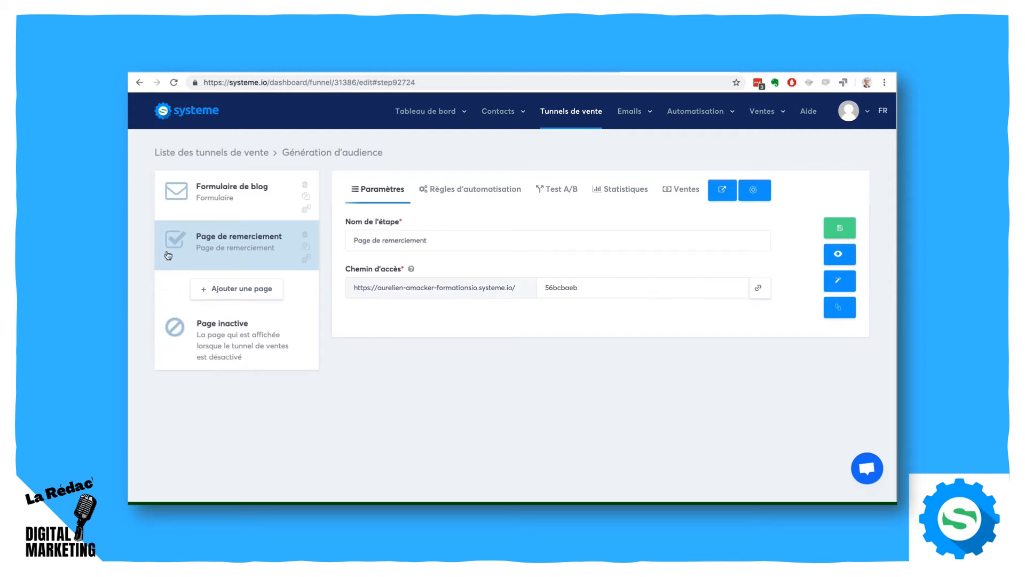
click(224, 359)
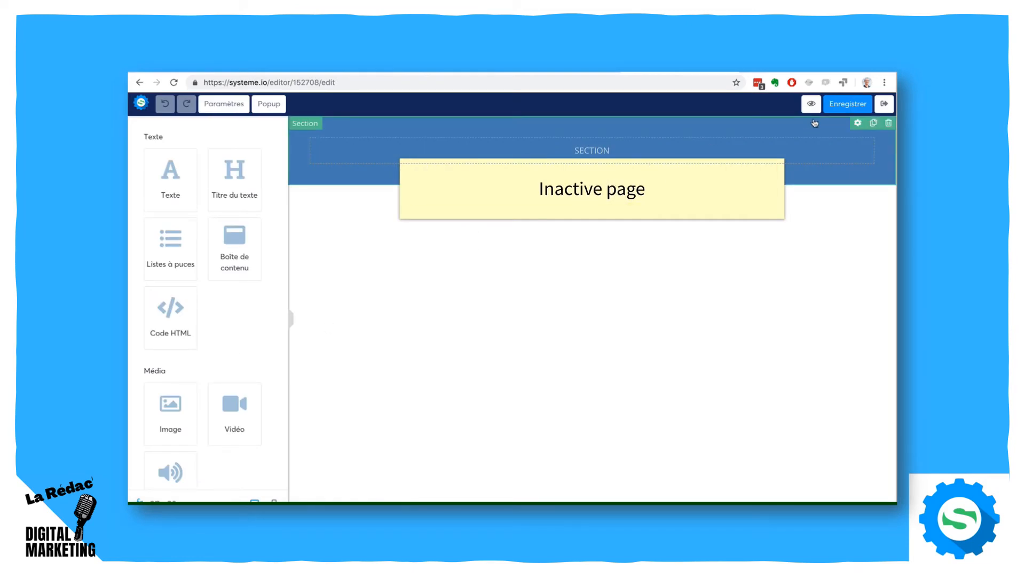
click(885, 104)
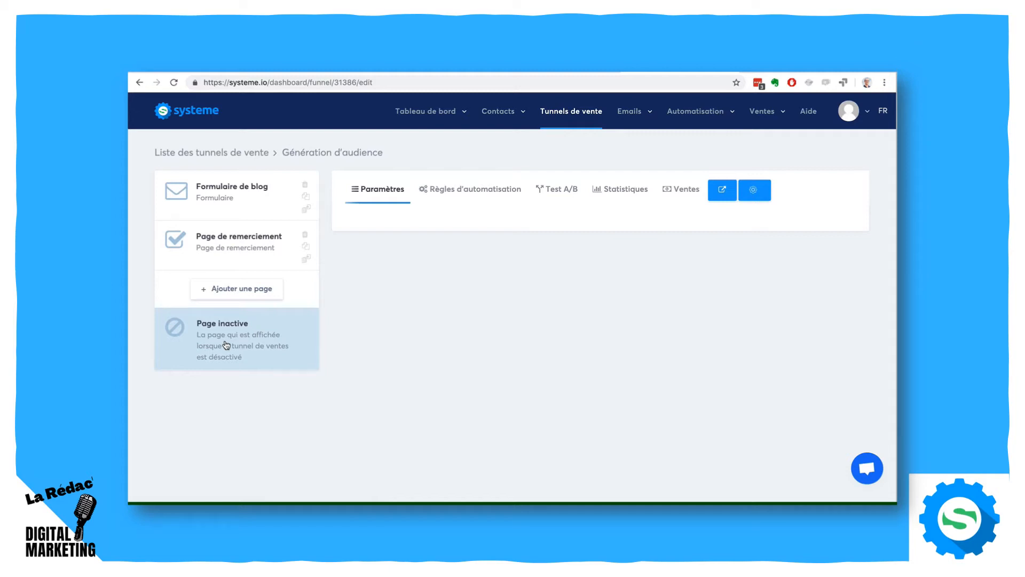
- Add a step named "Page de vente" of the sales type Page de vente to the Génération d'audience funnel
click(230, 291)
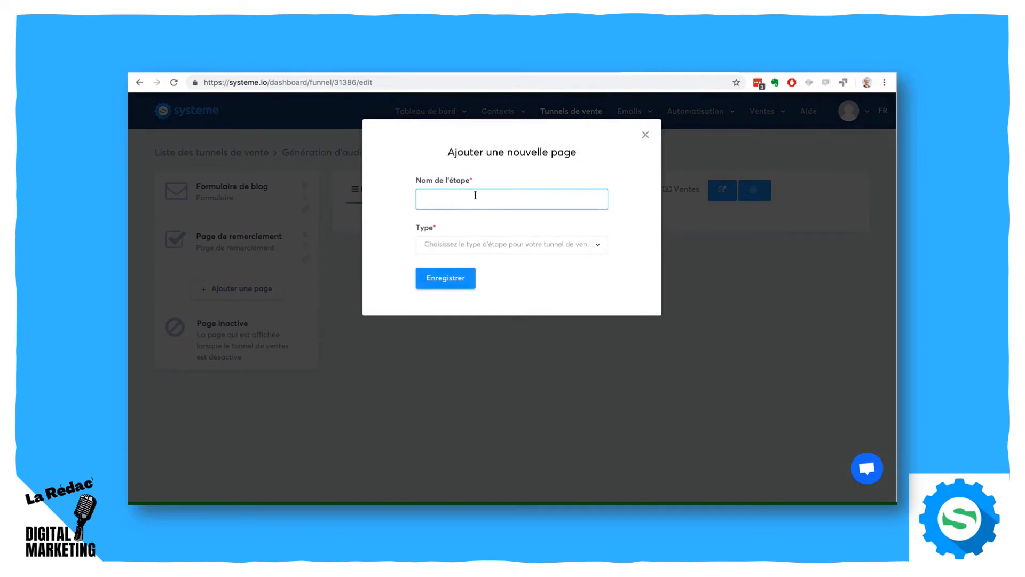
text(Page de vente)
click(492, 245)
scroll(514, 341, down, 4)
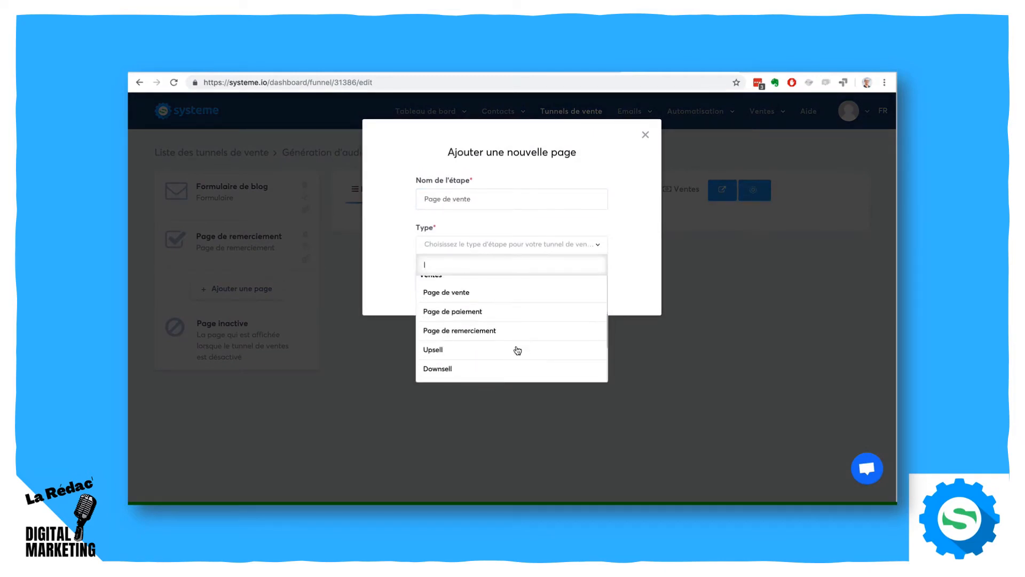
click(507, 294)
click(435, 288)
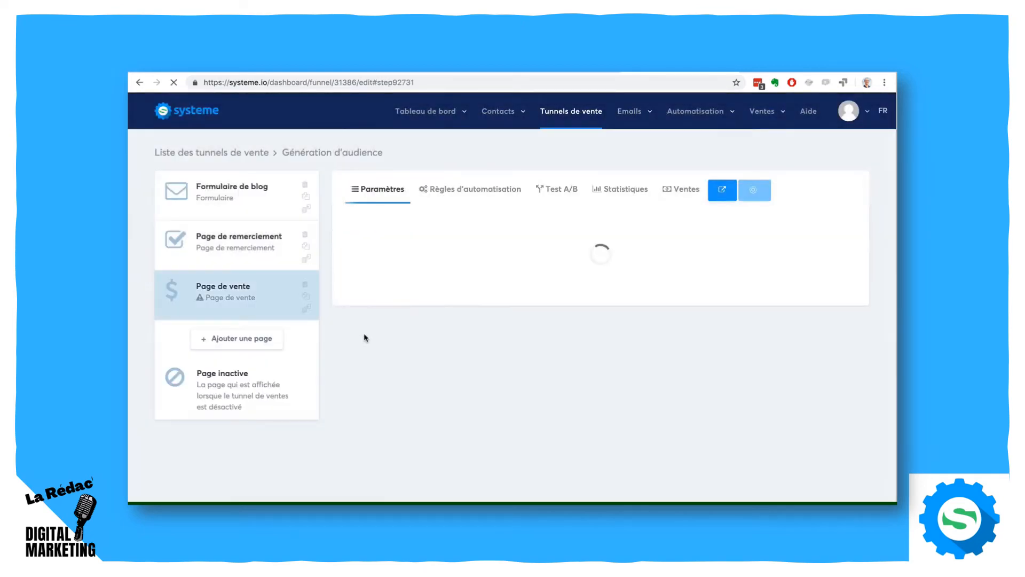
- Add a step named "Page de paiement" of the sales type Page de paiement to the Génération d'audience funnel
click(257, 342)
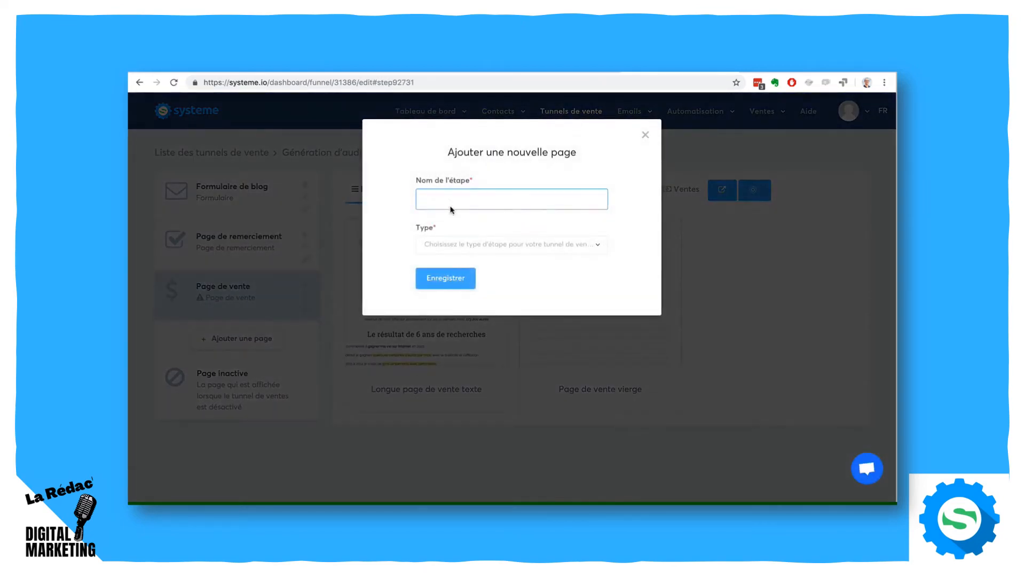
text(Page de poaei)
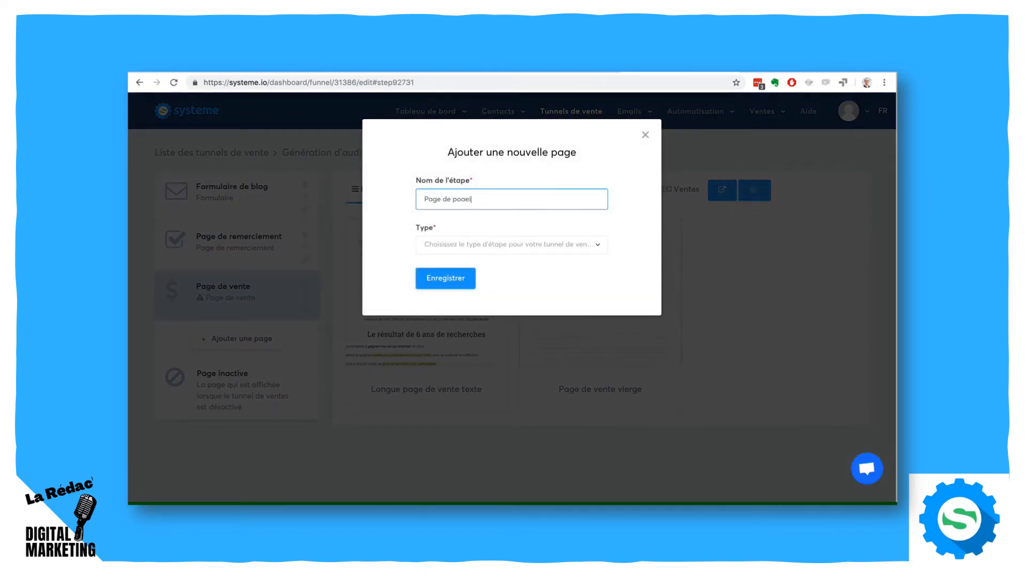
key(BackSpace)
key(BackSpace)
key(BackSpace)
key(BackSpace)
text(aiement)
click(482, 245)
scroll(502, 336, down, 5)
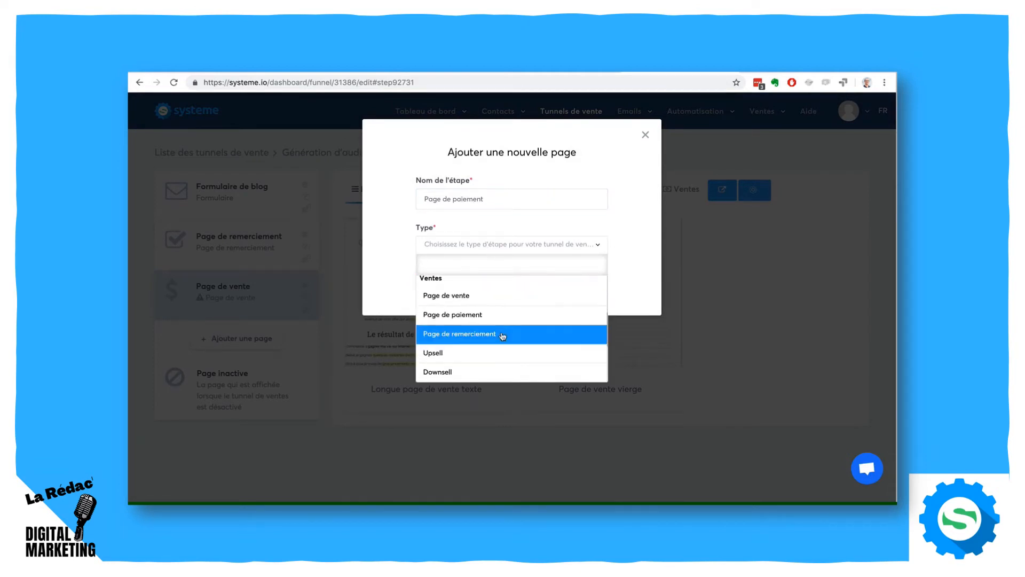
click(492, 315)
click(442, 279)
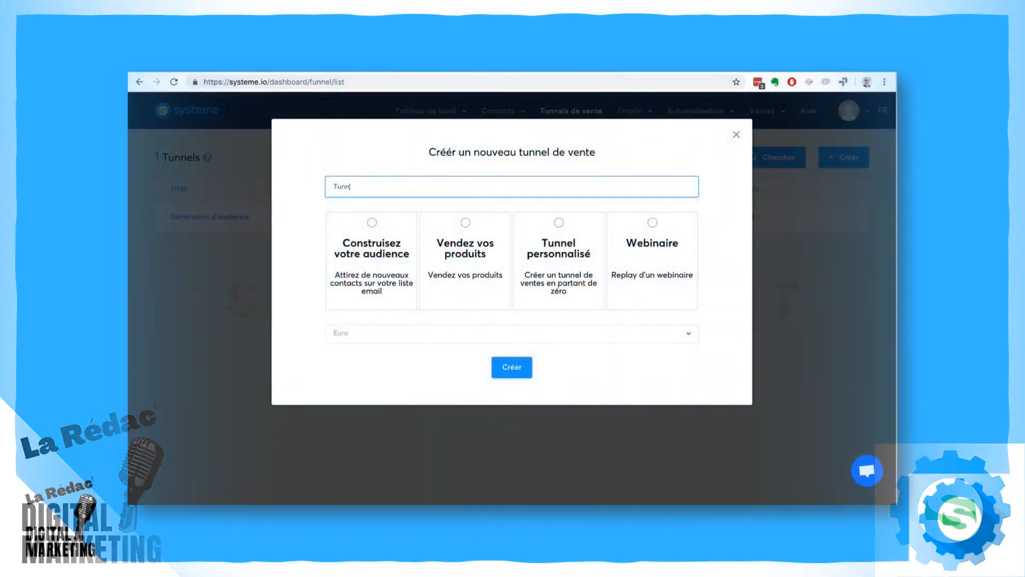
- Create a new funnel named "Tunnel de ventes" with the goal Vendez vos produits
text(el de vent)
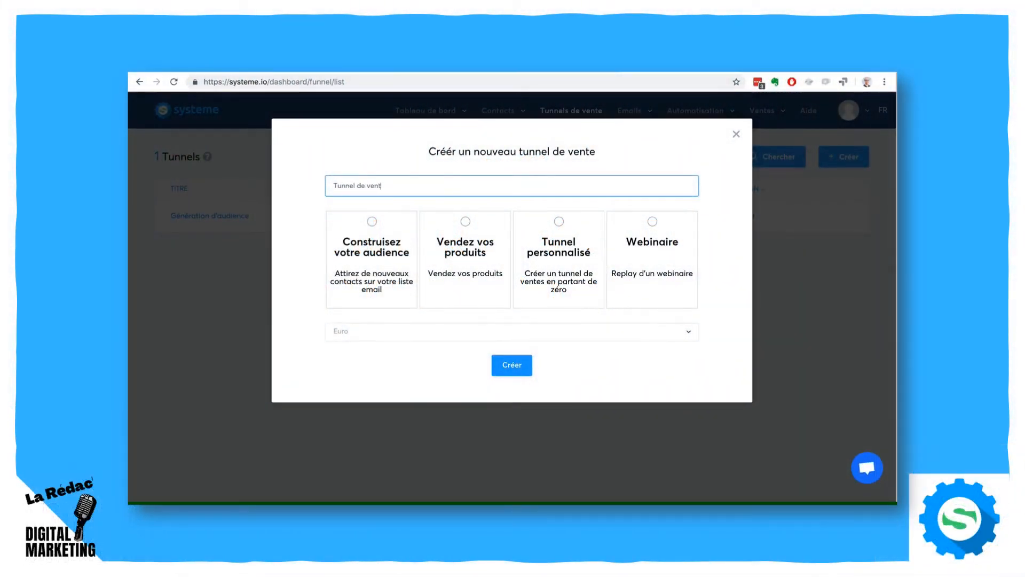
text(es)
click(467, 222)
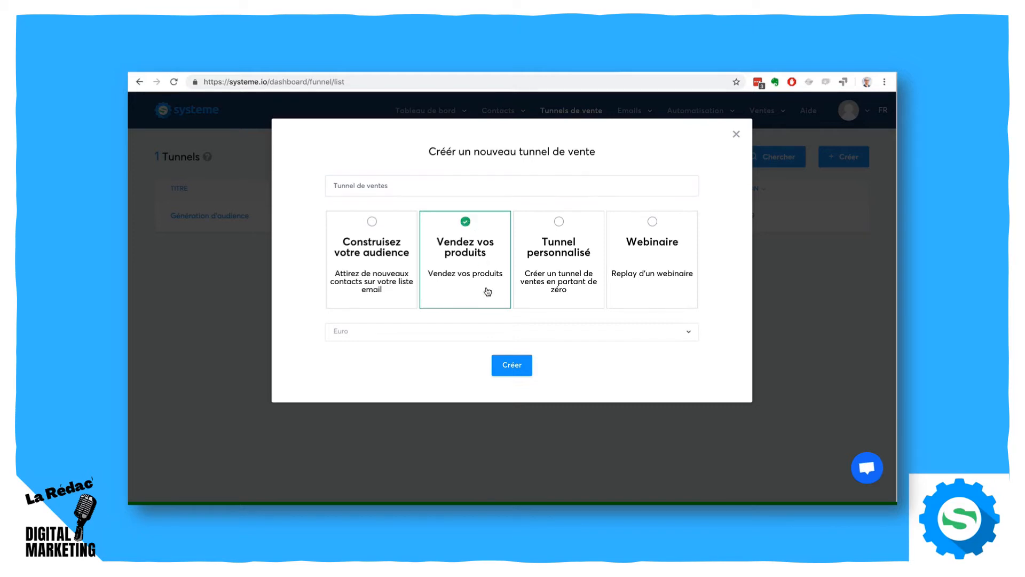
click(517, 364)
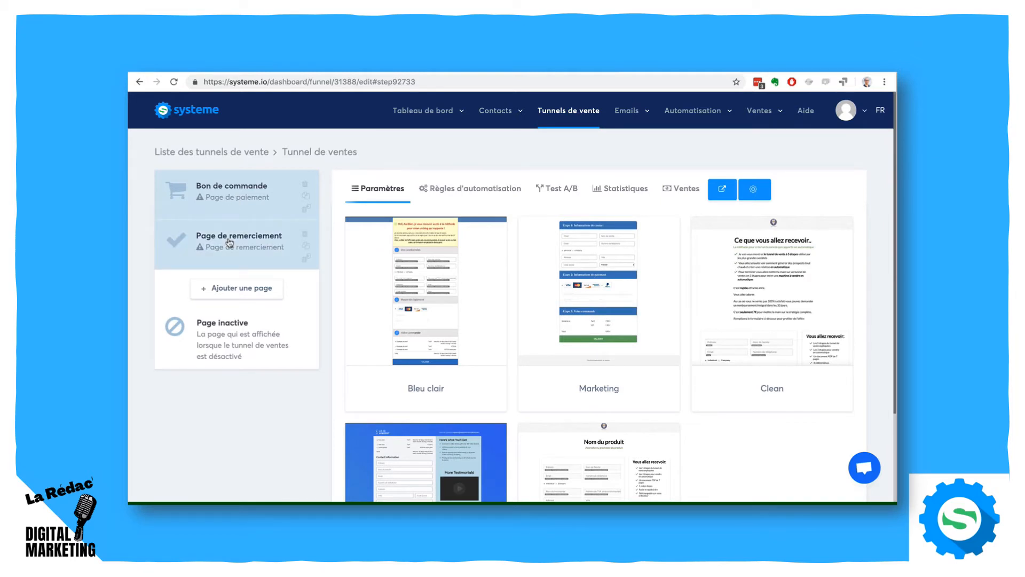
- Apply the Clean template headed "Nom du produit" to the Bon de commande step and review its offer pricing settings
scroll(786, 328, down, 3)
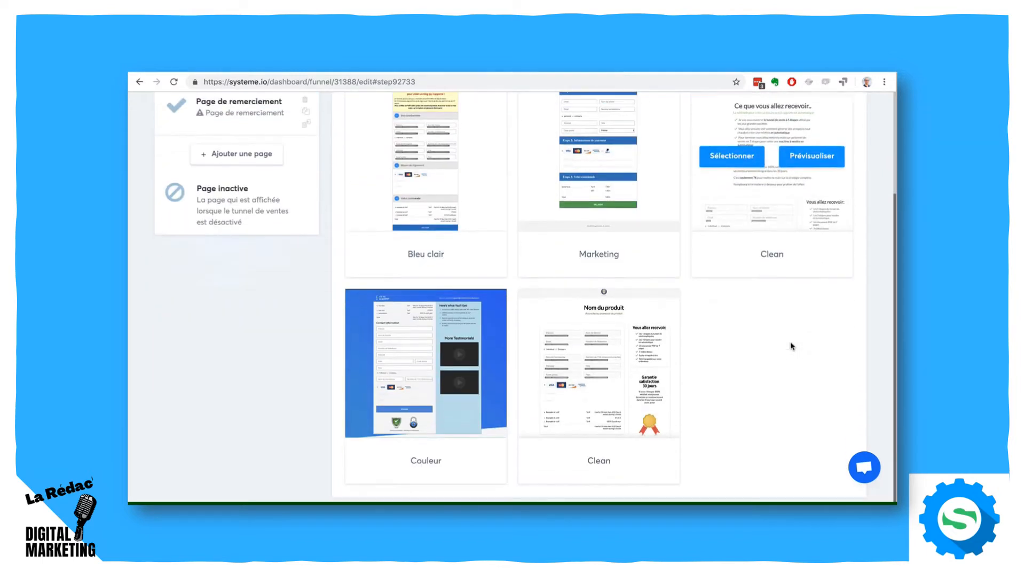
click(557, 363)
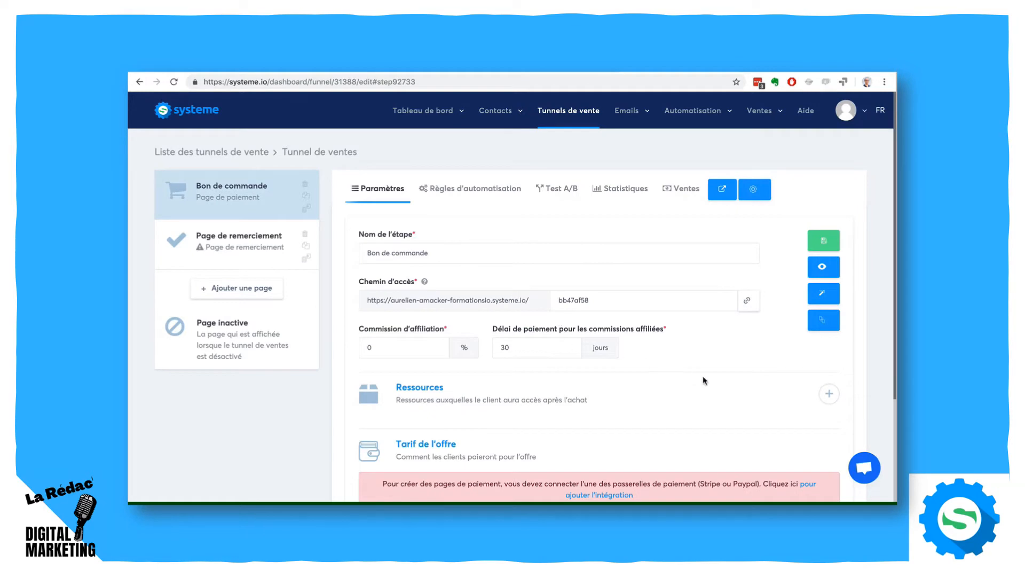
scroll(704, 378, down, 3)
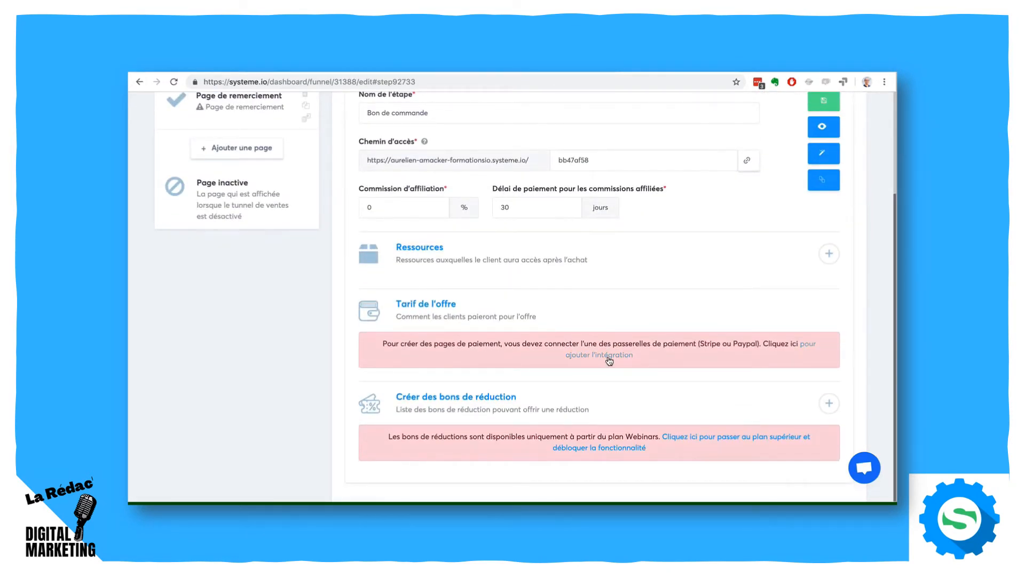
double_click(711, 343)
- Examine the Bon de commande page's customer form, payment options and offer pricing in the page editor, and save and exit
click(822, 155)
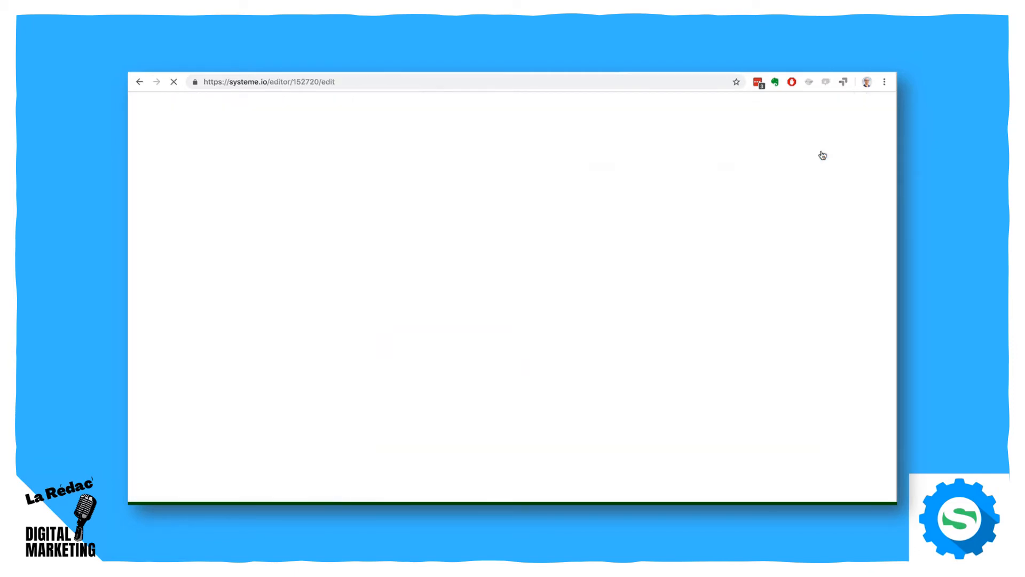
scroll(873, 242, down, 5)
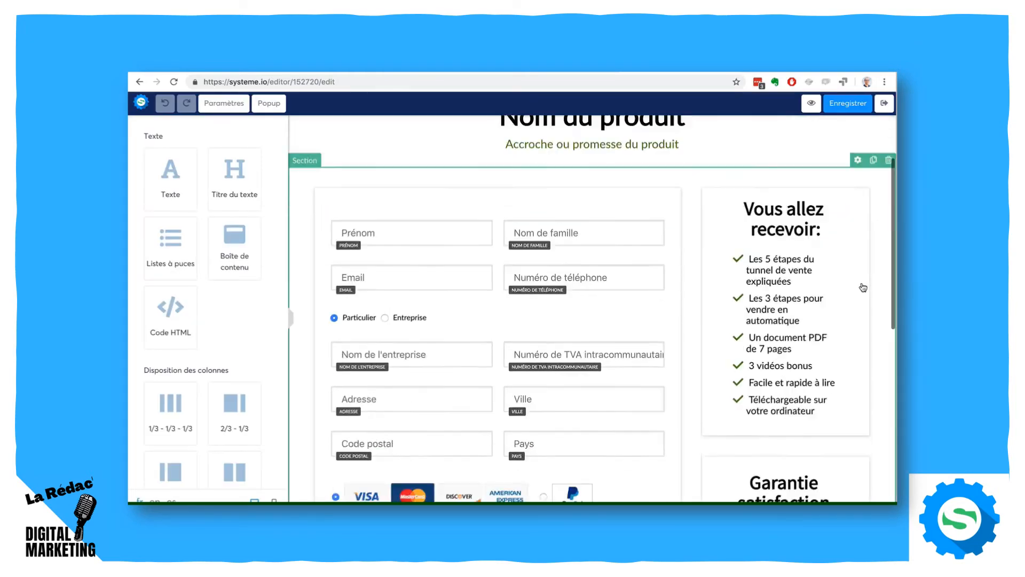
scroll(507, 251, down, 3)
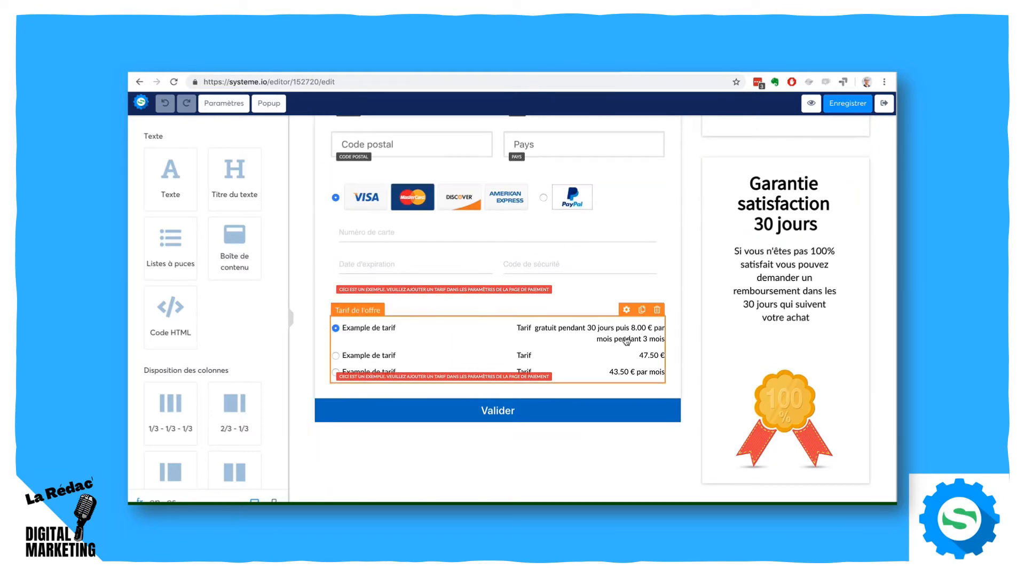
scroll(619, 338, up, 6)
scroll(624, 336, up, 2)
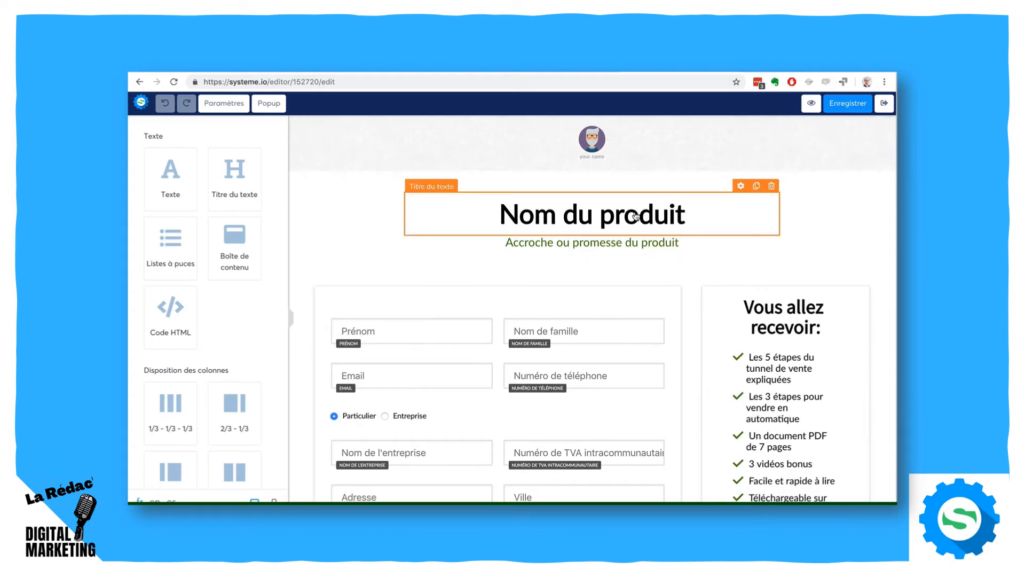
click(862, 105)
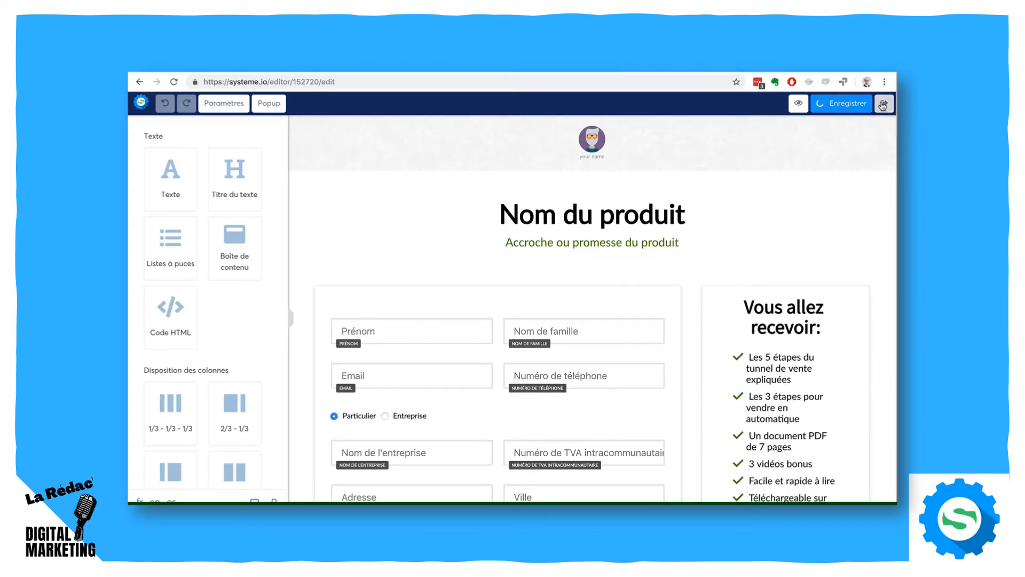
click(883, 104)
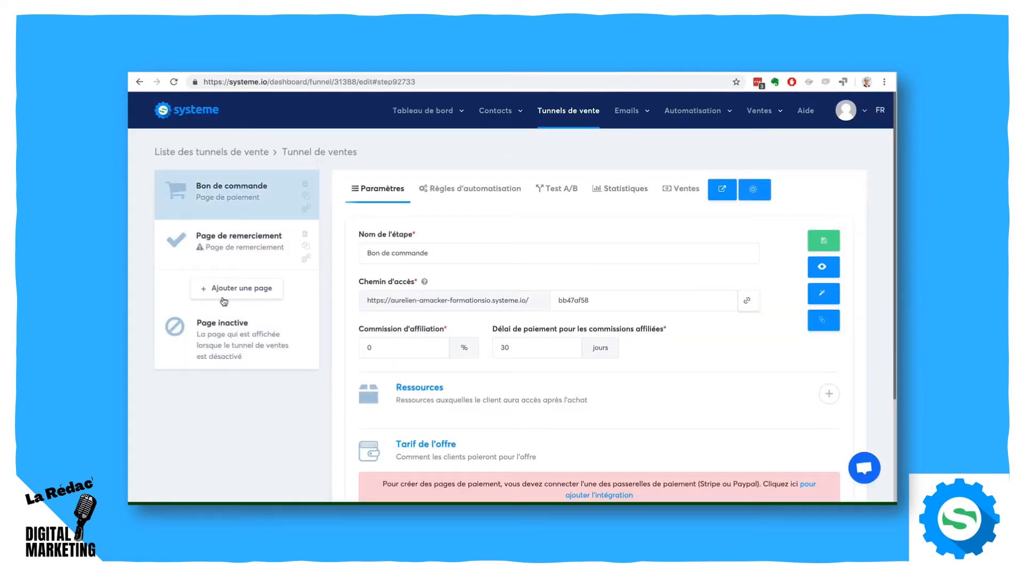
- Add a step named "Page de vente" of the sales type Page de vente and place it first in the funnel
click(225, 287)
text(P)
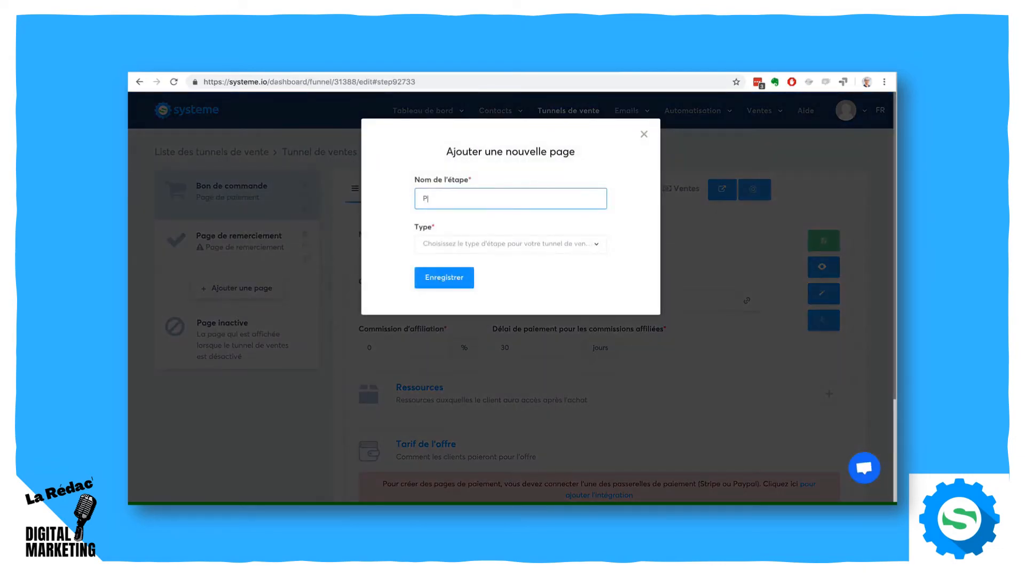
text(age de vente)
click(487, 246)
scroll(497, 339, down, 3)
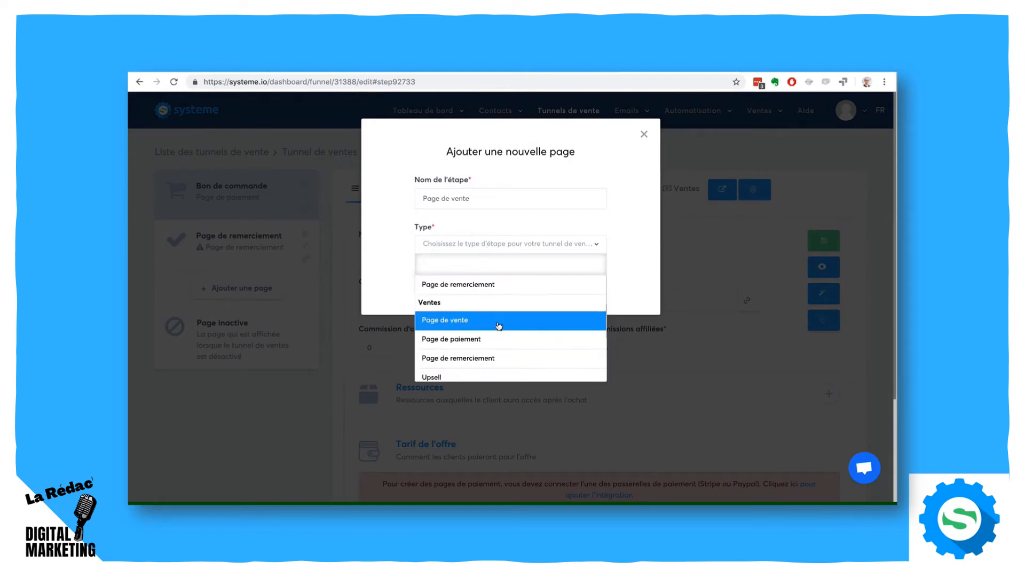
click(498, 325)
click(446, 278)
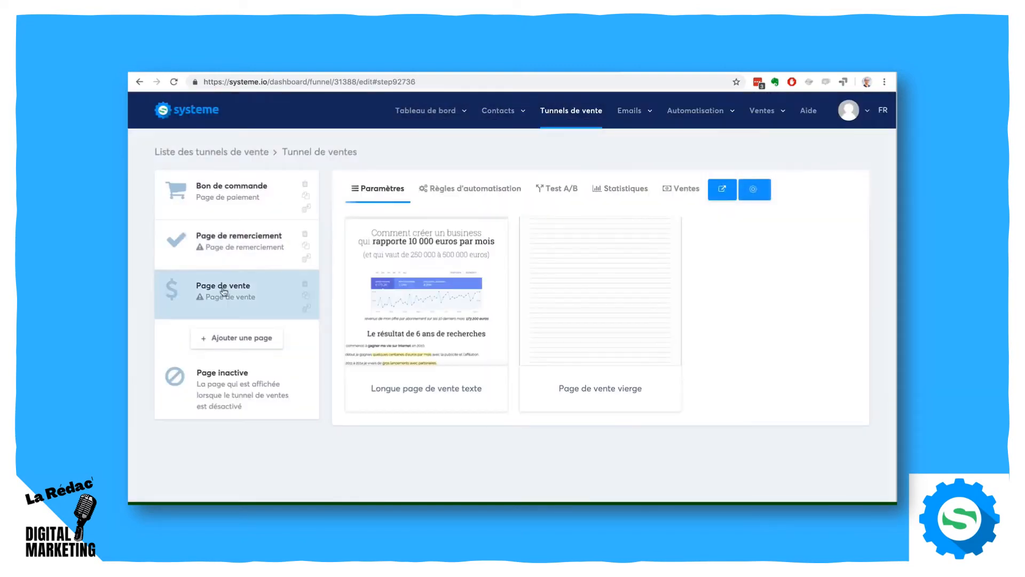
drag(220, 291, 217, 188)
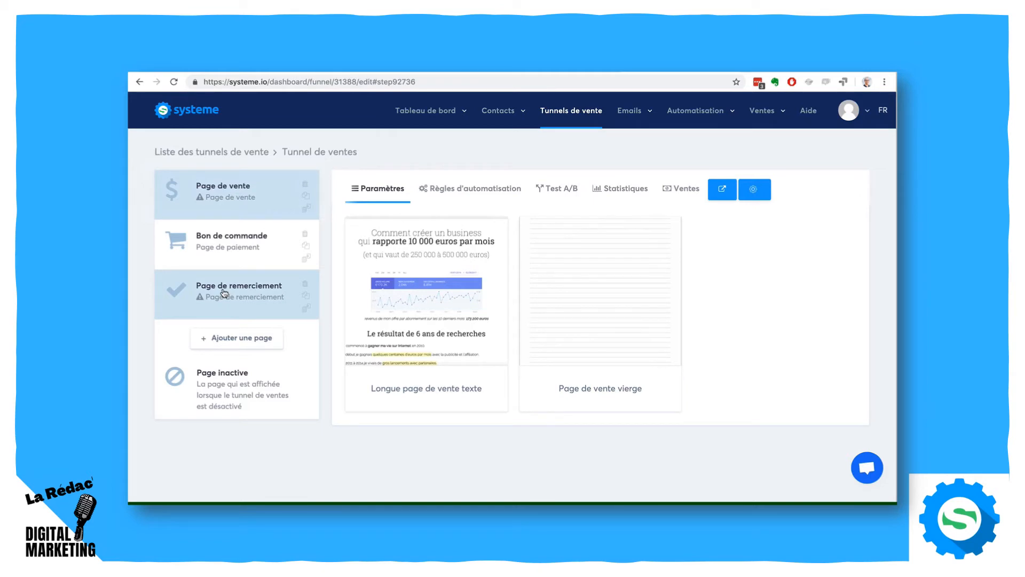
- Add a step named "Upsell 1" of type Upsell and place it between Bon de commande and Page de remerciement
click(213, 252)
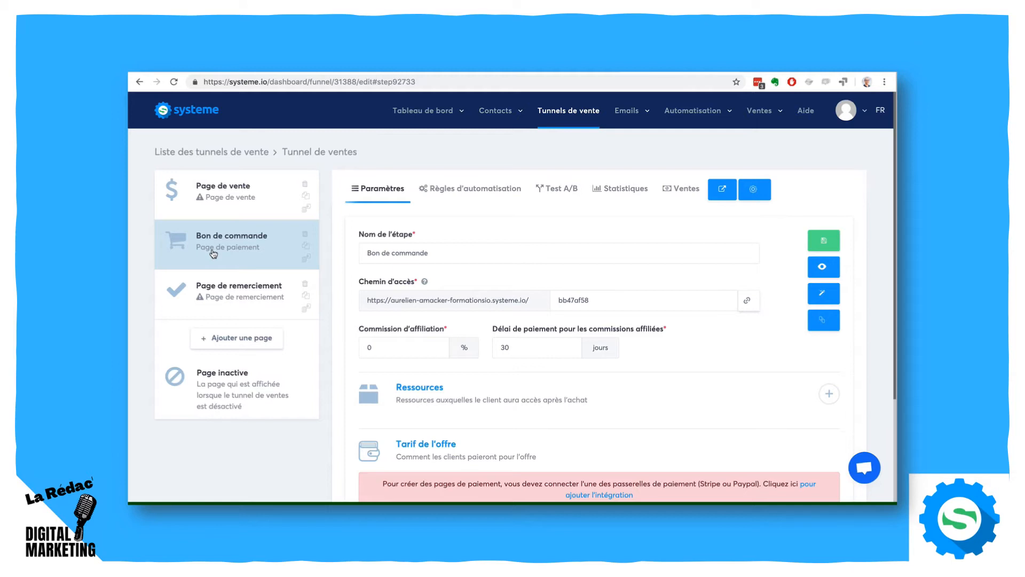
click(240, 341)
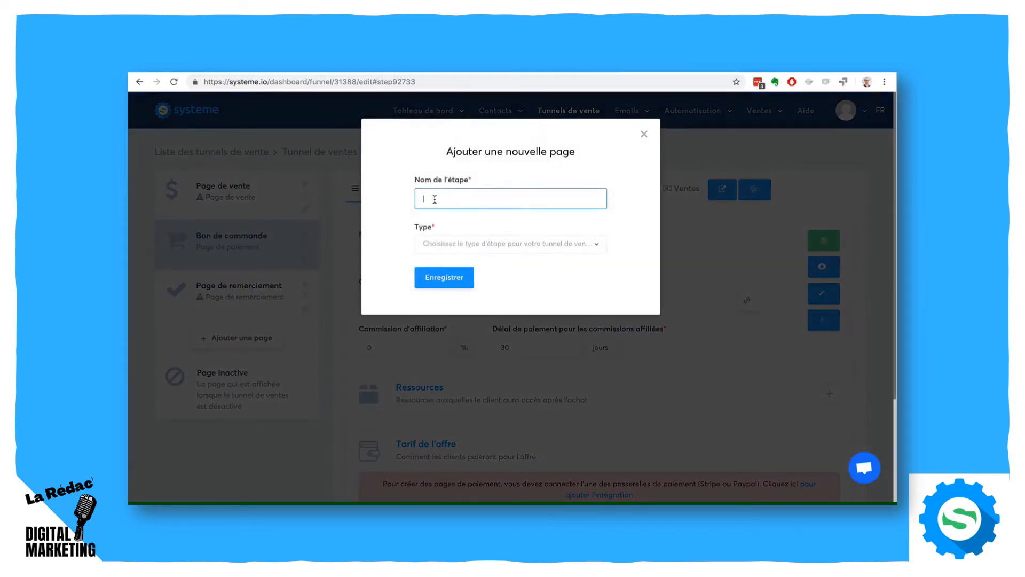
text(Upsell 1)
click(493, 243)
scroll(507, 325, down, 3)
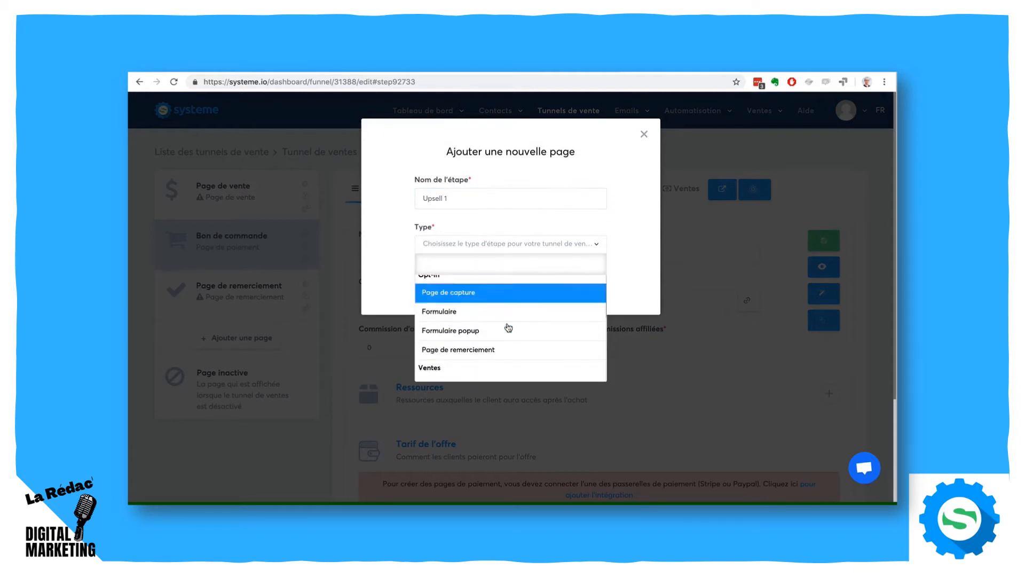
click(504, 319)
click(444, 279)
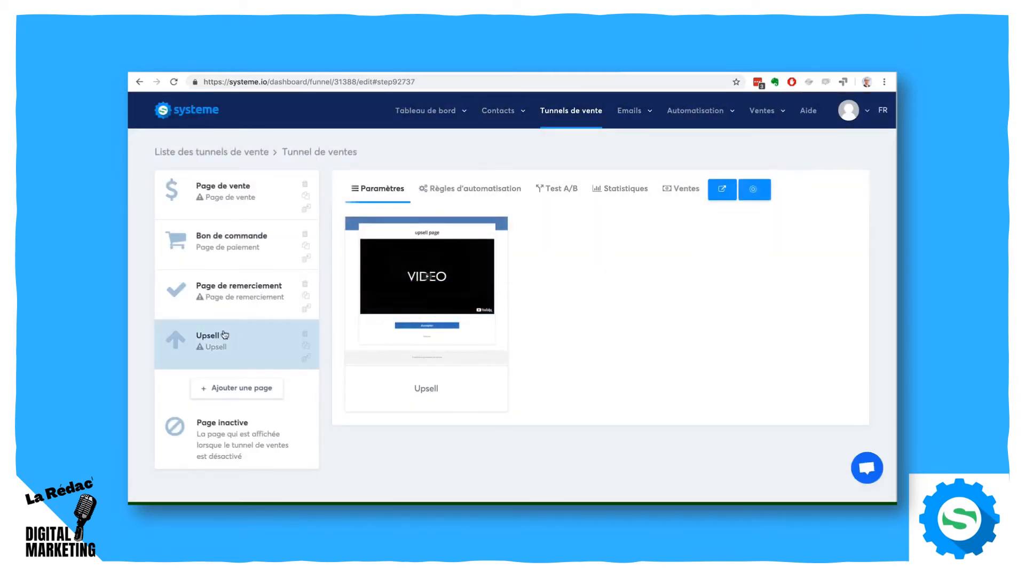
drag(223, 334, 224, 278)
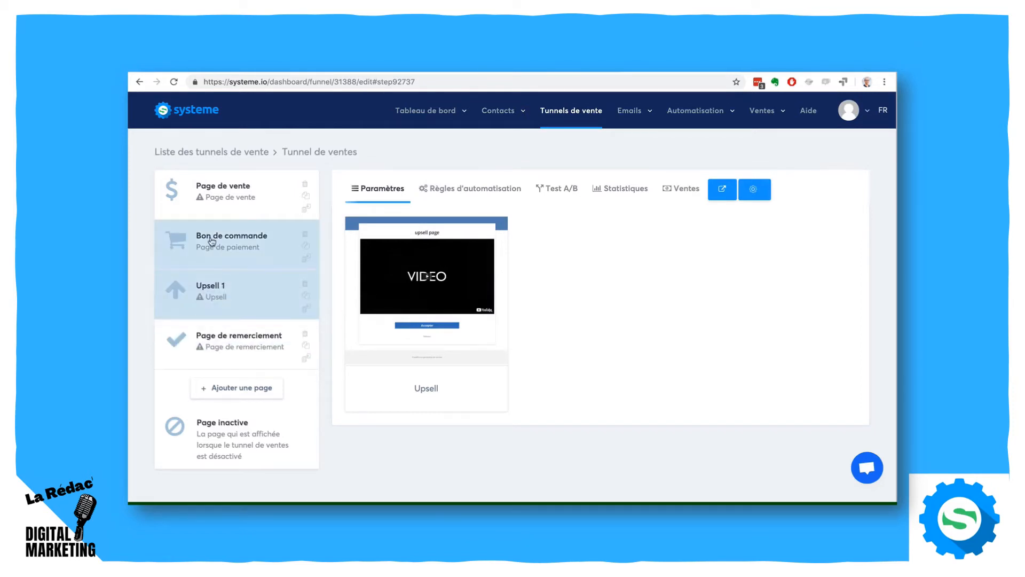
- Apply the Upsell template to the Upsell 1 step
click(212, 243)
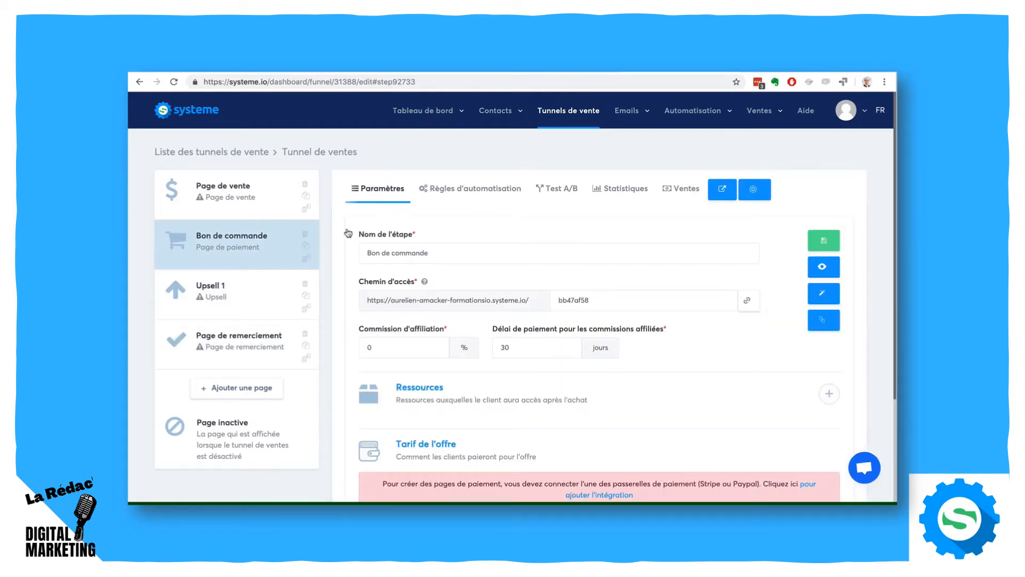
click(254, 298)
mouse_move(385, 298)
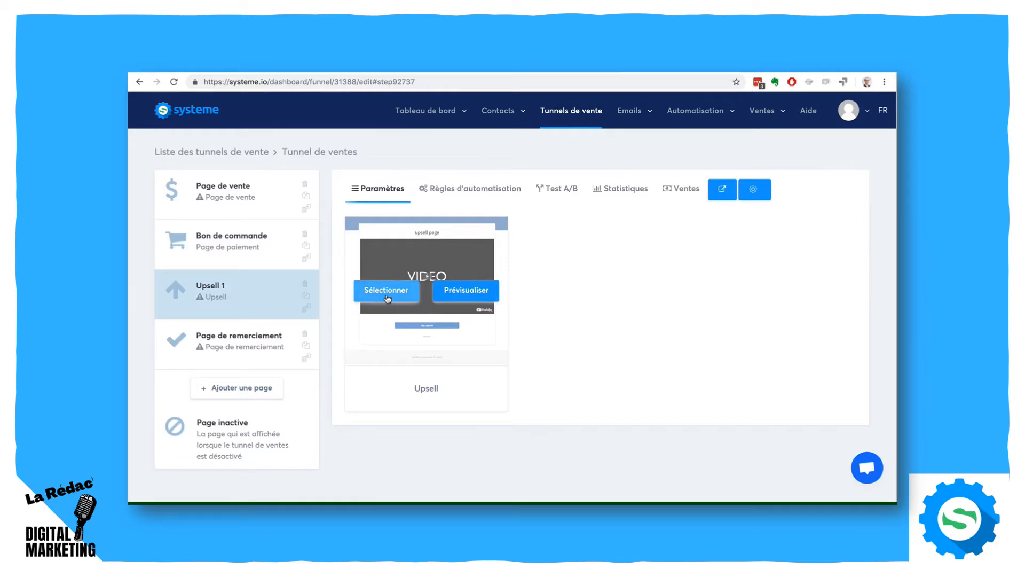
click(387, 291)
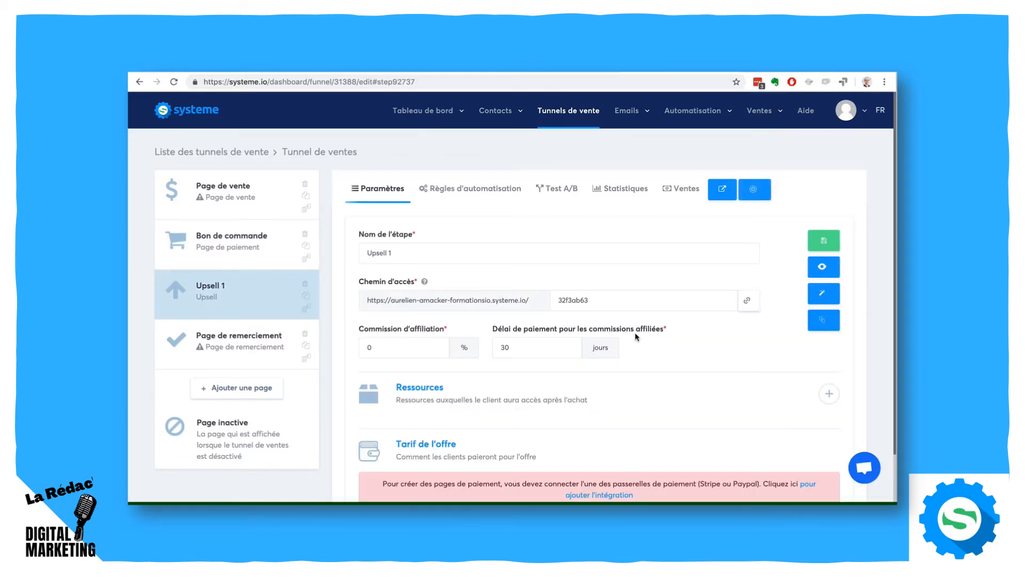
- Place the Upsell 1 page's Accepter button and Refuser link in the outer left and right columns under the video, and save and exit
click(824, 293)
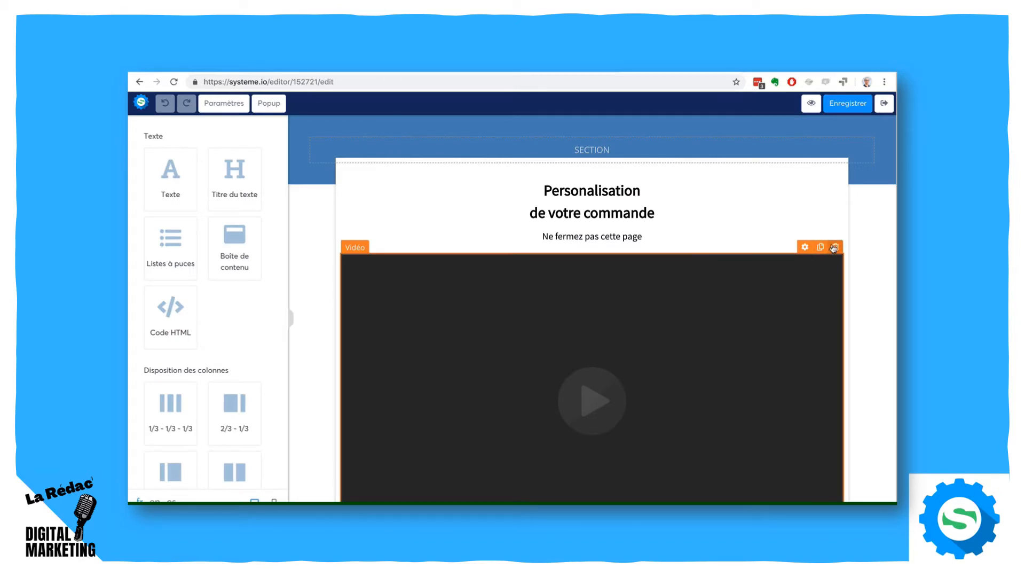
scroll(332, 276, down, 4)
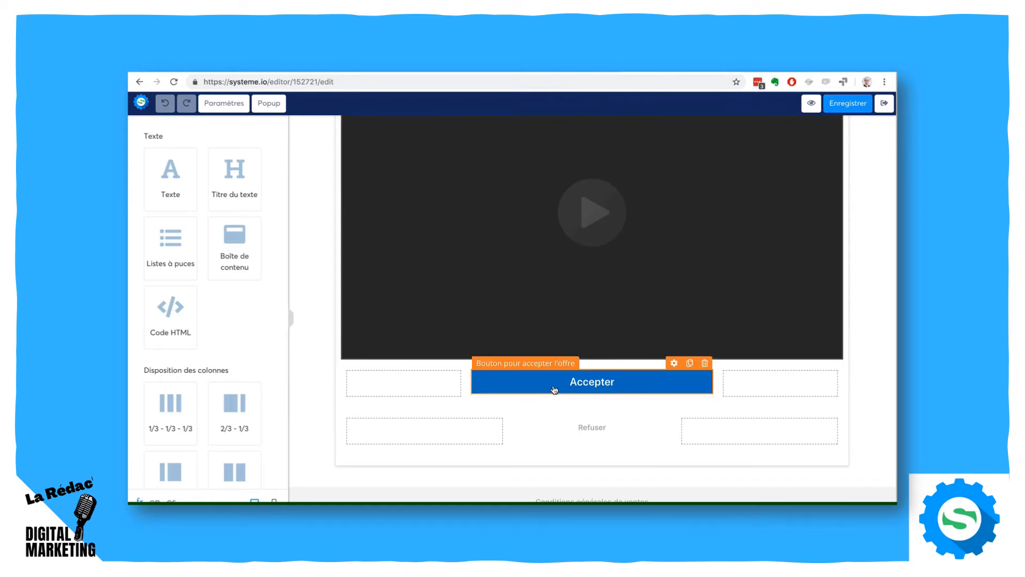
drag(554, 390, 401, 385)
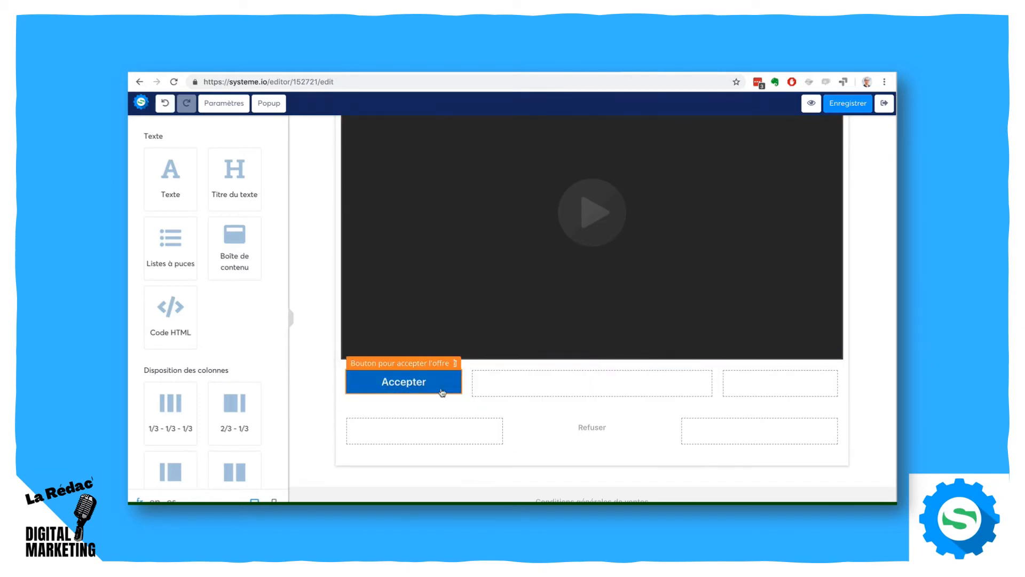
drag(586, 424, 738, 385)
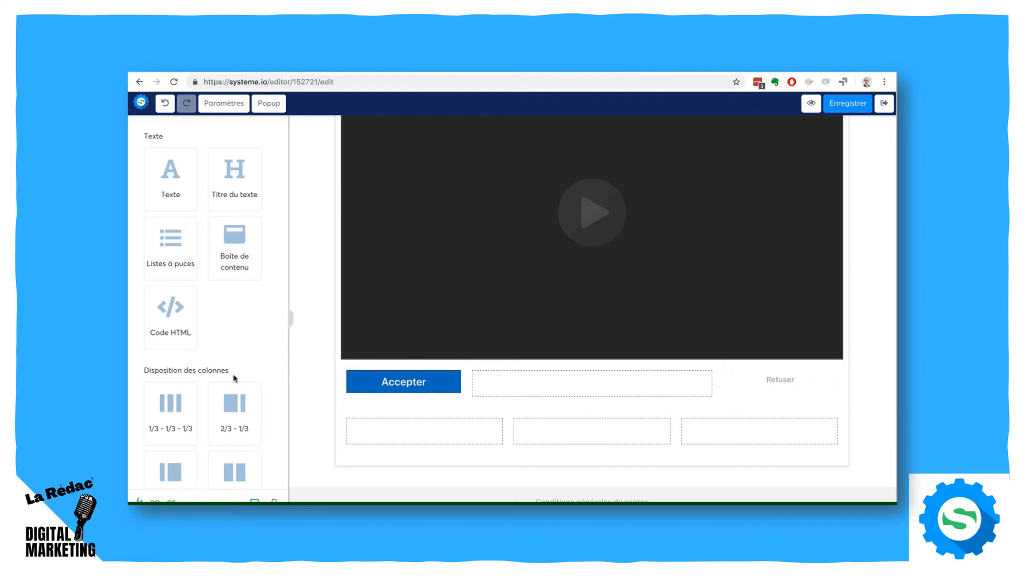
scroll(213, 377, down, 2)
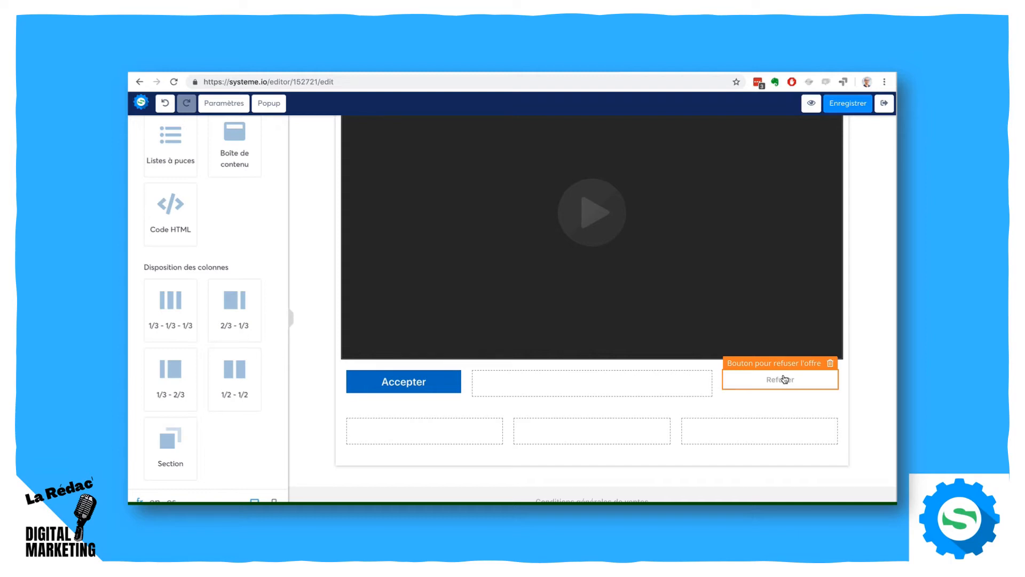
click(839, 106)
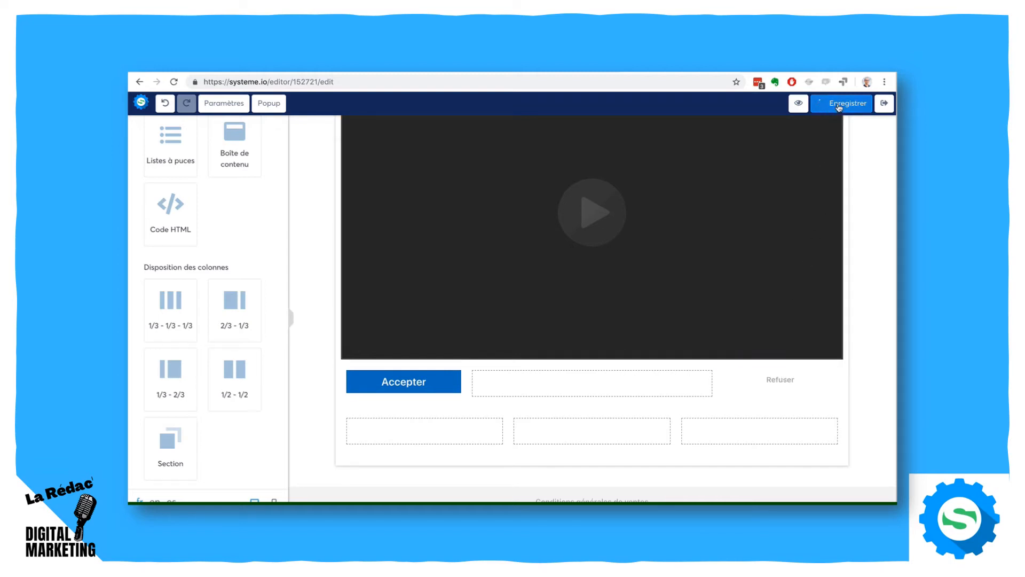
click(882, 103)
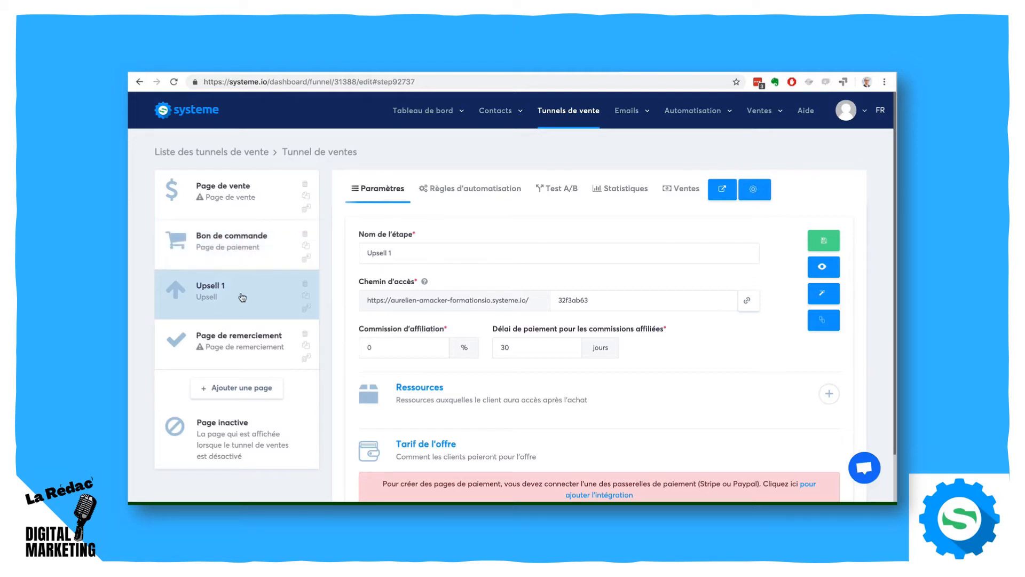
- Add a resource of type Formation to the Bon de commande step and check the available courses
click(231, 241)
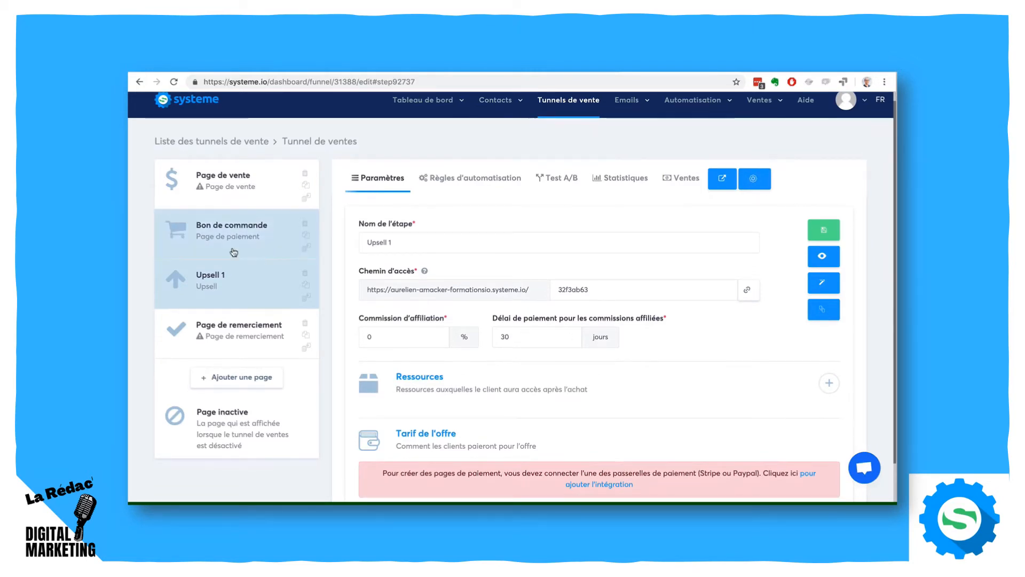
scroll(725, 342, down, 3)
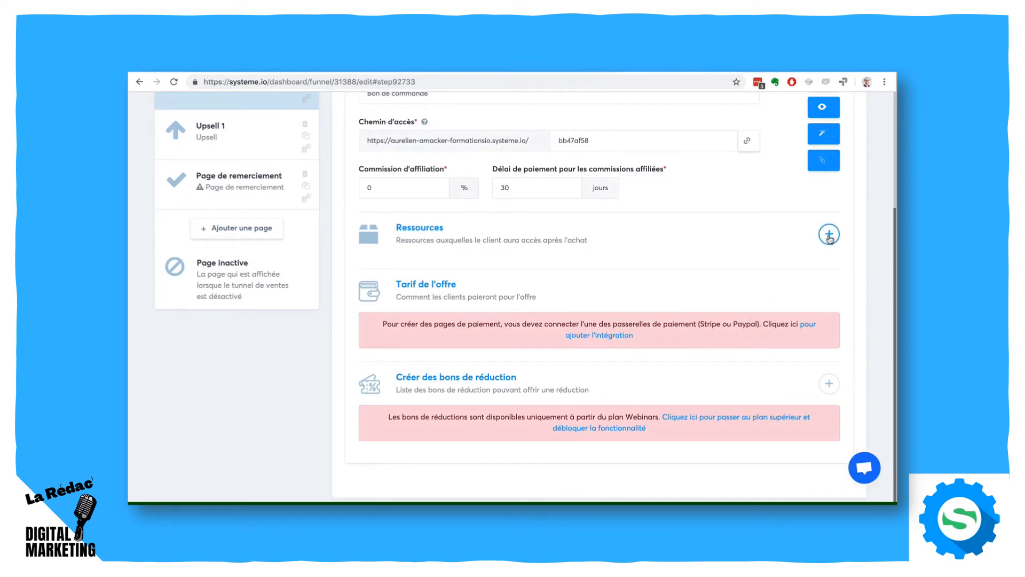
click(830, 235)
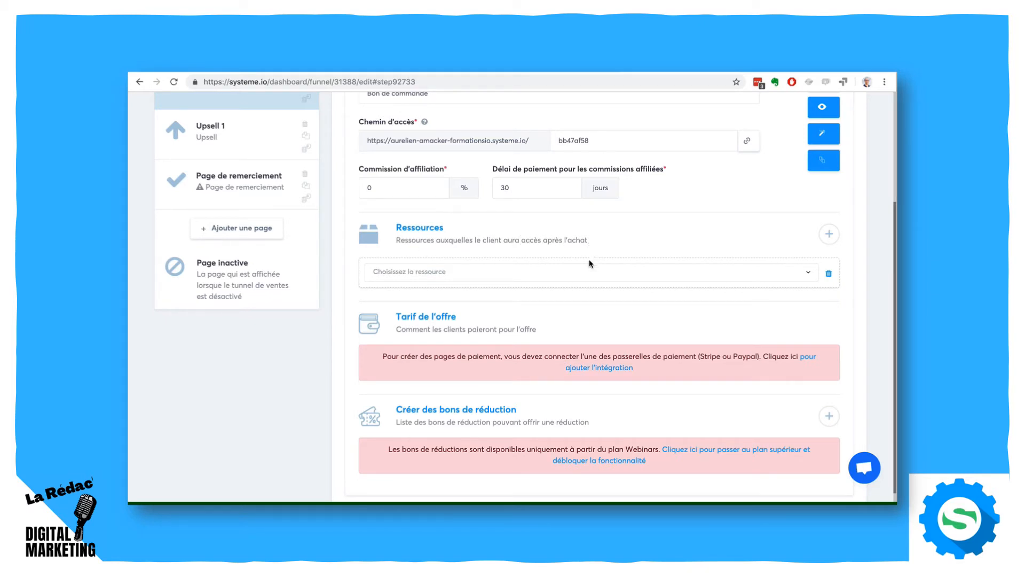
click(589, 276)
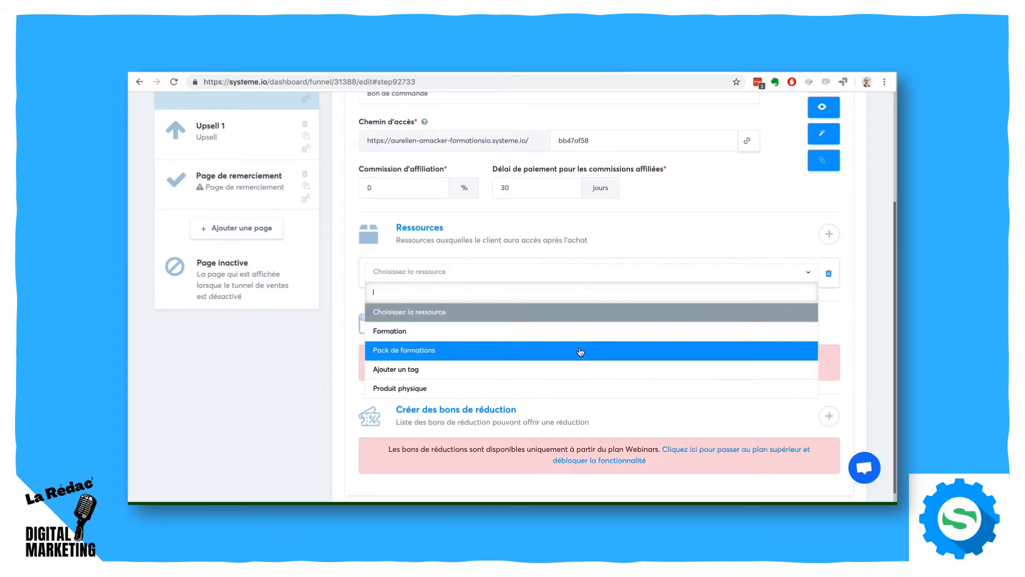
scroll(580, 352, down, 1)
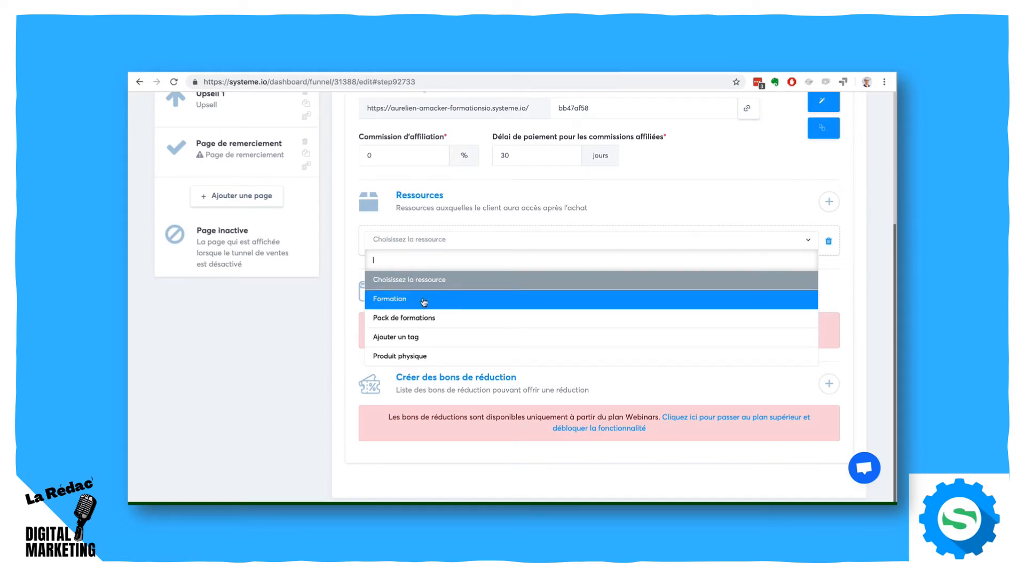
click(422, 300)
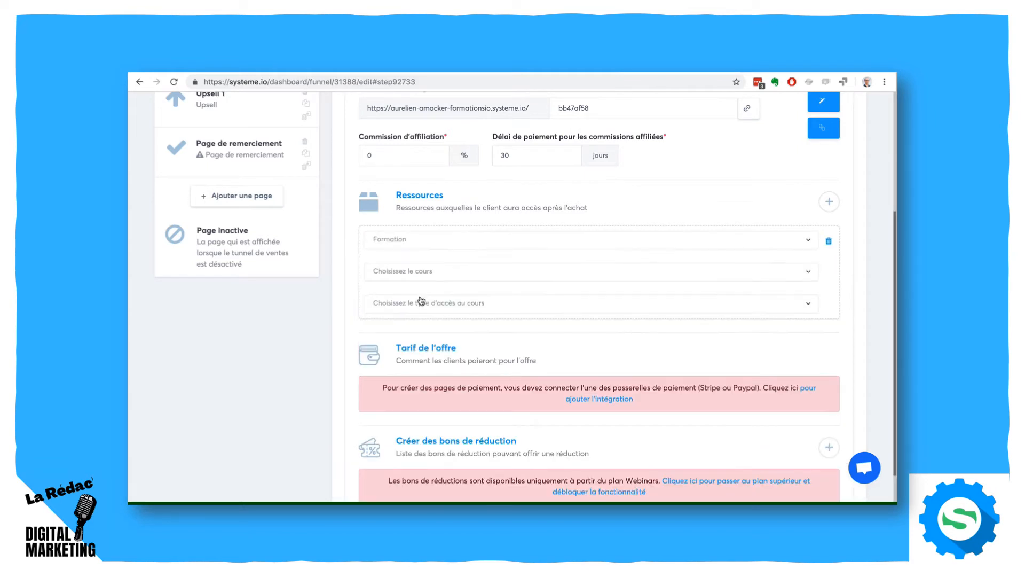
click(435, 272)
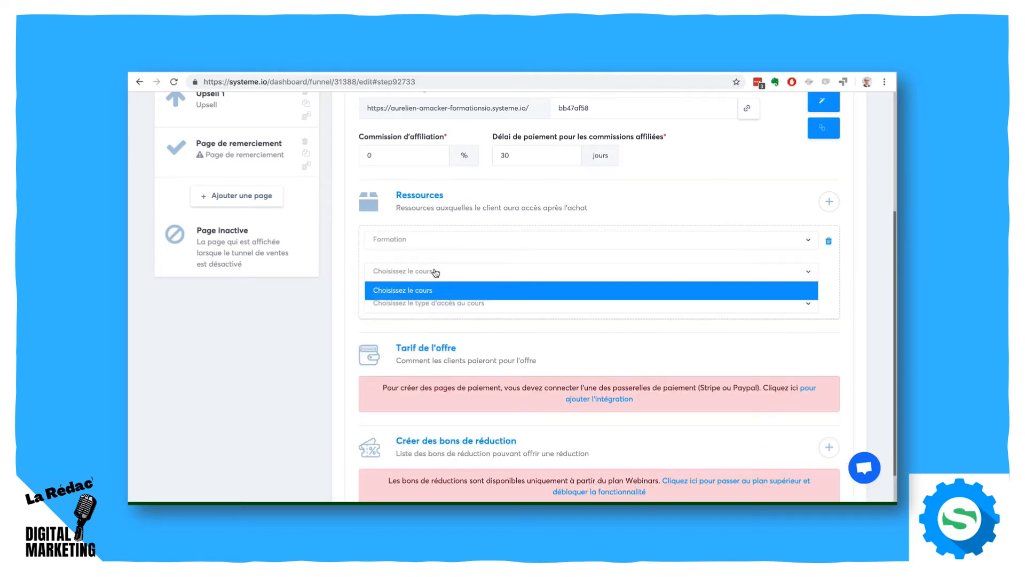
click(435, 273)
click(436, 273)
click(436, 273)
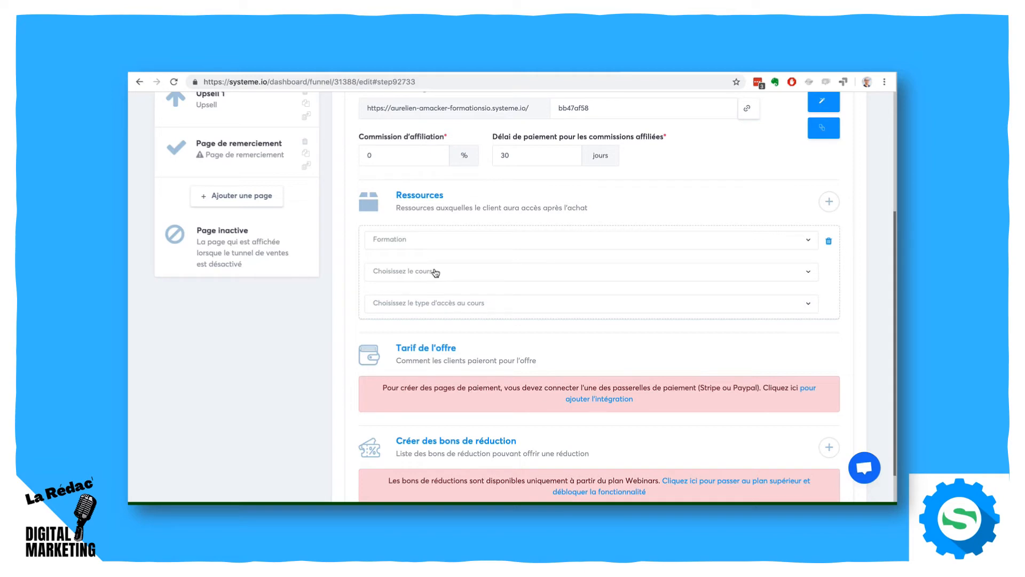
- Try the Ajouter un tag type for the Bon de commande resource and return it to Formation
click(713, 243)
click(633, 335)
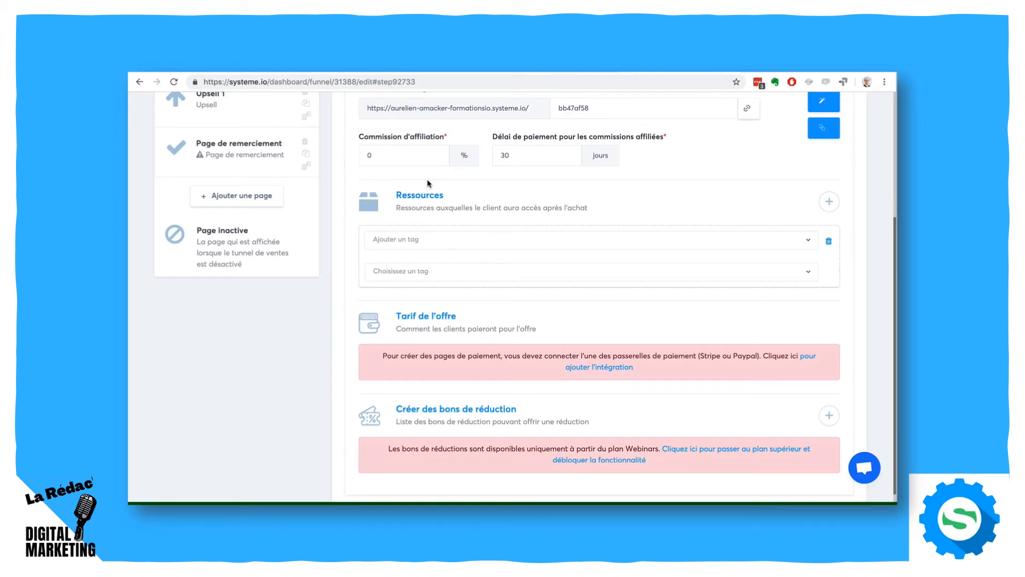
scroll(764, 220, up, 4)
scroll(764, 220, down, 3)
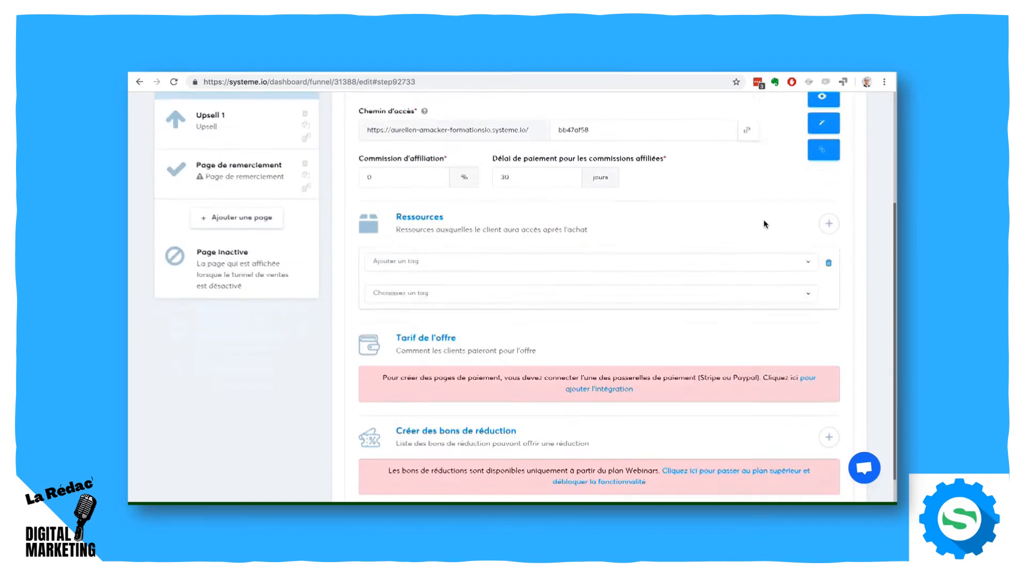
scroll(764, 219, down, 1)
click(434, 214)
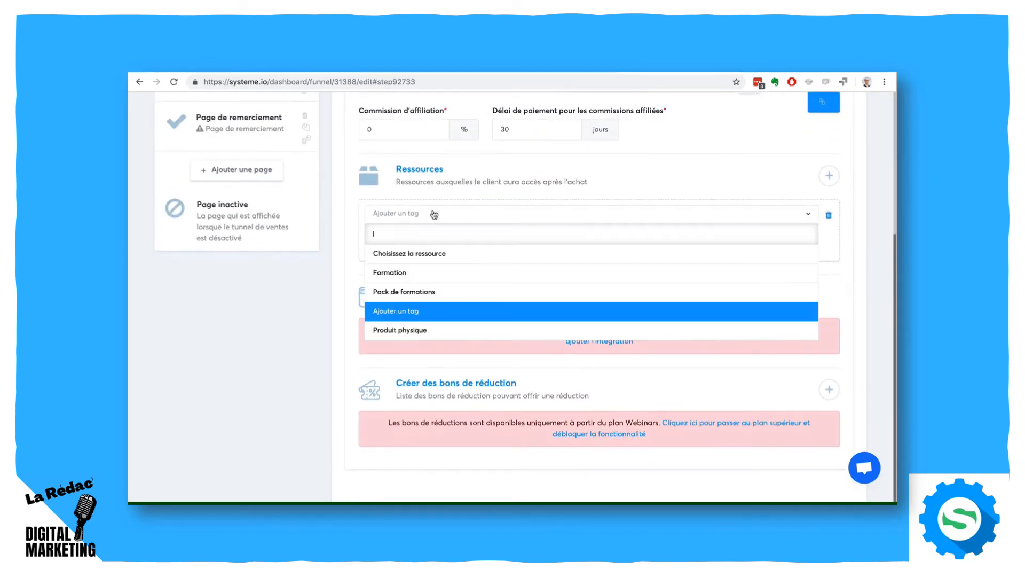
click(430, 274)
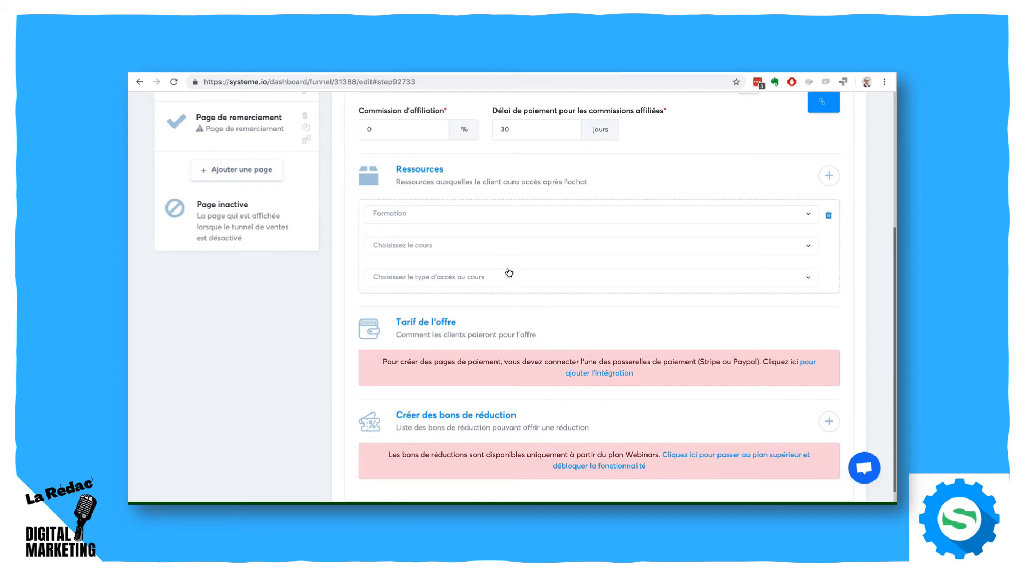
- Review the funnel's Page de vente, Bon de commande and Upsell 1 steps in order, ending on Upsell 1
scroll(680, 294, up, 4)
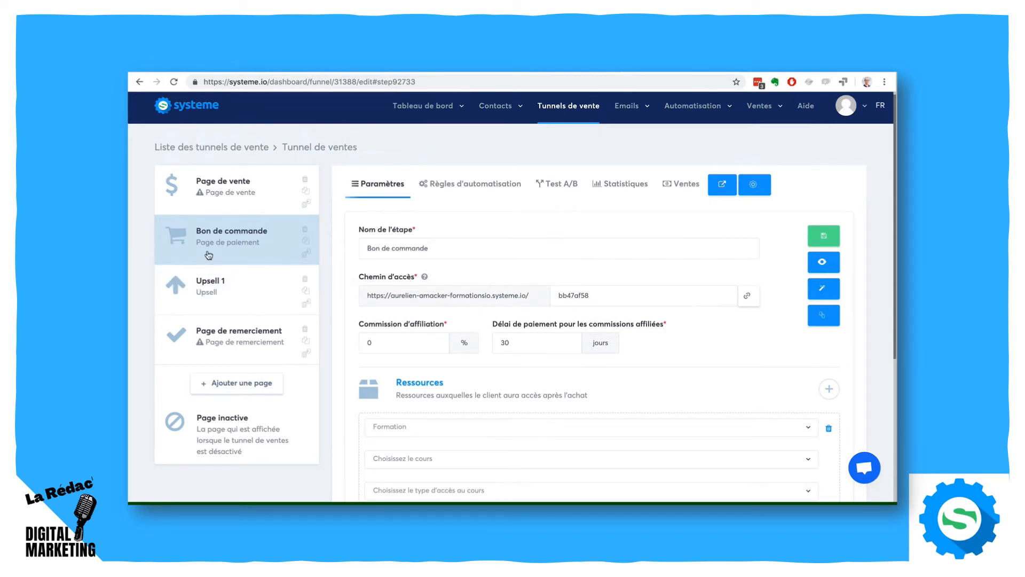
click(212, 196)
click(212, 252)
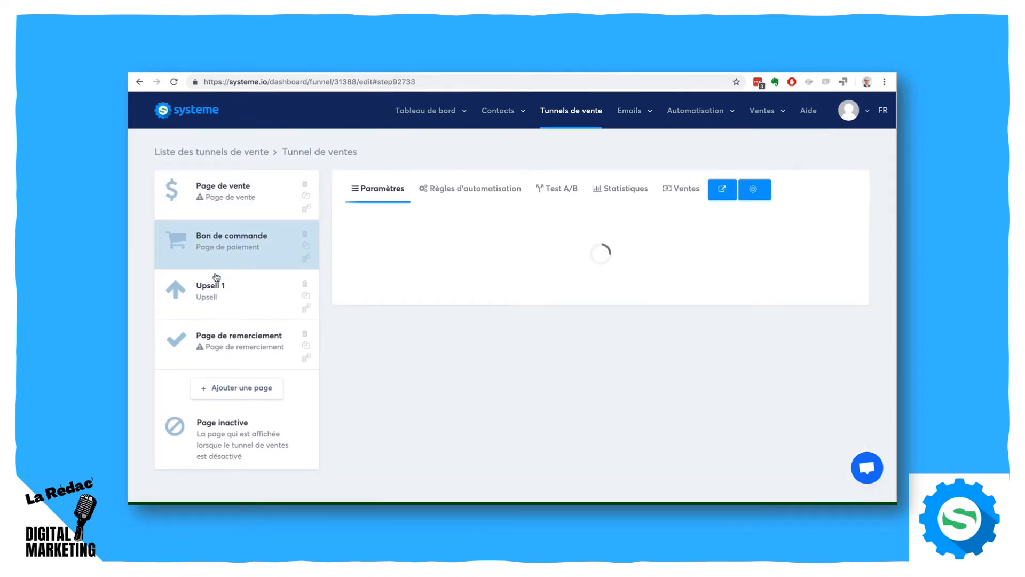
click(216, 291)
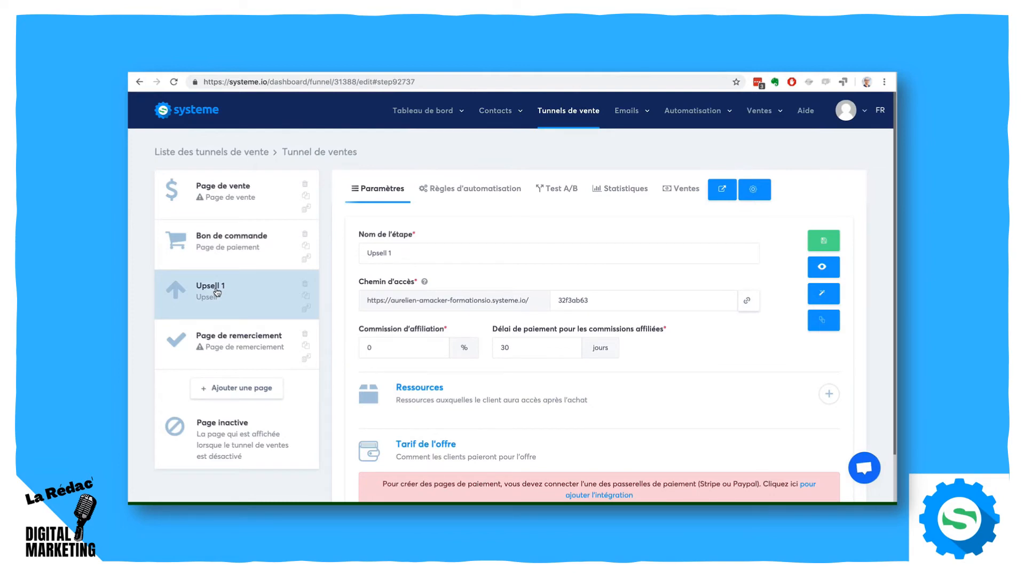
- Add a funnel page named Downsell 1 of type Downsell and place it directly after Upsell 1
click(224, 389)
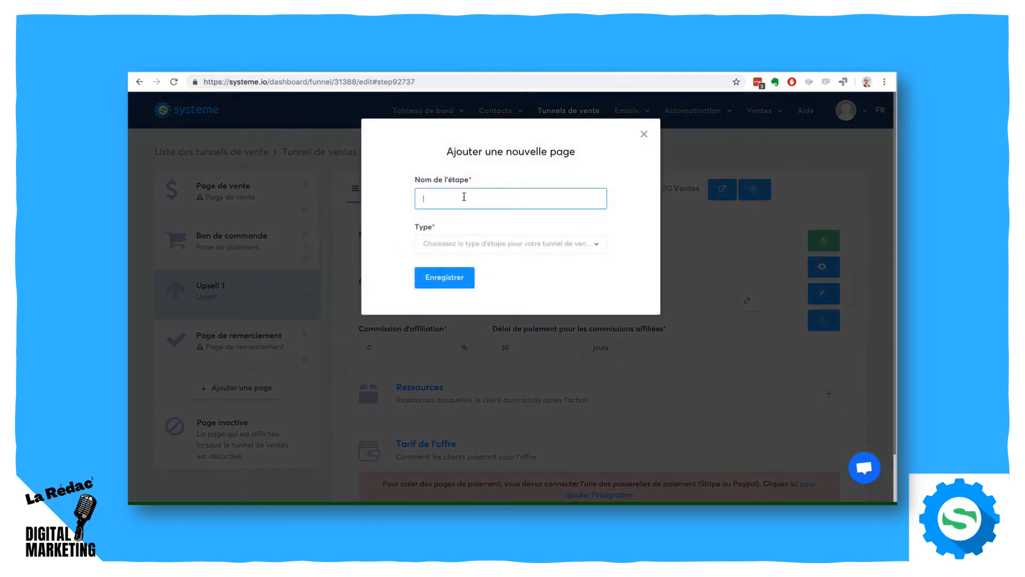
text(Downsell 1)
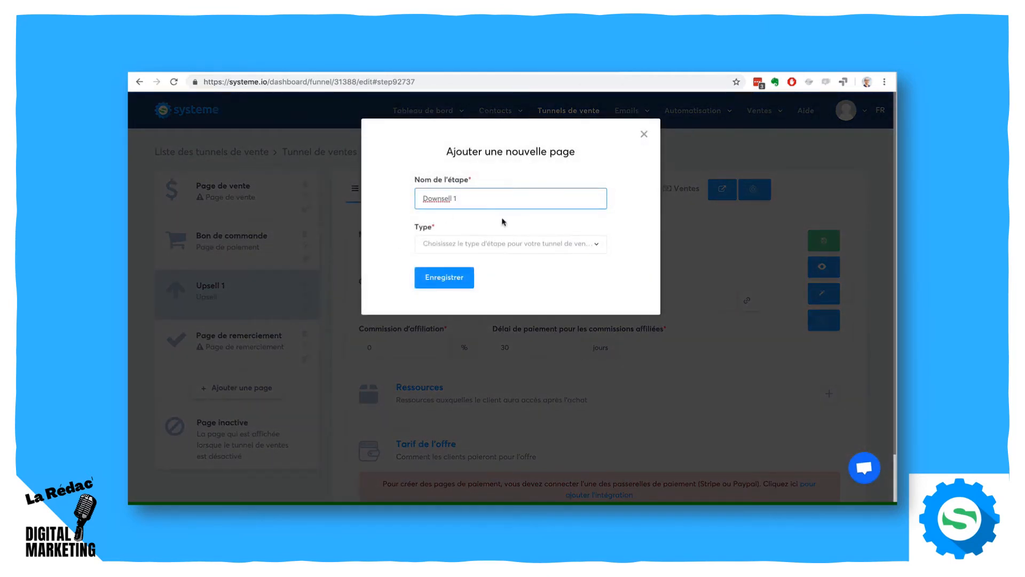
click(520, 247)
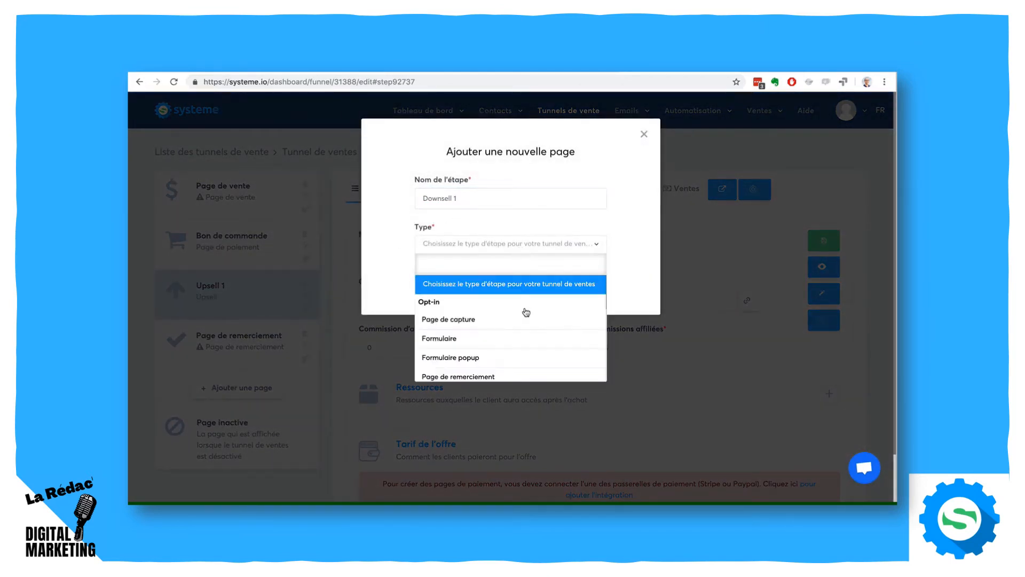
scroll(525, 321, down, 3)
scroll(525, 325, down, 3)
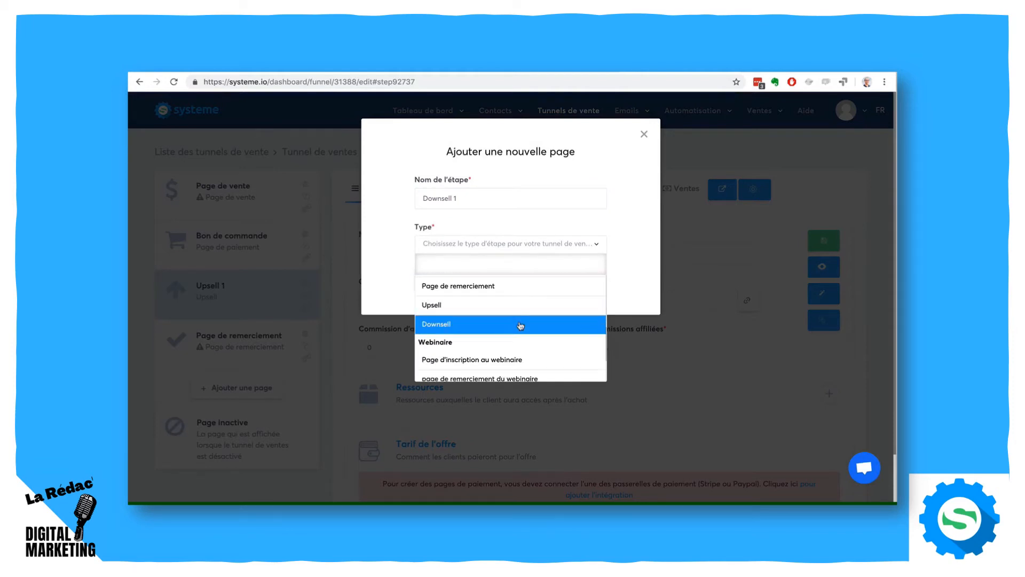
click(526, 324)
click(450, 276)
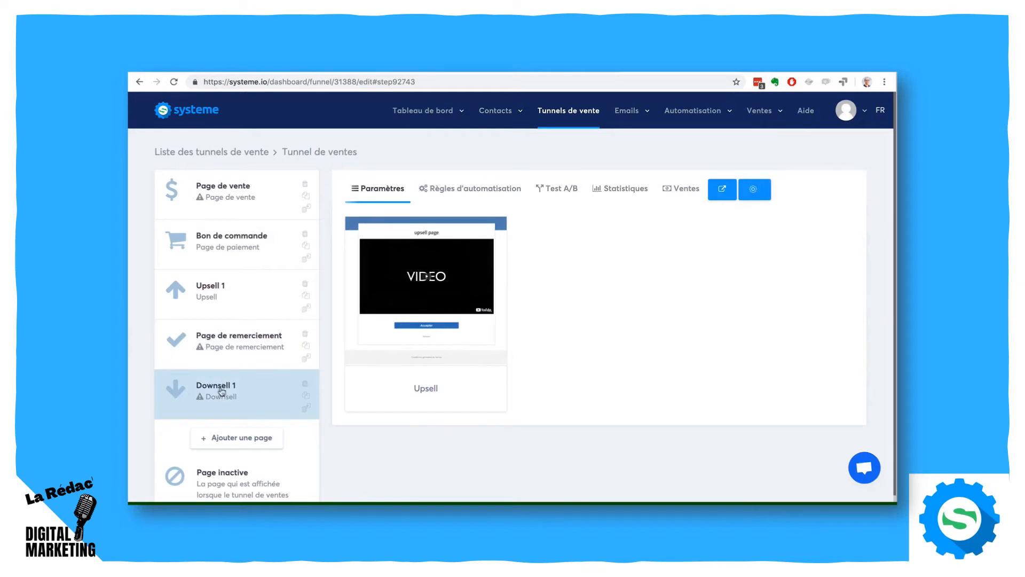
drag(227, 389, 222, 343)
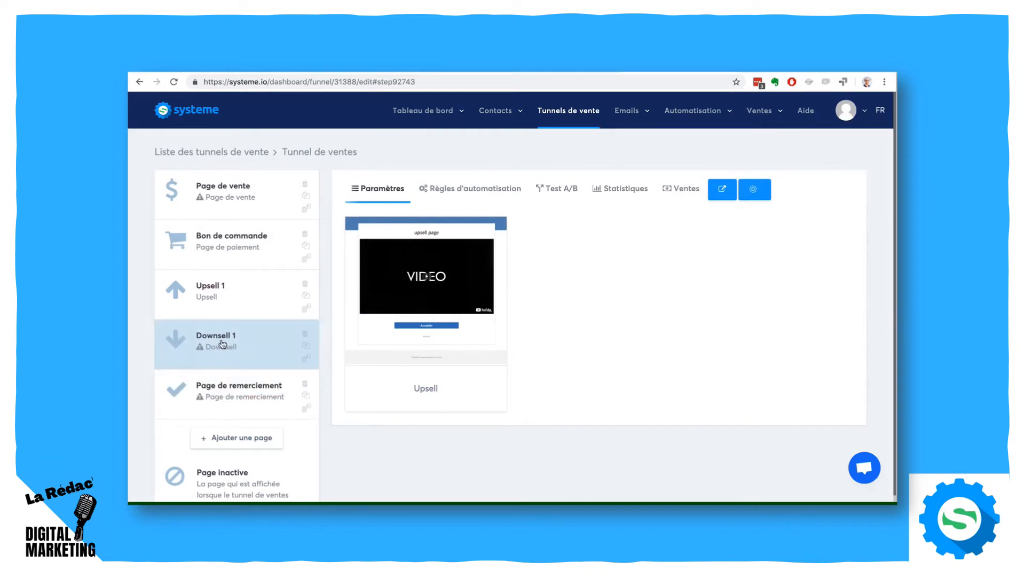
- Walk through the buyer's path from Page de vente and Bon de commande to Upsell 1 and Downsell 1
click(214, 311)
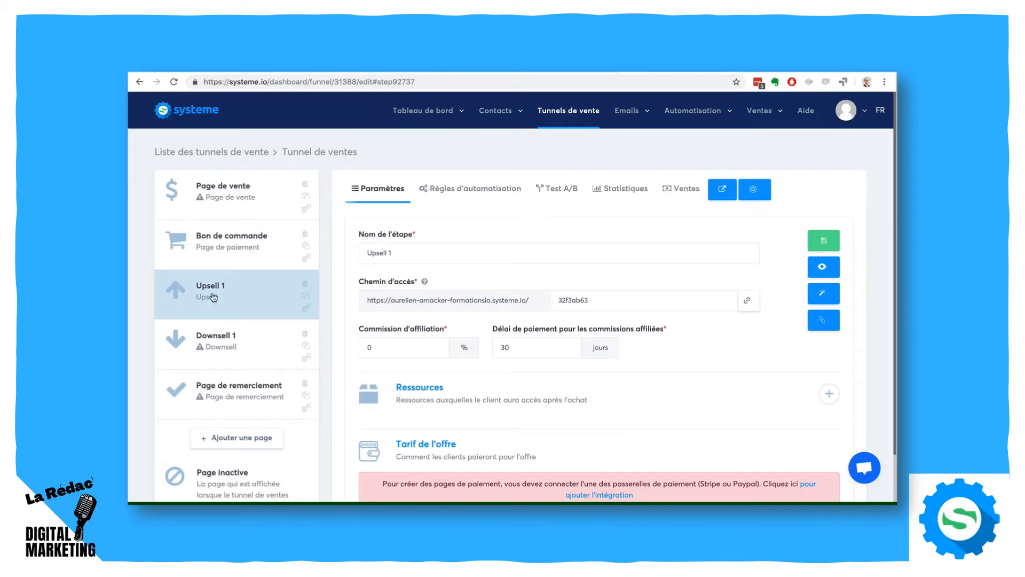
click(207, 191)
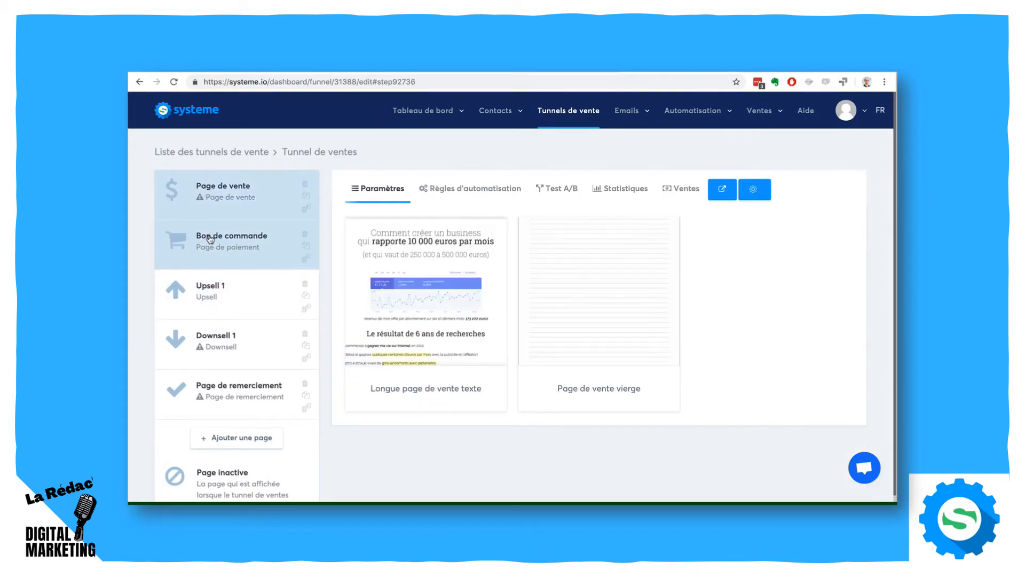
click(210, 239)
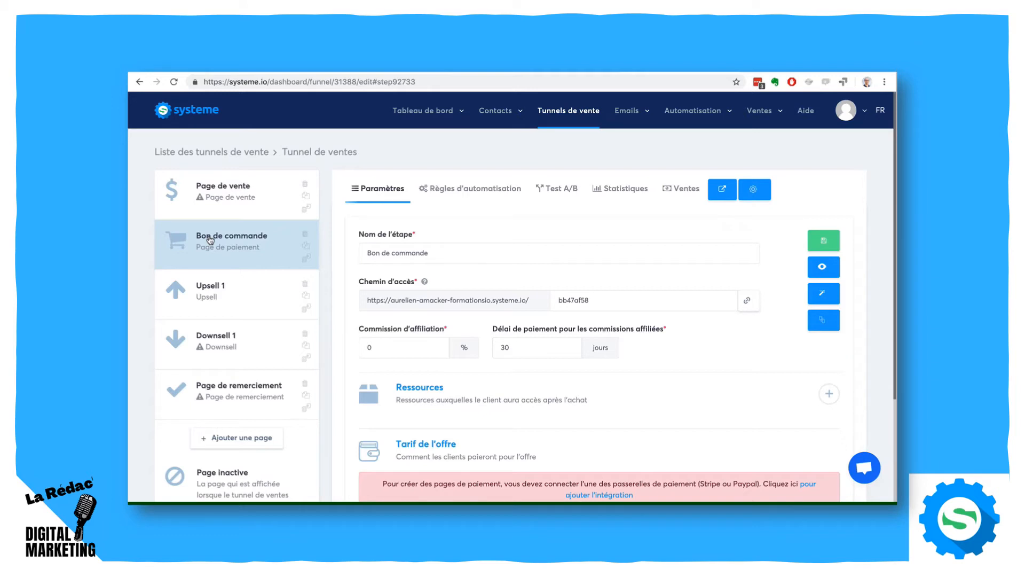
click(216, 293)
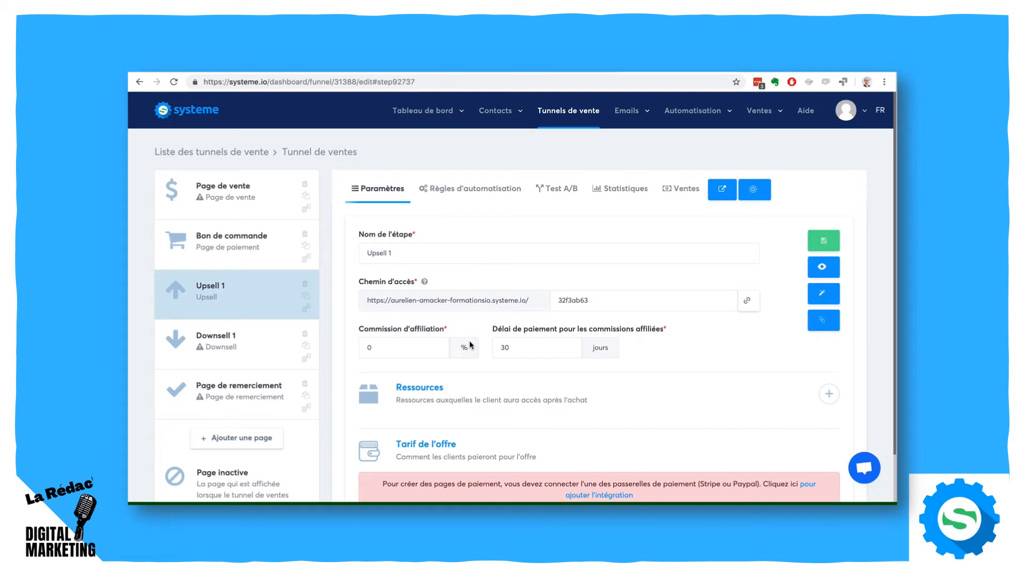
click(226, 348)
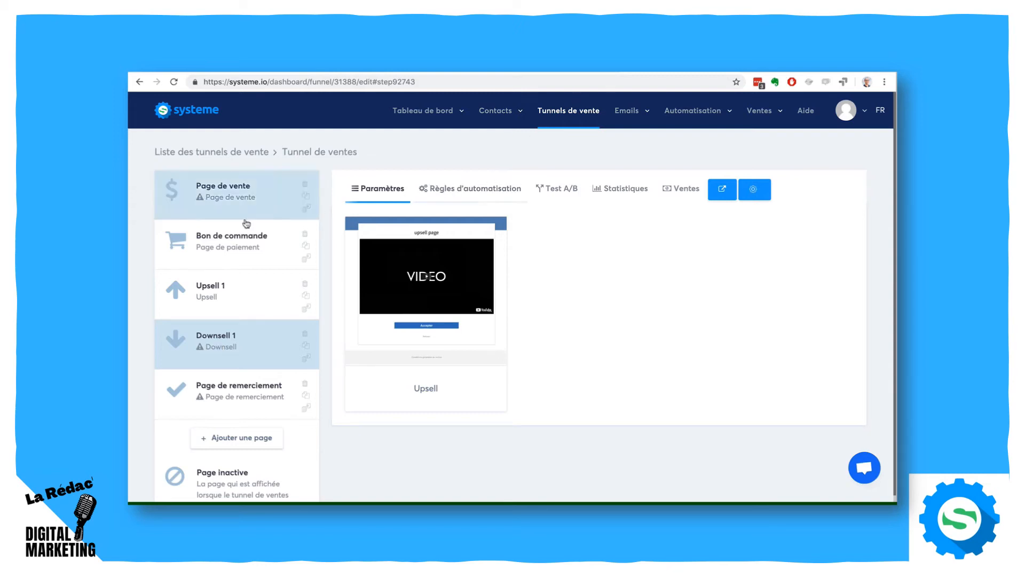
- Examine the Bon de commande step's automation rules and A/B test, and the funnel's statistics and sales list
click(219, 249)
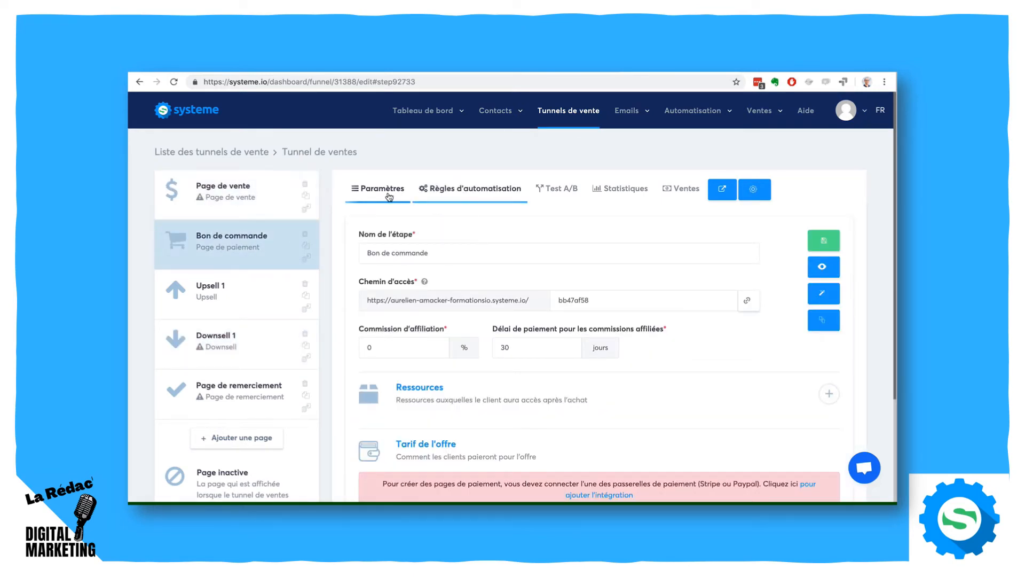
click(455, 199)
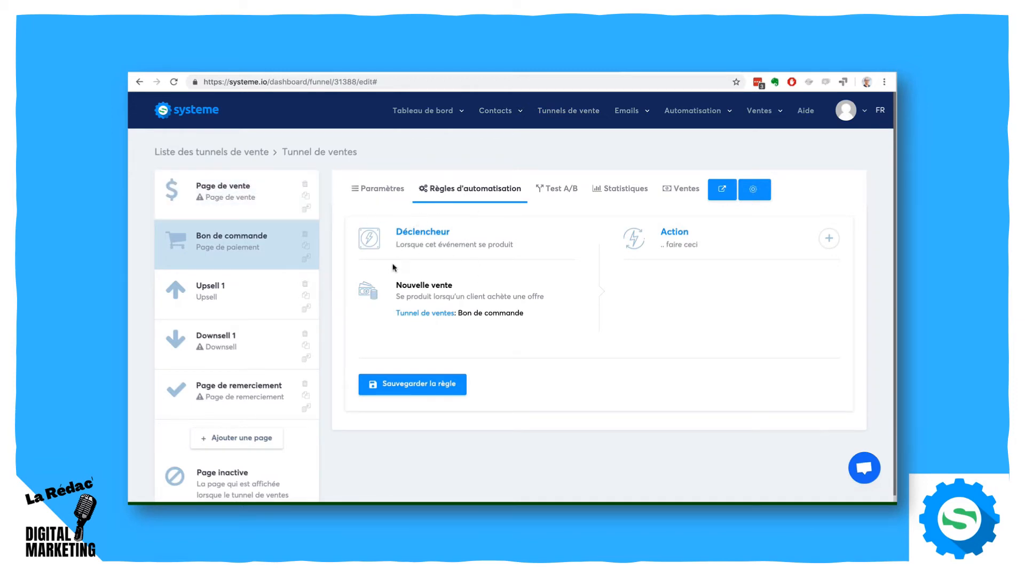
mouse_move(685, 115)
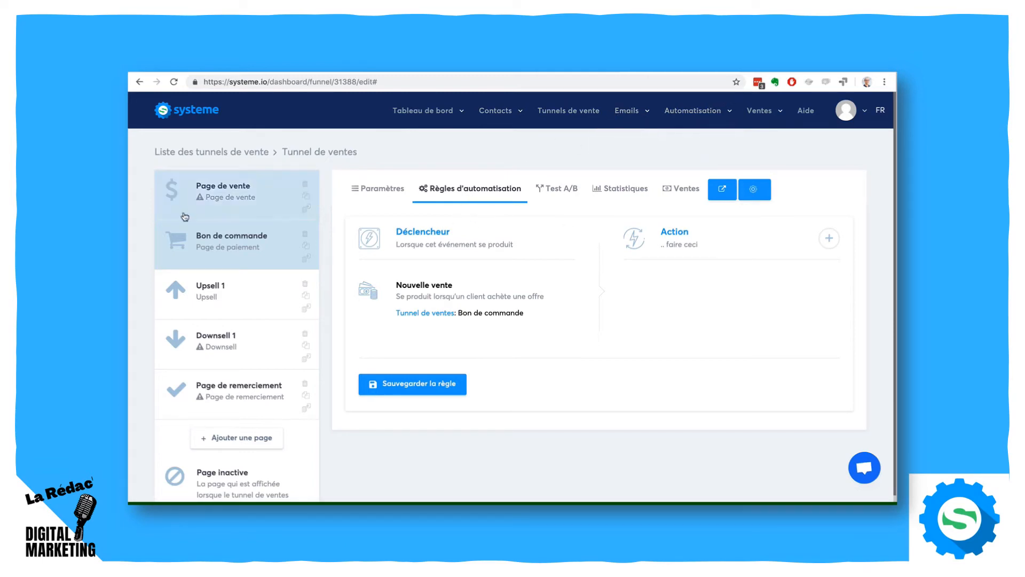
click(555, 193)
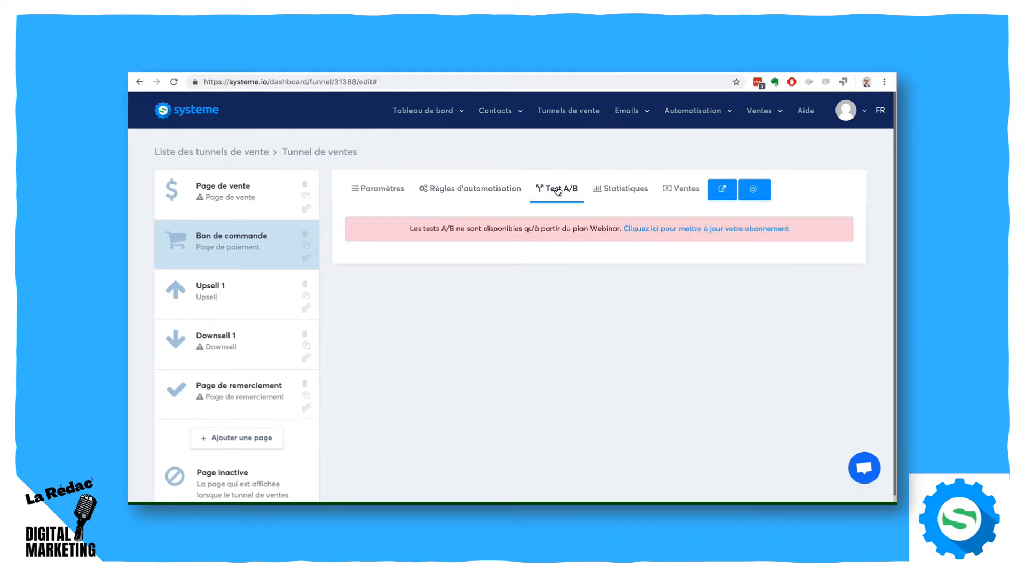
click(627, 190)
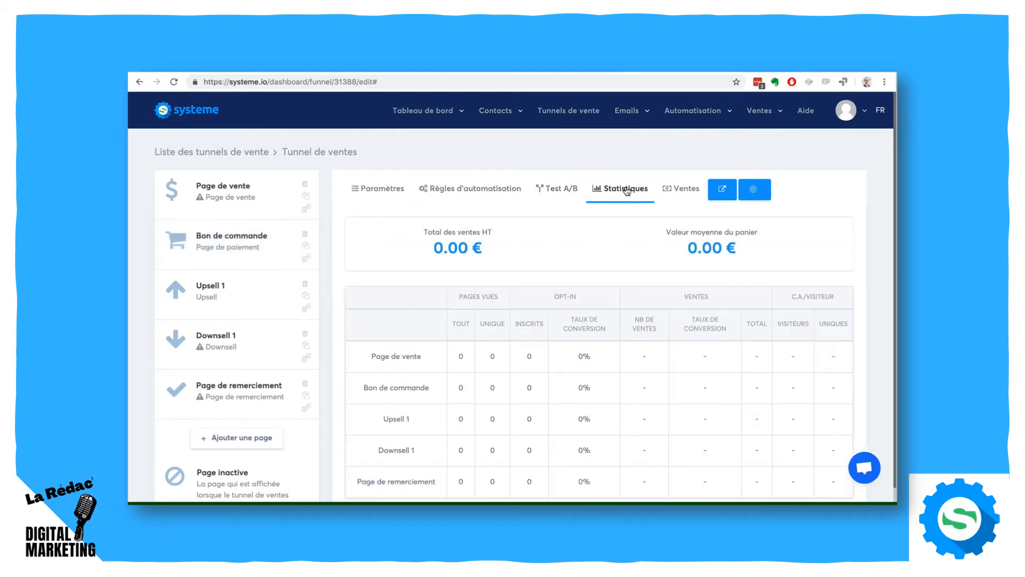
scroll(852, 282, down, 1)
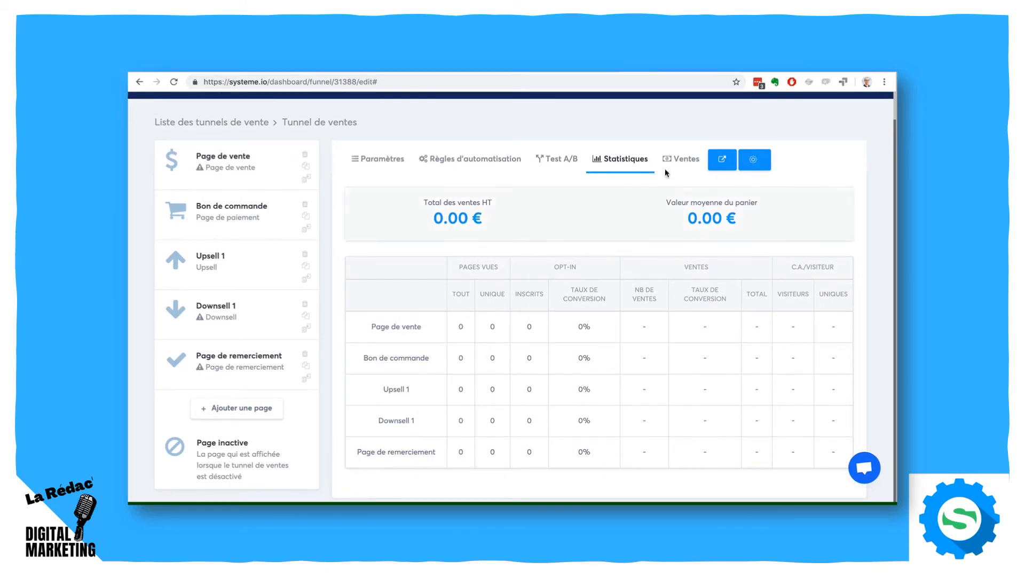
click(677, 159)
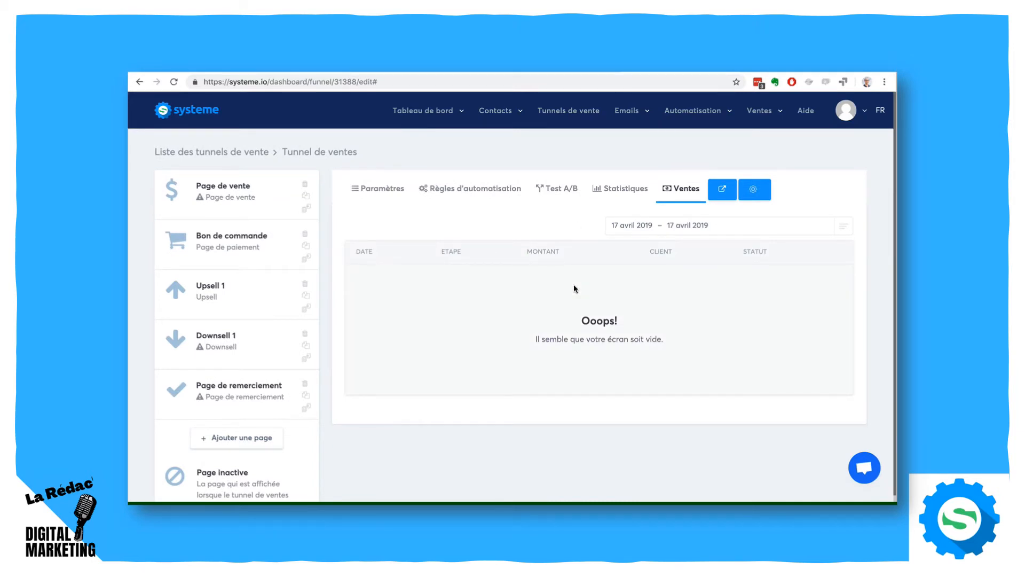
- Revisit the Bon de commande step and the funnel's sales list, and return to the Page de vente step
click(221, 242)
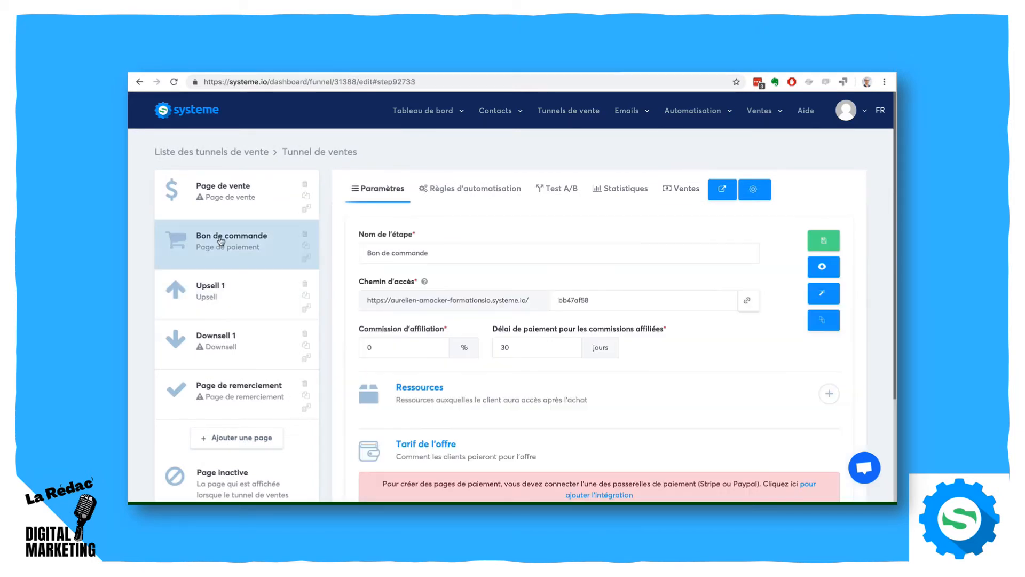
click(681, 189)
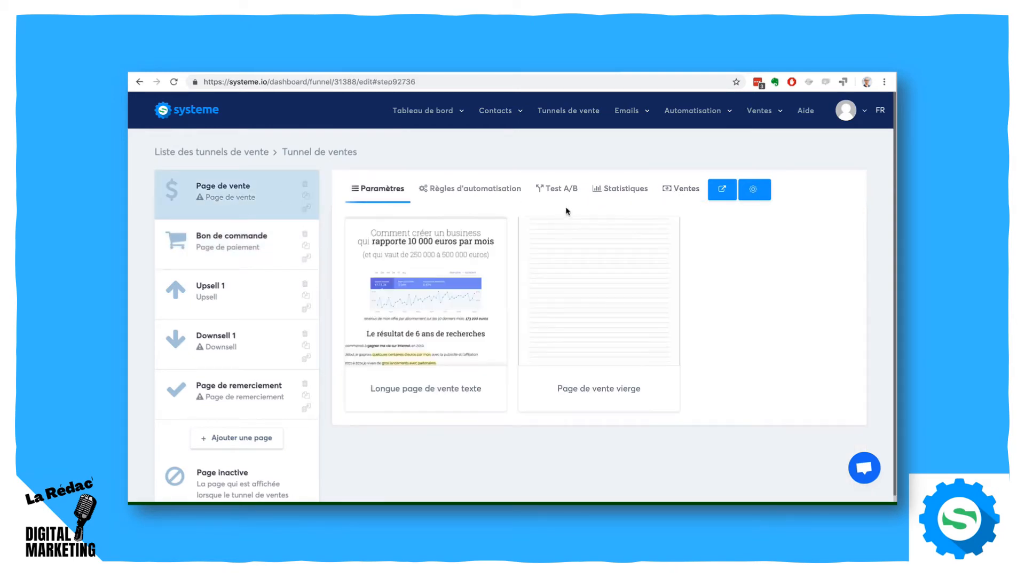
click(671, 191)
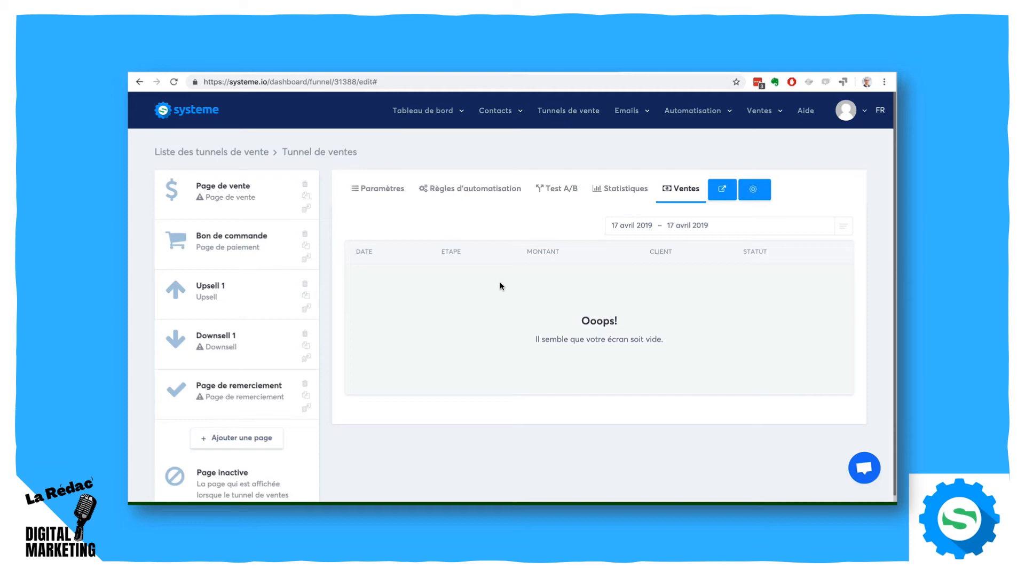
click(236, 209)
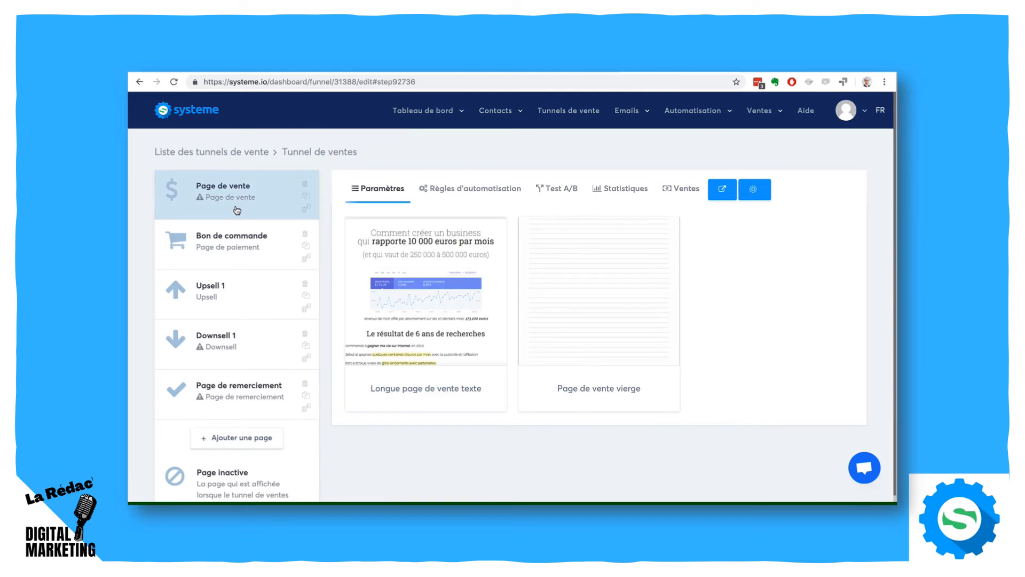
mouse_move(385, 267)
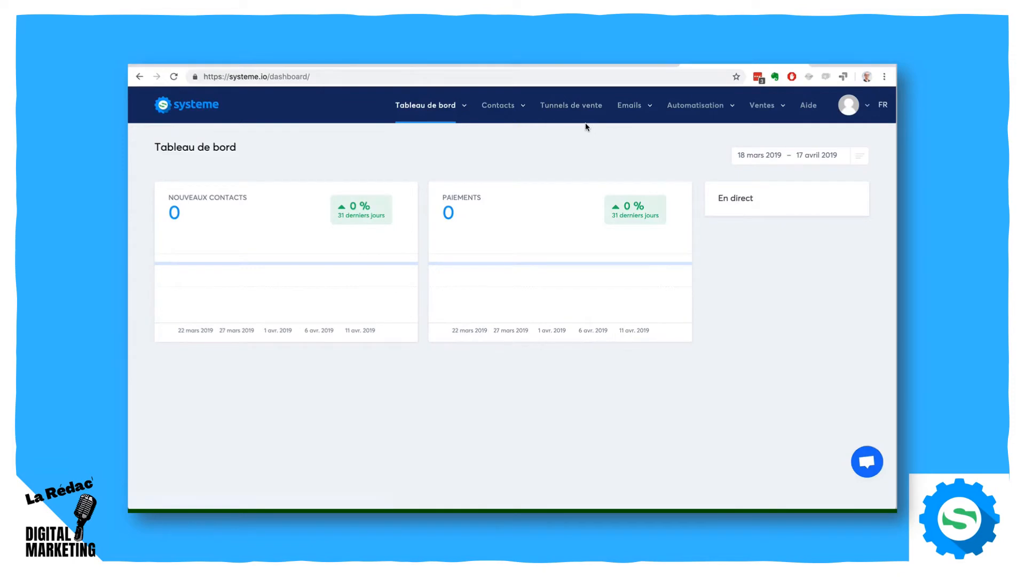
- Start a new newsletter with the subject La méthode "AGIR" pour investir dans l'immobilier
click(638, 107)
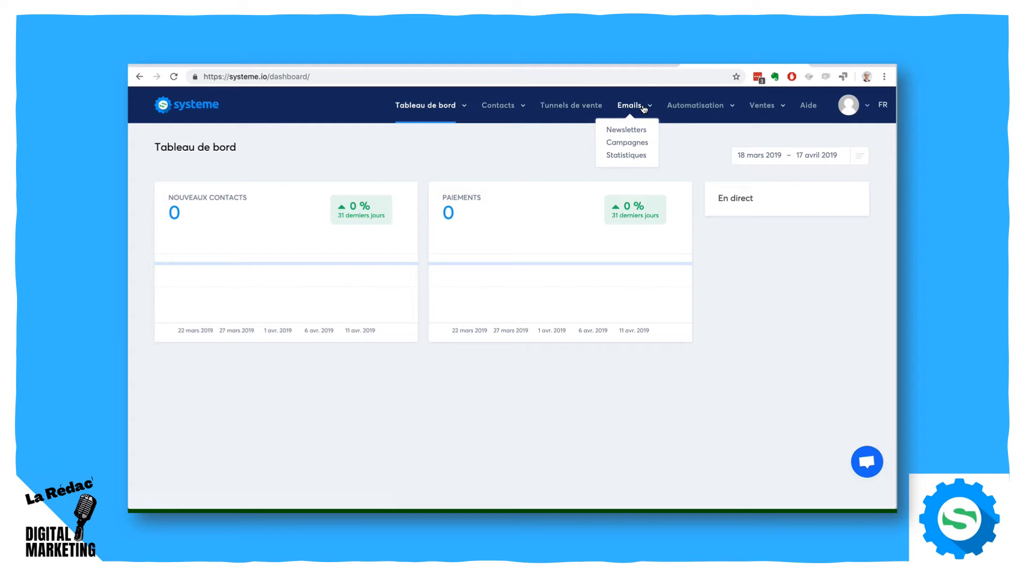
click(626, 131)
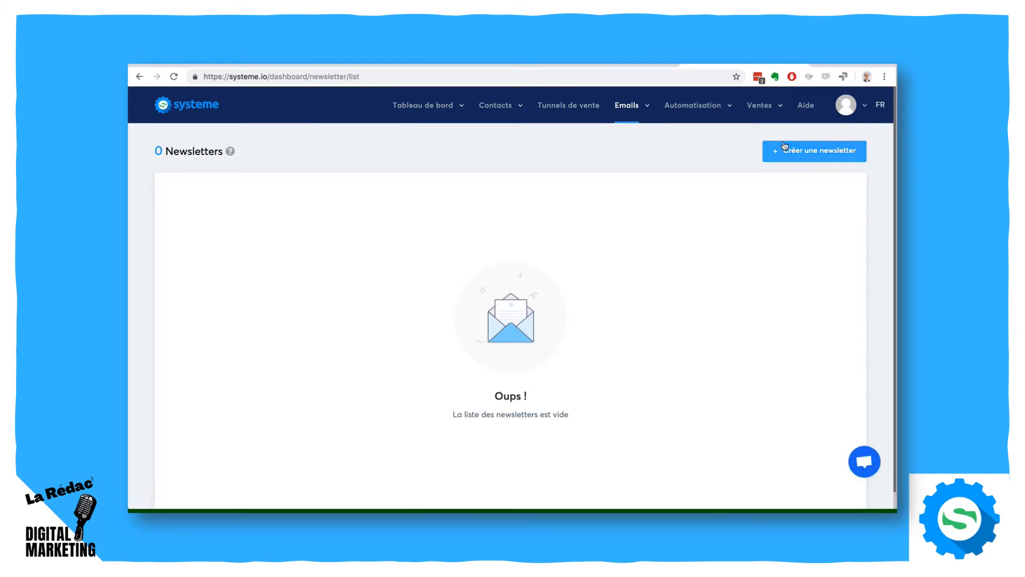
mouse_move(630, 109)
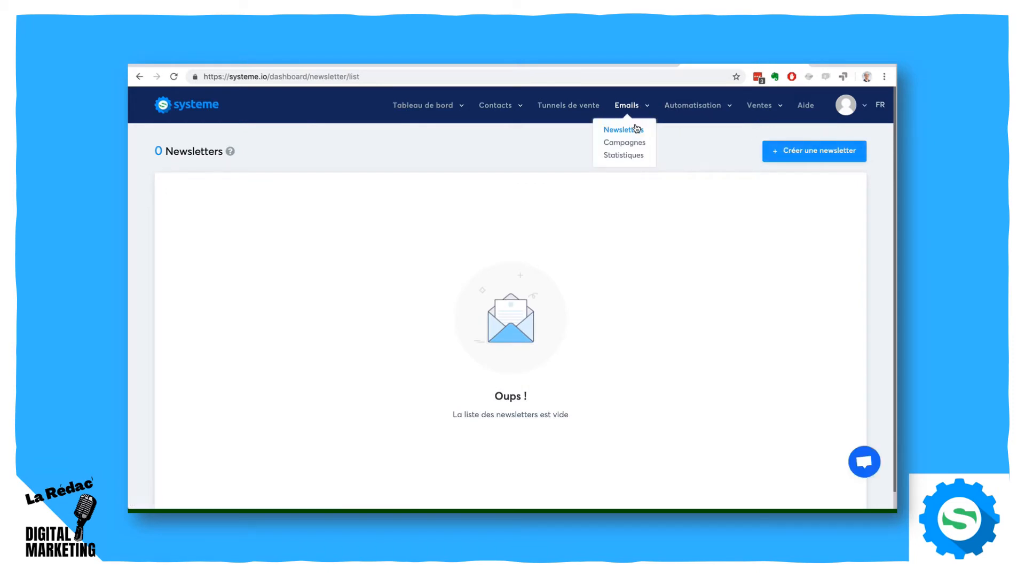
click(812, 151)
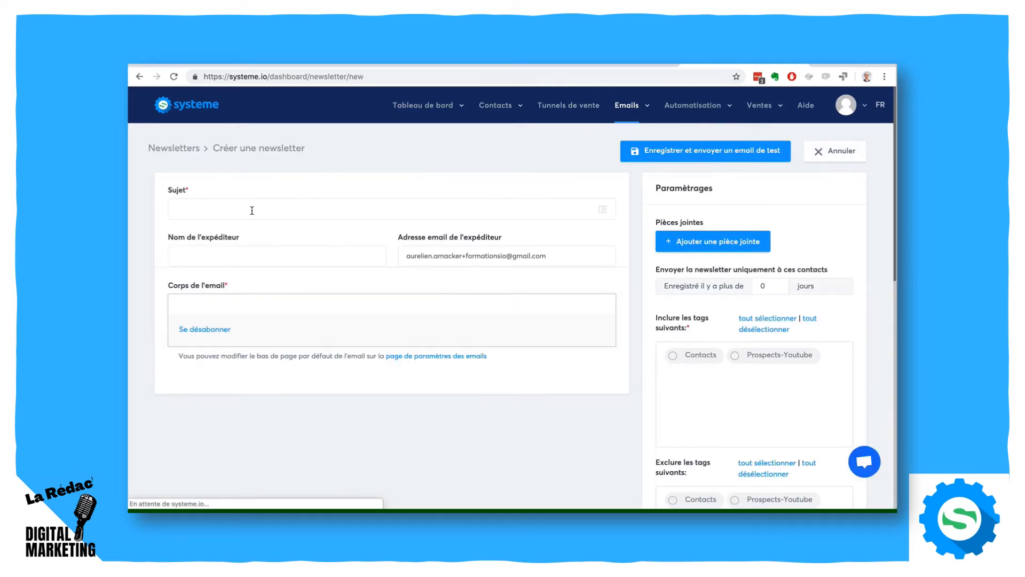
click(252, 210)
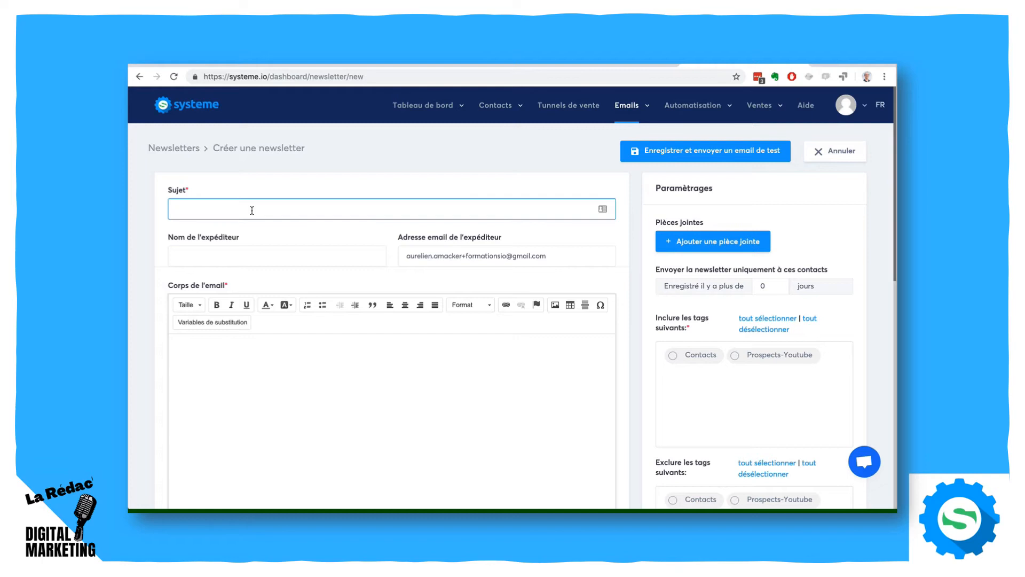
text(La méthode "AGIR" pour investir dans l'immobilier)
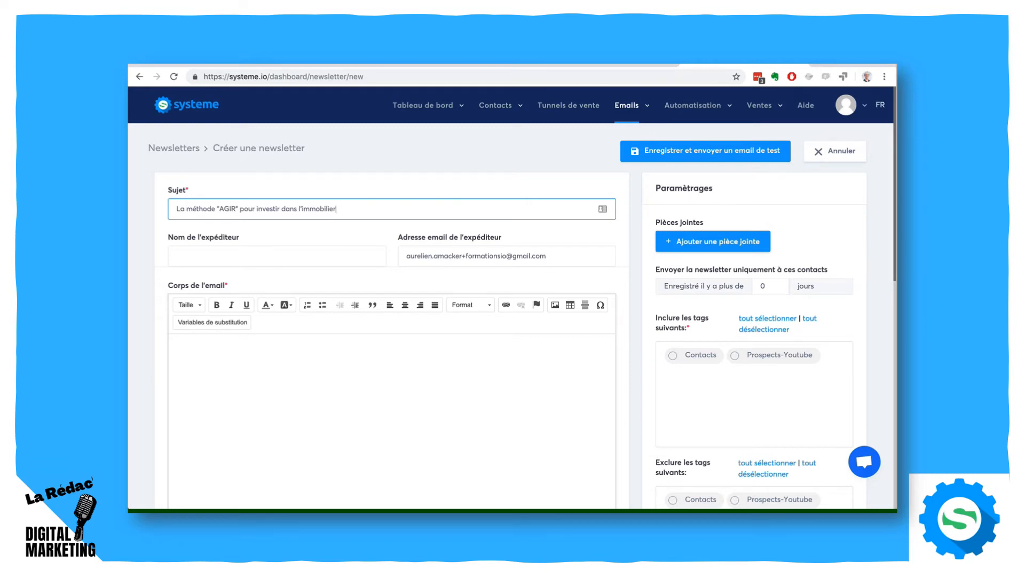
- Check the newsletter's sender name field and open the account's email settings to view the default sender details
click(225, 256)
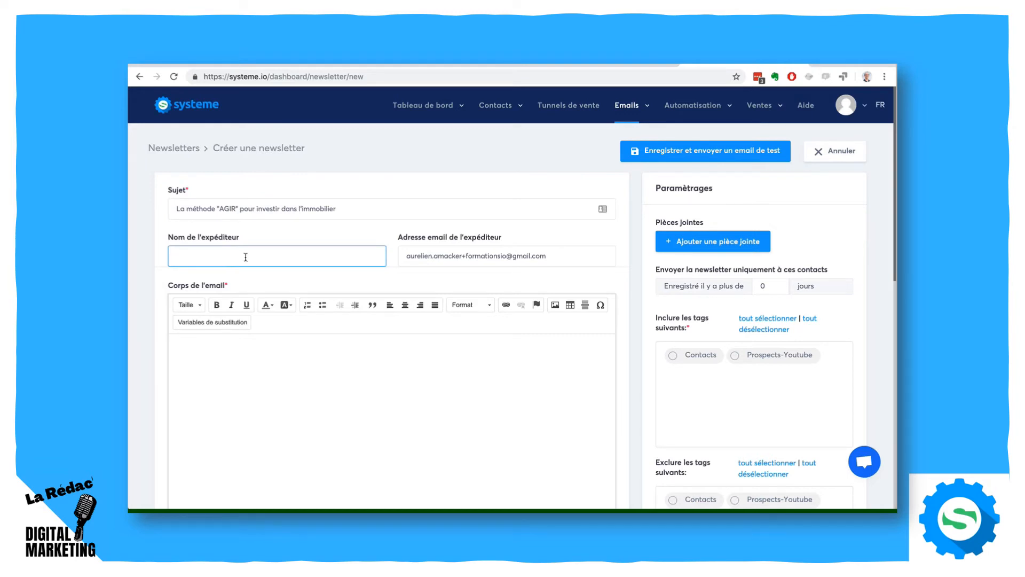
click(849, 109)
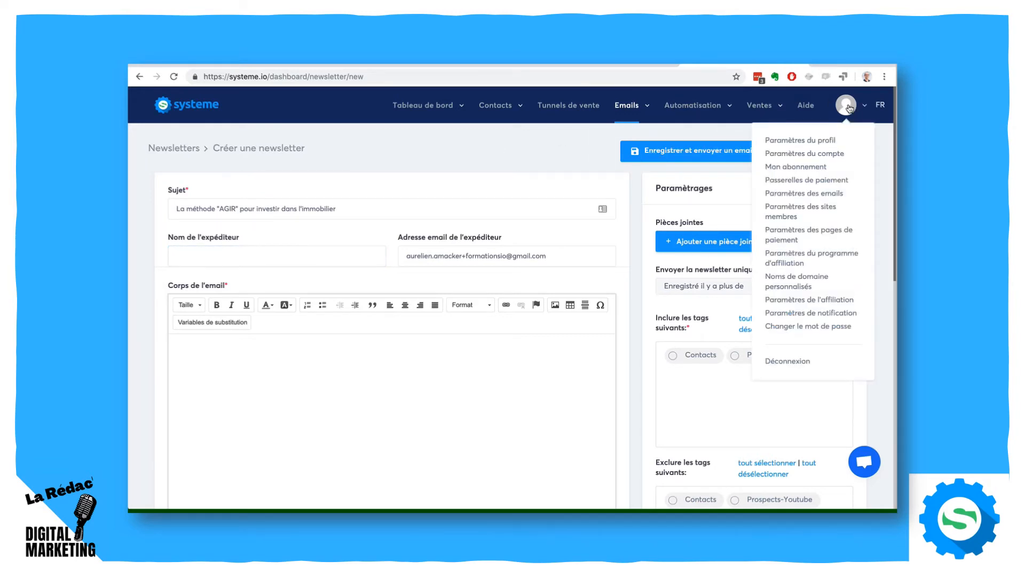
click(814, 194)
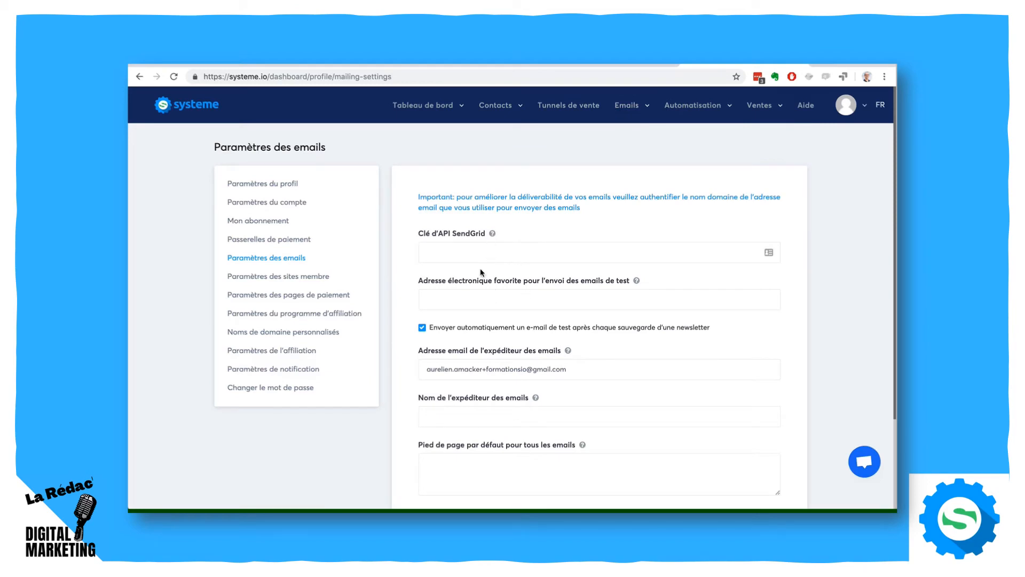
- Check the help for the SendGrid API key and look at the preferred address for test emails
click(460, 249)
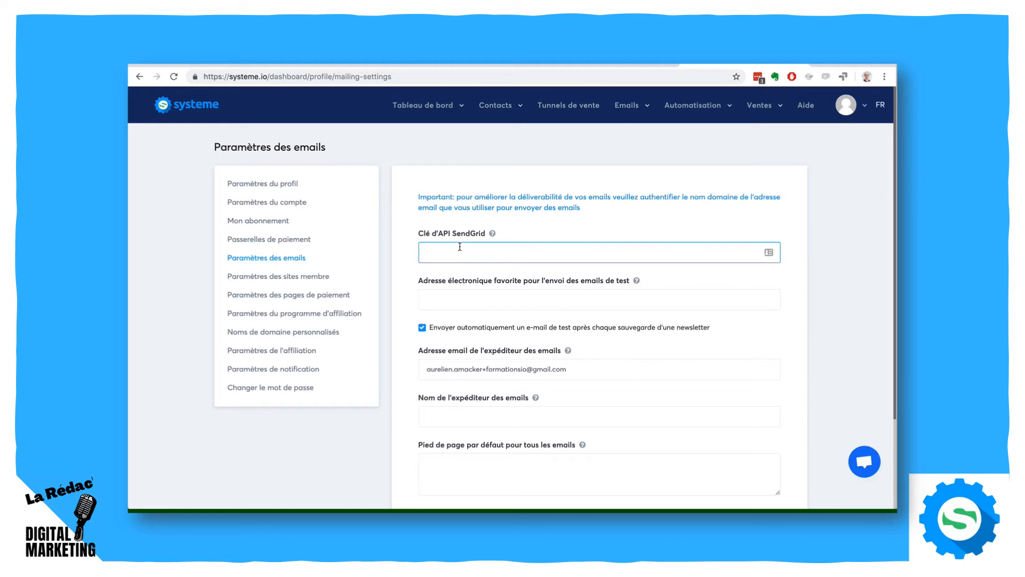
click(492, 233)
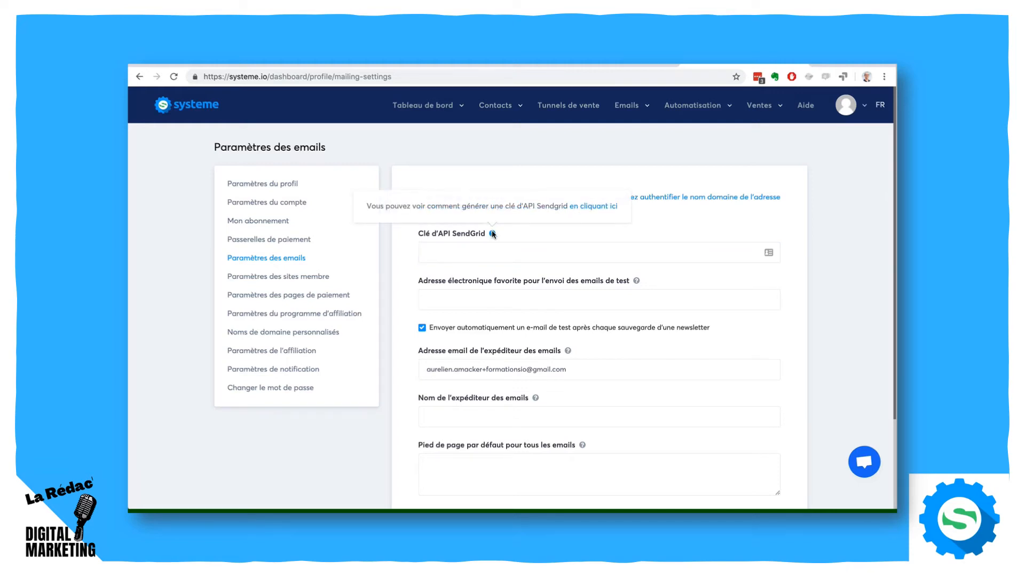
click(516, 245)
click(496, 298)
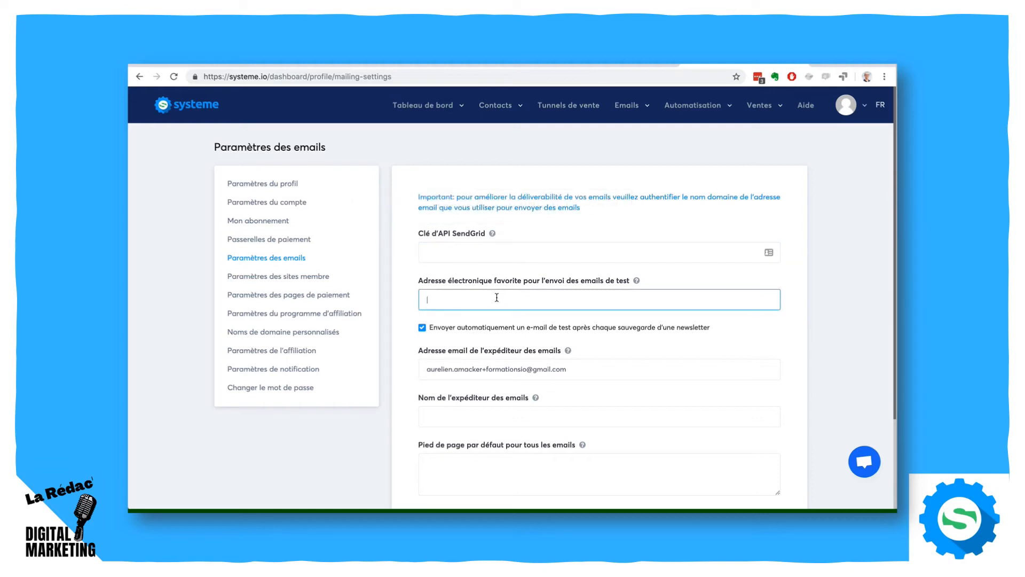
- Enter the sender's full name in the email settings, try to save them, and review the sender address
scroll(655, 384, down, 3)
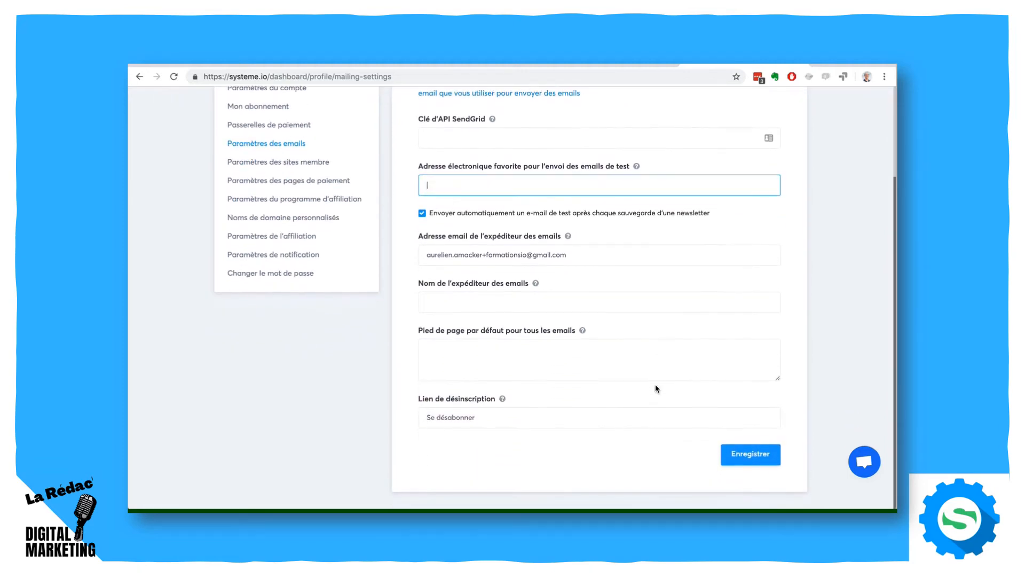
click(488, 301)
text(Au)
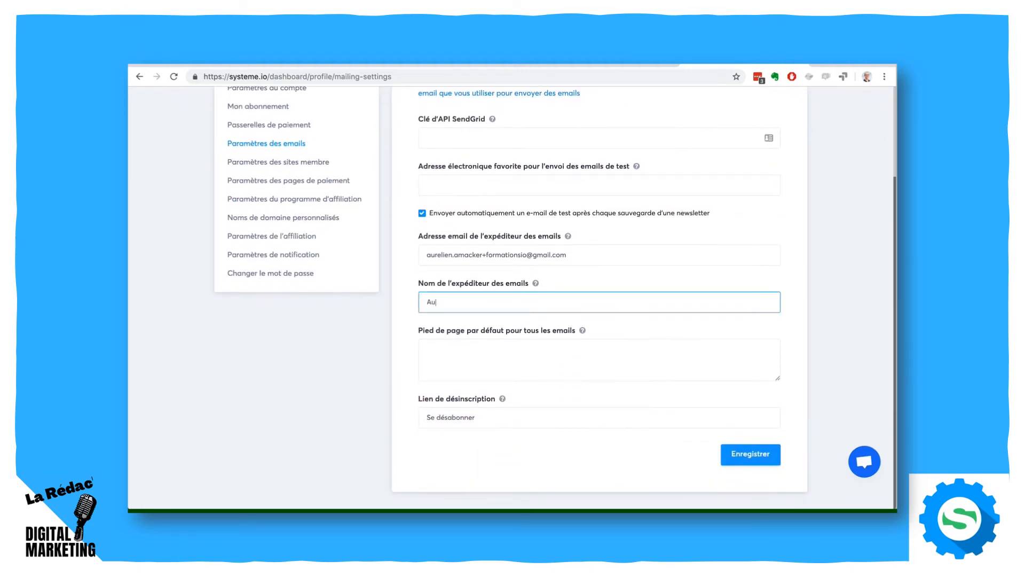
text(relien Amacker)
click(516, 354)
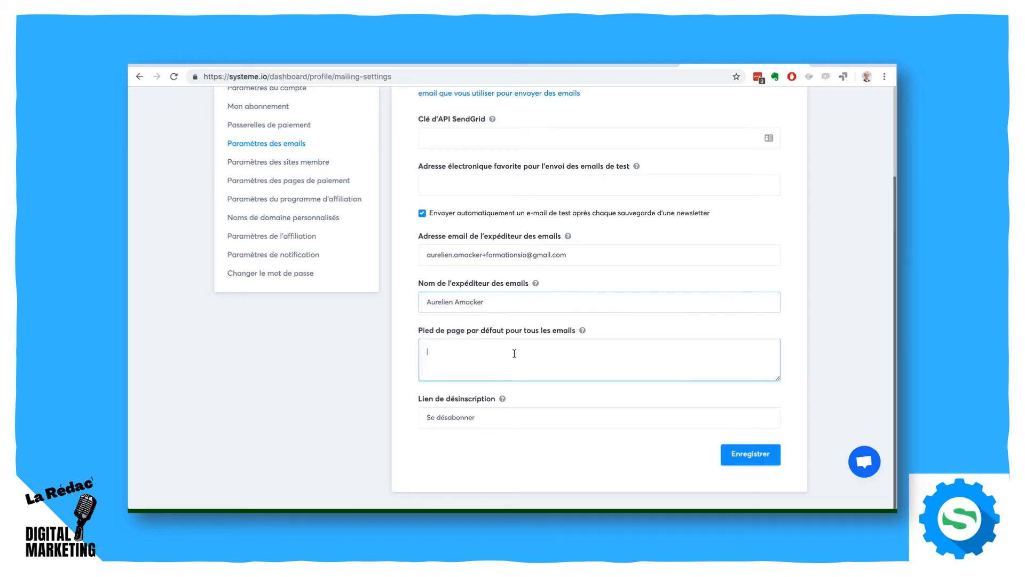
click(749, 455)
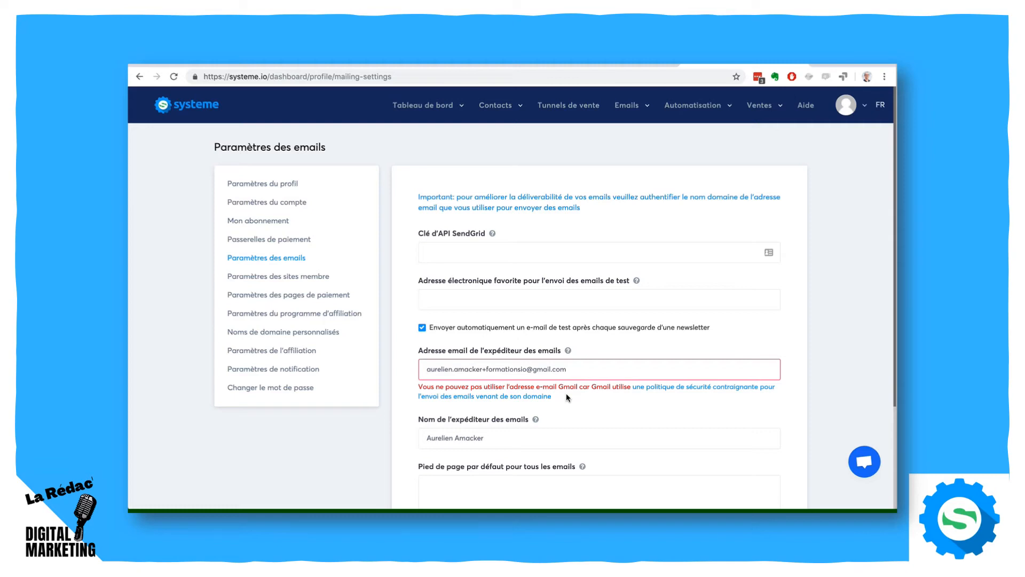
drag(571, 369, 412, 368)
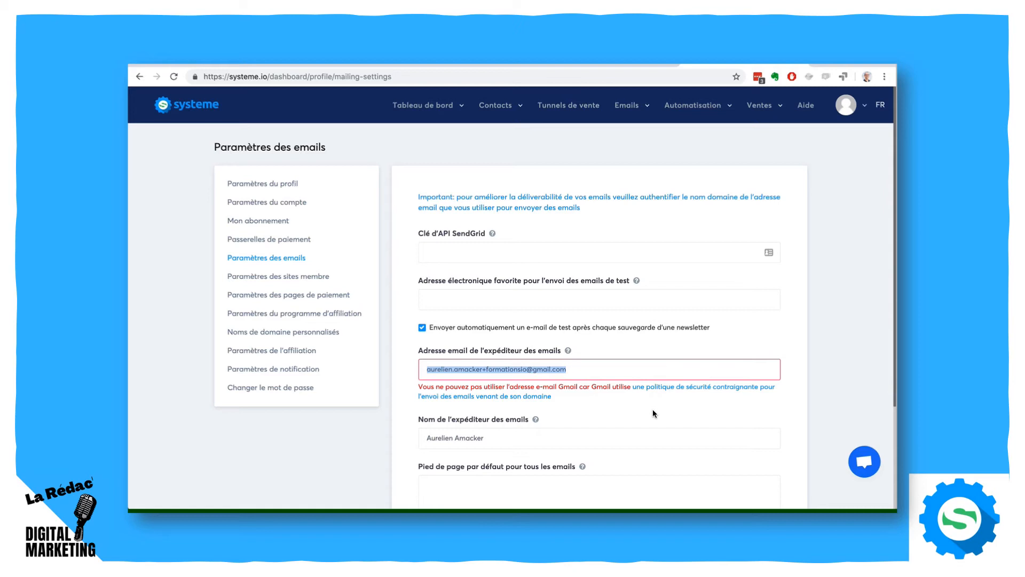
scroll(772, 371, down, 3)
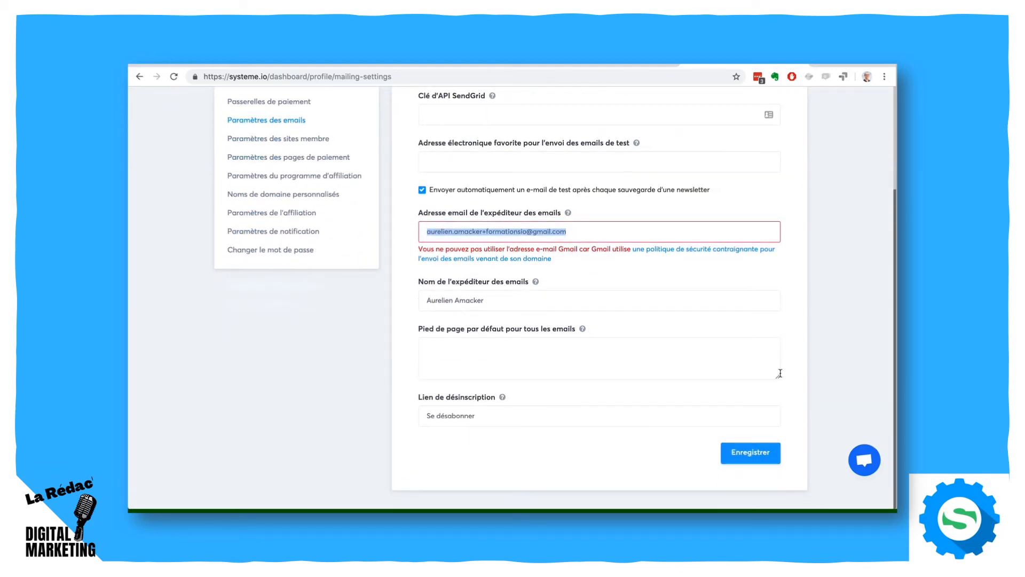
scroll(780, 372, up, 3)
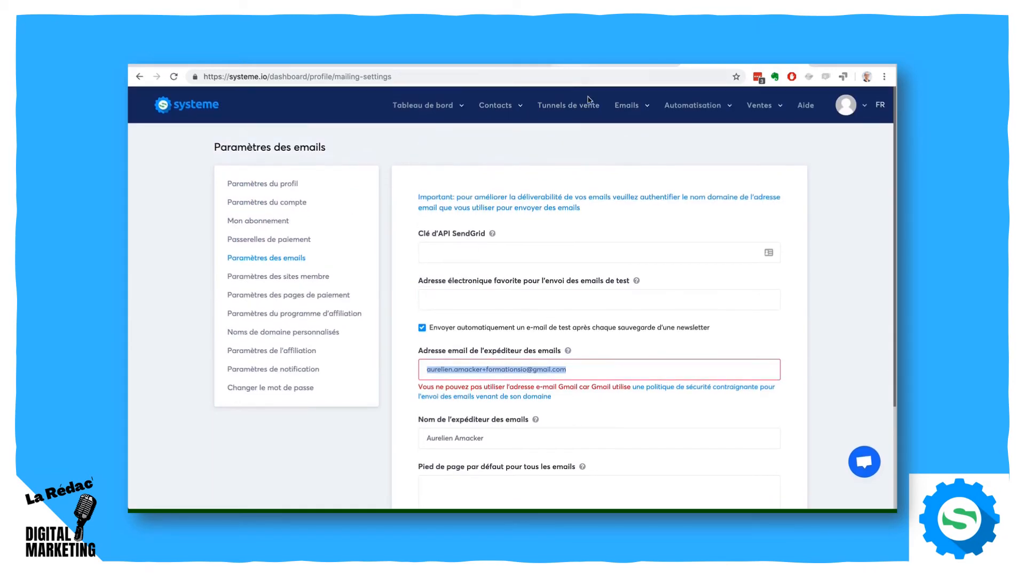
- Return to the newsletters and start a new blank one, ready for its subject and body
mouse_move(626, 107)
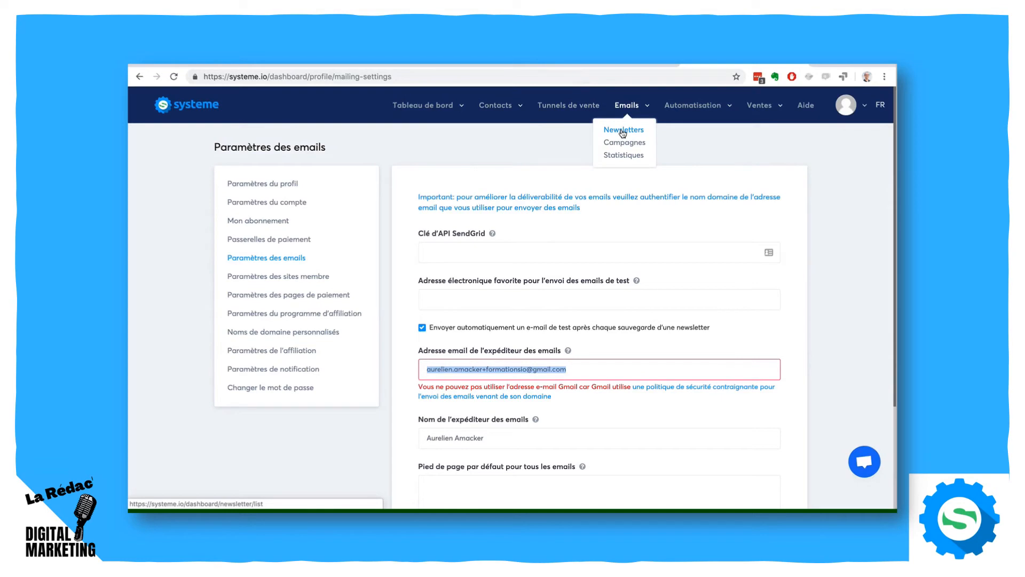
click(623, 130)
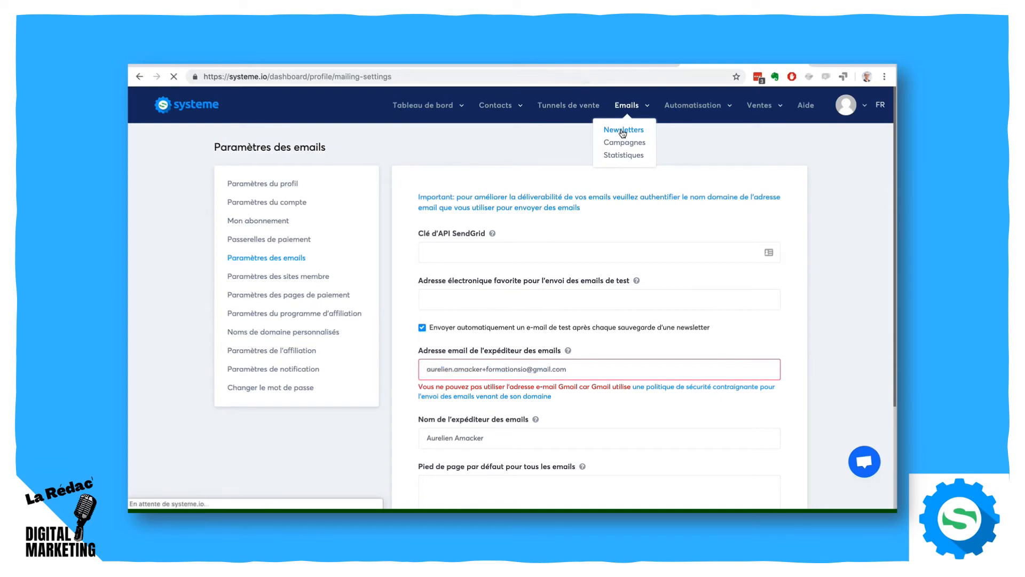
click(815, 150)
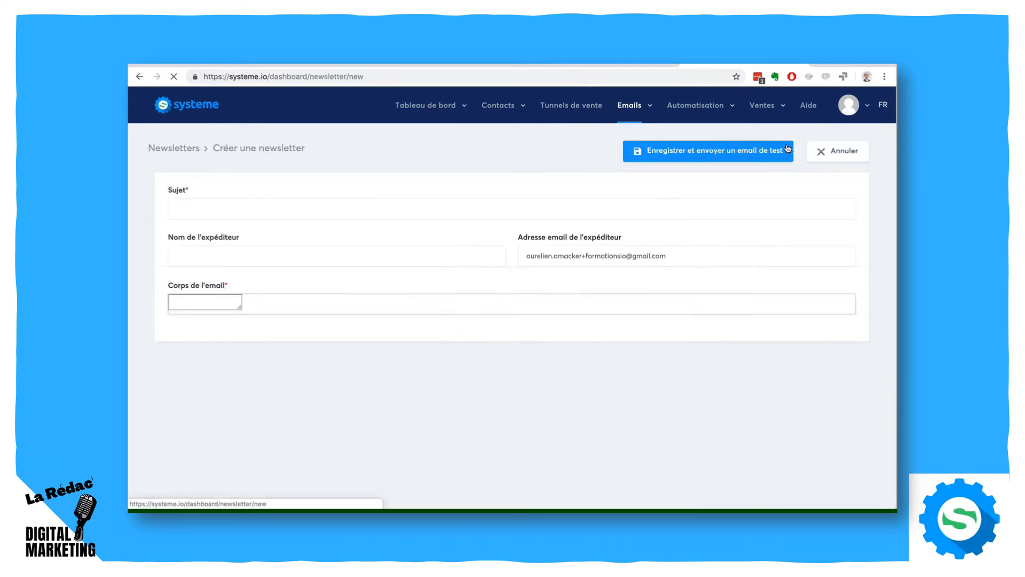
click(305, 212)
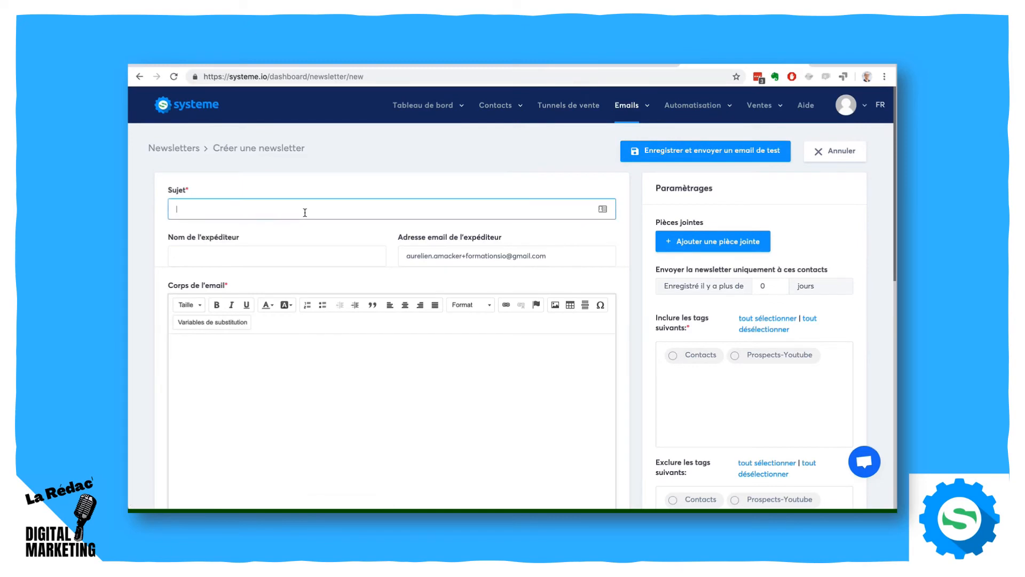
click(281, 366)
scroll(481, 324, down, 2)
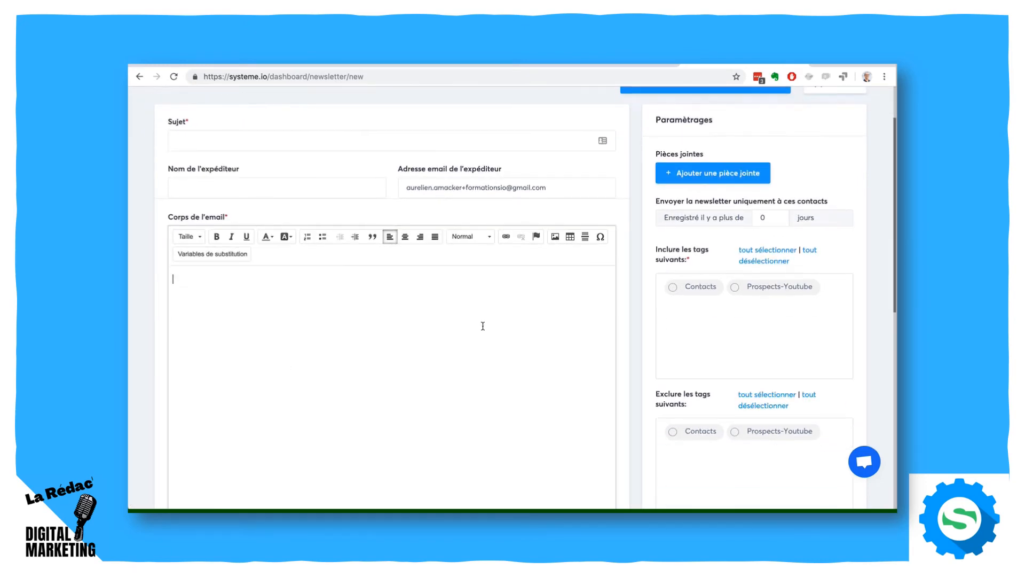
- Include the Contacts and Prospects-Youtube tags and limit the newsletter to contacts registered more than 14 days ago
click(673, 287)
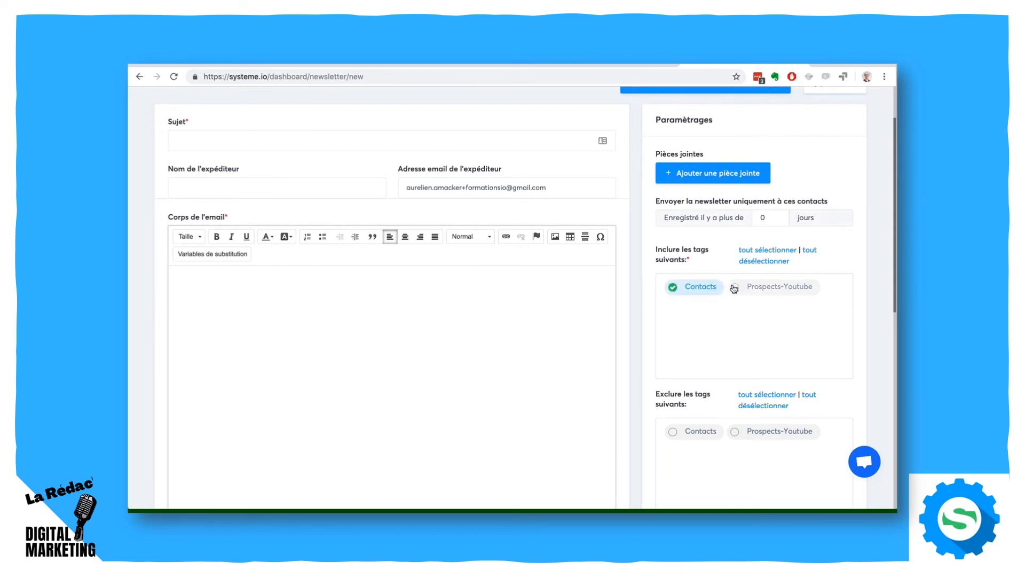
click(741, 288)
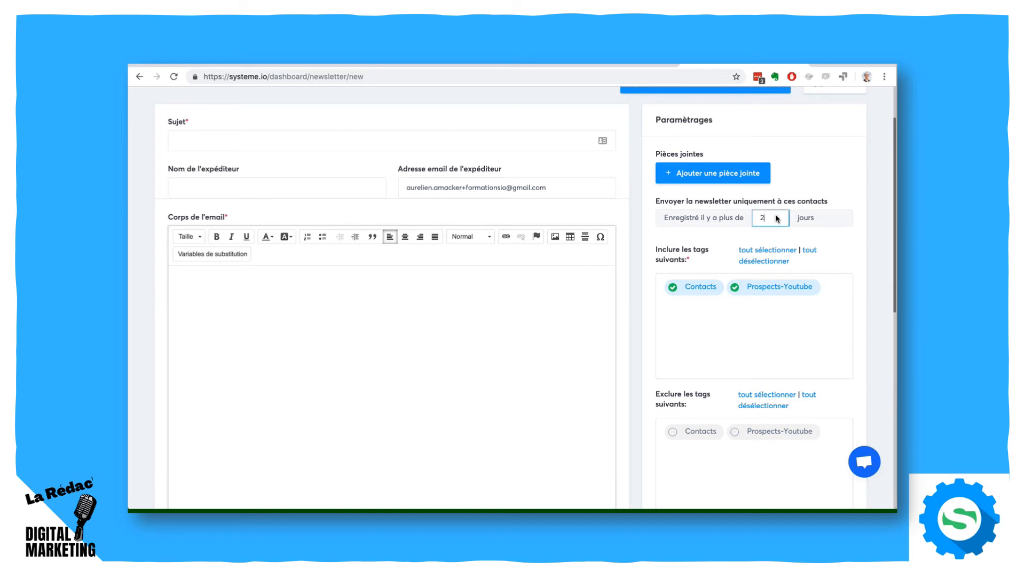
key(BackSpace)
text(13)
- Exclude the Contacts tag from the newsletter's recipients, leaving only Prospects-Youtube included
scroll(826, 261, down, 3)
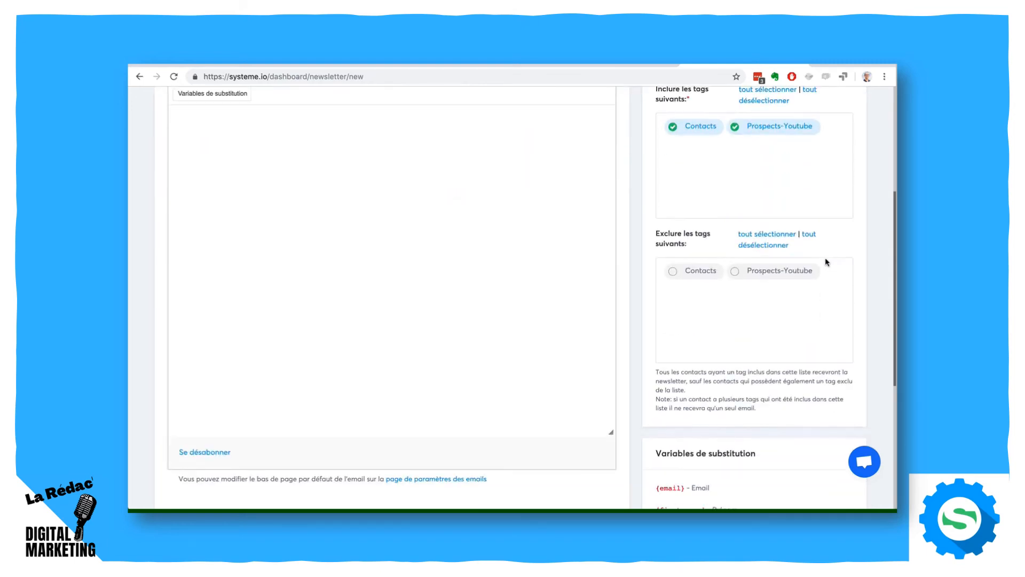
click(691, 274)
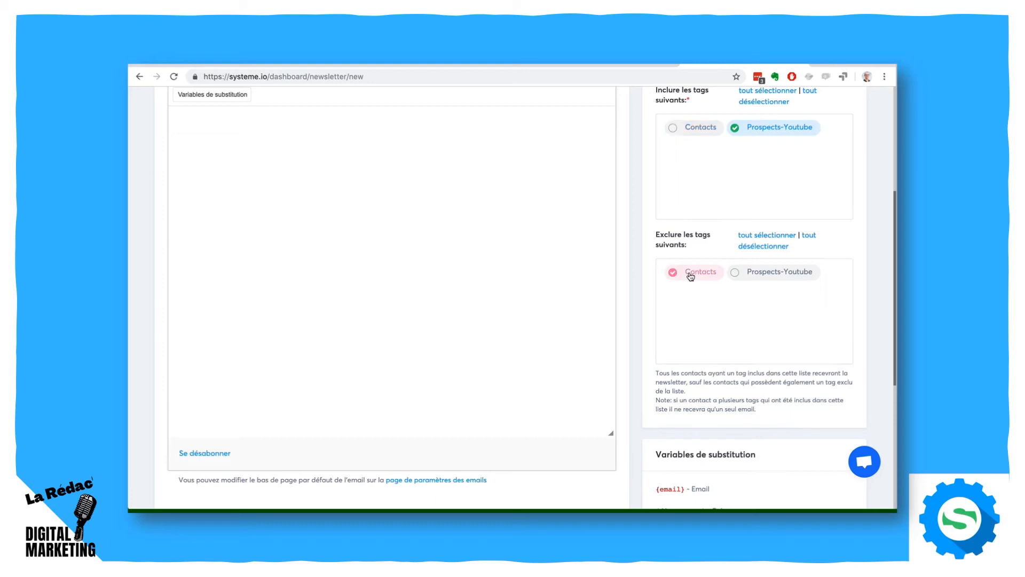
click(683, 132)
click(675, 271)
- Review the substitution variables and copy {phone_number} into the newsletter's body
scroll(865, 334, down, 3)
scroll(865, 334, down, 2)
scroll(707, 293, down, 1)
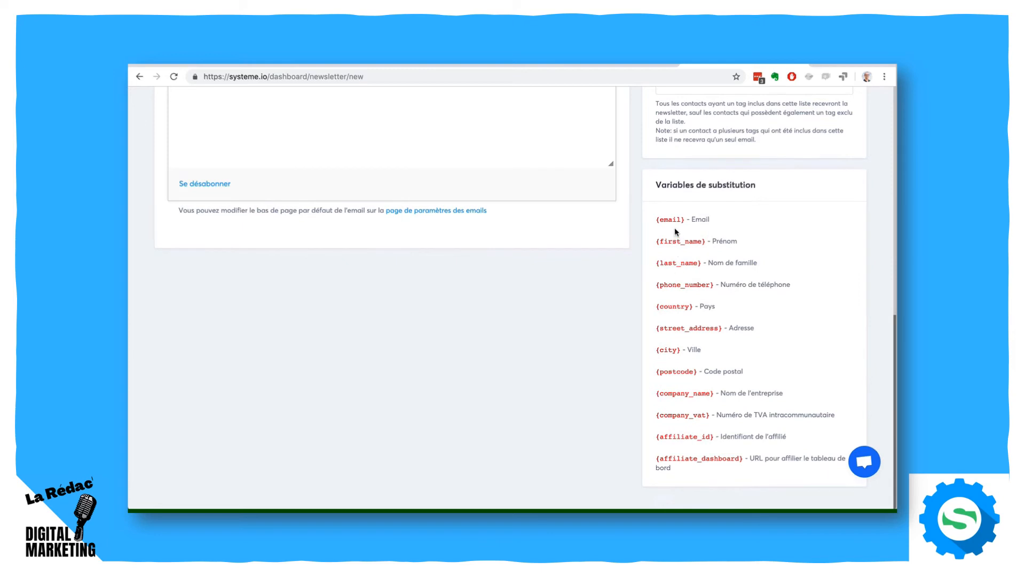
double_click(721, 241)
double_click(714, 262)
drag(721, 285, 775, 287)
drag(715, 284, 653, 284)
scroll(476, 239, up, 4)
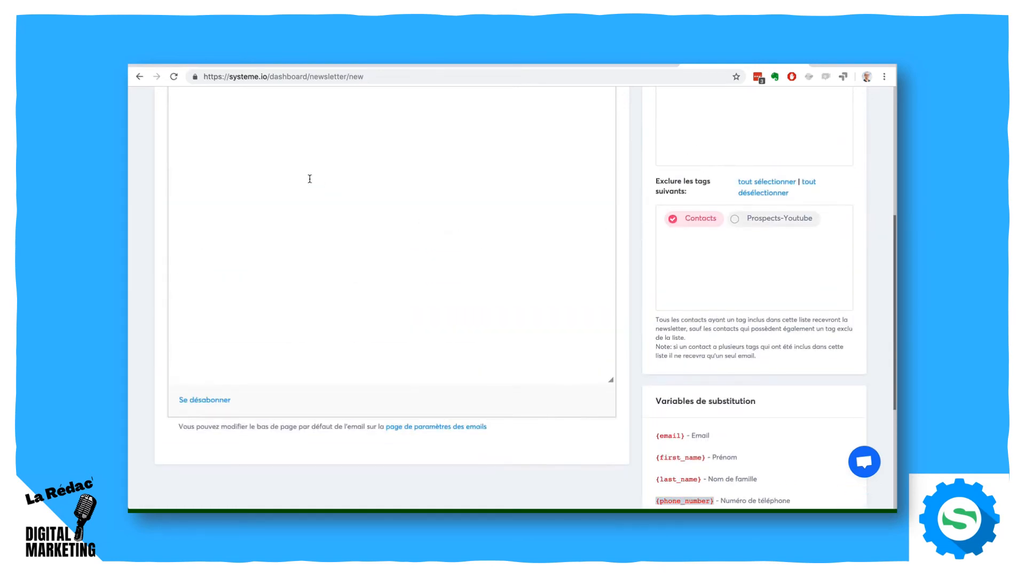
scroll(310, 178, up, 3)
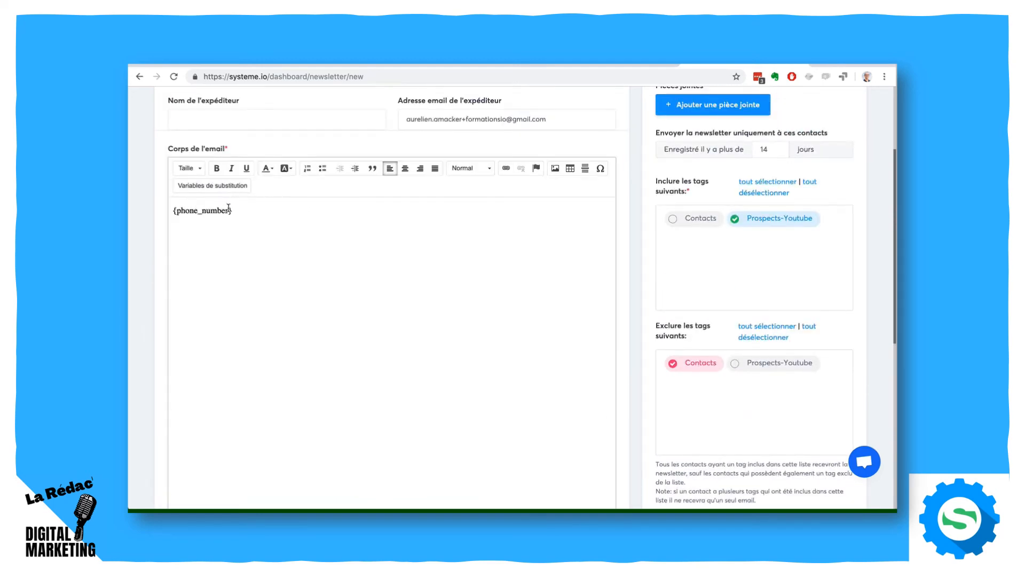
drag(228, 207, 178, 209)
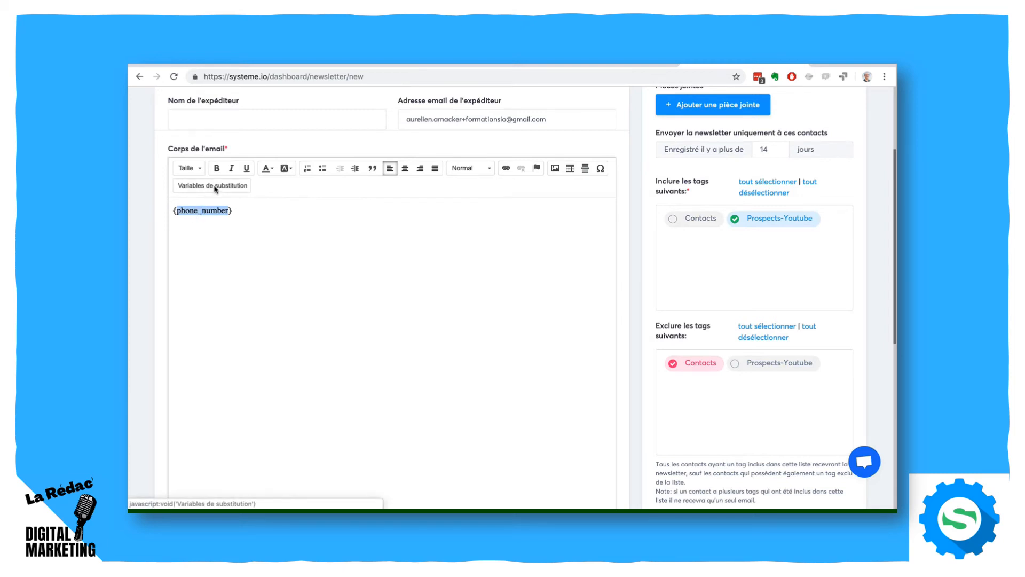
scroll(284, 245, up, 2)
click(245, 299)
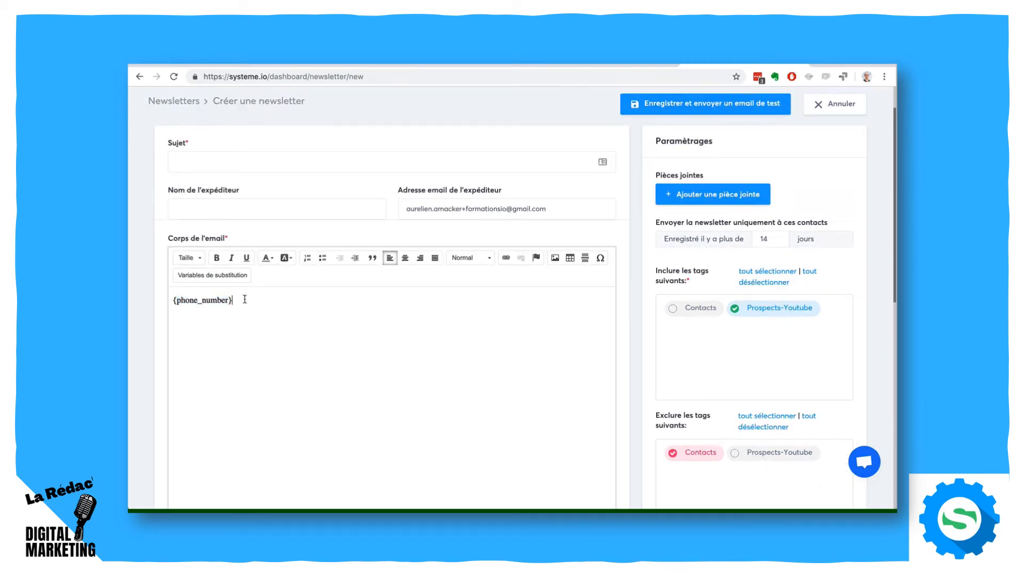
triple_click(251, 298)
scroll(215, 296, up, 1)
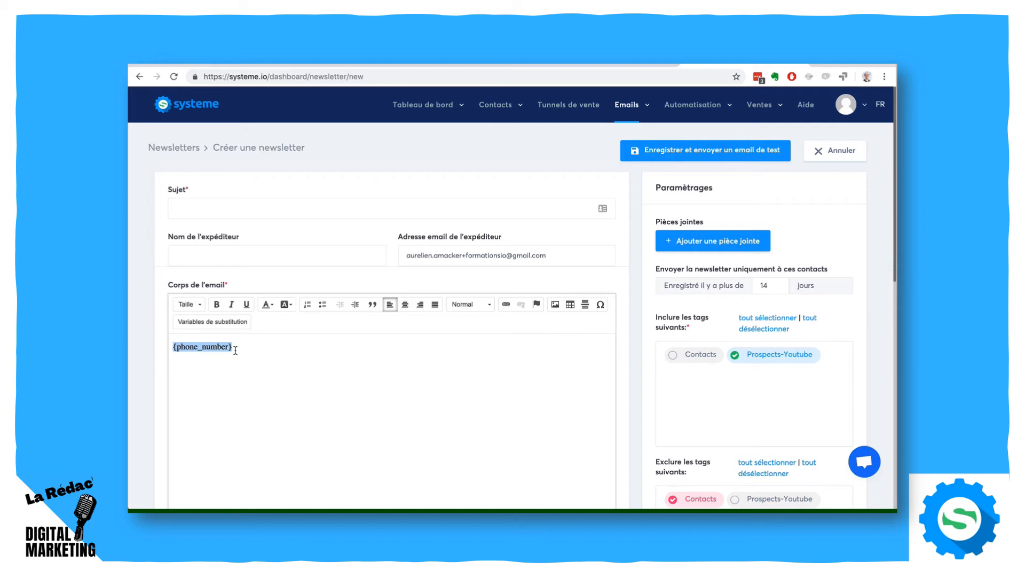
drag(249, 348, 169, 342)
click(315, 360)
scroll(315, 360, down, 5)
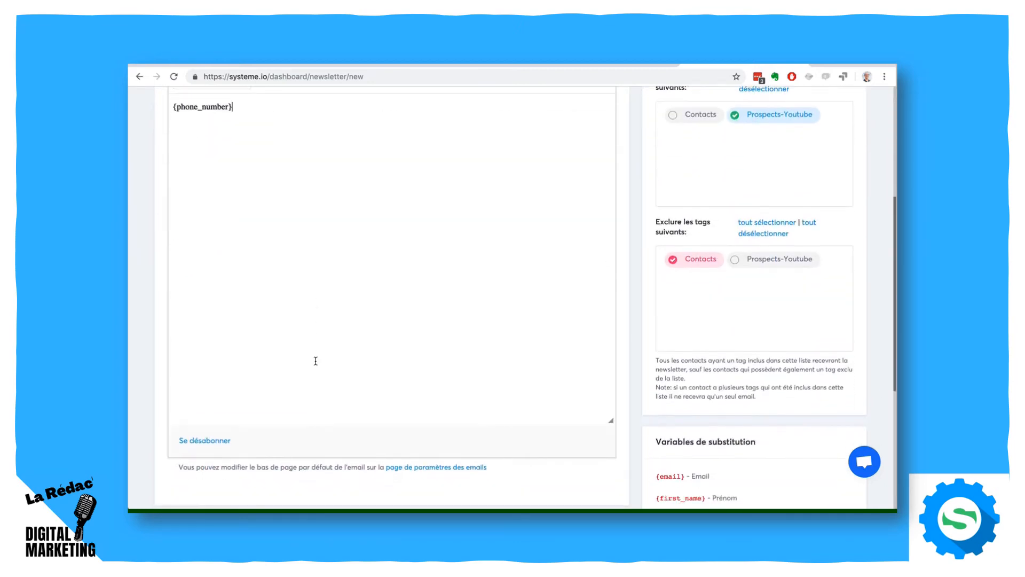
- Set the newsletter's subject to "titre" and try to save it with a test email
scroll(316, 361, up, 5)
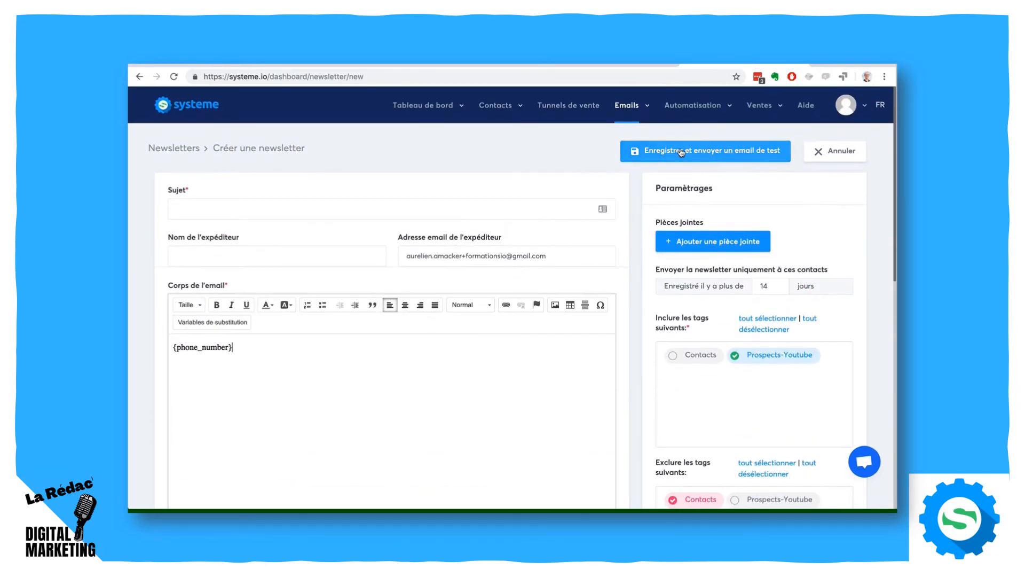
click(683, 152)
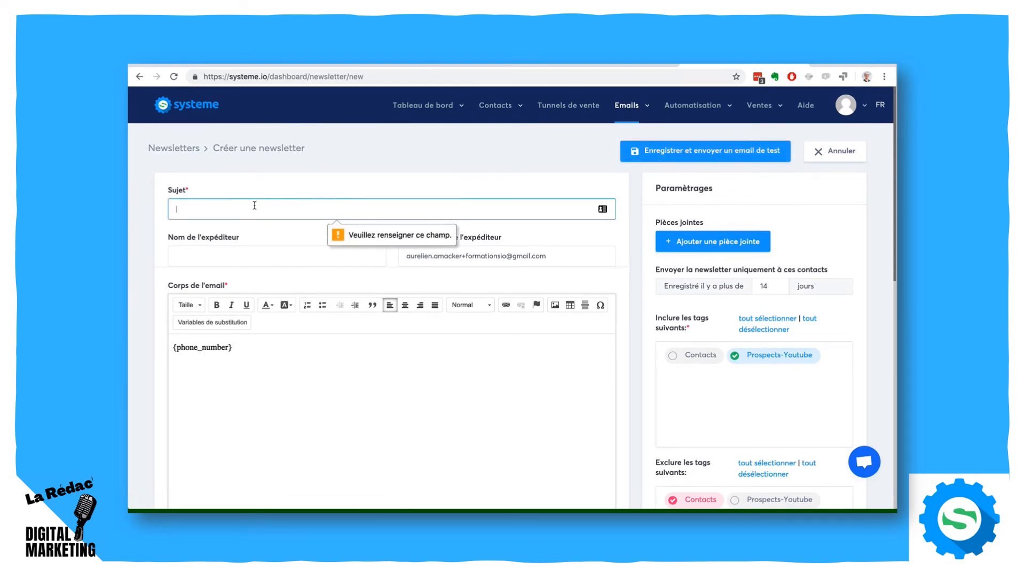
text(titre)
click(691, 153)
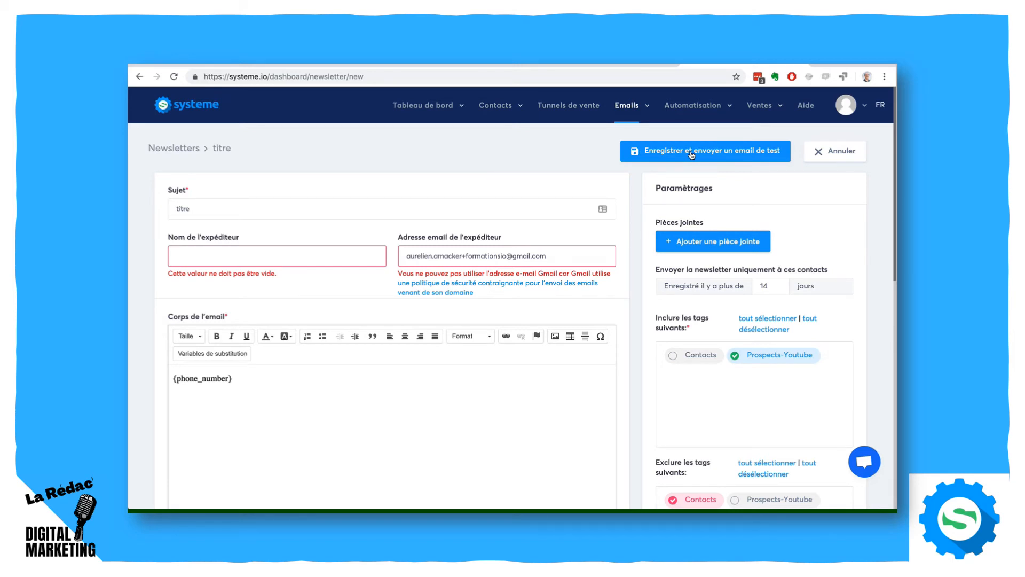
- Go to the email campaigns and start creating a new campaign
mouse_move(630, 109)
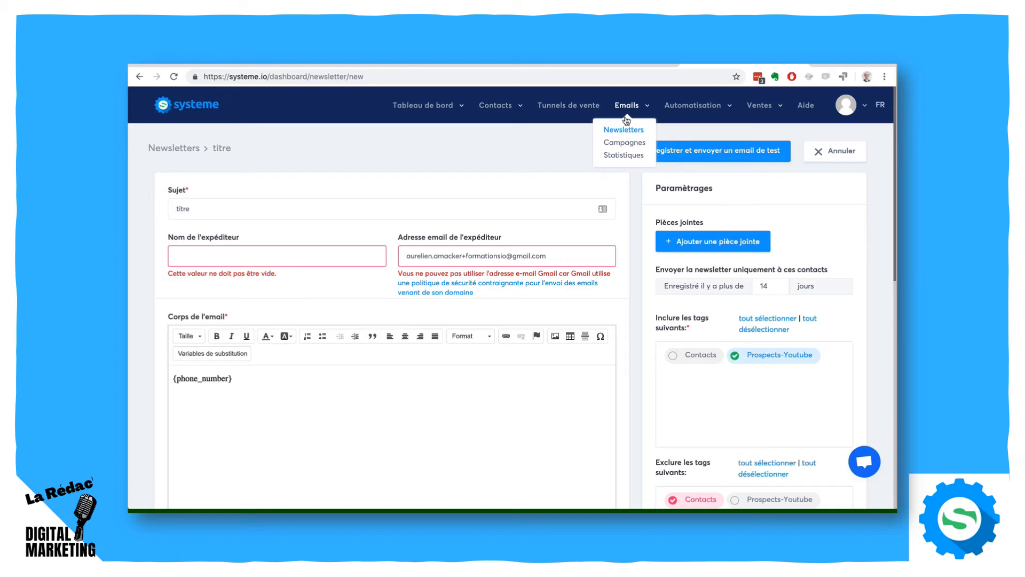
click(623, 147)
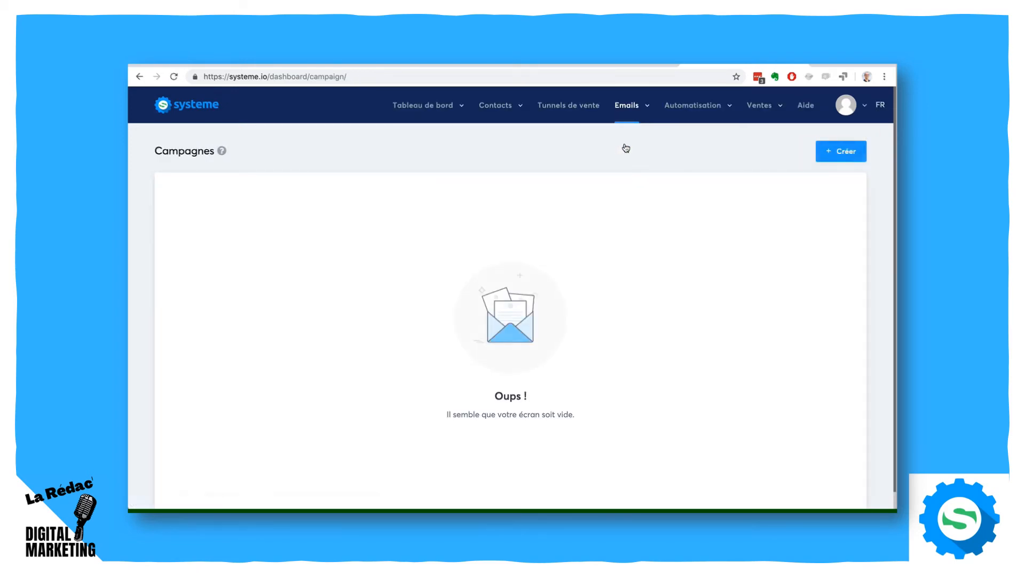
click(854, 150)
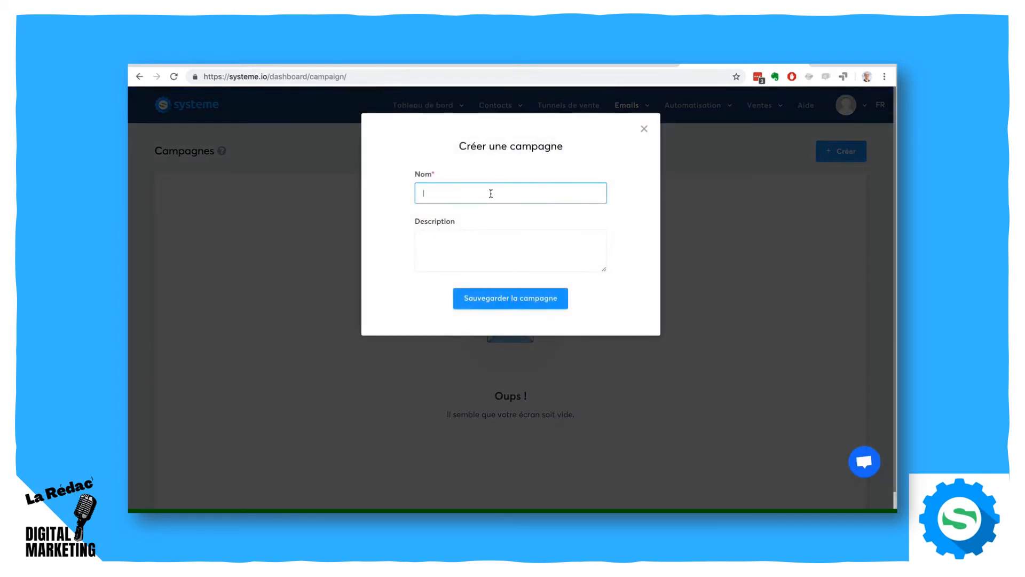
text(Campag)
key(BackSpace)
key(BackSpace)
key(BackSpace)
key(BackSpace)
key(BackSpace)
key(BackSpace)
- Name the campaign "7 conseils pour ...", reuse that text as its description, and save the campaign
text(7 conseils pour)
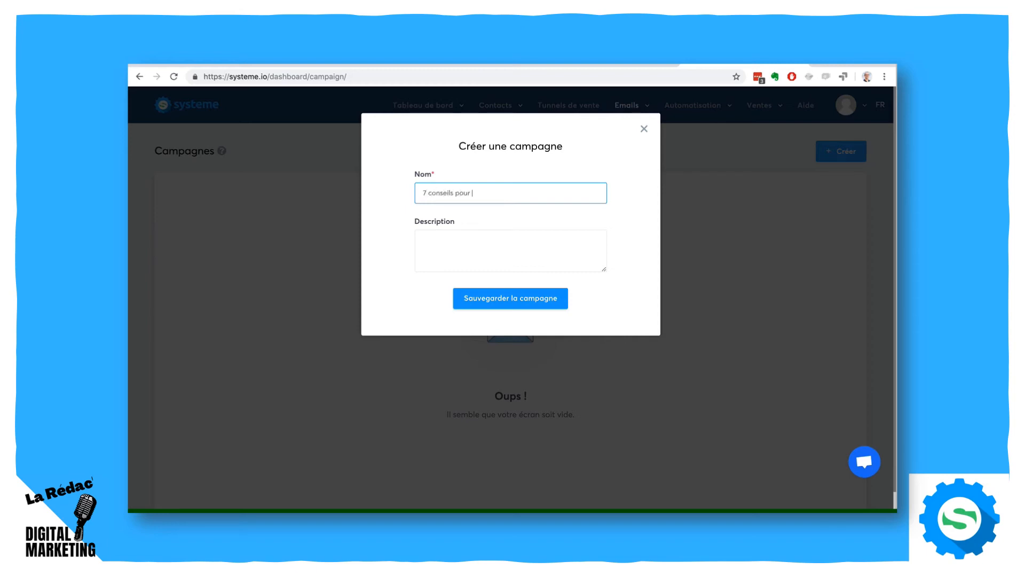
drag(481, 200, 404, 185)
key(ctrl+c)
click(472, 236)
key(ctrl+v)
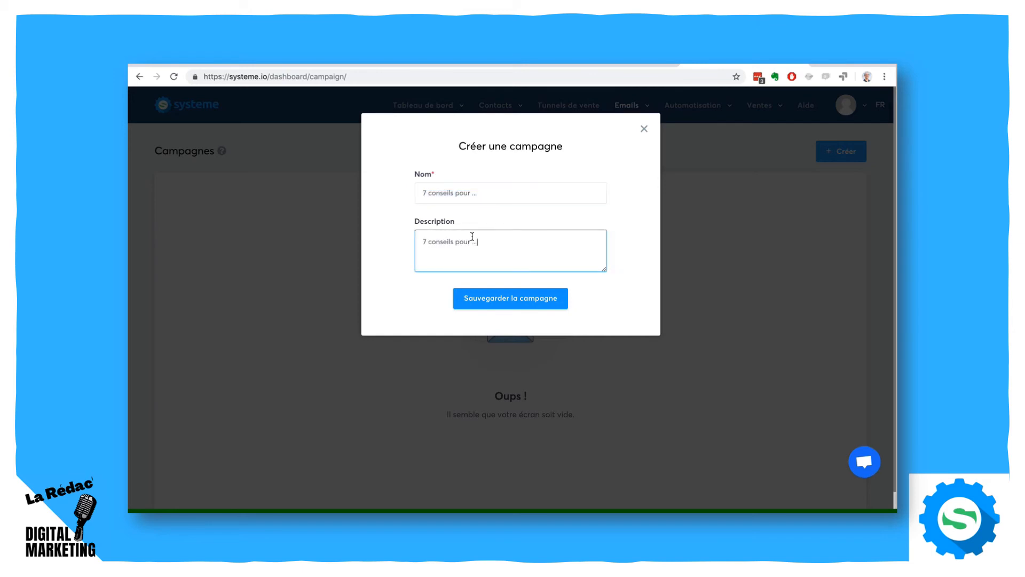
click(505, 297)
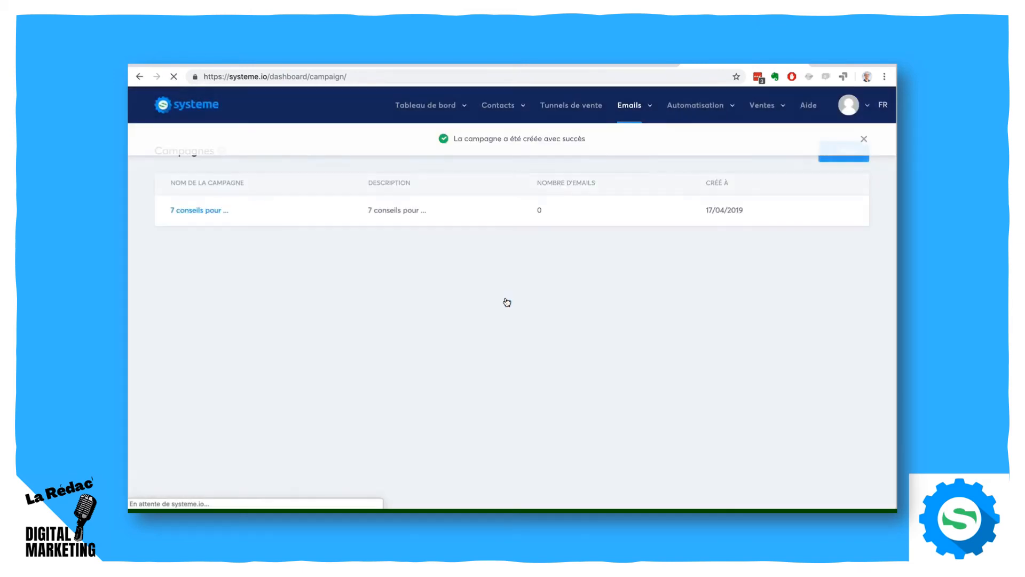
click(864, 140)
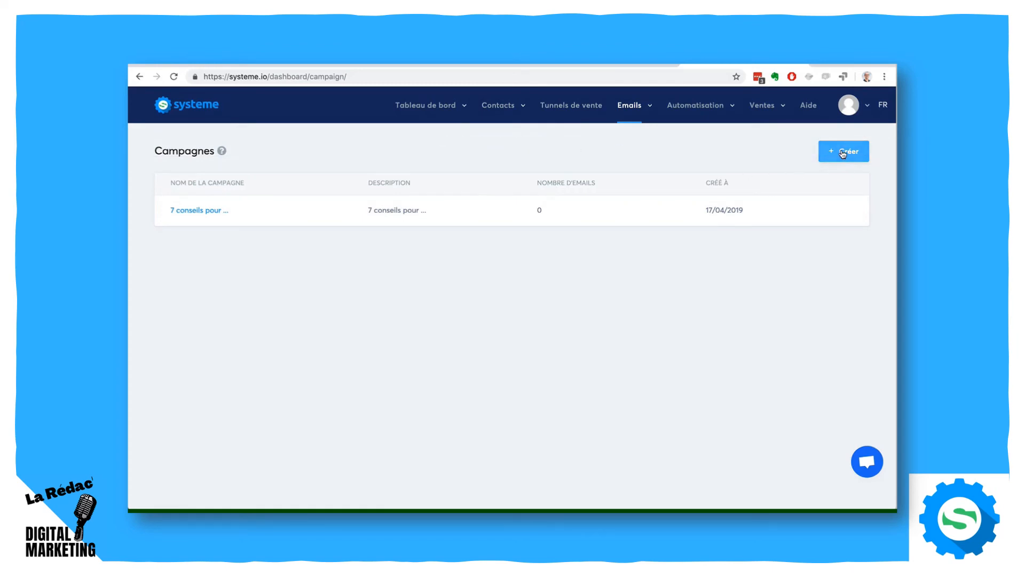
- Open the campaign "7 conseils pour ..." and start creating a new email step in it
click(210, 212)
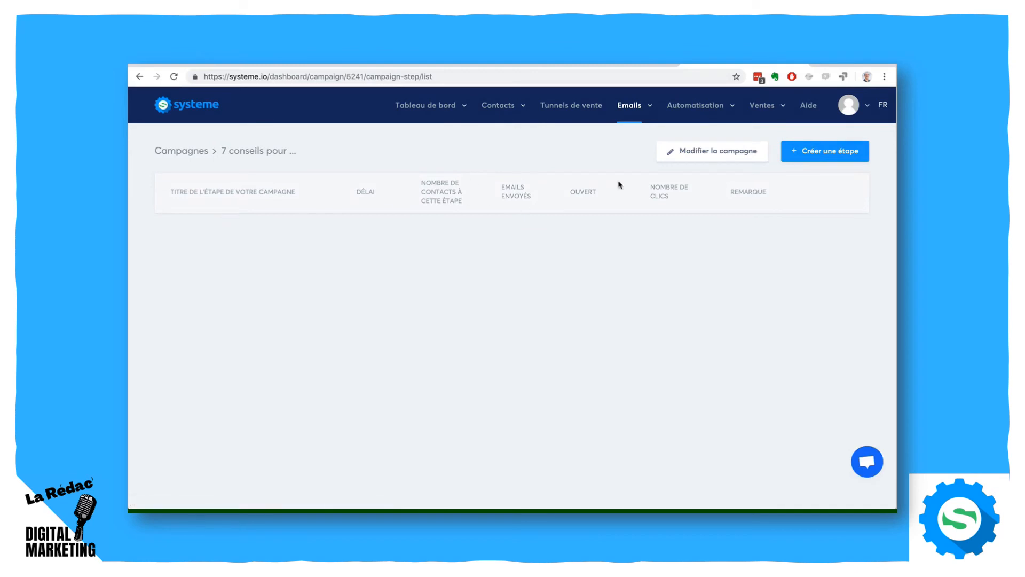
click(807, 154)
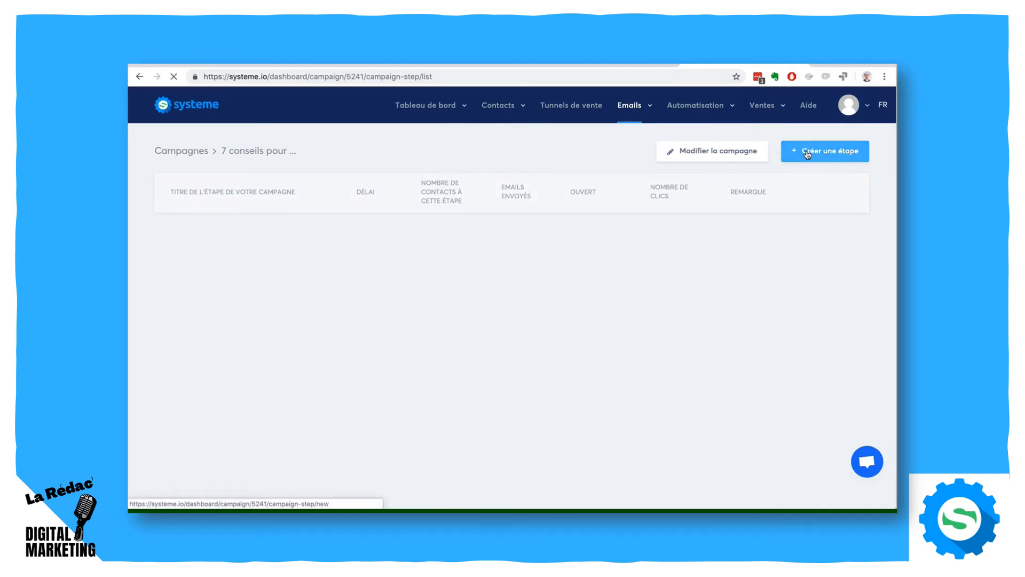
click(254, 210)
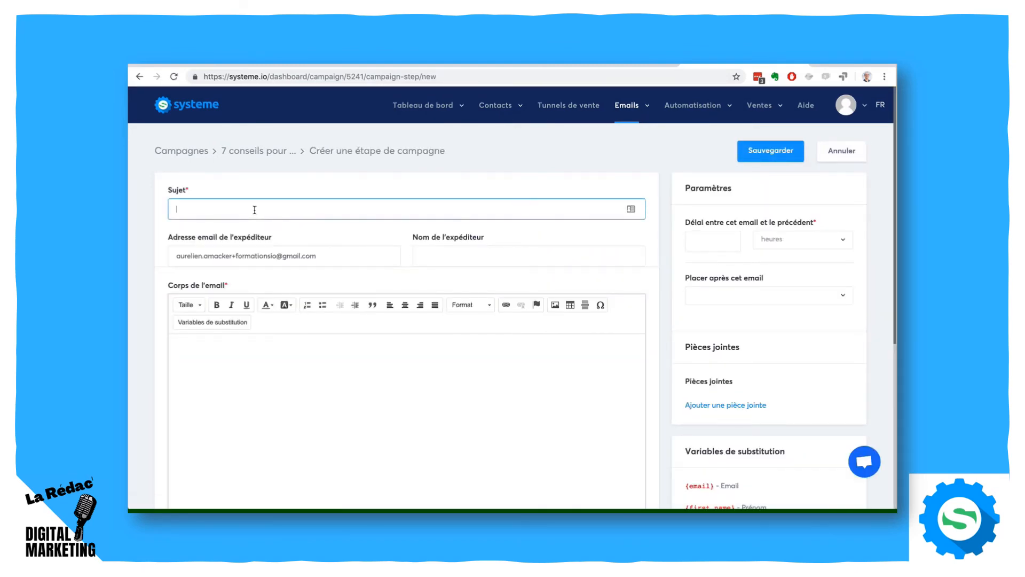
- Examine the campaign email's delay and placement options, and try saving the blank step before cancelling its creation
click(721, 238)
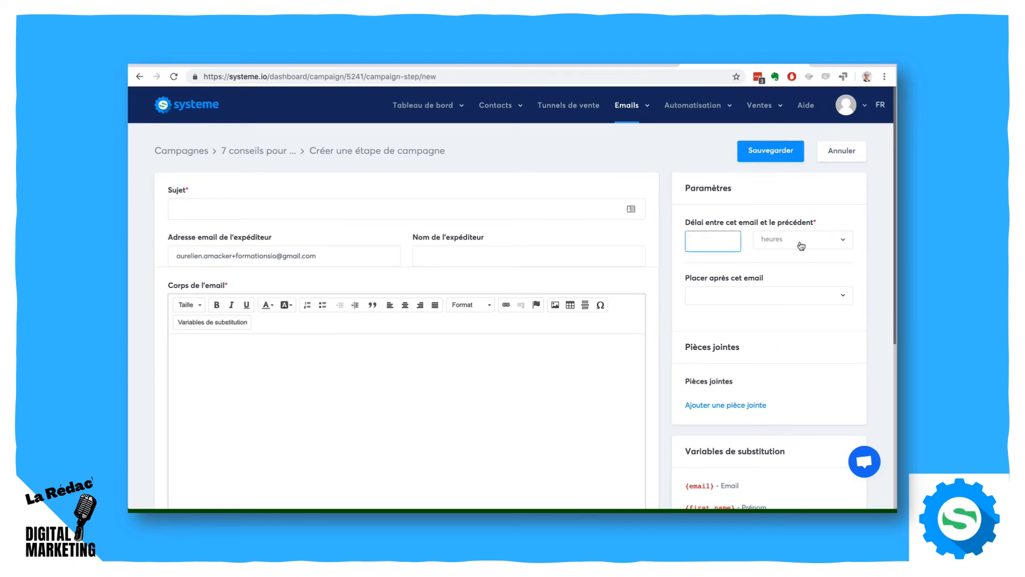
click(767, 296)
click(767, 296)
click(769, 151)
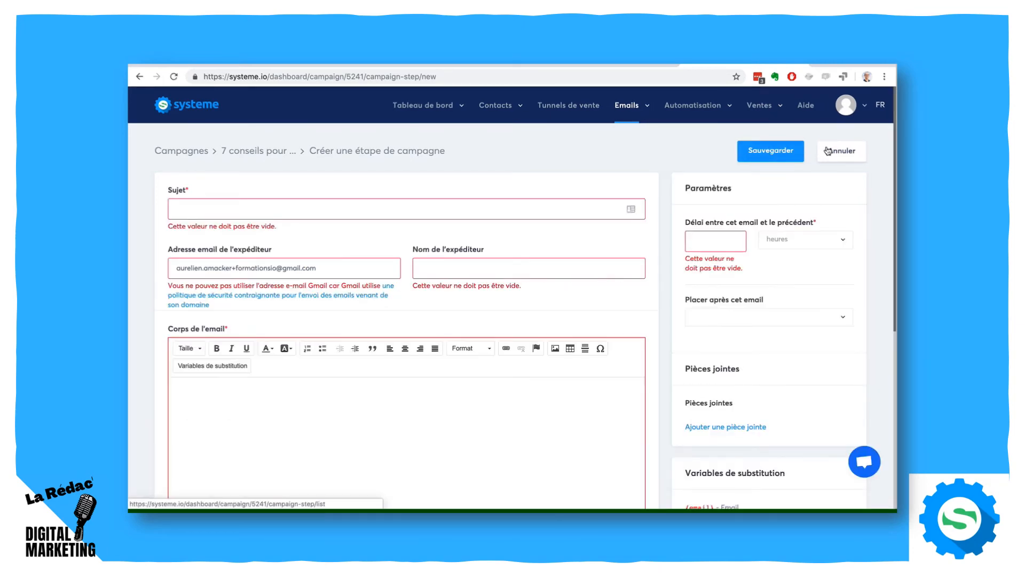
click(834, 150)
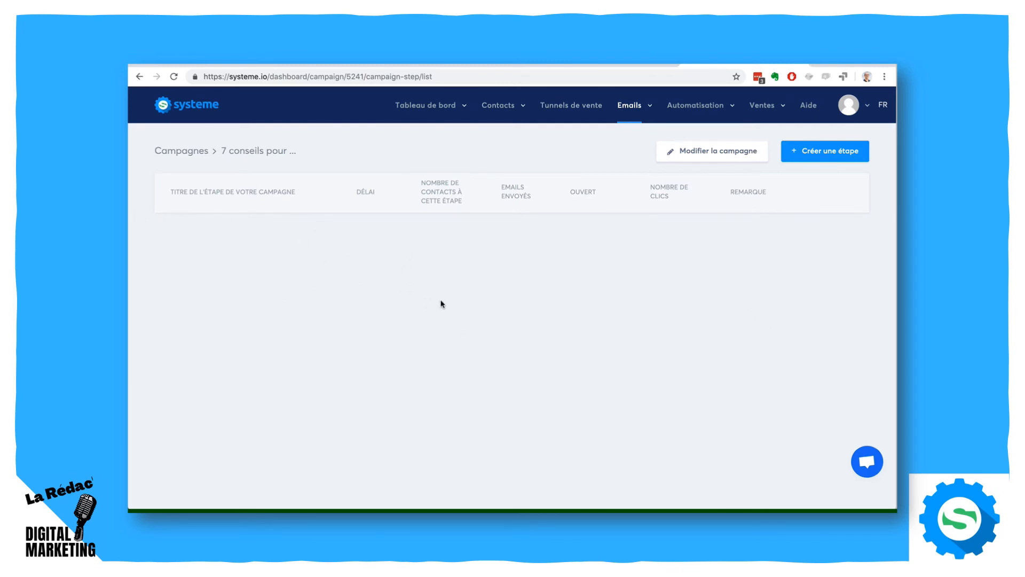
- Go to the courses under sales and start creating a new course
mouse_move(636, 109)
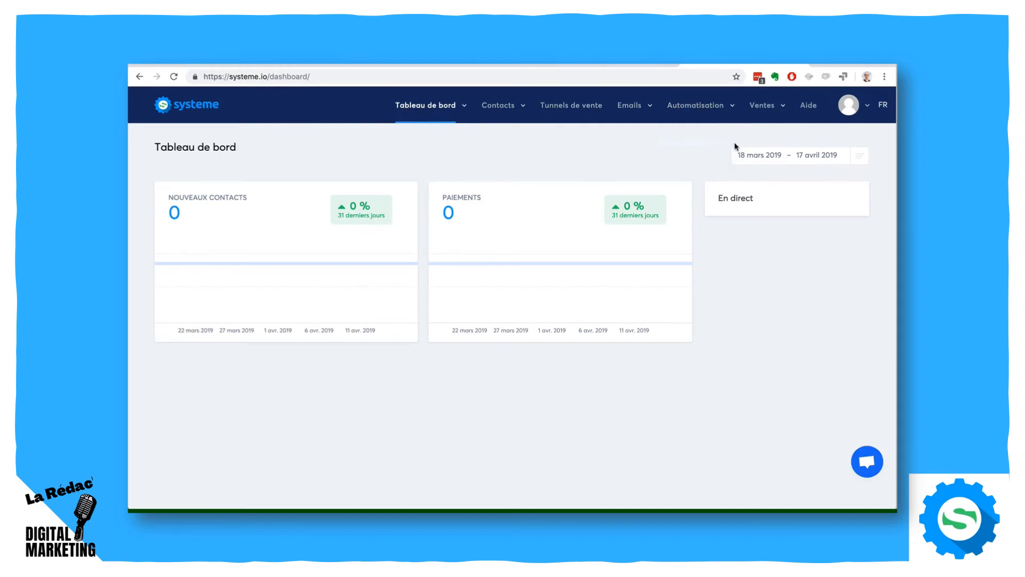
mouse_move(759, 109)
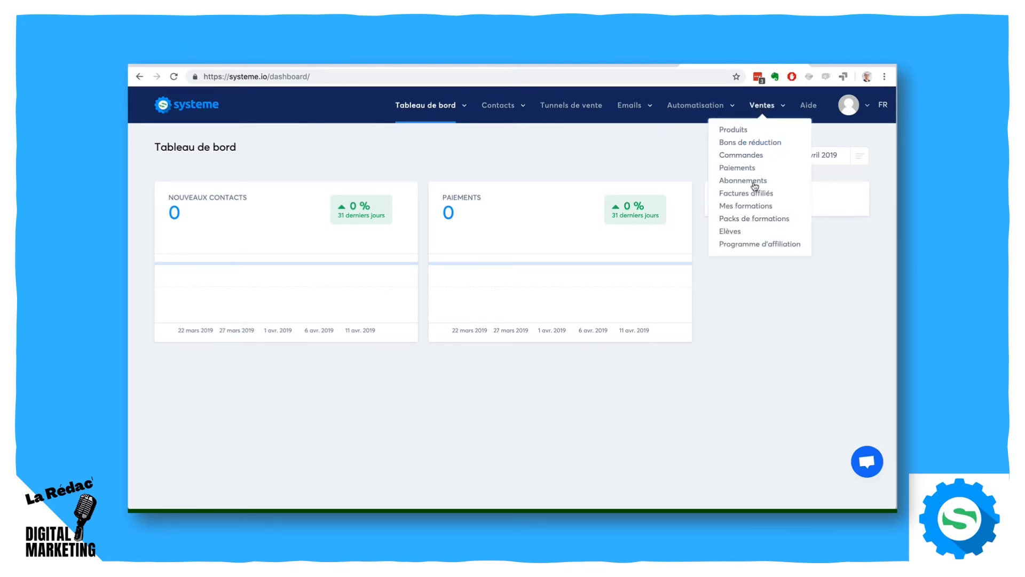
click(743, 208)
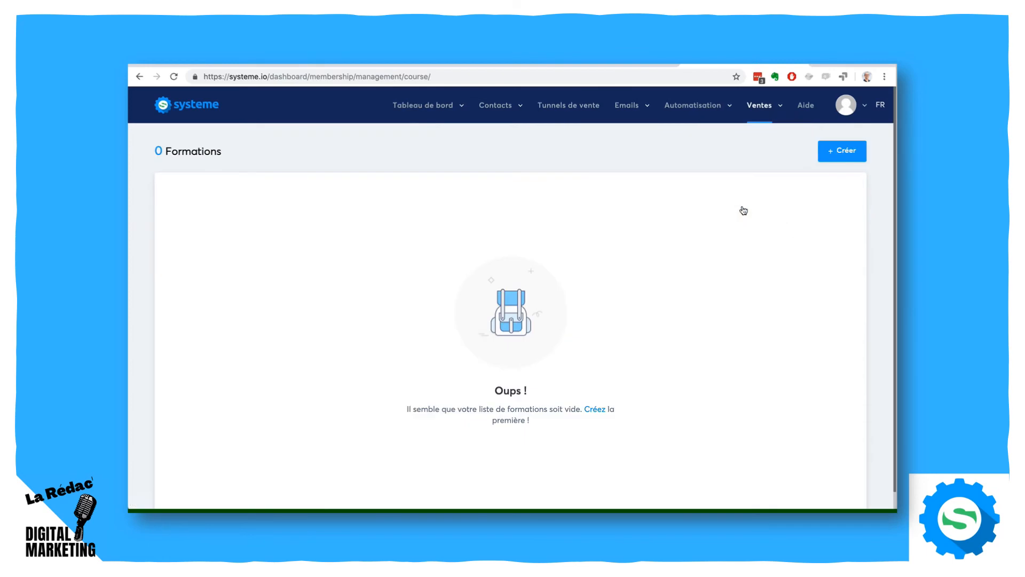
mouse_move(764, 111)
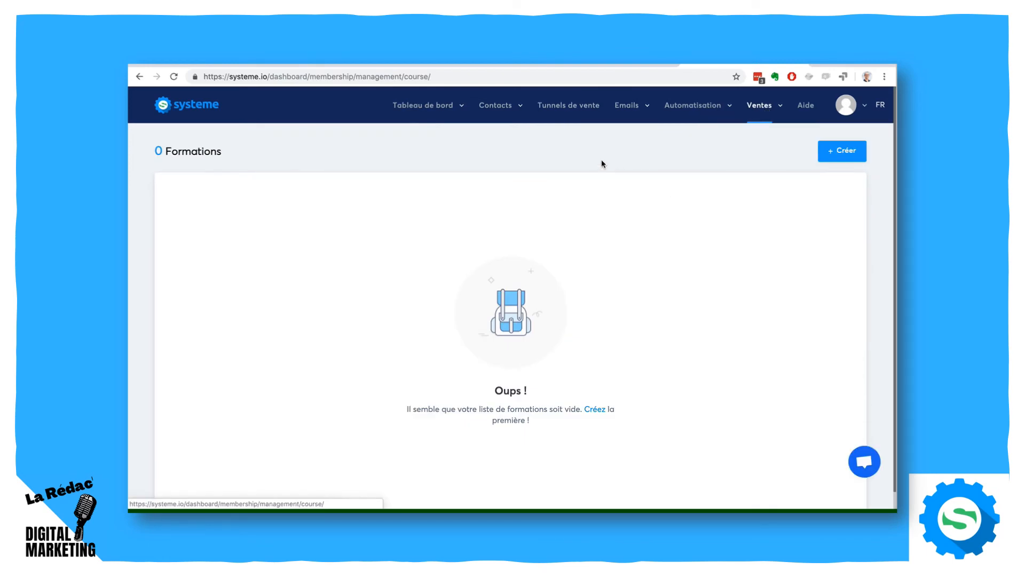
click(834, 156)
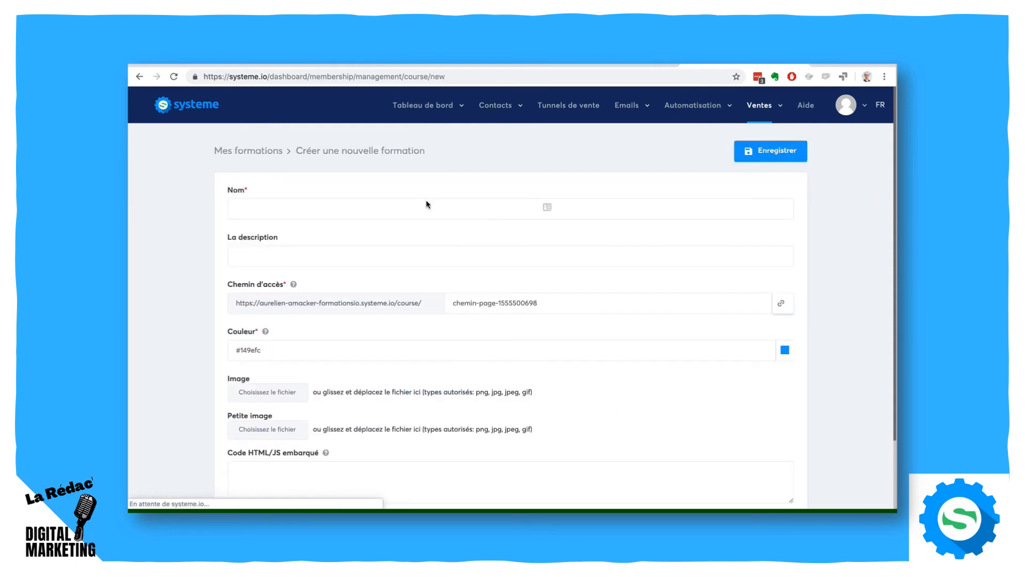
- Name the new course "Formation guitare" and save it
click(275, 210)
text(Fro)
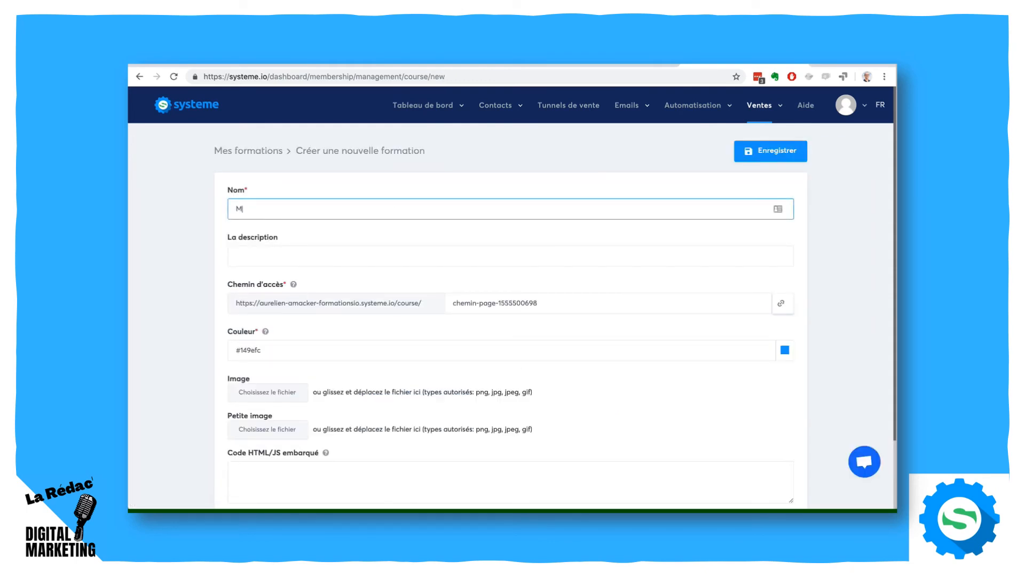
key(BackSpace)
key(BackSpace)
key(BackSpace)
text(Formation guitare)
click(764, 151)
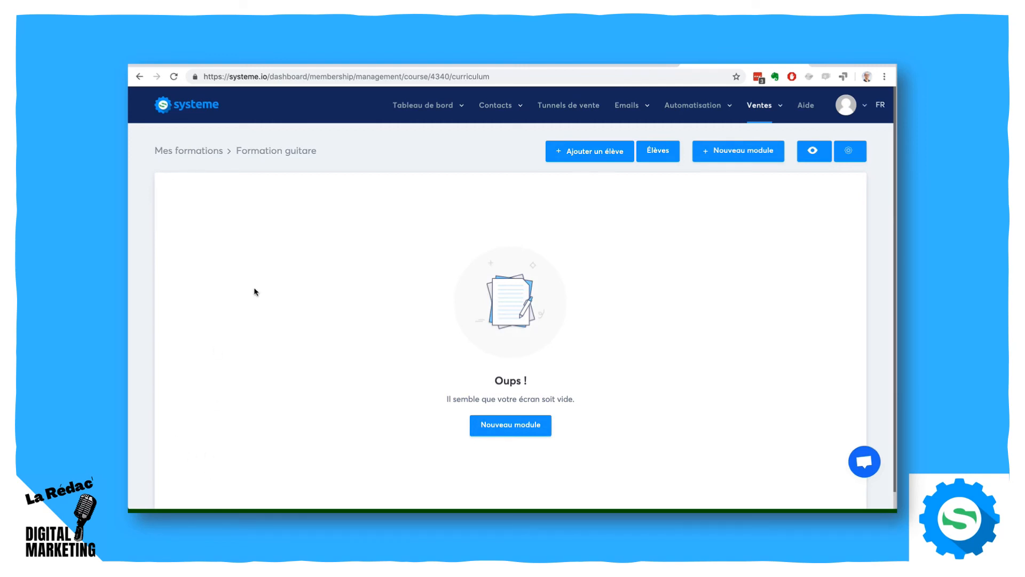
- Create a module named "Module 1: Les bases" in the course and save it
click(514, 427)
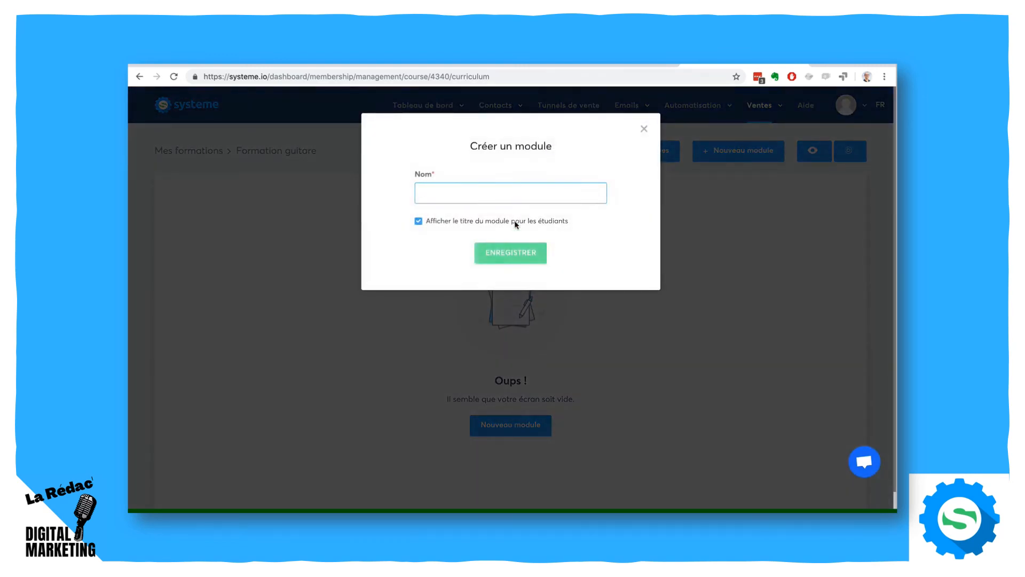
text(Module )
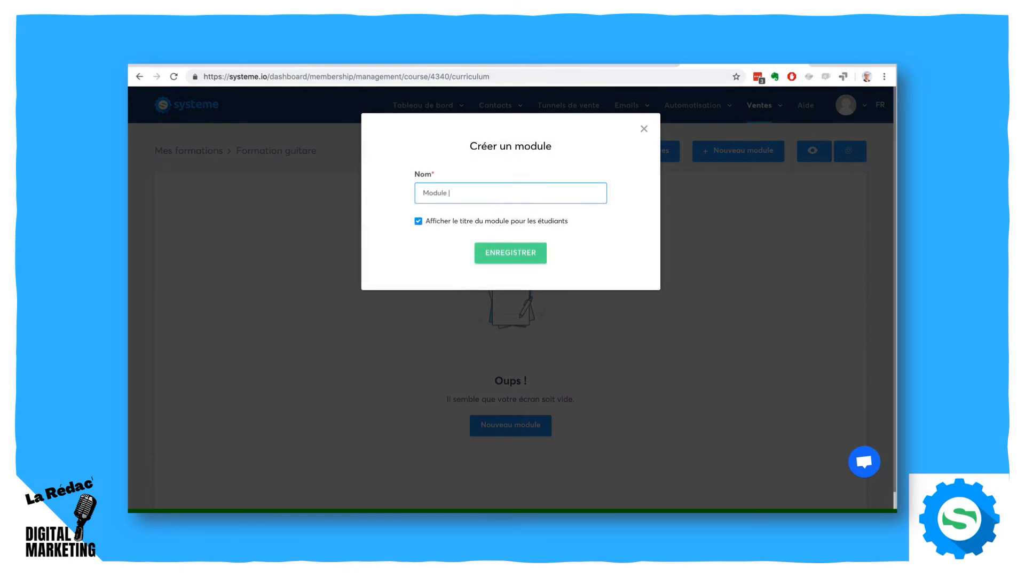
text(1: Les bases)
click(517, 251)
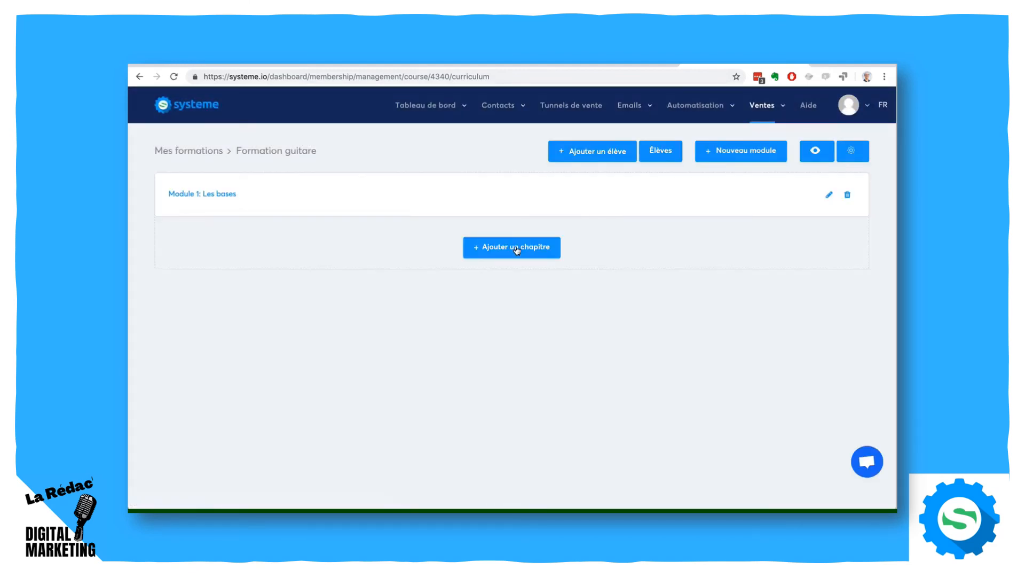
- Add a chapter "Le solfège" to the module with a delay of 0 and the page type Video, and save it
click(517, 251)
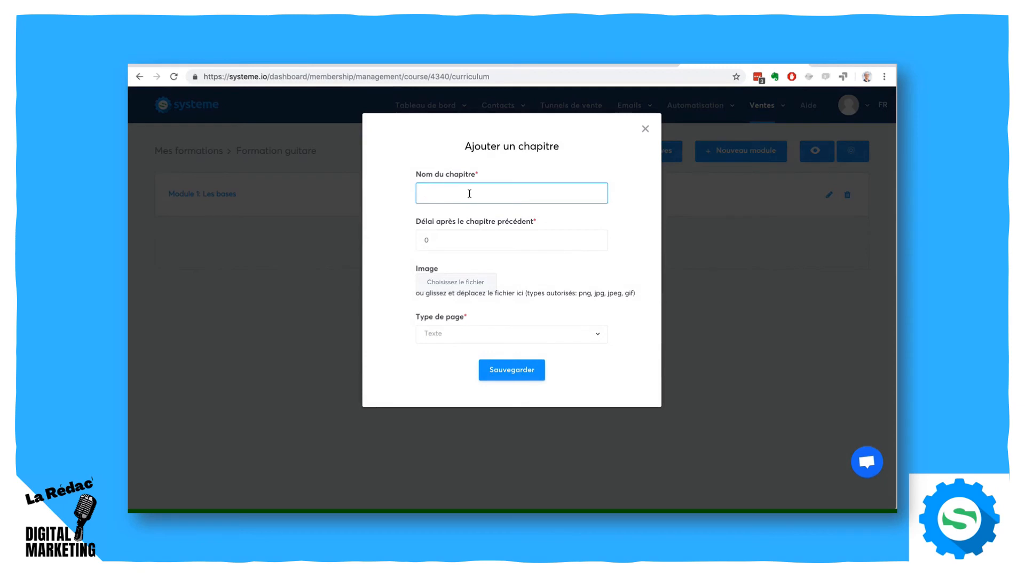
text(Le solfège)
click(596, 238)
click(596, 238)
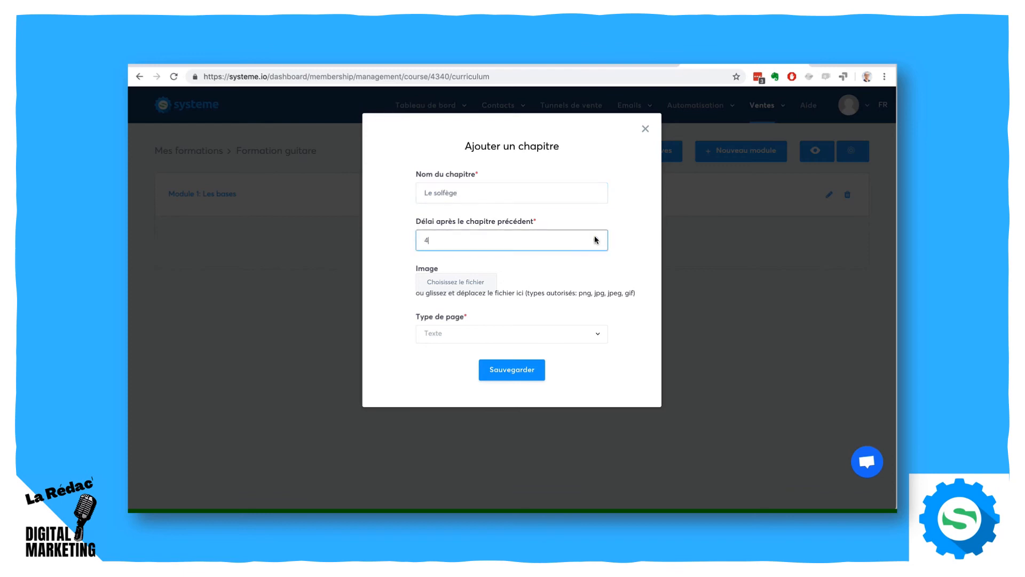
click(596, 238)
click(596, 238)
click(541, 342)
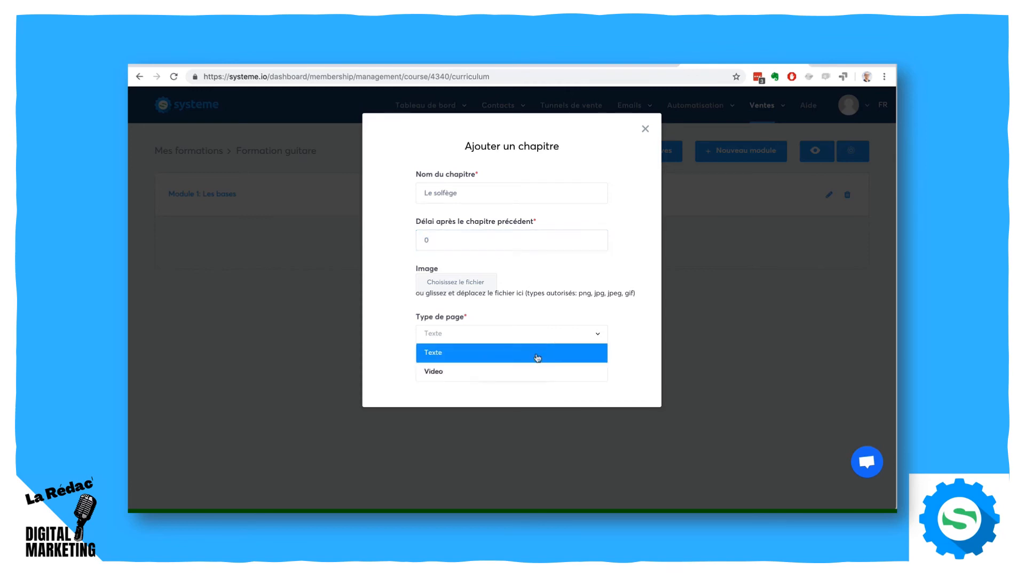
click(536, 368)
click(504, 369)
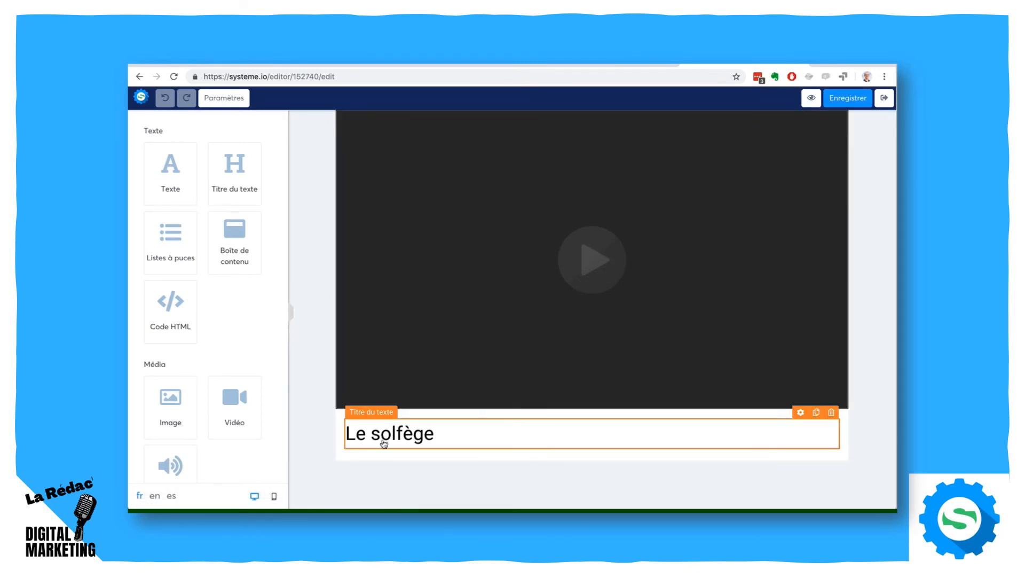
- Move the "Le solfège" heading above the video and place a content box below the video
drag(383, 444, 345, 121)
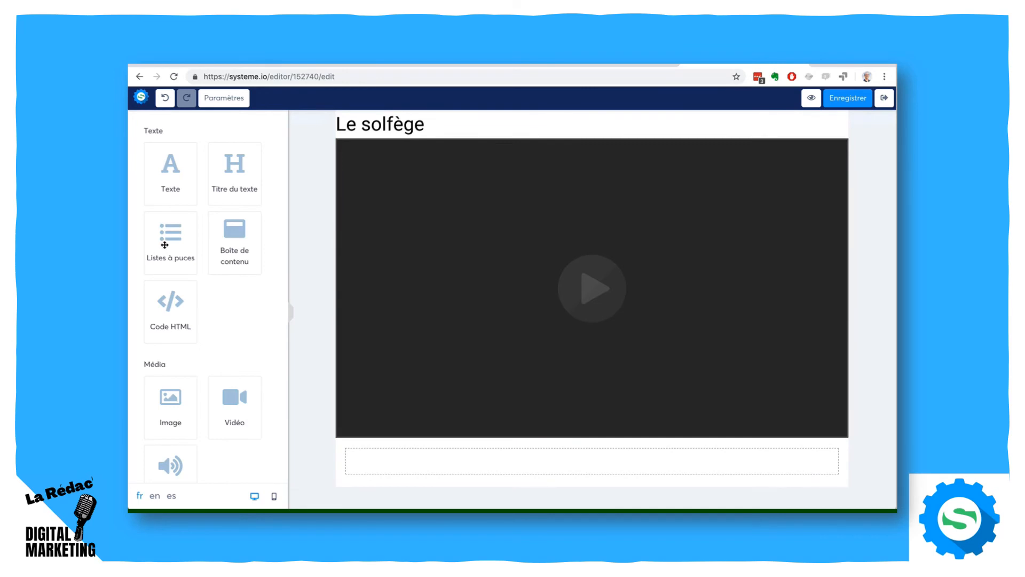
drag(221, 243, 408, 455)
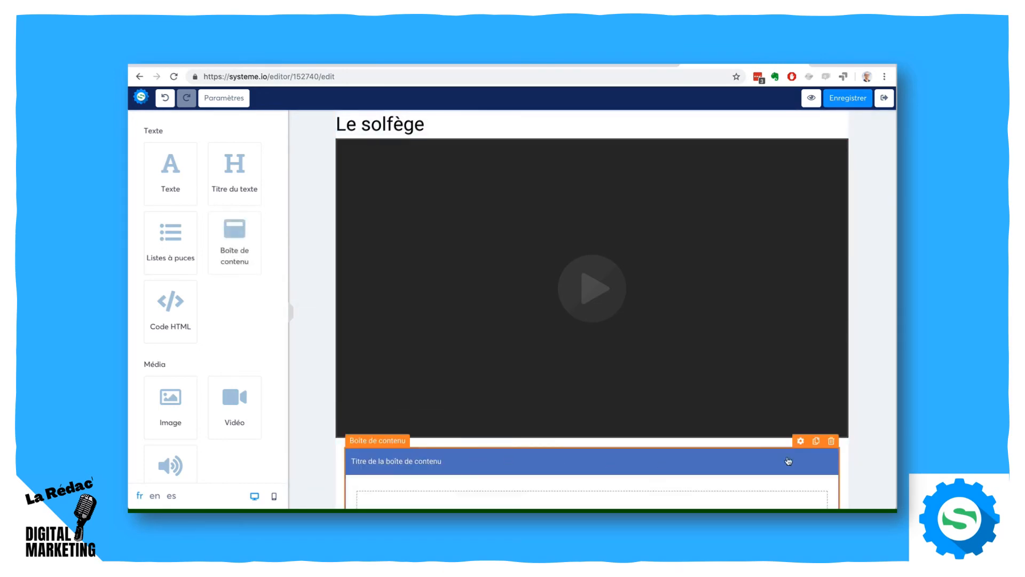
- Change the content box's title text to "Ressources" and enlarge the title's font size slightly
click(799, 442)
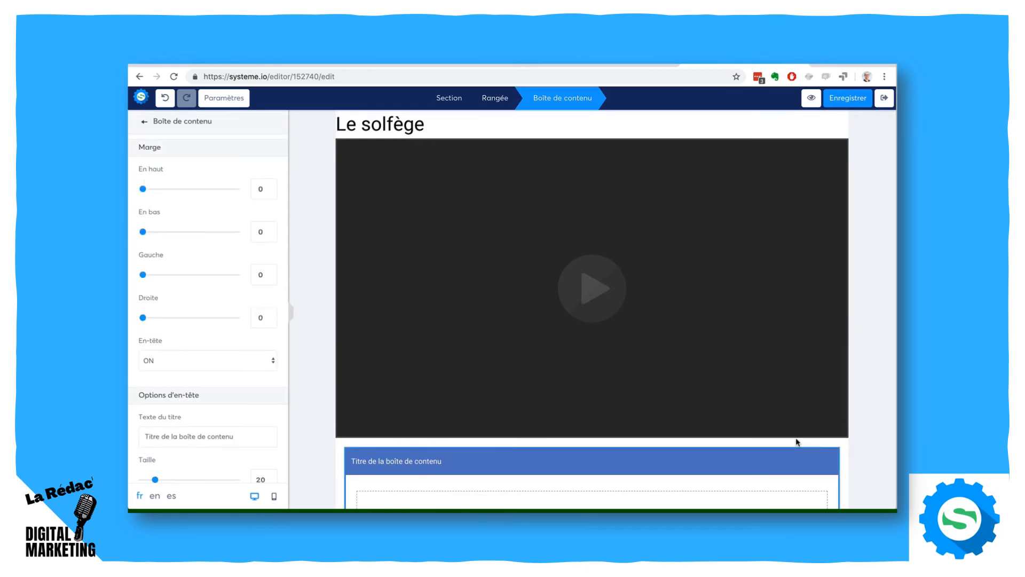
scroll(190, 339, down, 1)
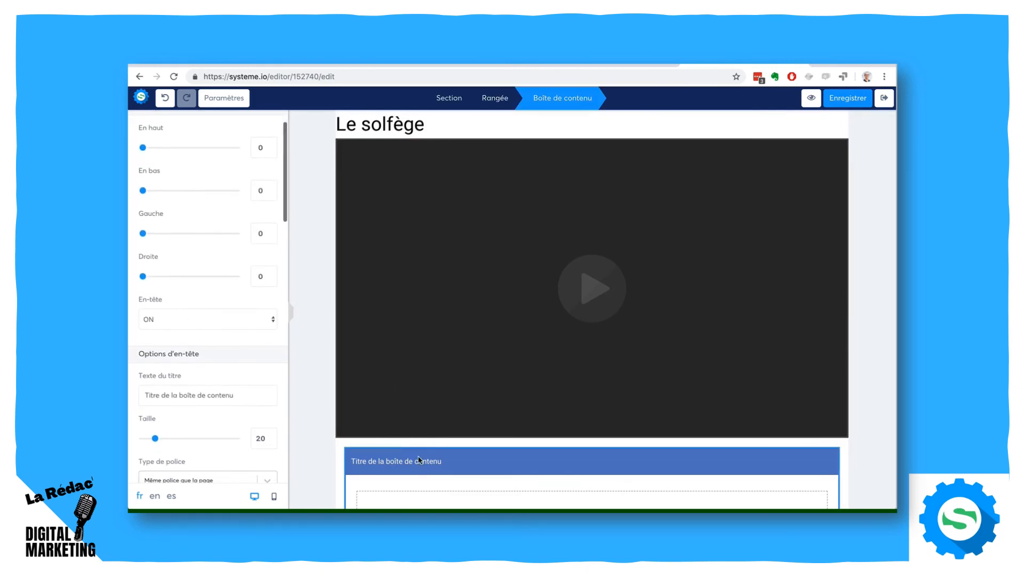
drag(243, 397, 131, 390)
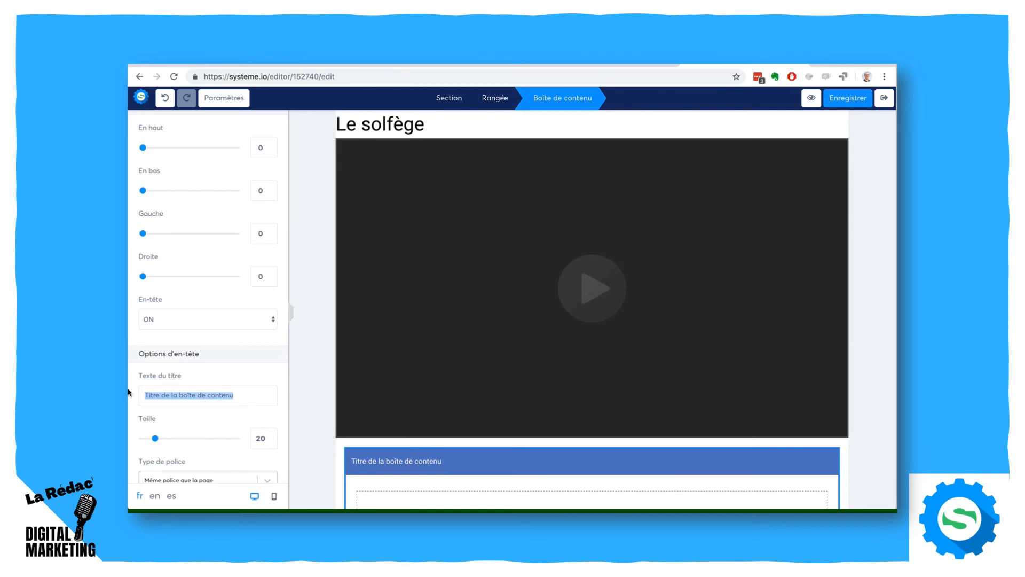
text(Rewsource)
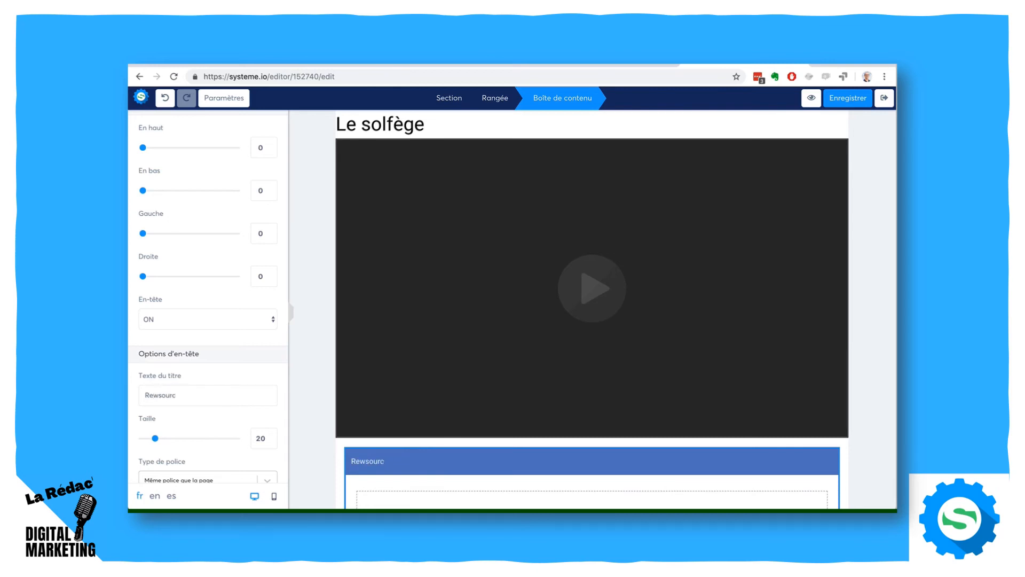
key(BackSpace)
key(BackSpace)
key(BackSpace)
key(BackSpace)
key(BackSpace)
key(BackSpace)
text(ssource)
drag(156, 439, 159, 441)
click(306, 340)
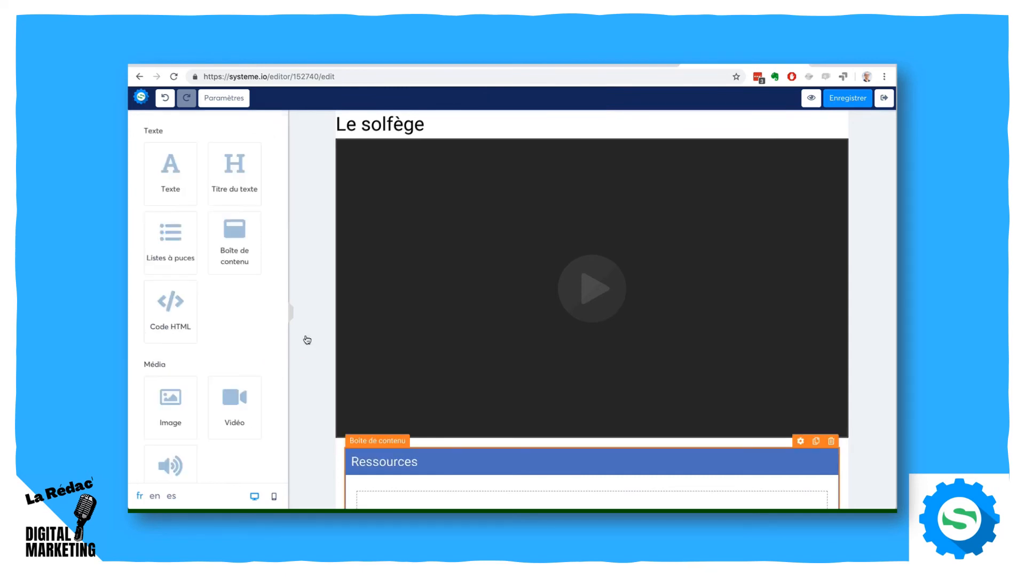
- Add a bulleted list inside the "Ressources" box and set its bullet icon to the filled circle with a check mark
scroll(887, 372, down, 1)
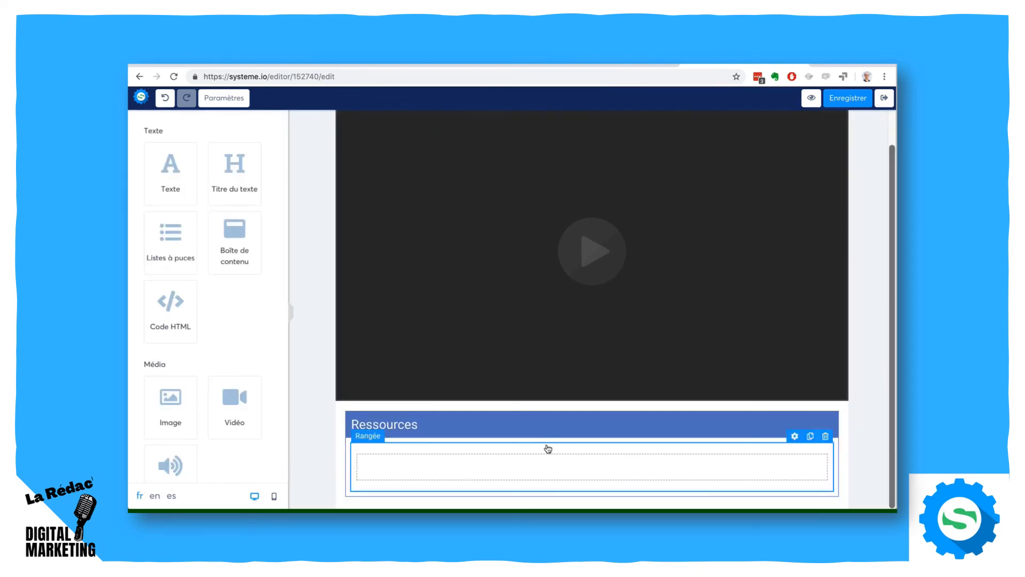
drag(146, 236, 434, 455)
scroll(879, 399, down, 1)
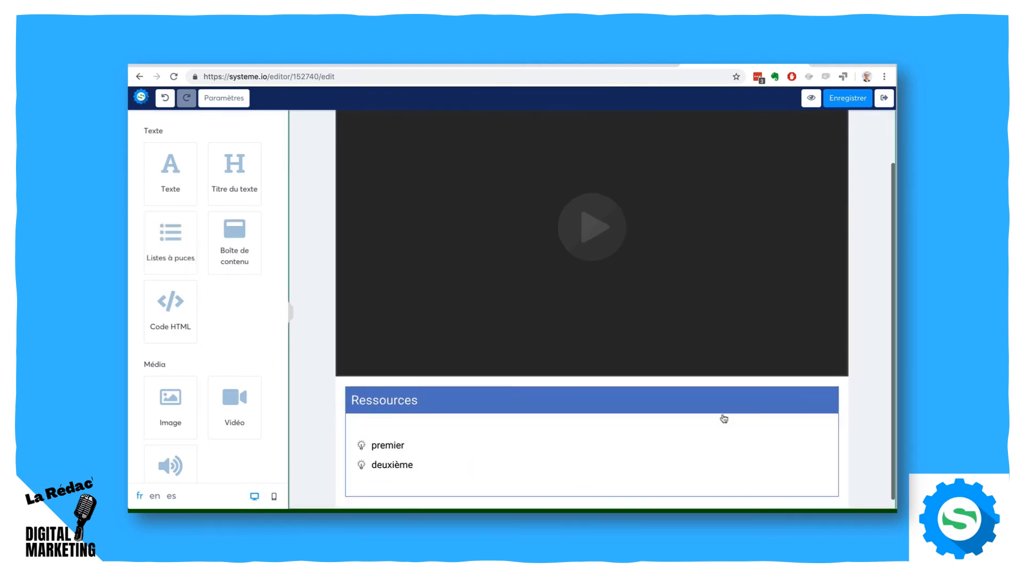
click(372, 451)
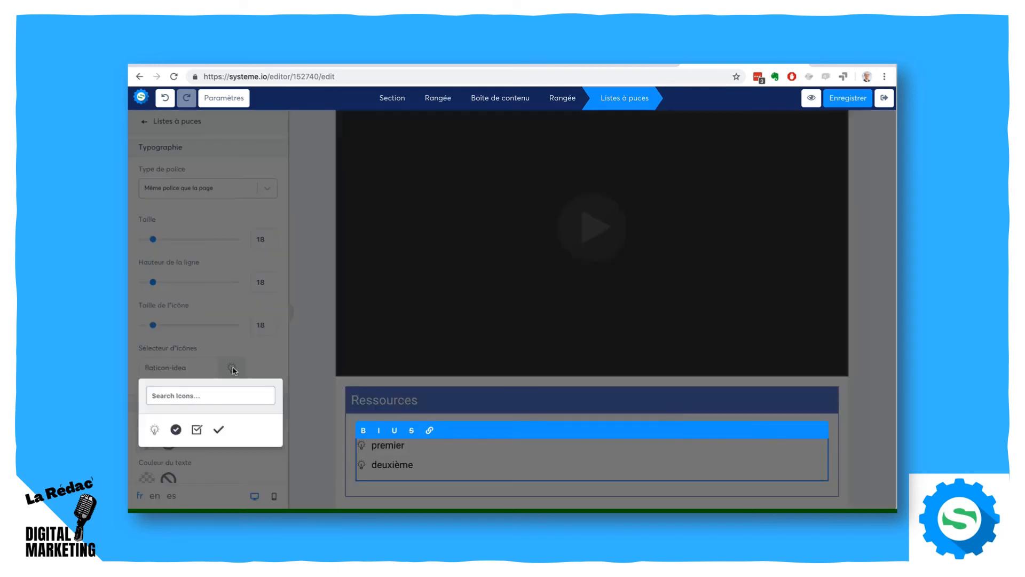
click(231, 368)
click(176, 429)
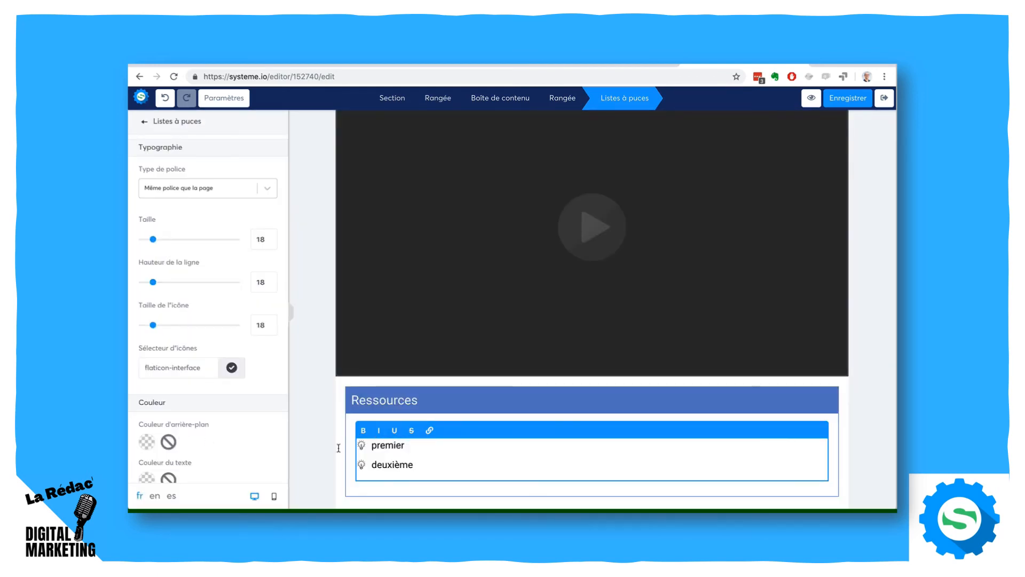
- Set the bullet icons' colour to green (7ED321)
scroll(223, 442, down, 3)
click(147, 383)
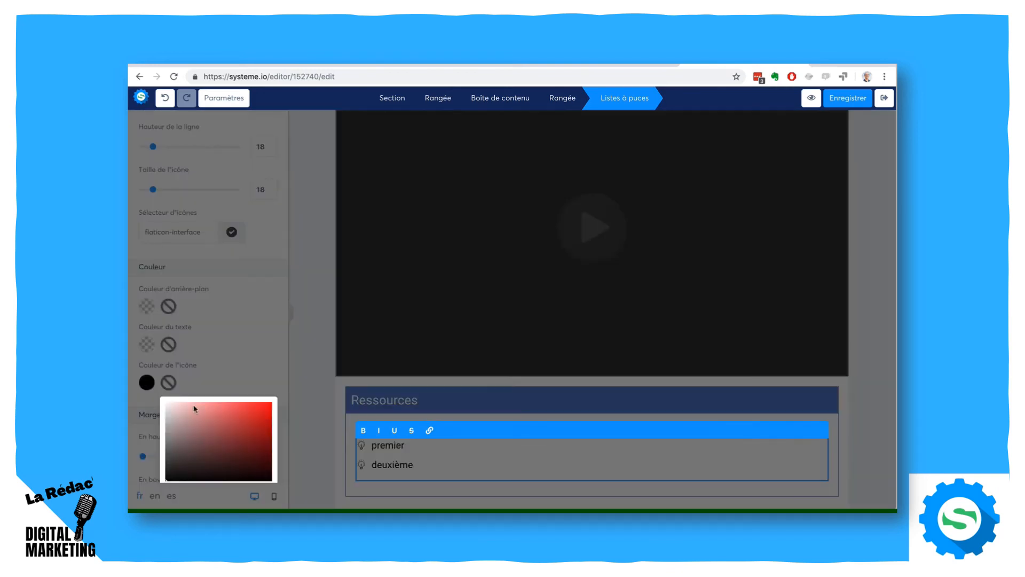
scroll(236, 436, down, 3)
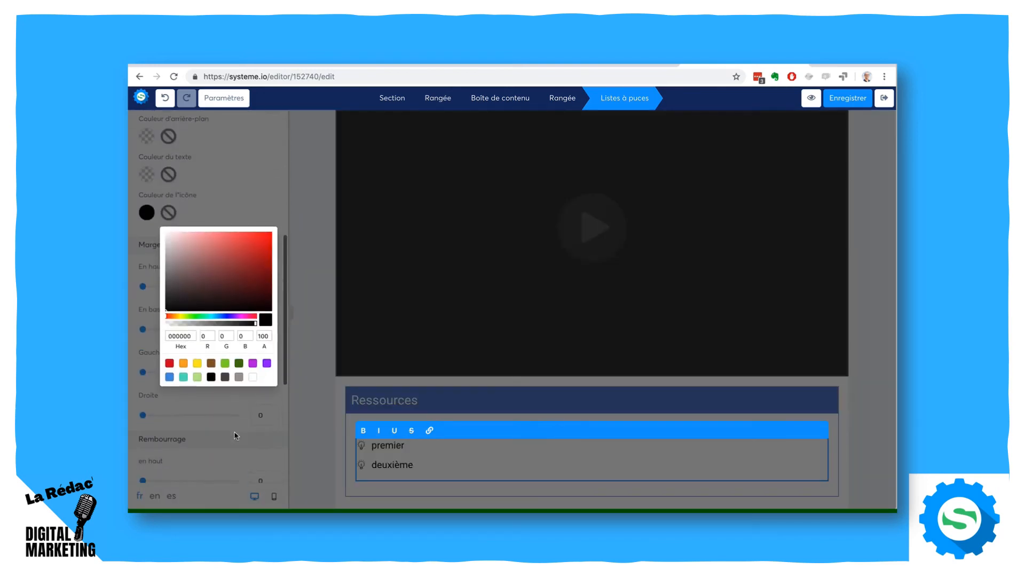
click(225, 363)
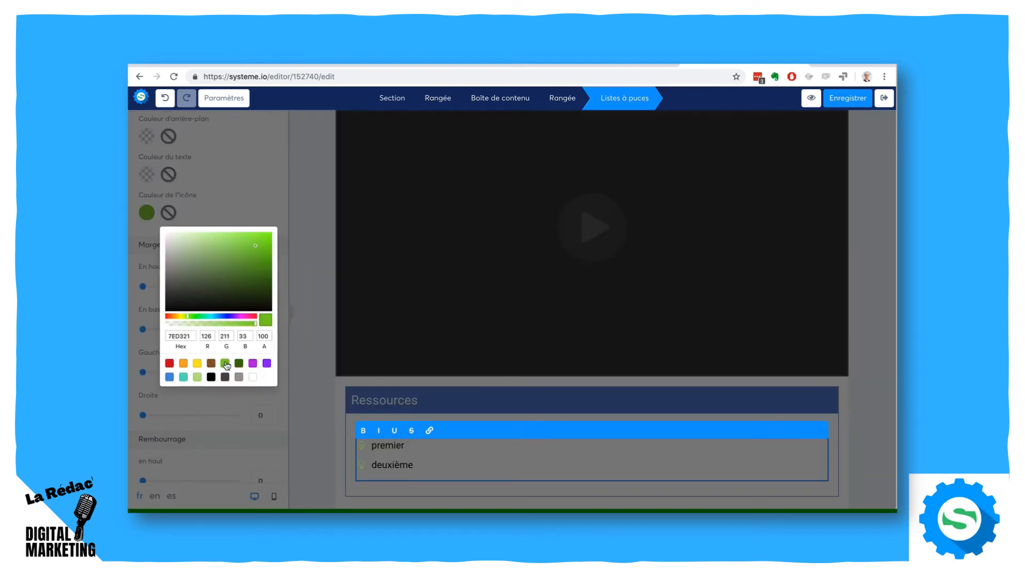
click(850, 397)
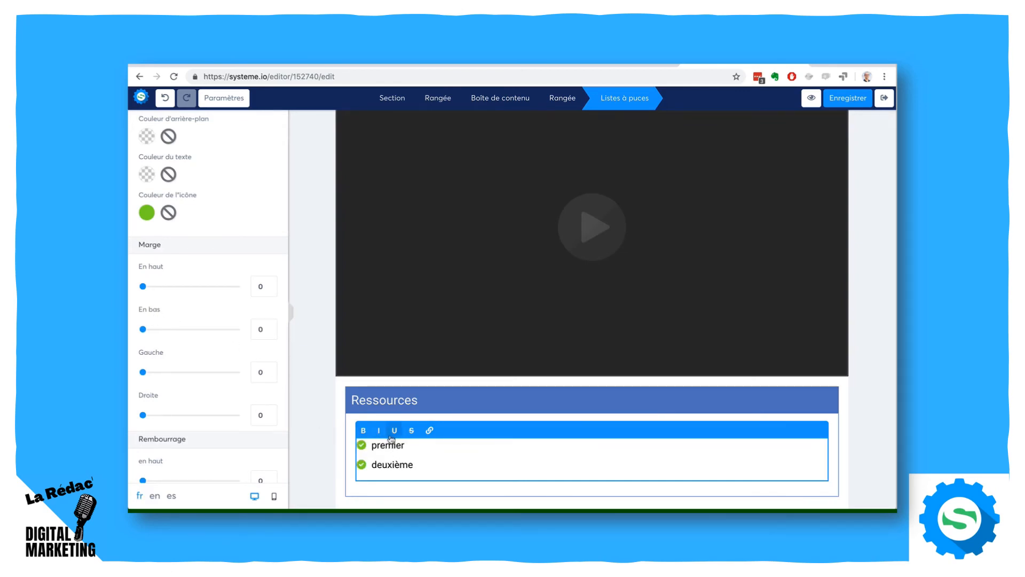
- Replace the first bullet's text with "Livre tatata", format it as a link with no URL, and leave the page editor
drag(406, 445, 375, 443)
text(Livre tatata)
drag(420, 445, 371, 445)
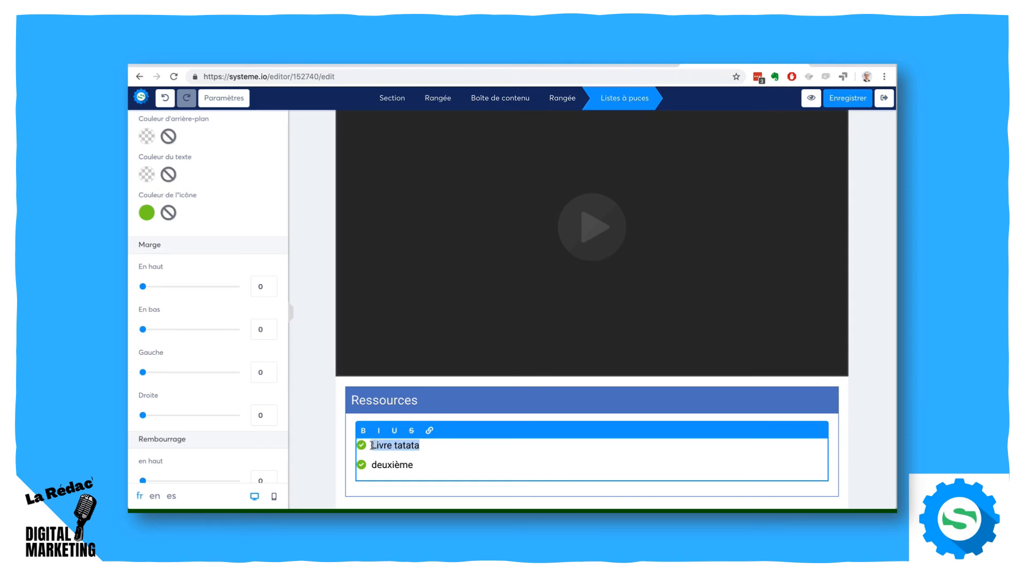
click(429, 430)
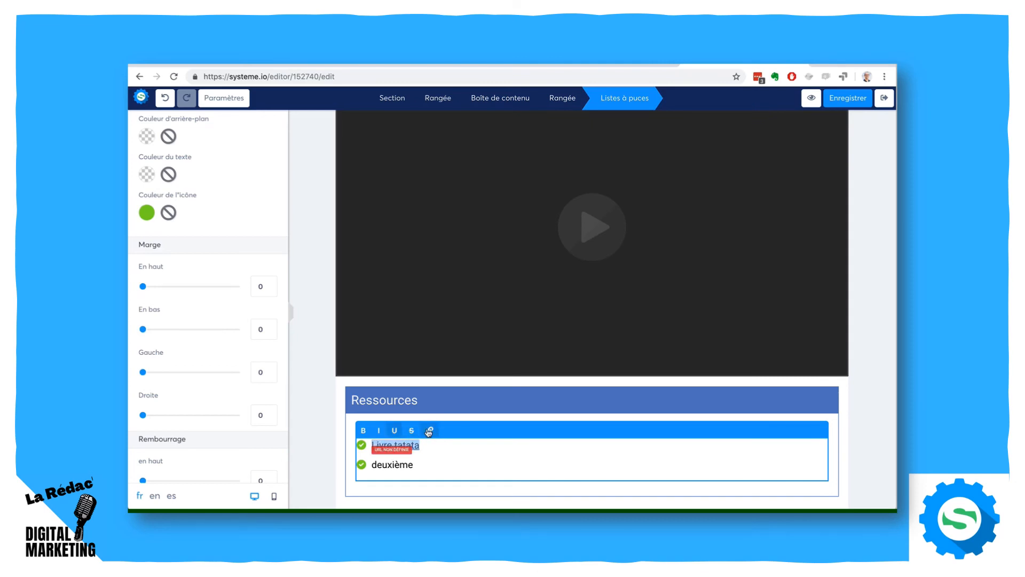
click(385, 449)
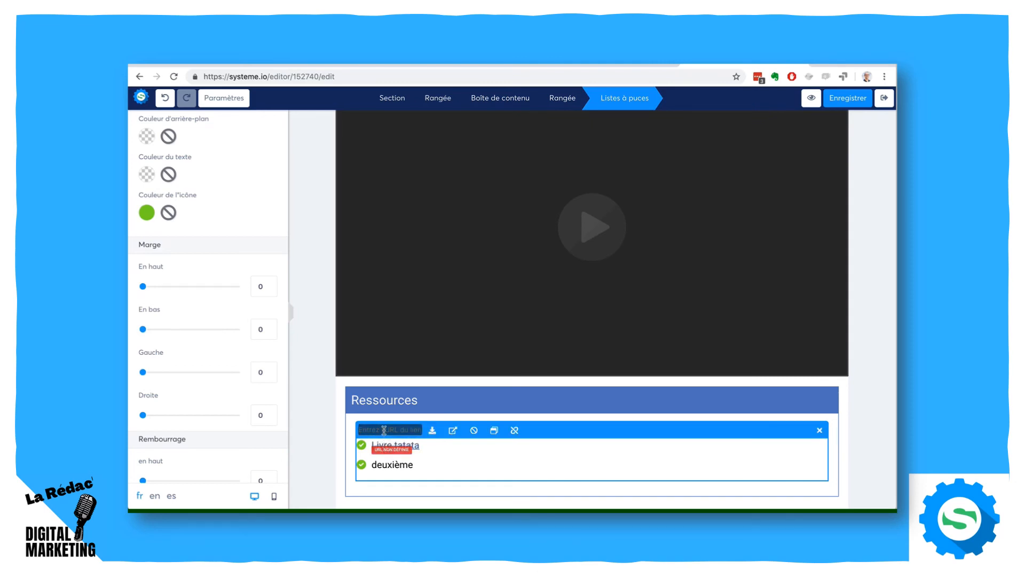
click(868, 419)
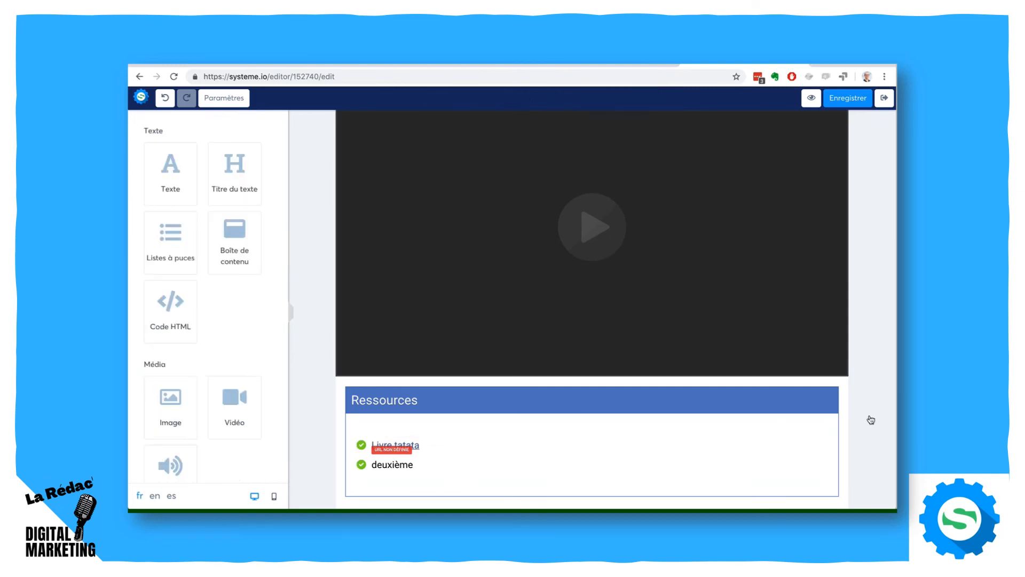
click(885, 98)
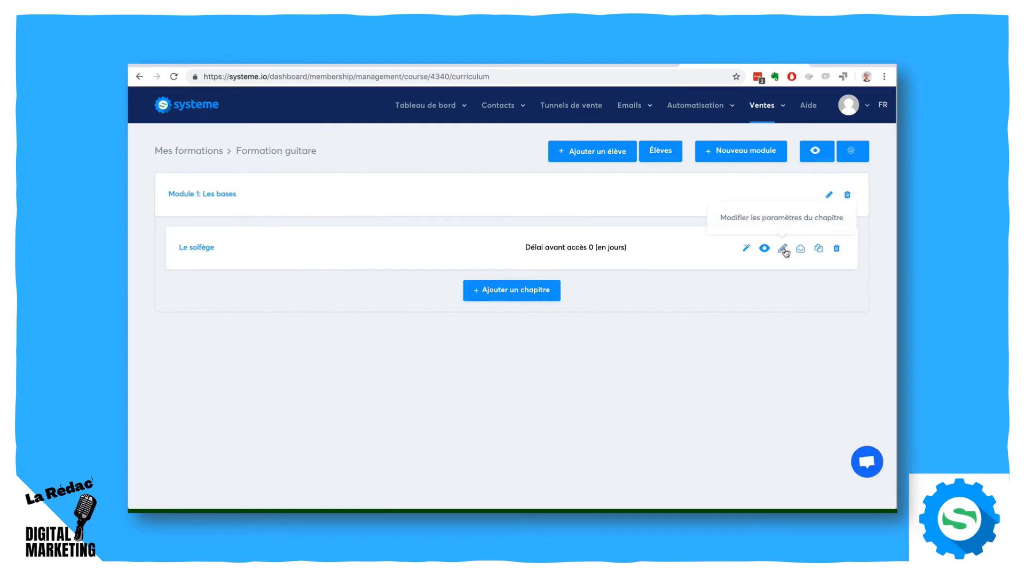
- Duplicate the "Le solfège" chapter, change the copy's page title to "La guitare", save, and leave the editor
click(817, 249)
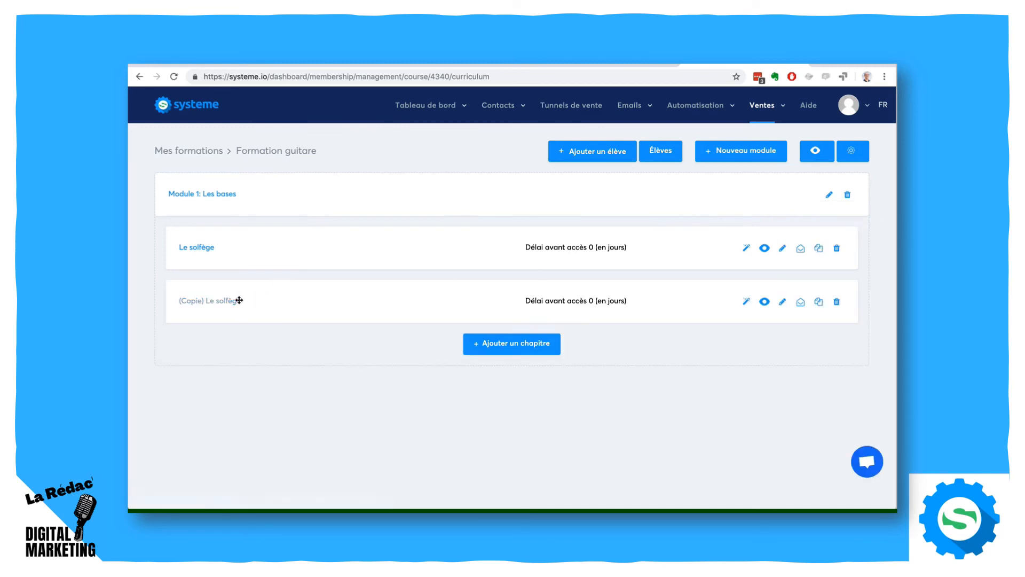
click(235, 302)
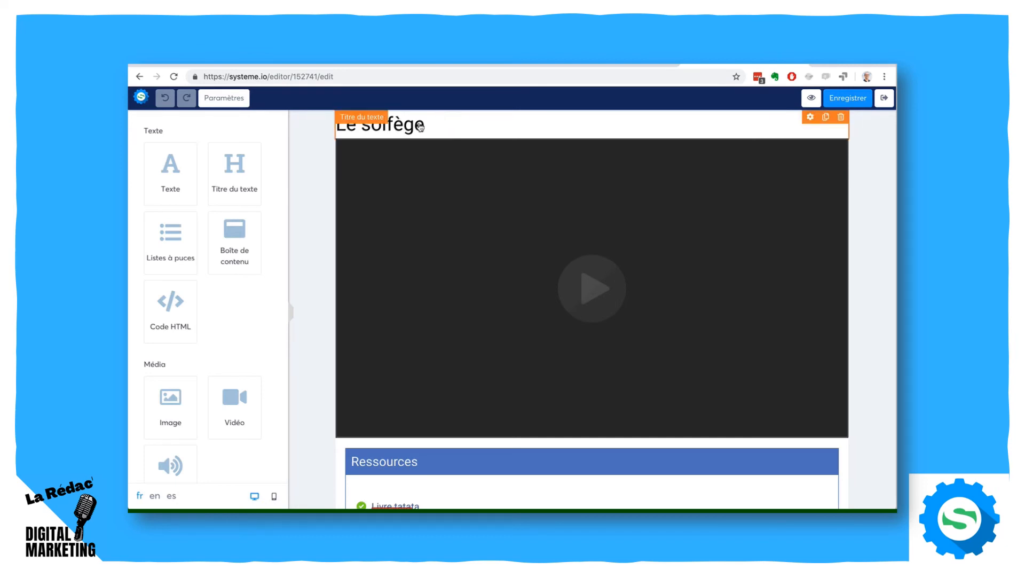
click(420, 126)
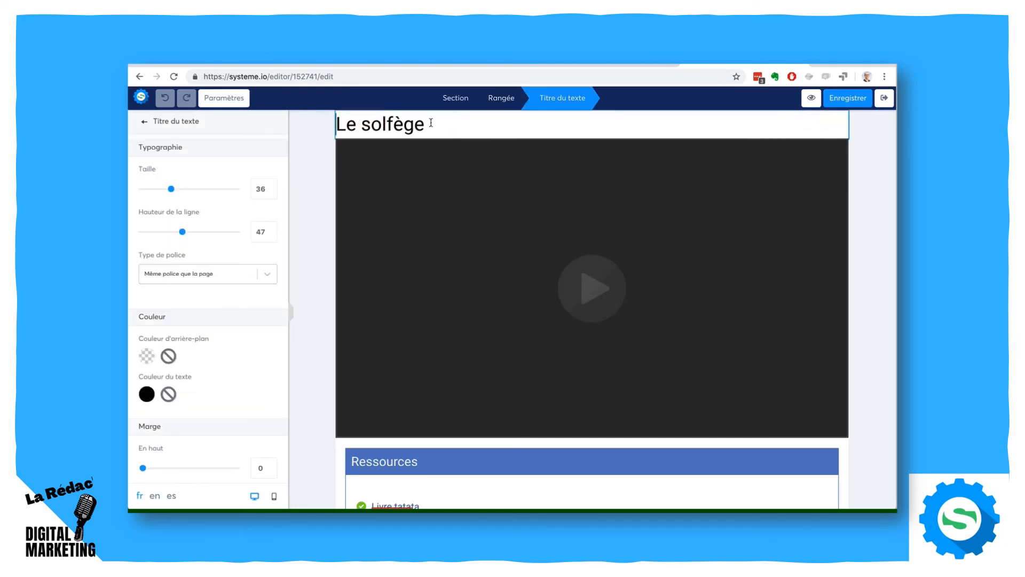
drag(424, 126, 326, 120)
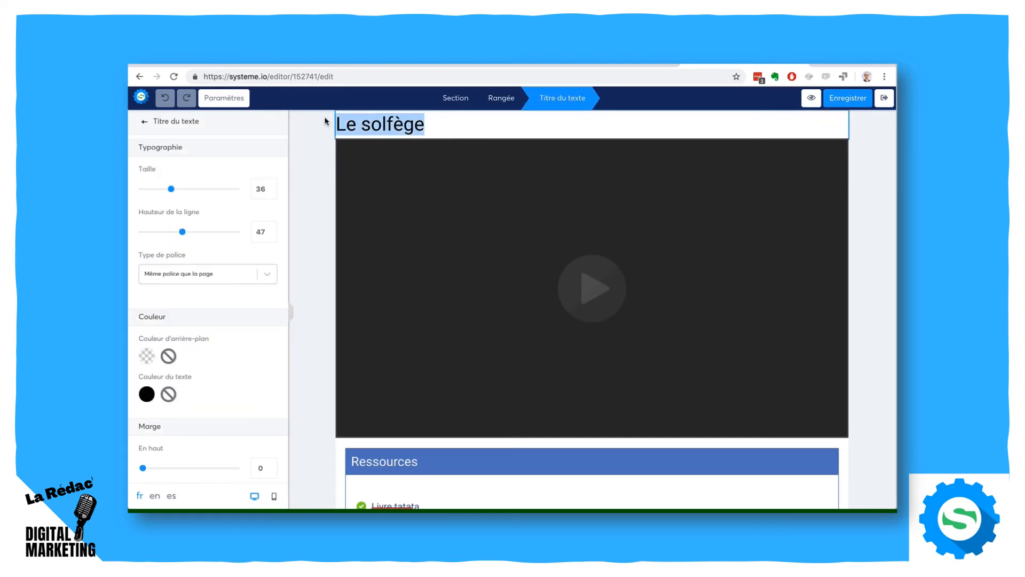
text(La guitare)
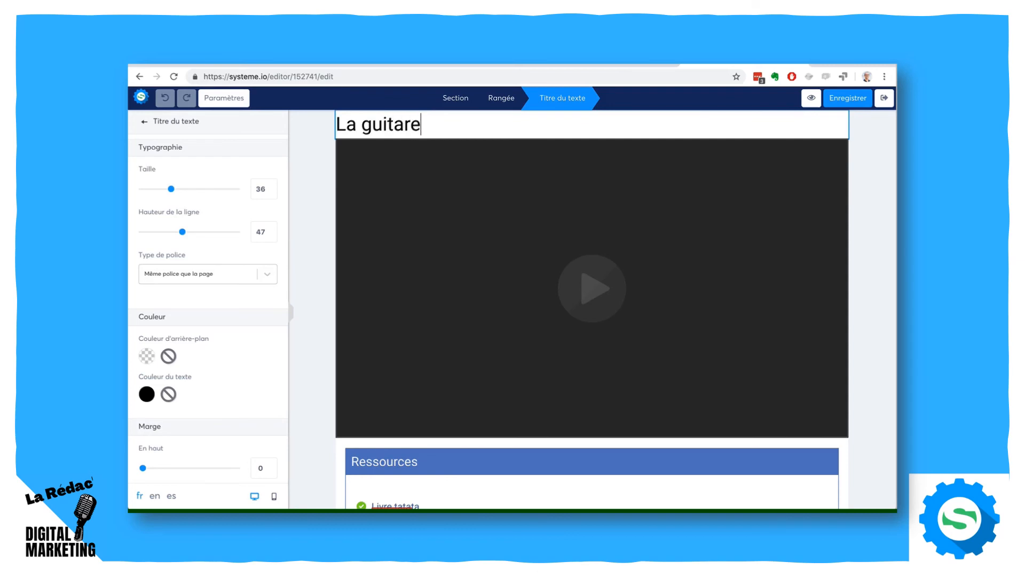
click(843, 101)
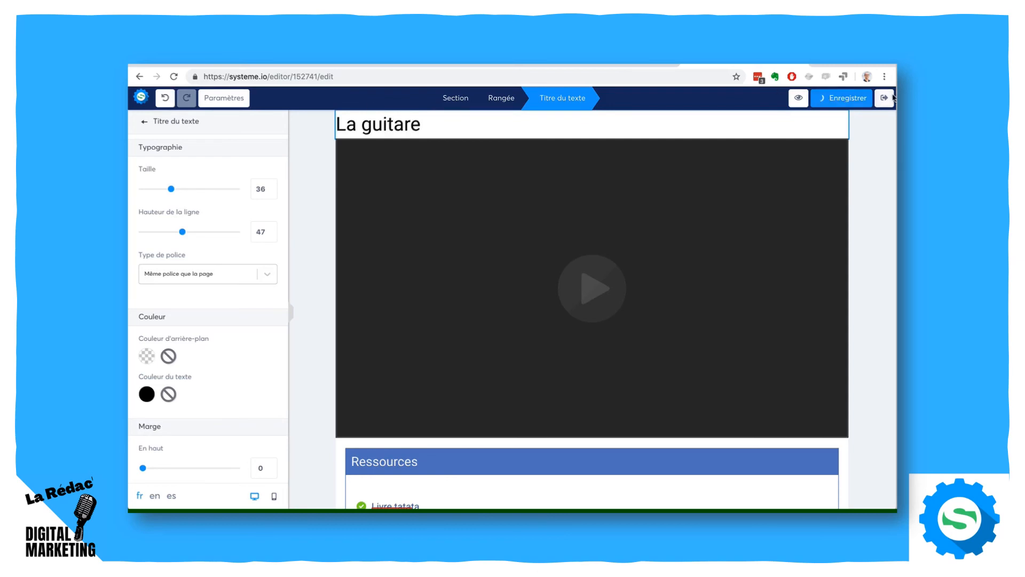
click(885, 100)
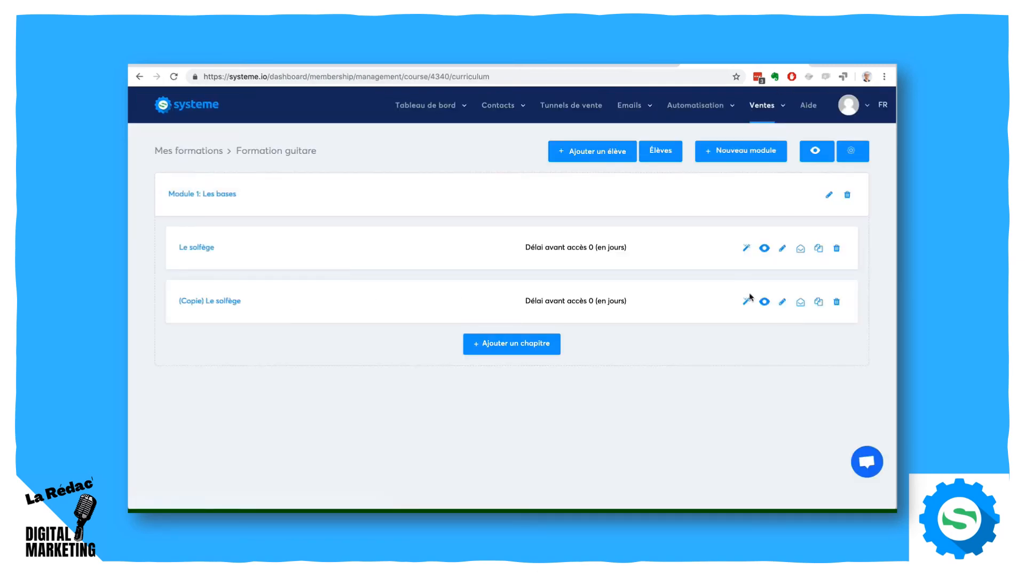
- Rename the copied "Le solfège" chapter in Module 1 as "La guitare"
click(746, 303)
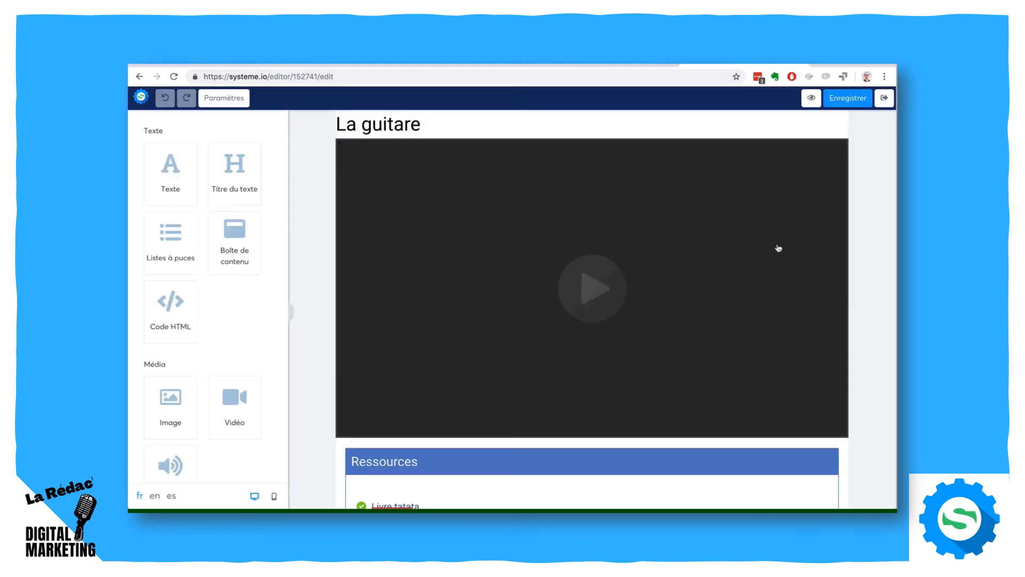
click(882, 100)
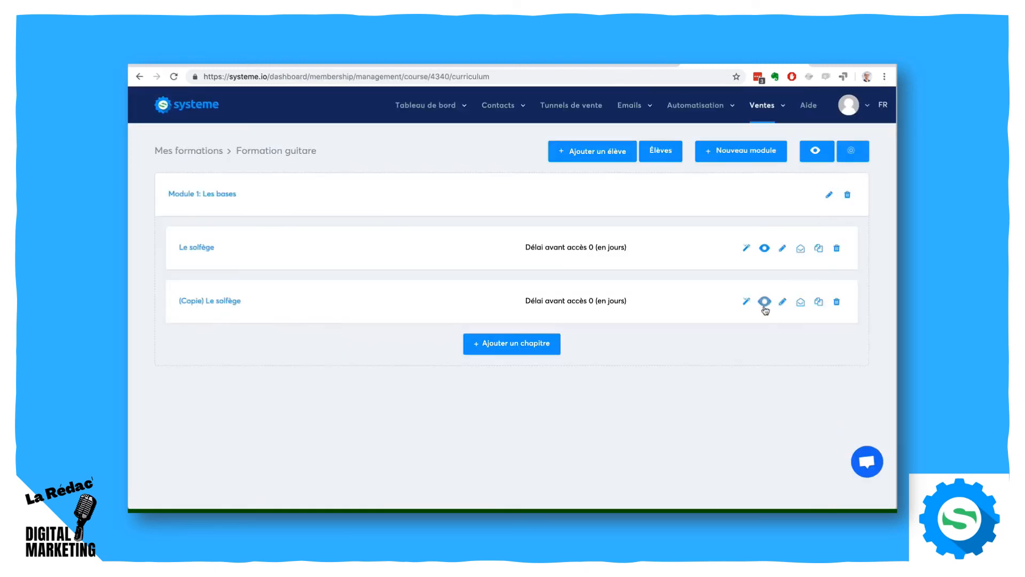
click(781, 303)
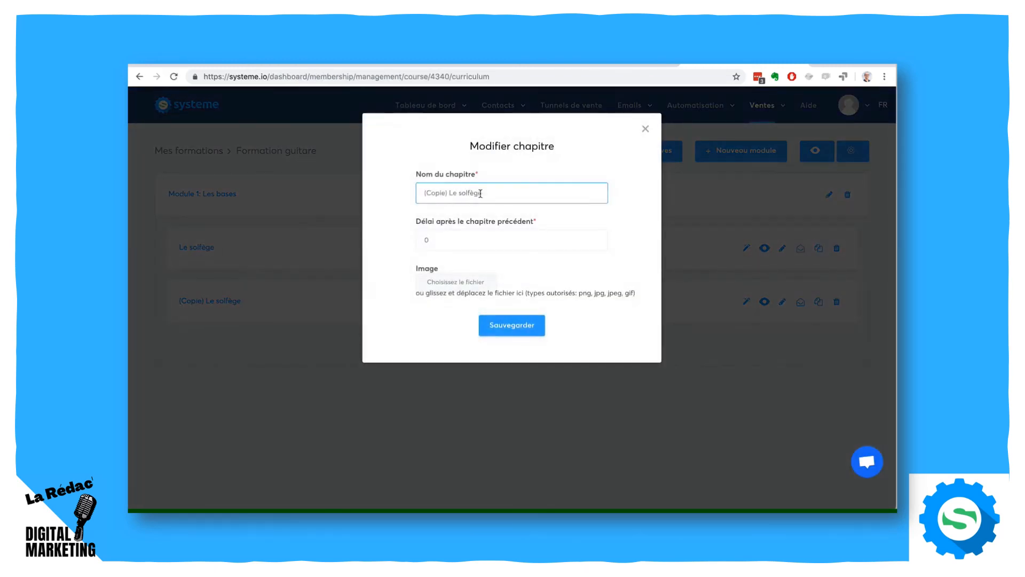
drag(483, 192, 394, 194)
text(La guitare)
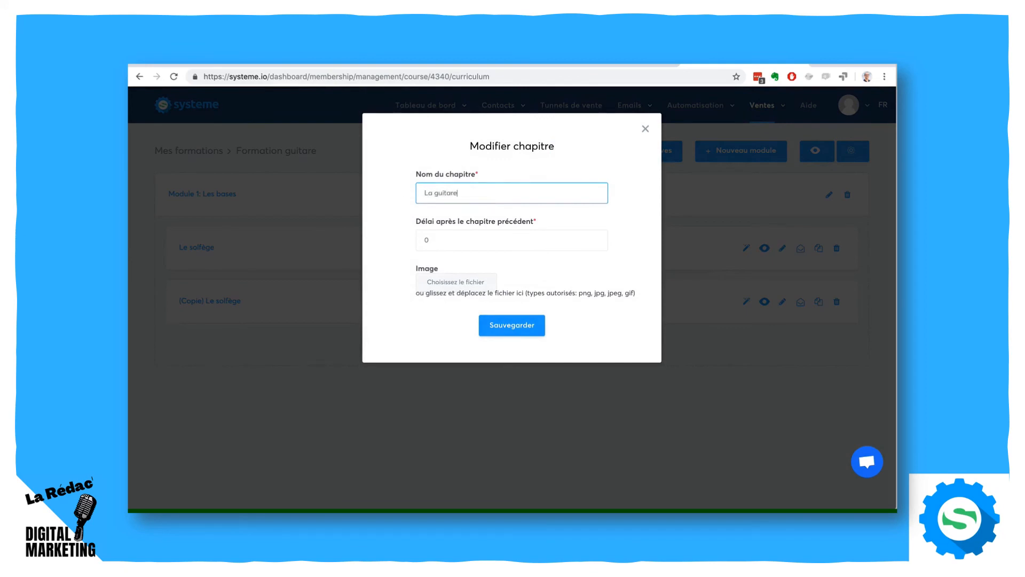
click(512, 326)
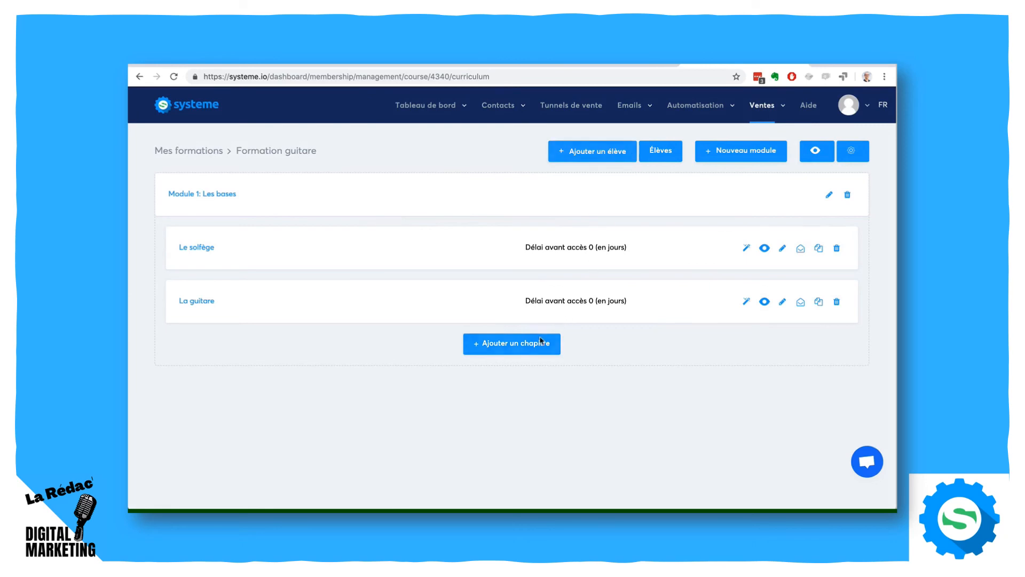
- Create a module named "Module 2" and move a duplicate of the "La guitare" chapter into it
click(719, 156)
text(Module 2)
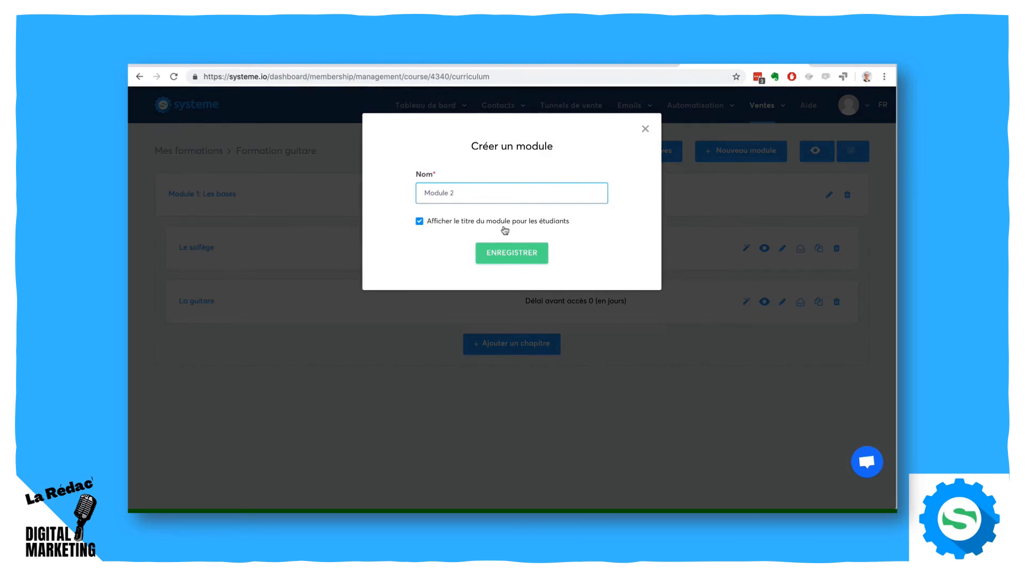
click(512, 251)
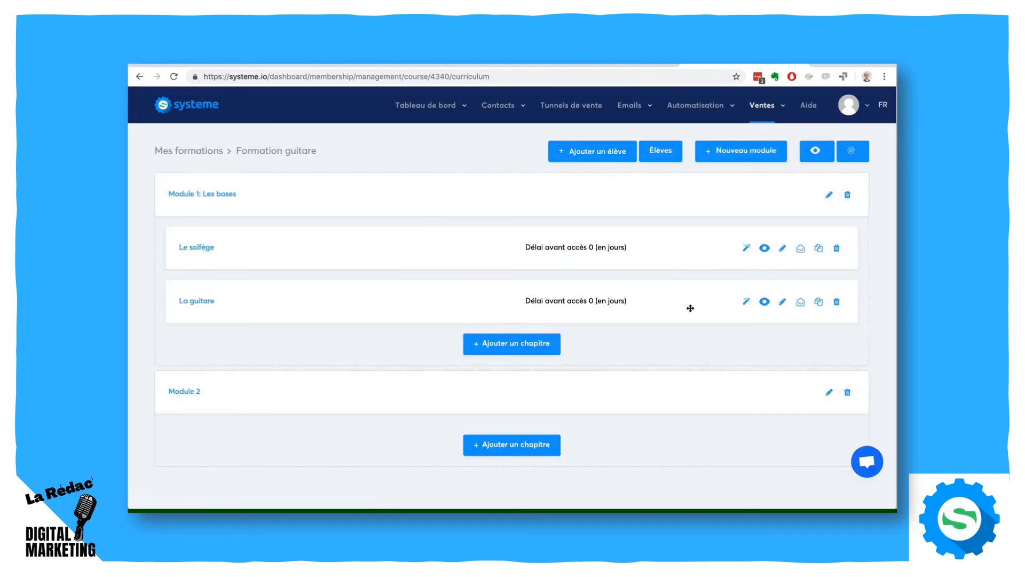
click(817, 303)
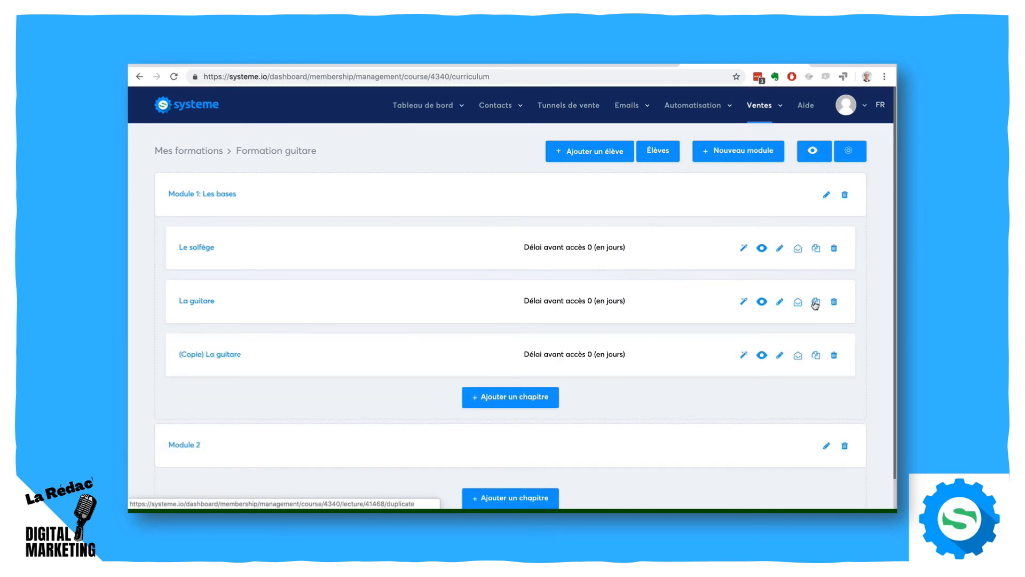
drag(235, 356, 347, 465)
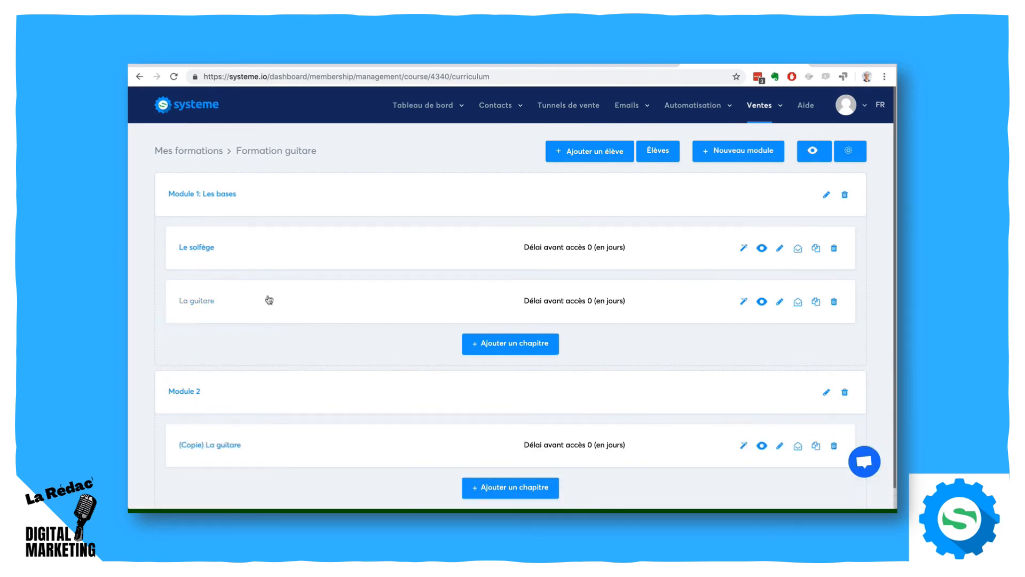
- Review the course curriculum, view the page of the copied chapter in Module 2, and exit the editor
scroll(485, 285, down, 1)
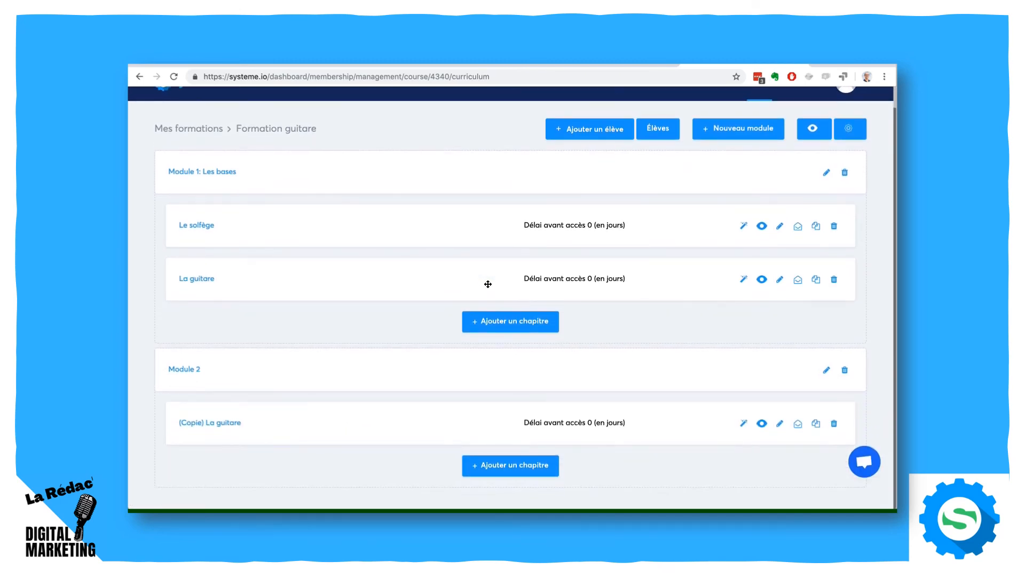
scroll(415, 229, up, 1)
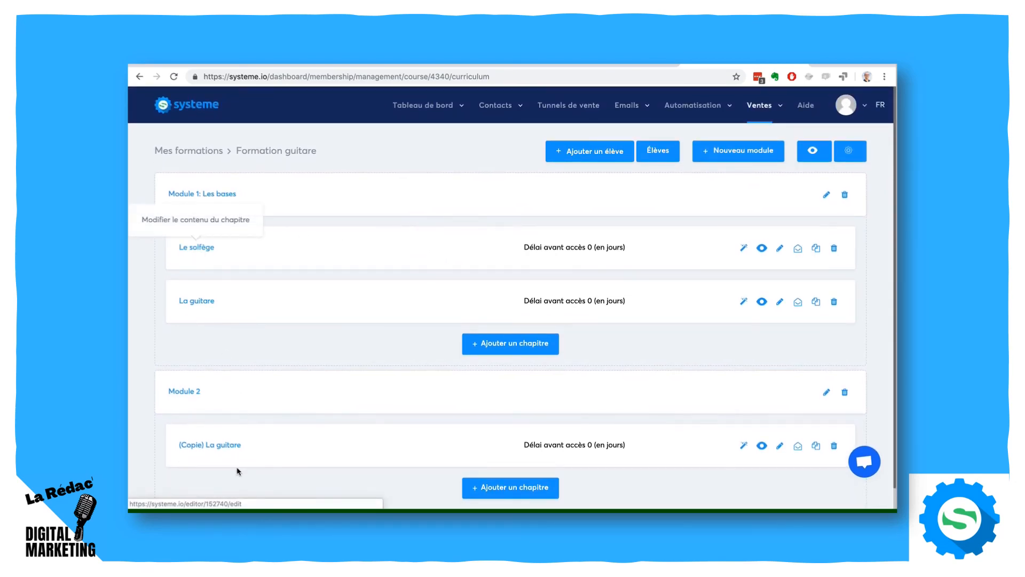
click(206, 450)
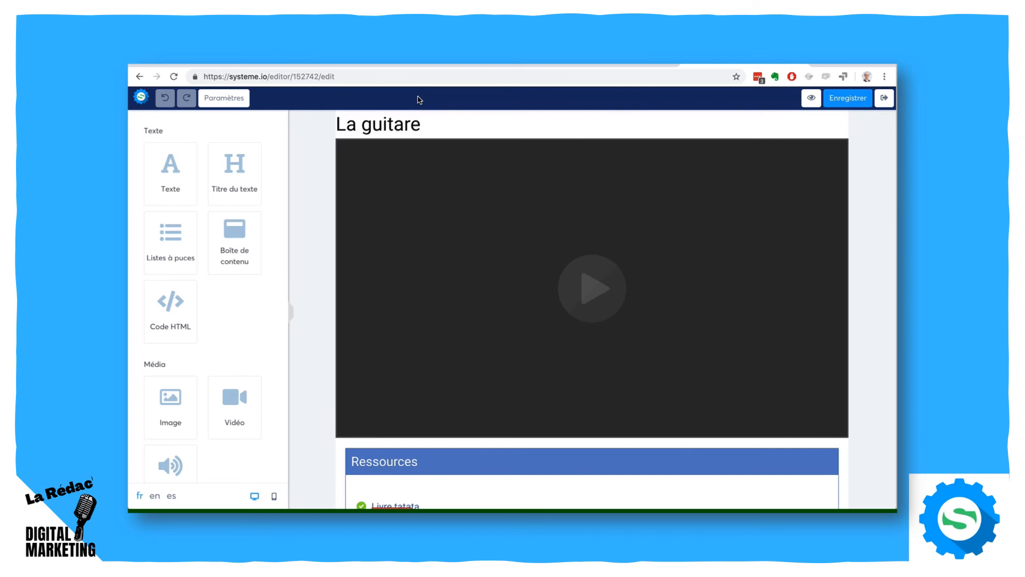
click(884, 99)
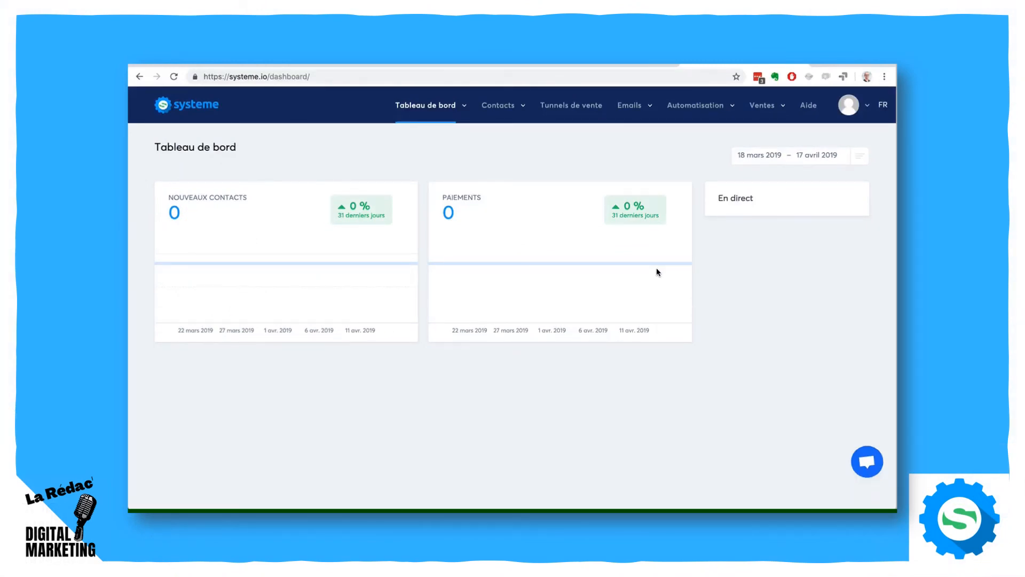
- Go to the automation rules and examine the trigger types available for filtering, without choosing one
mouse_move(698, 111)
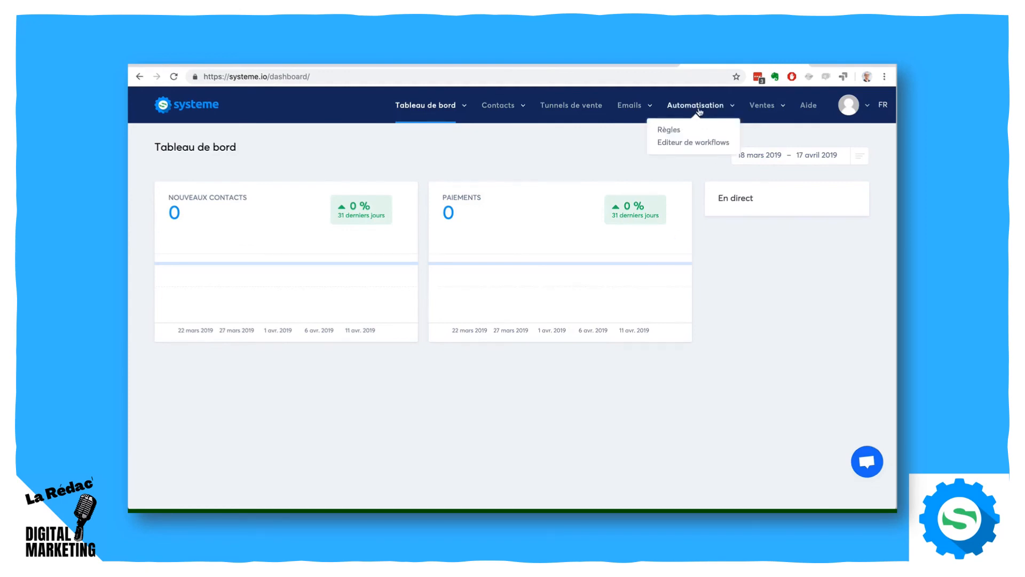
click(670, 131)
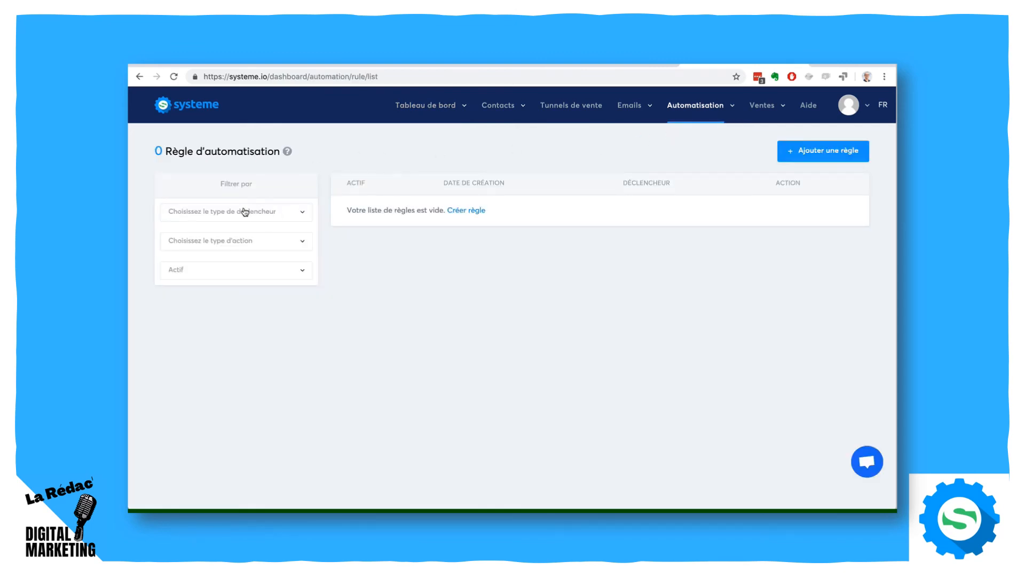
click(245, 212)
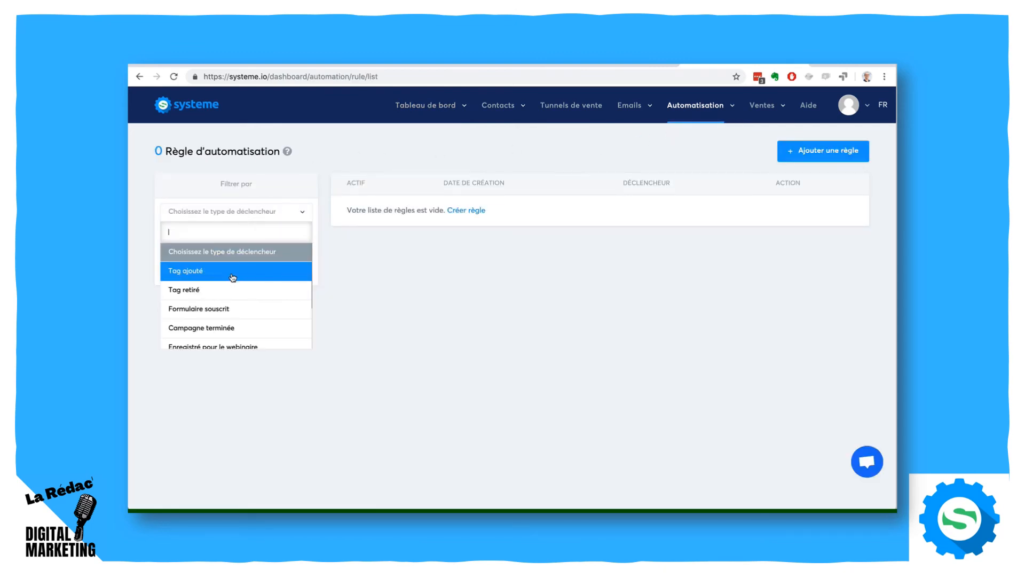
scroll(231, 309, down, 2)
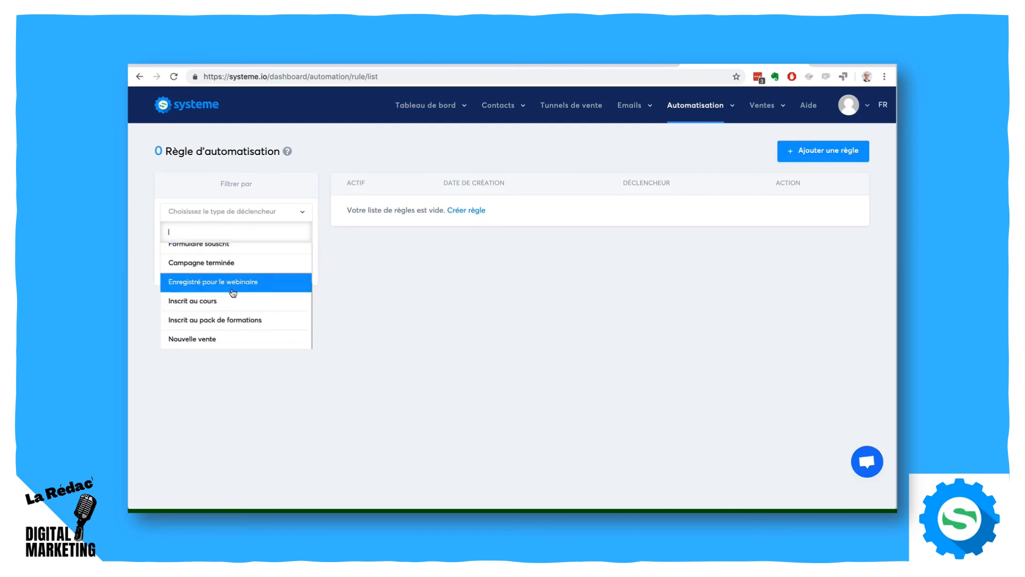
click(341, 302)
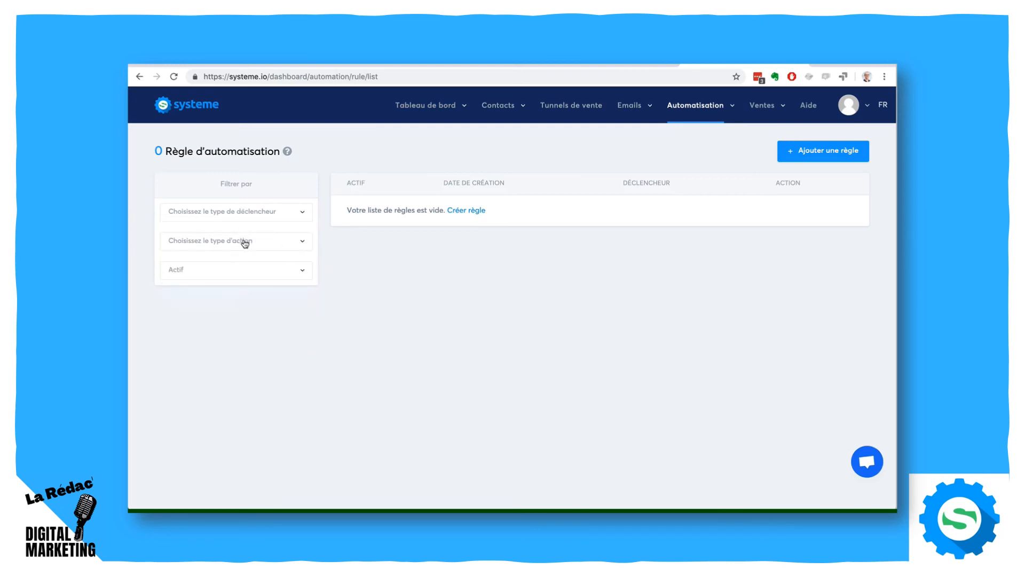
- Start a new automation rule with the "Formulaire souscrit" trigger for the funnel step "Génération d'audience: Formulaire de blog"
click(802, 153)
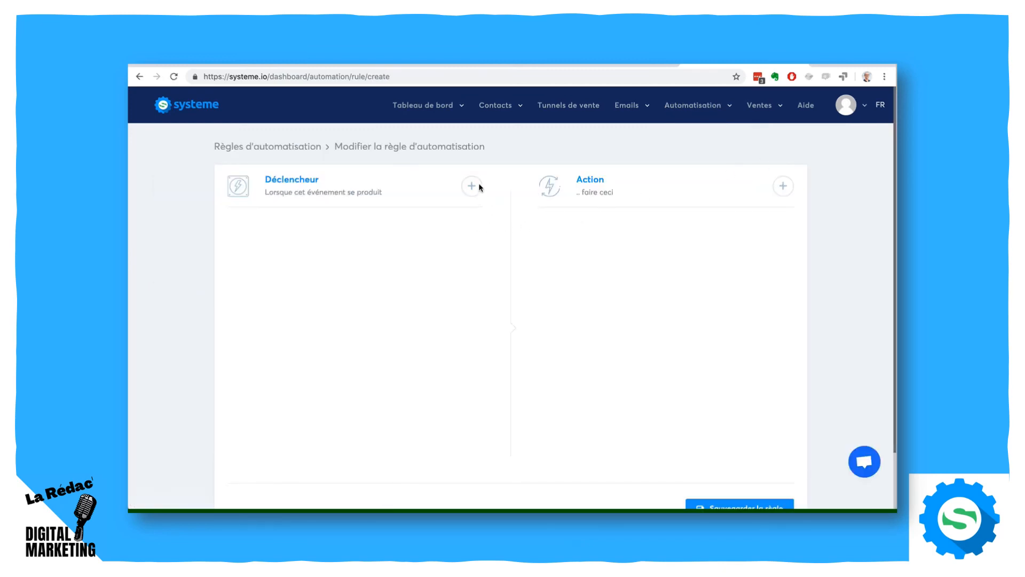
click(471, 186)
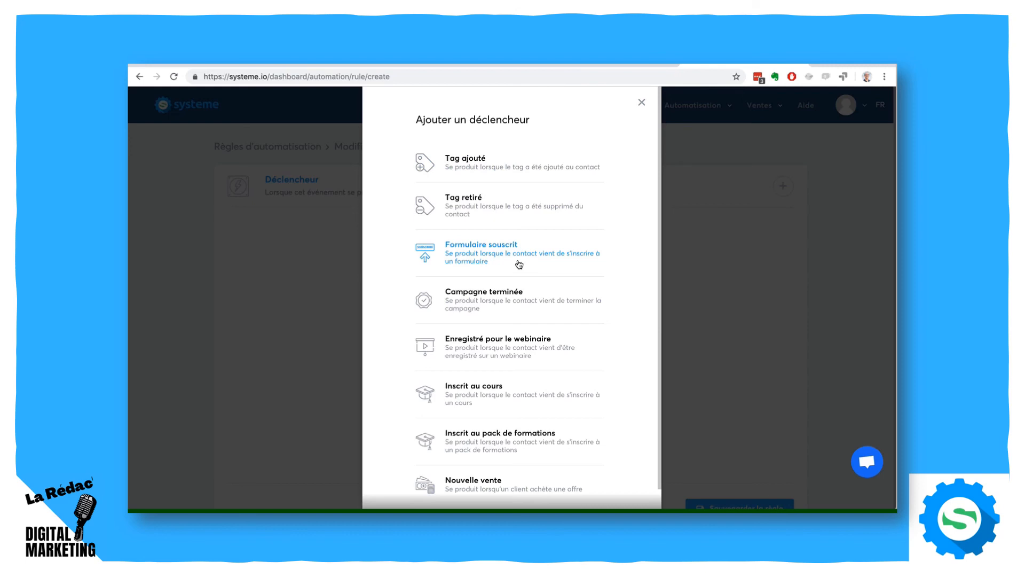
scroll(419, 313, down, 1)
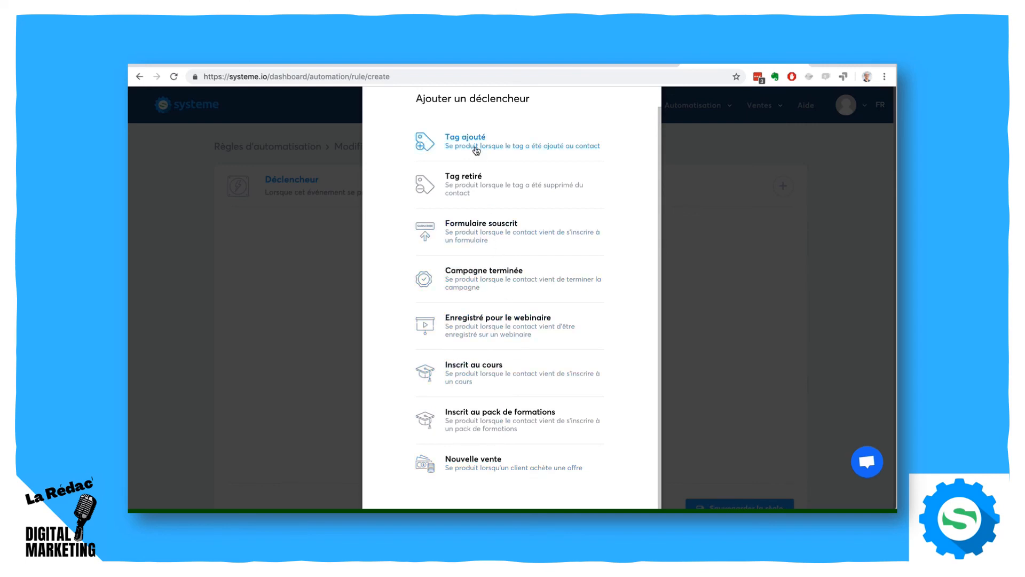
click(487, 233)
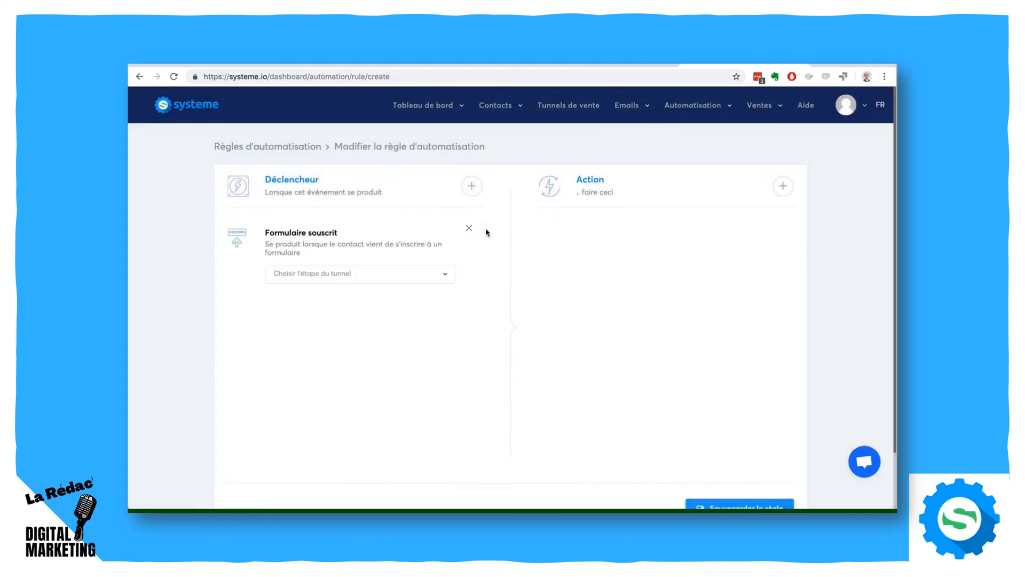
click(399, 277)
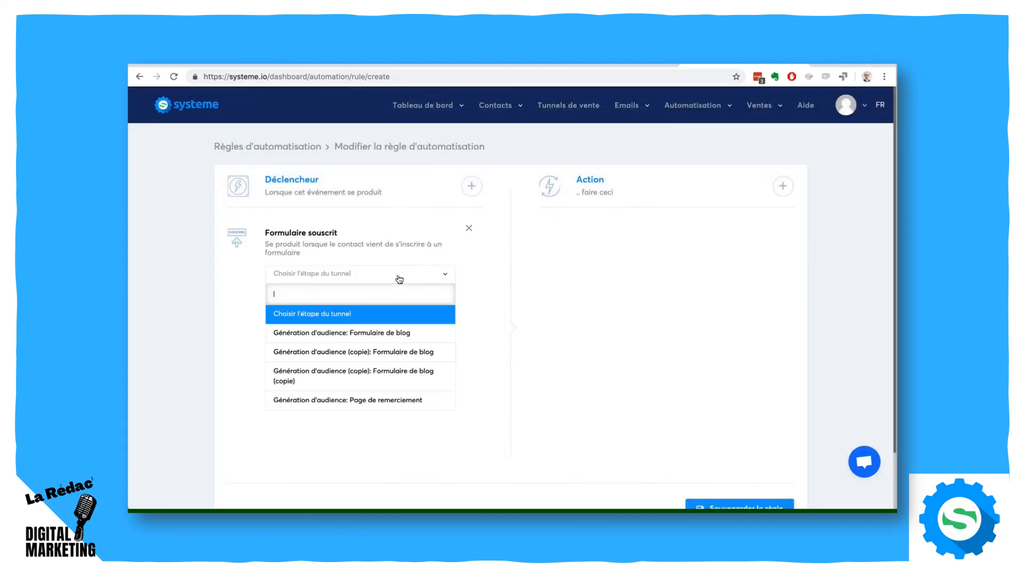
click(393, 332)
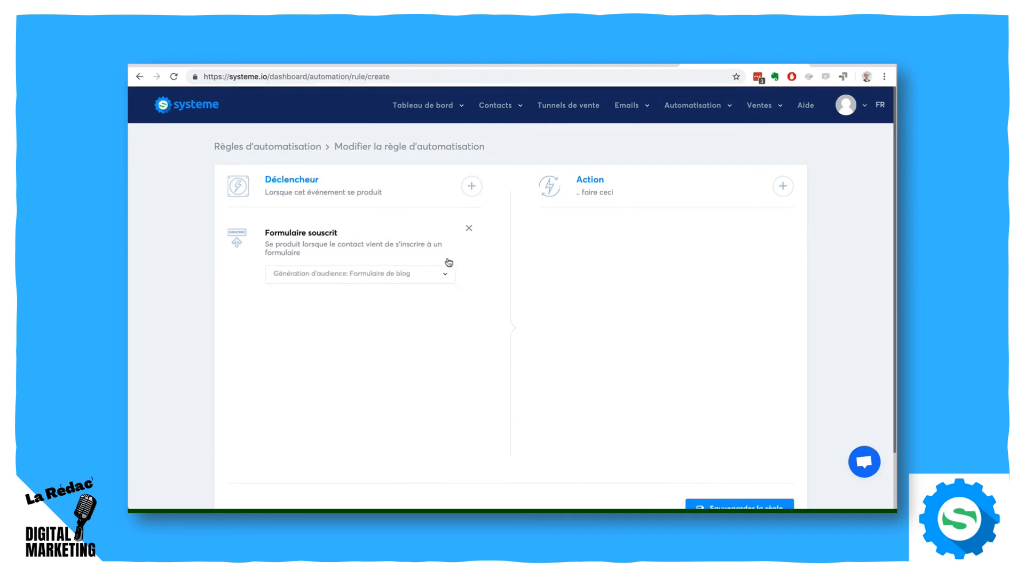
- Add an "Ajouter un tag" action to the automation rule with the tag "Contacts"
click(783, 187)
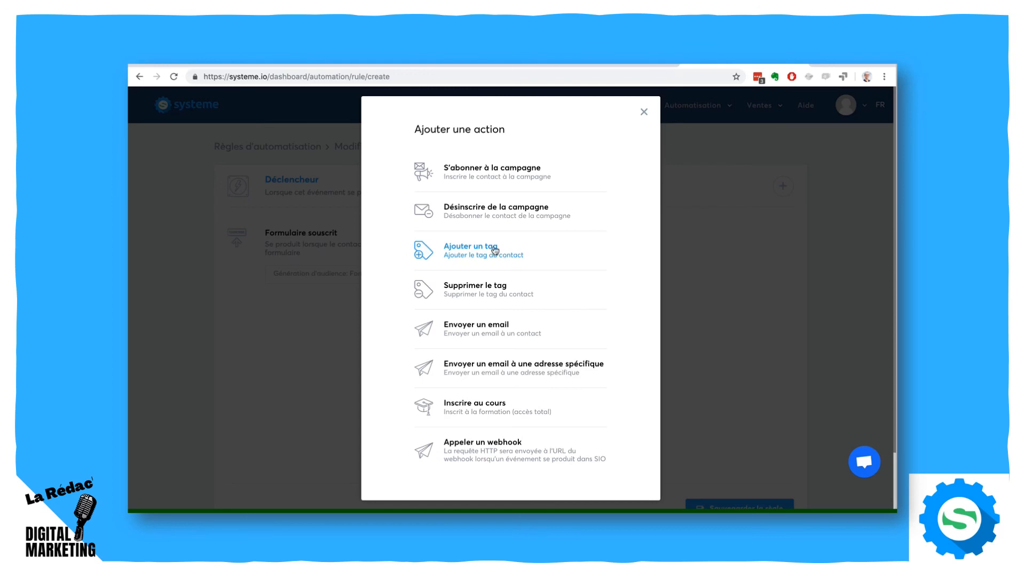
click(473, 249)
click(645, 278)
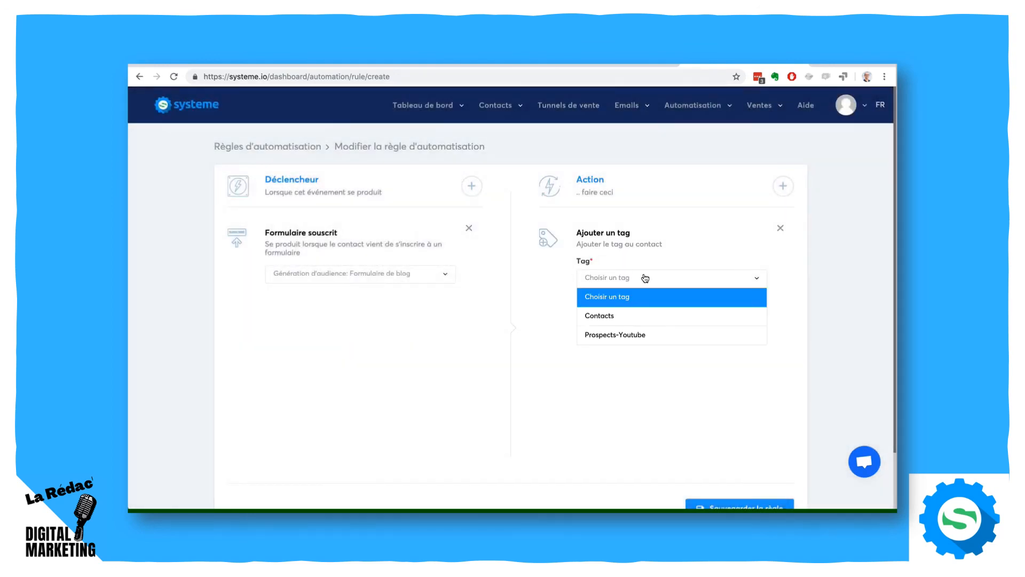
click(639, 279)
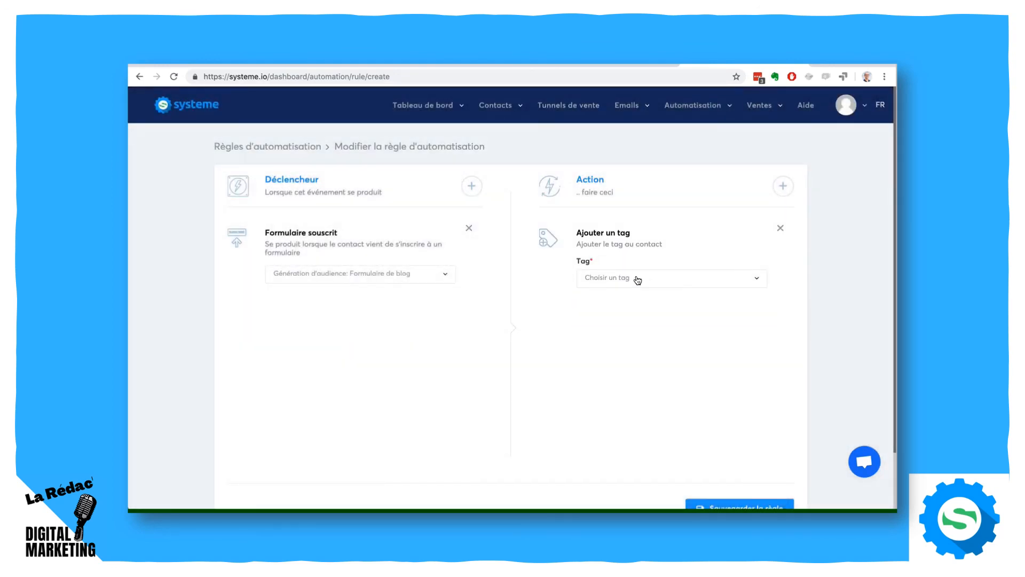
click(637, 280)
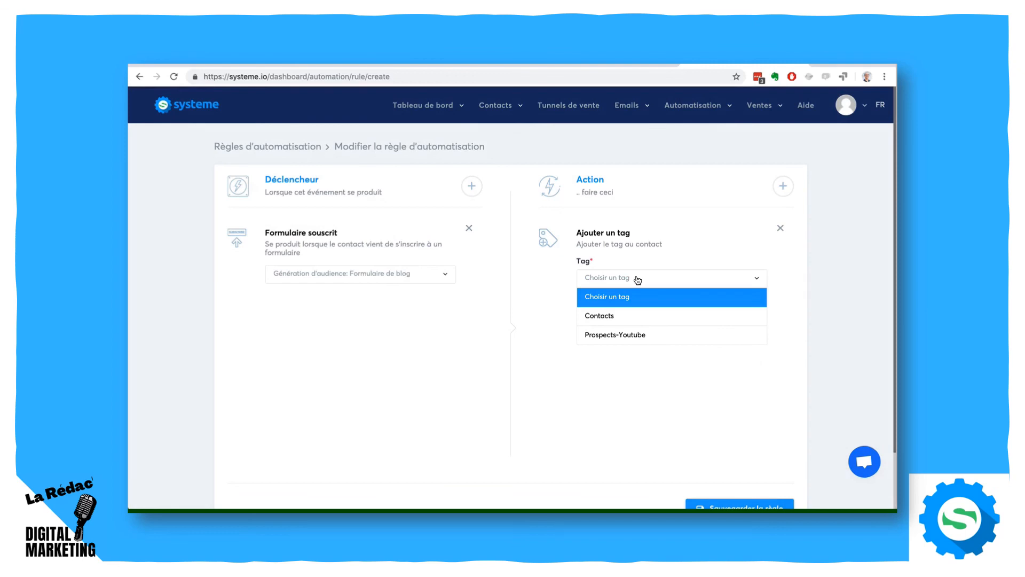
click(626, 318)
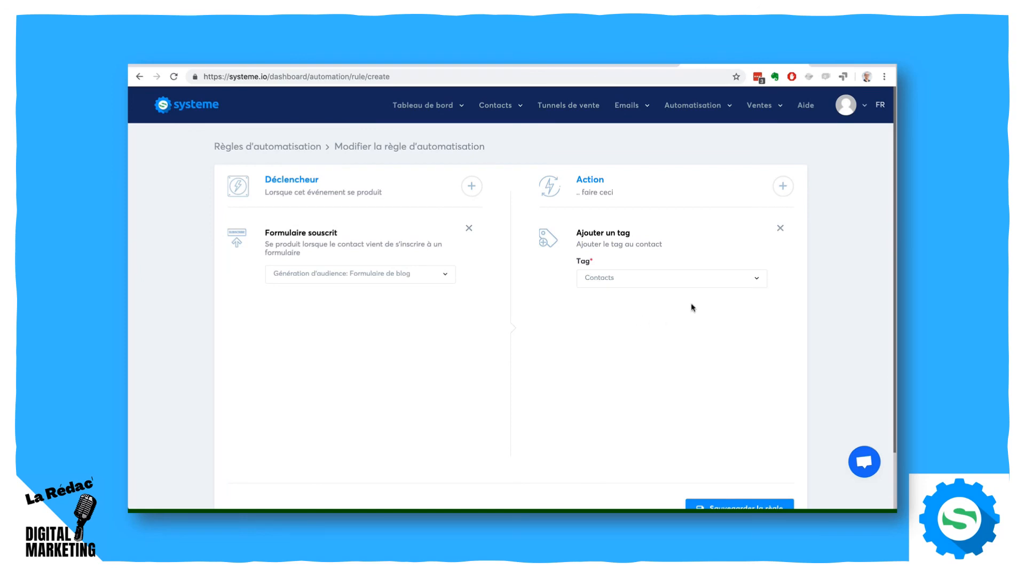
- Add a "S'abonner à la campagne" action to the rule for the campaign "7 conseils pour ..."
click(782, 193)
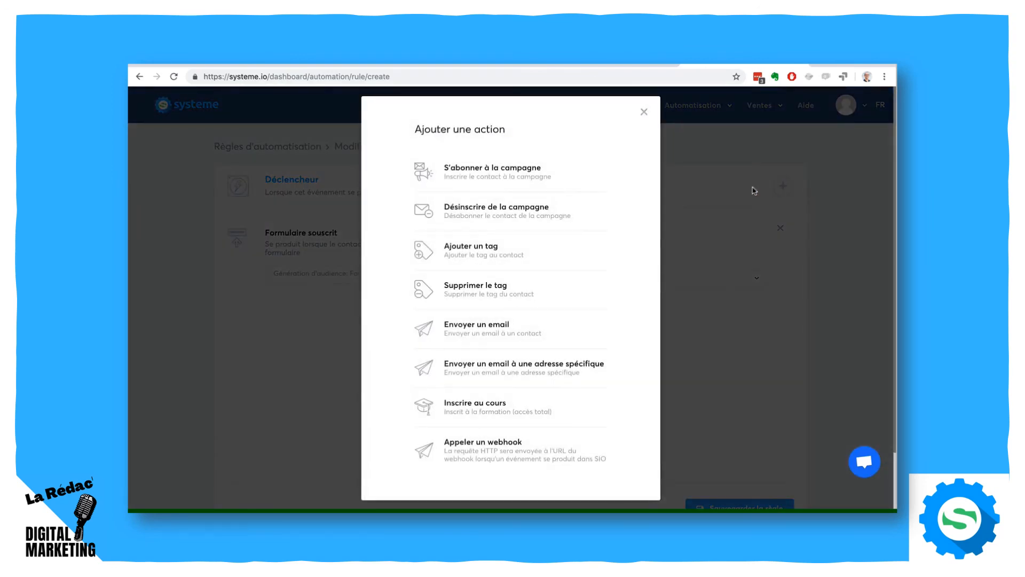
click(463, 171)
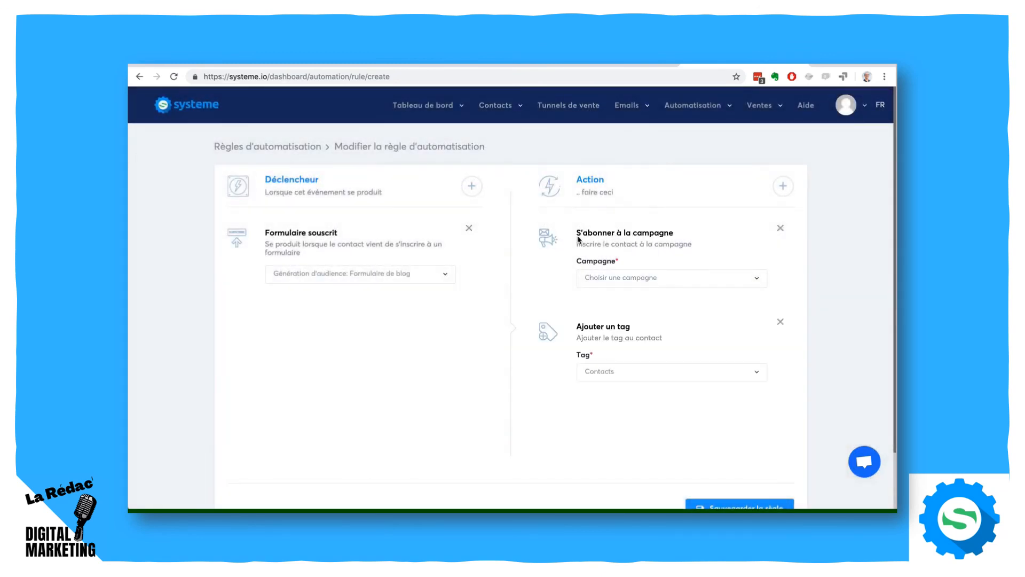
click(633, 372)
click(633, 372)
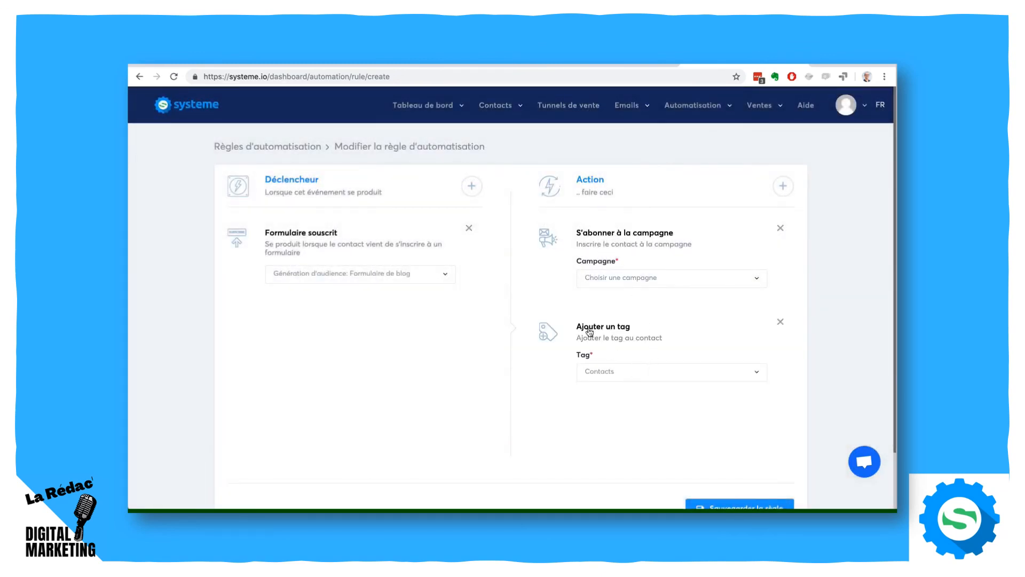
click(632, 277)
click(632, 316)
- Review the rule's form trigger and its campaign and tag actions, and save the automation rule
drag(265, 230, 346, 233)
drag(277, 230, 311, 238)
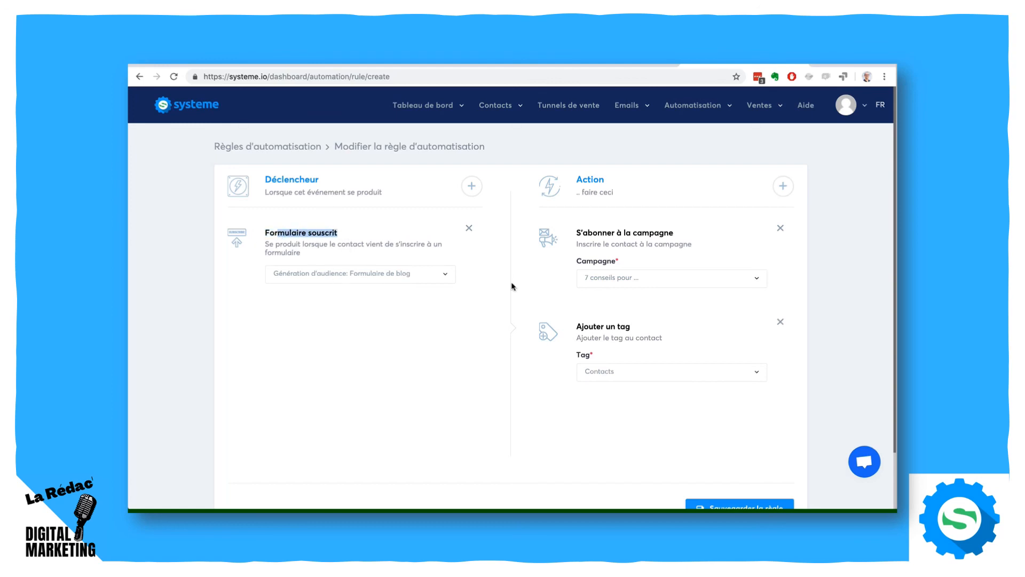
drag(577, 233, 660, 233)
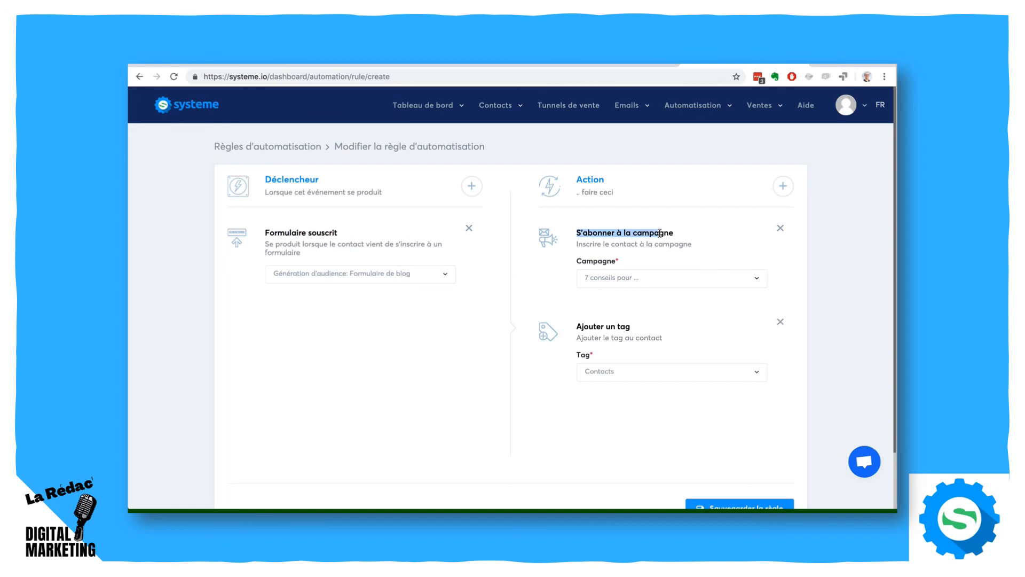
drag(582, 326, 596, 326)
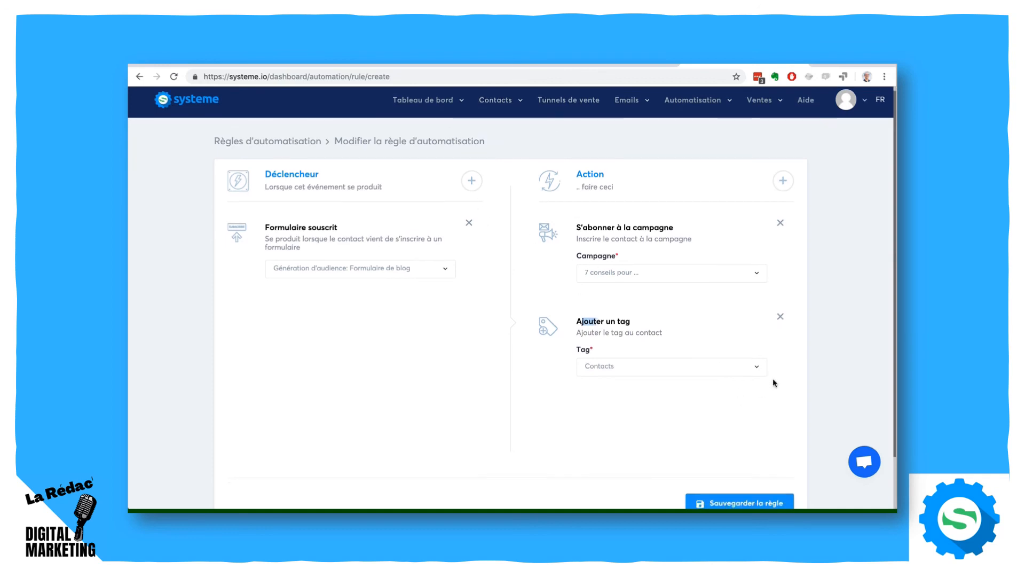
scroll(773, 378, down, 2)
click(724, 447)
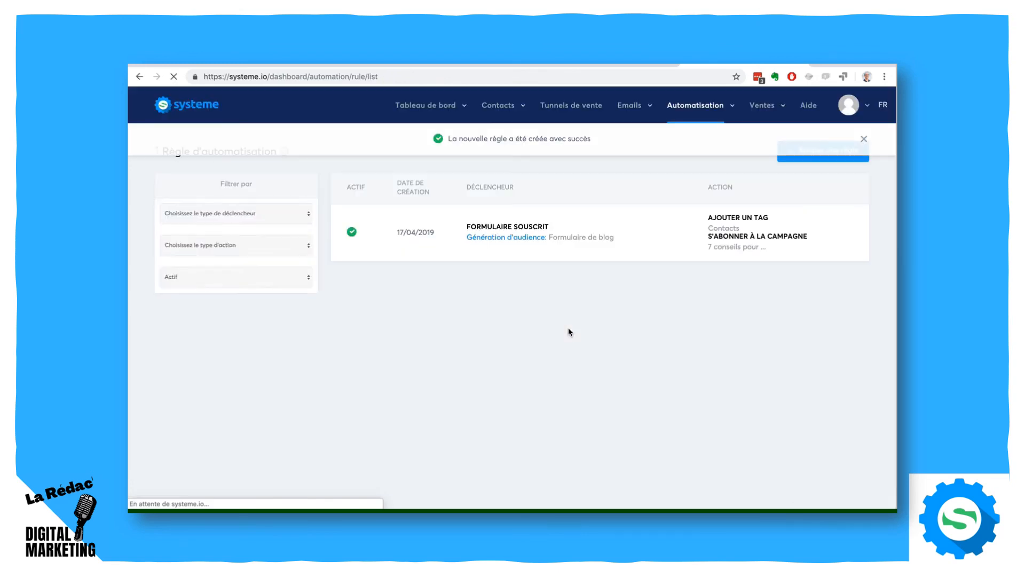
- Go to the contact list, enable the Tag filter and examine its condition options
mouse_move(491, 110)
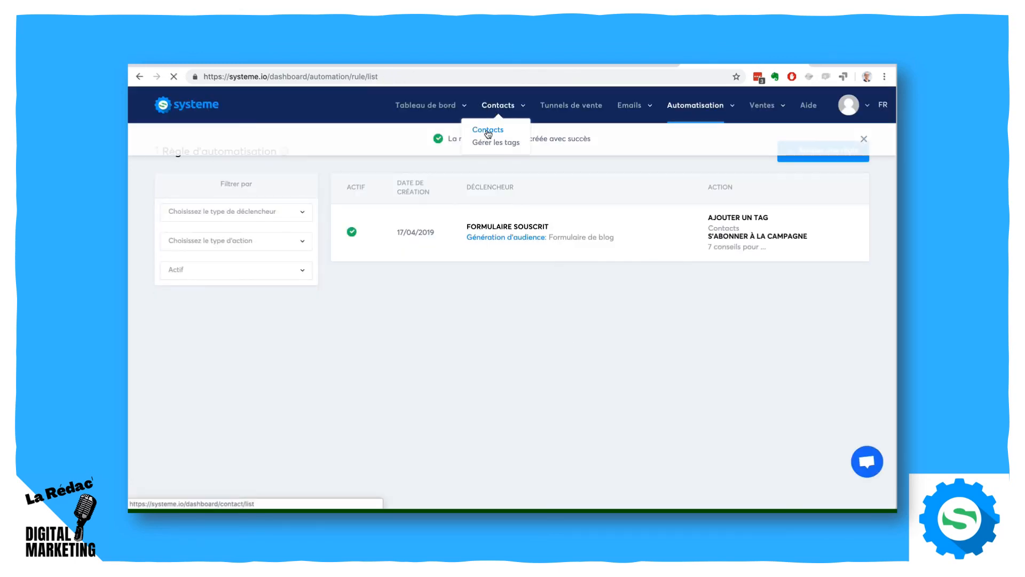
click(486, 131)
scroll(257, 301, down, 4)
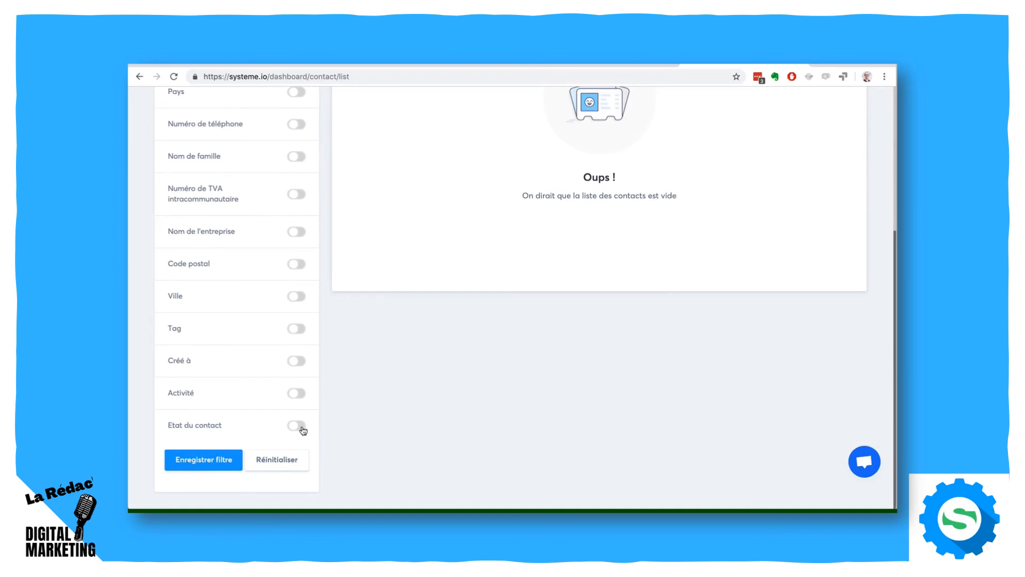
click(298, 330)
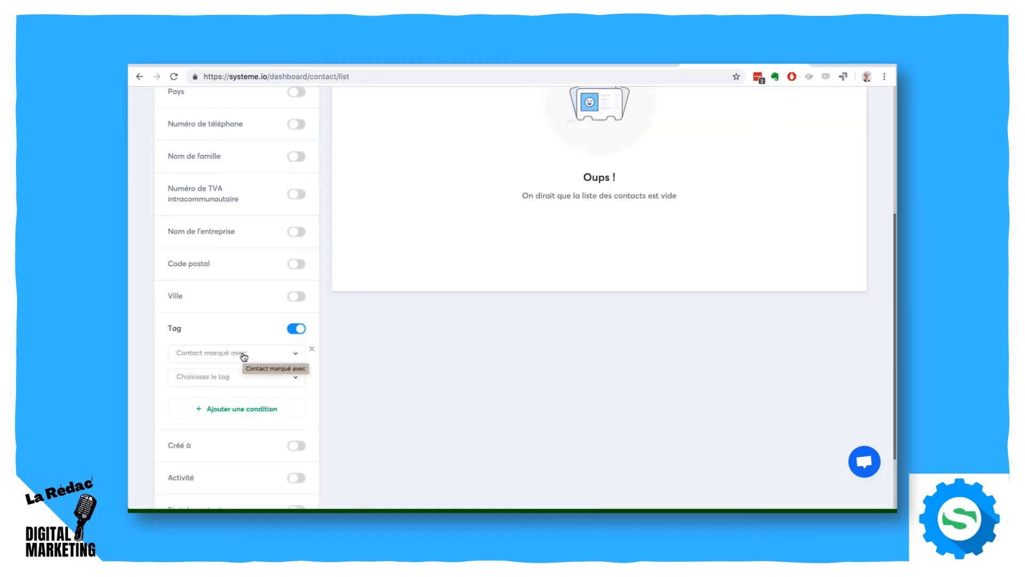
click(243, 355)
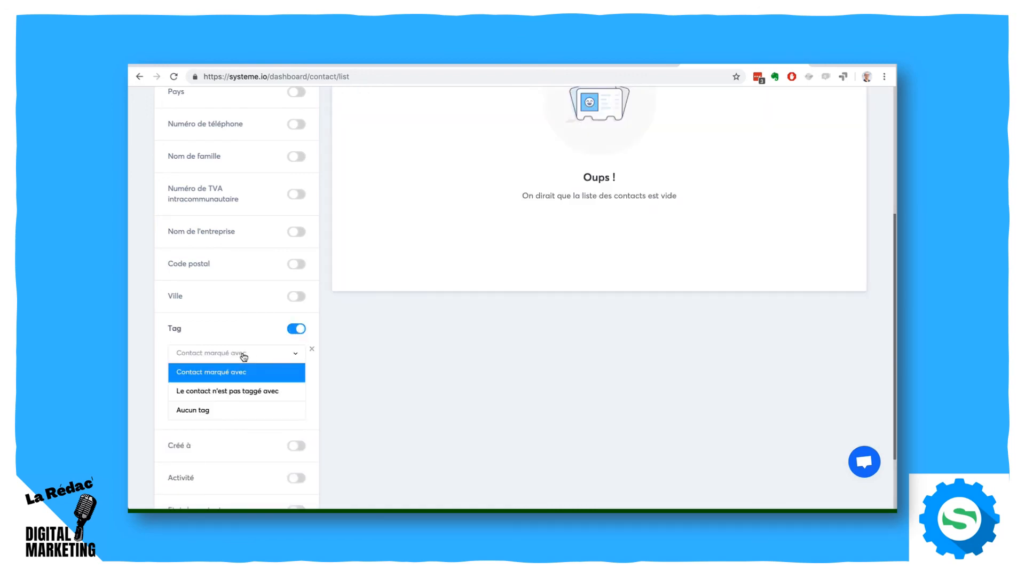
click(235, 408)
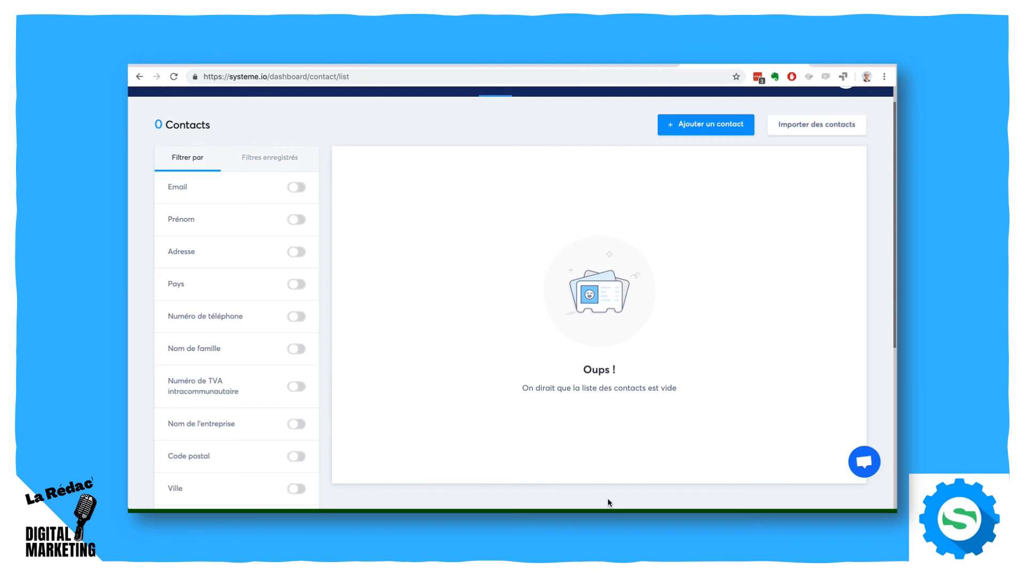
scroll(599, 404, up, 2)
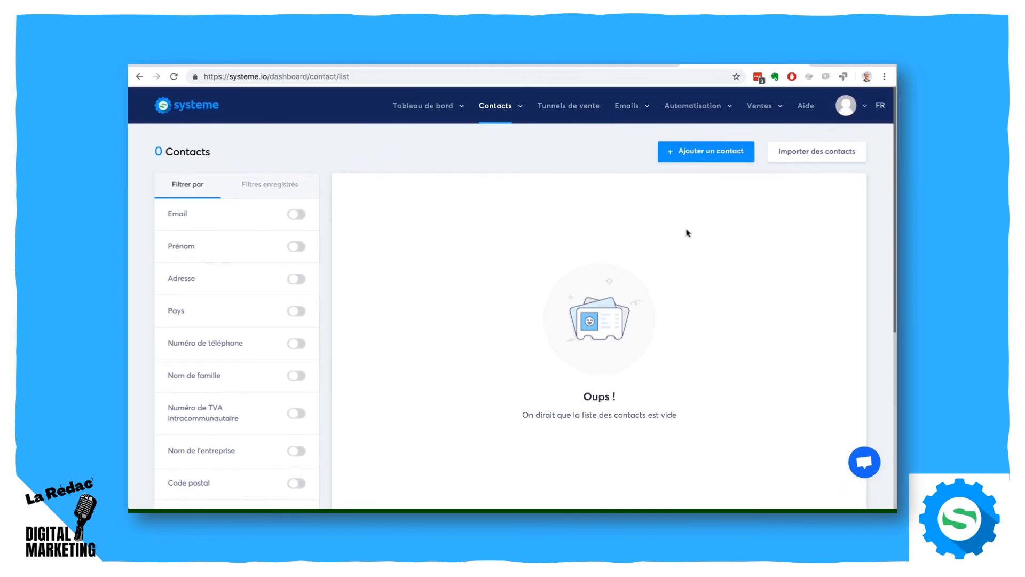
- Go to the automation workflows and create a new workflow named "Workflow"
mouse_move(692, 103)
click(668, 130)
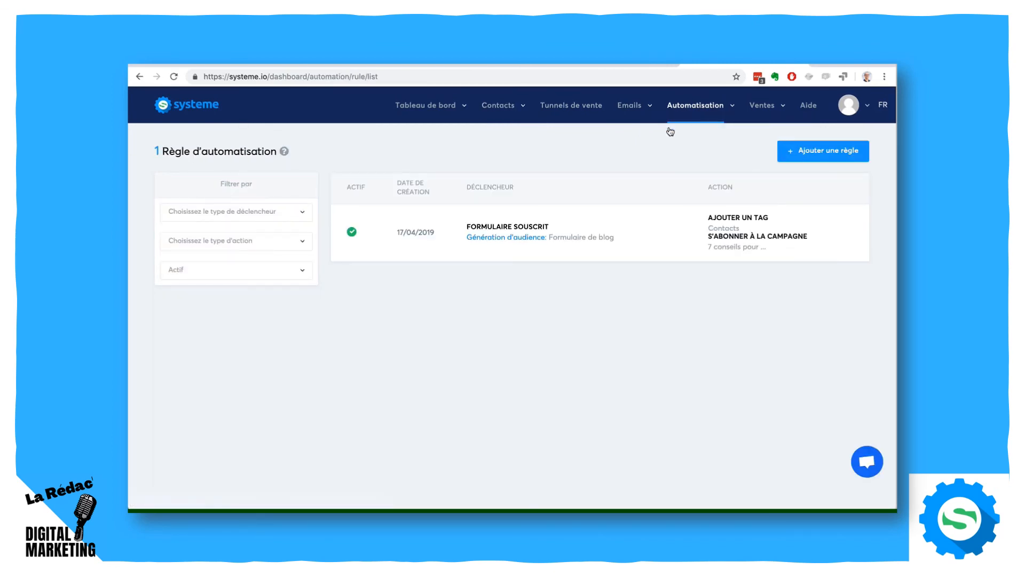
mouse_move(673, 117)
click(675, 143)
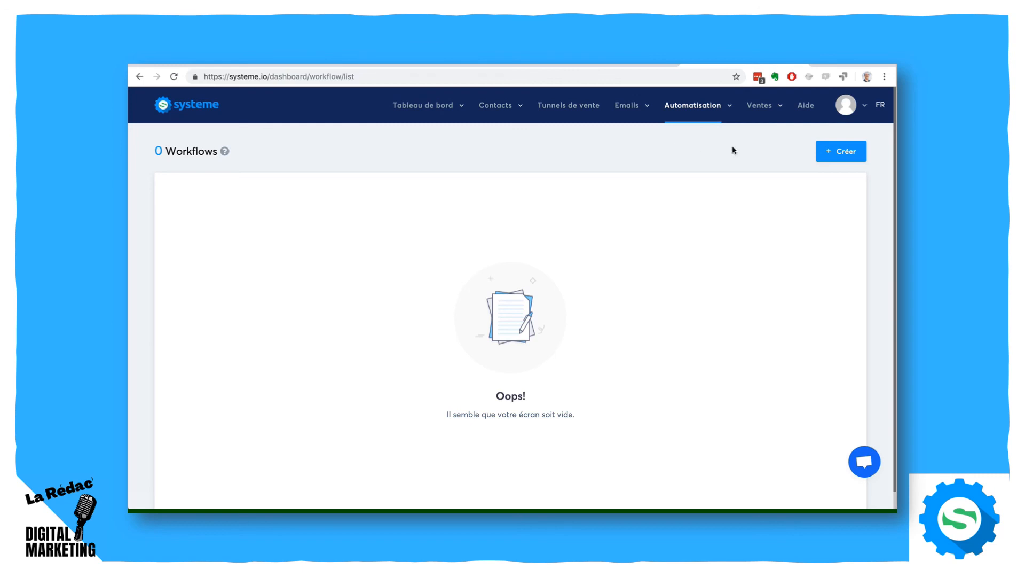
click(843, 152)
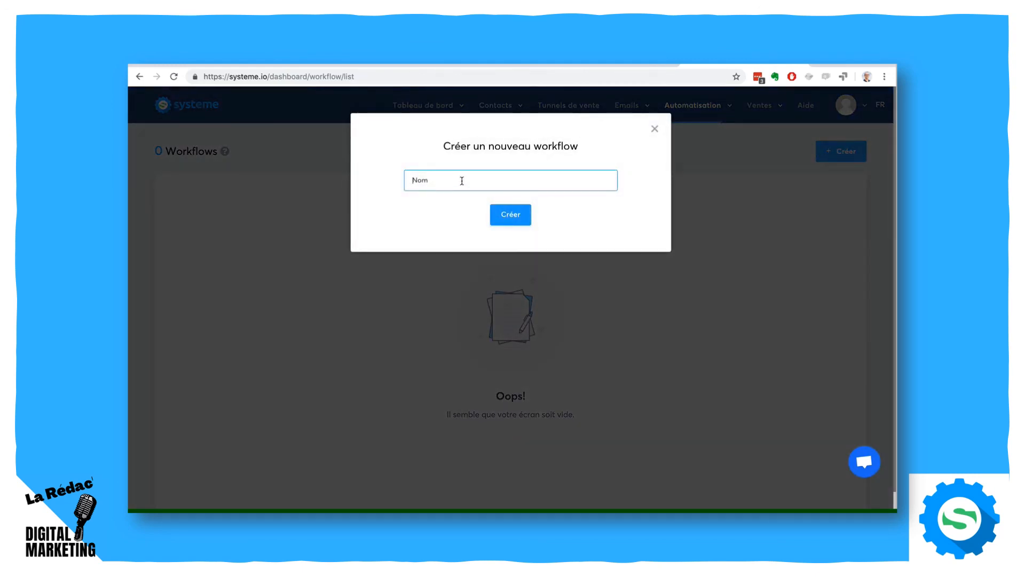
text(Workflow)
click(502, 212)
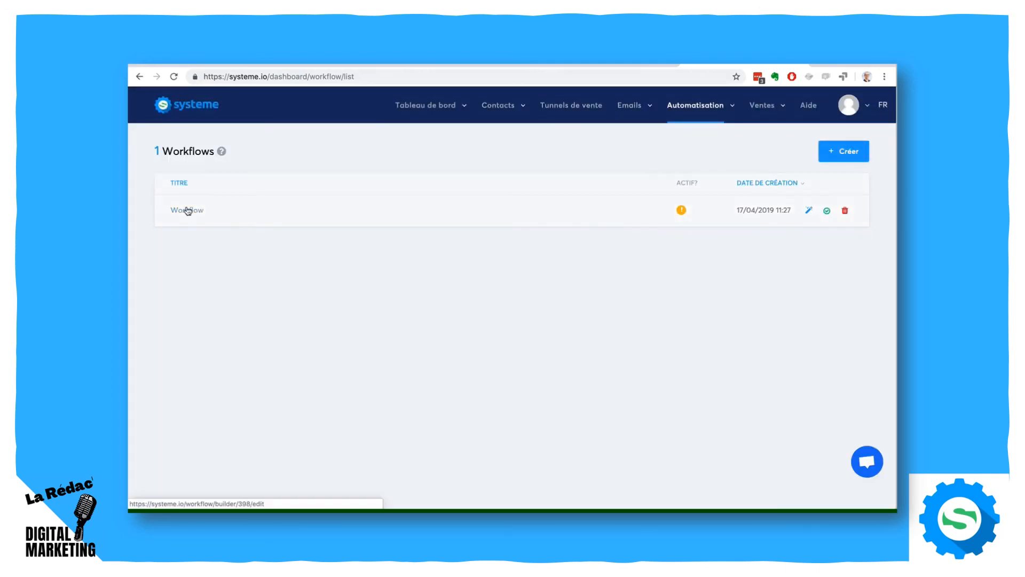
- Open the new workflow and create a "Formulaire d'inscription" trigger for "Formulaire de blog" of the funnel "Génération d'audience"
click(188, 211)
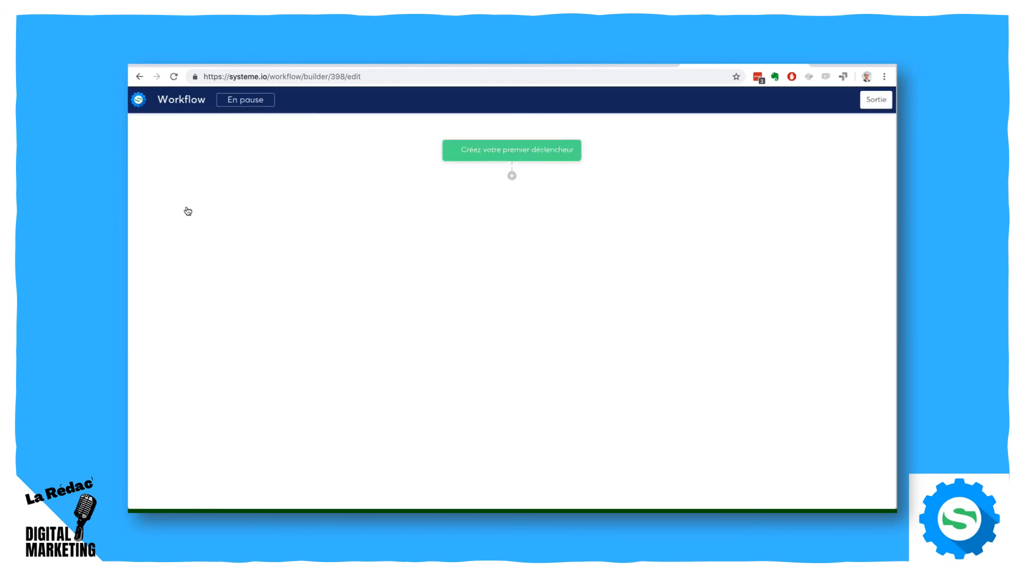
click(524, 153)
click(511, 269)
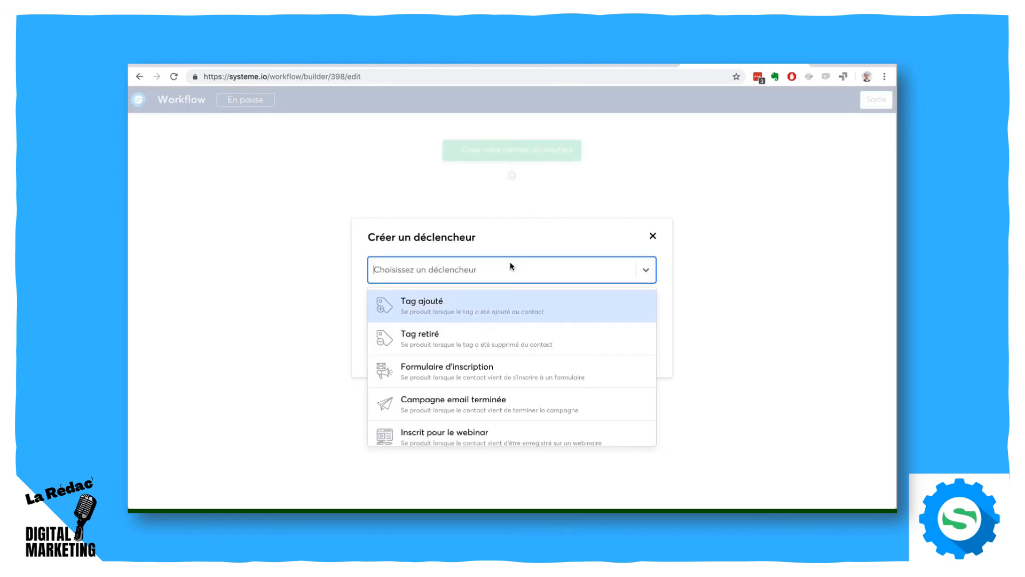
click(533, 363)
click(456, 314)
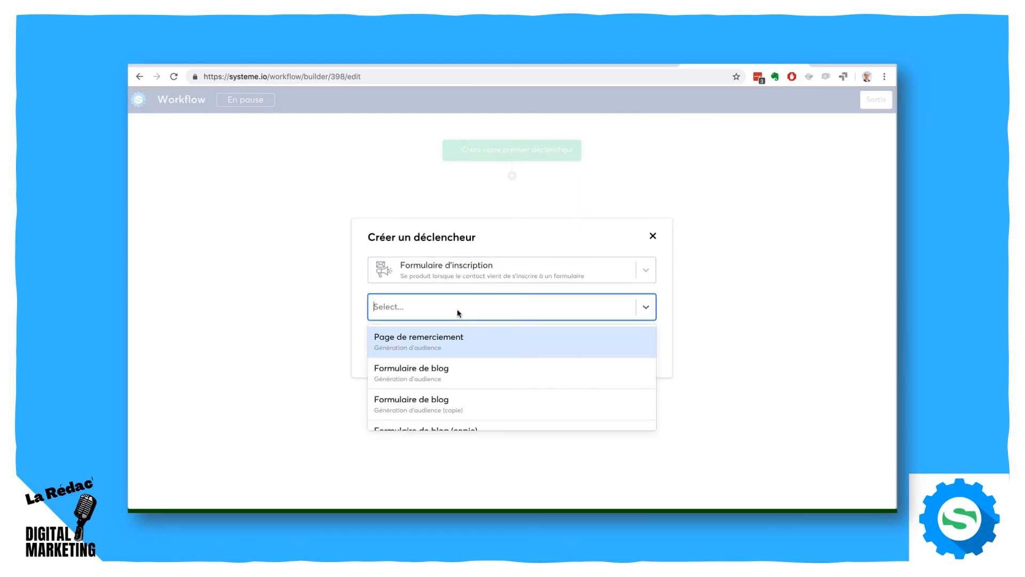
click(460, 374)
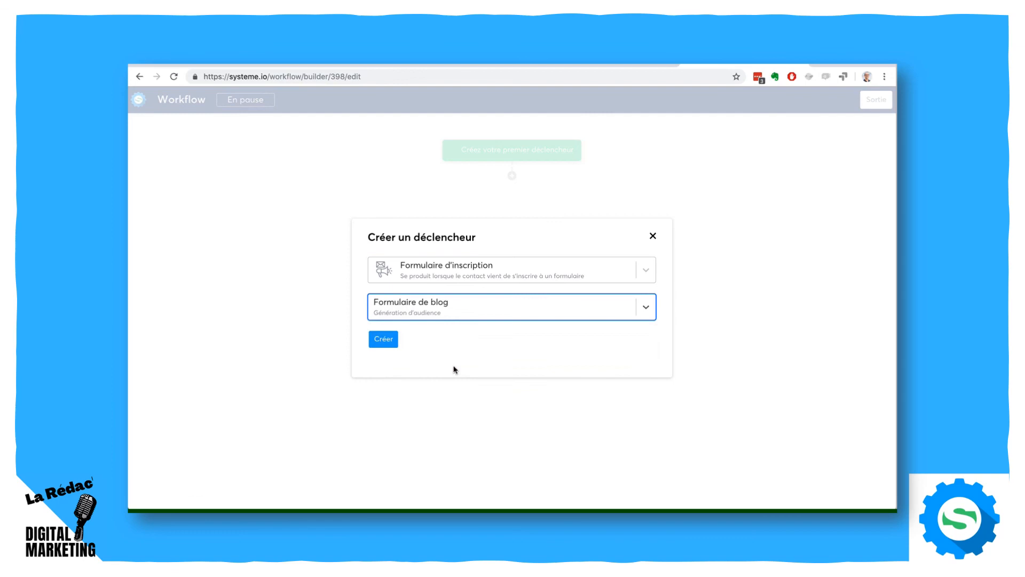
click(383, 339)
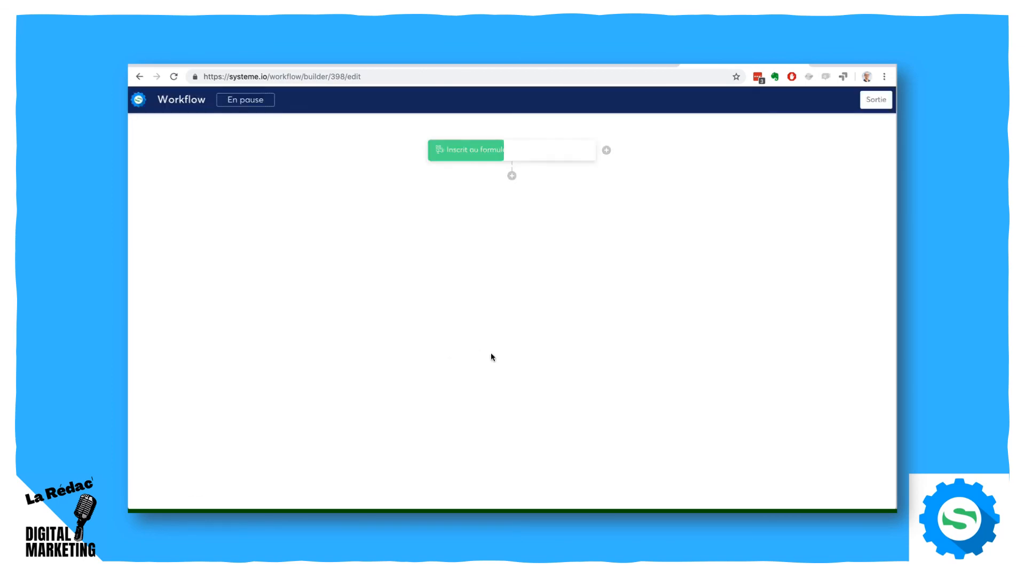
- Add an "Ajouter un tag" action with the tag "Contacts" below the workflow's form trigger
click(511, 176)
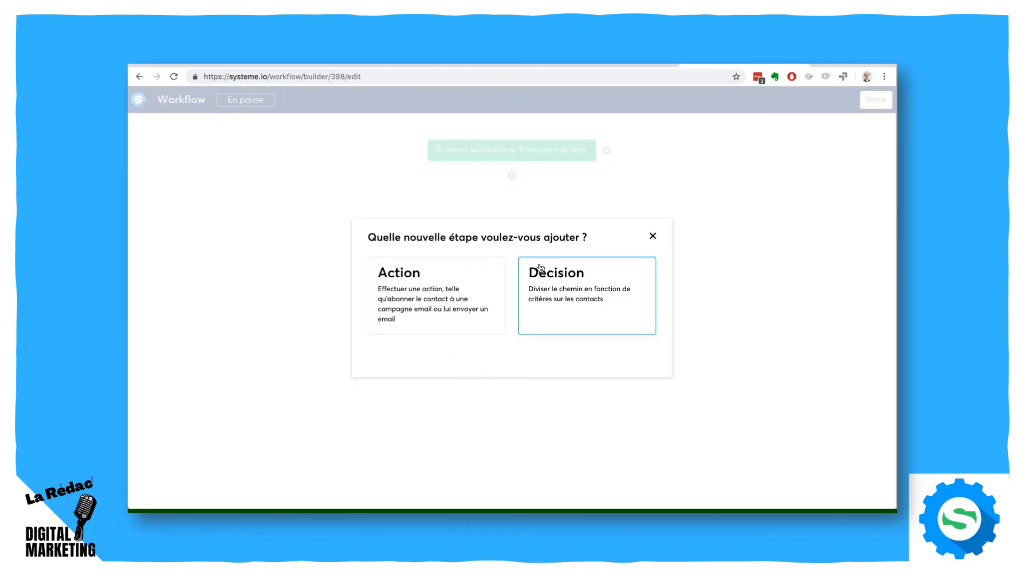
click(430, 291)
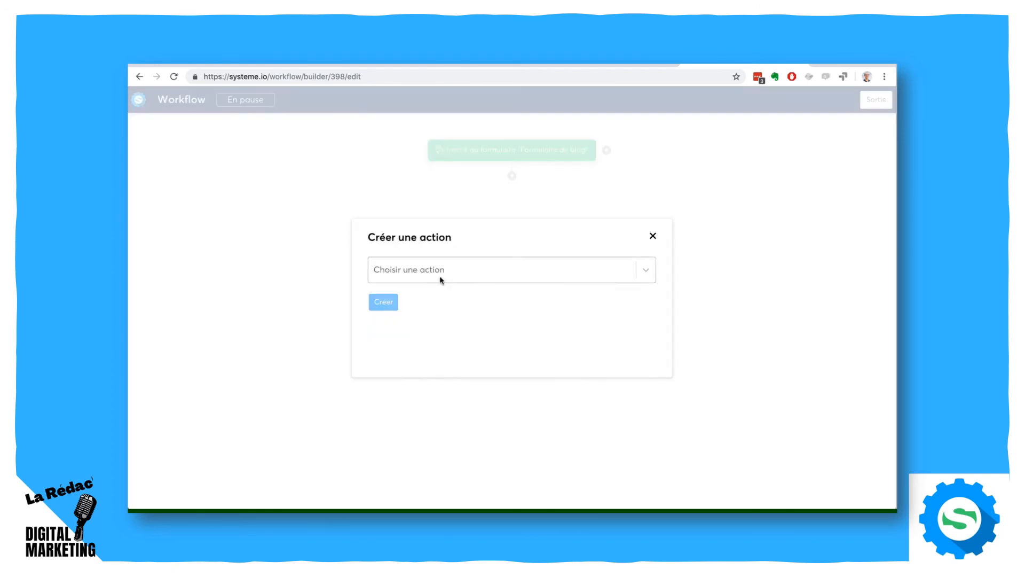
click(441, 281)
click(449, 315)
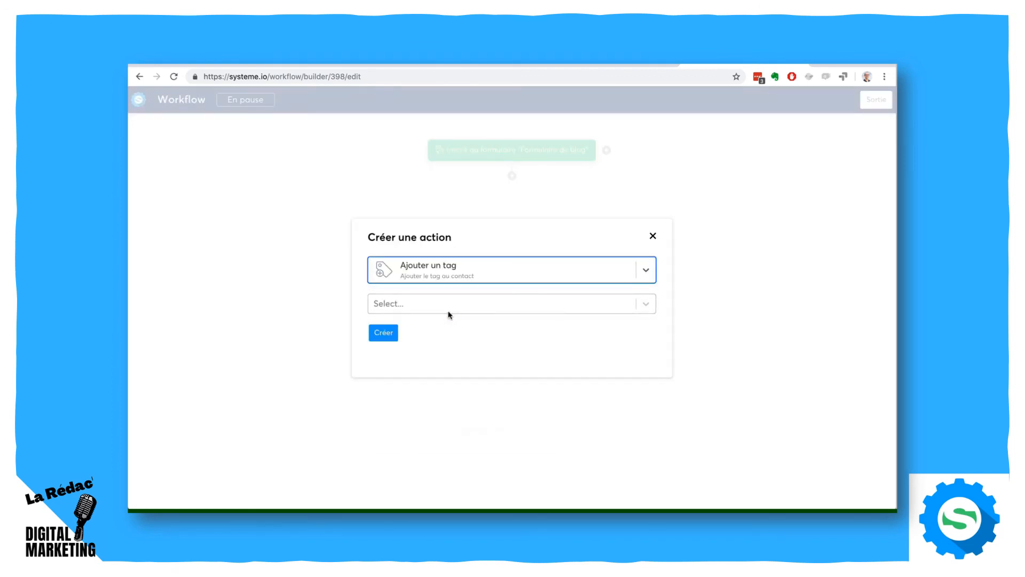
click(417, 303)
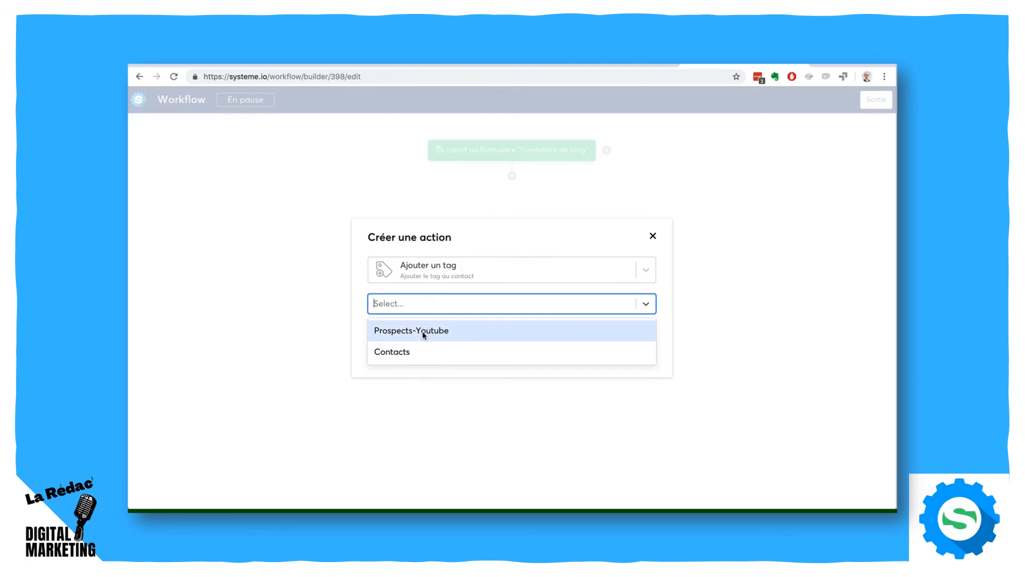
click(422, 351)
click(384, 334)
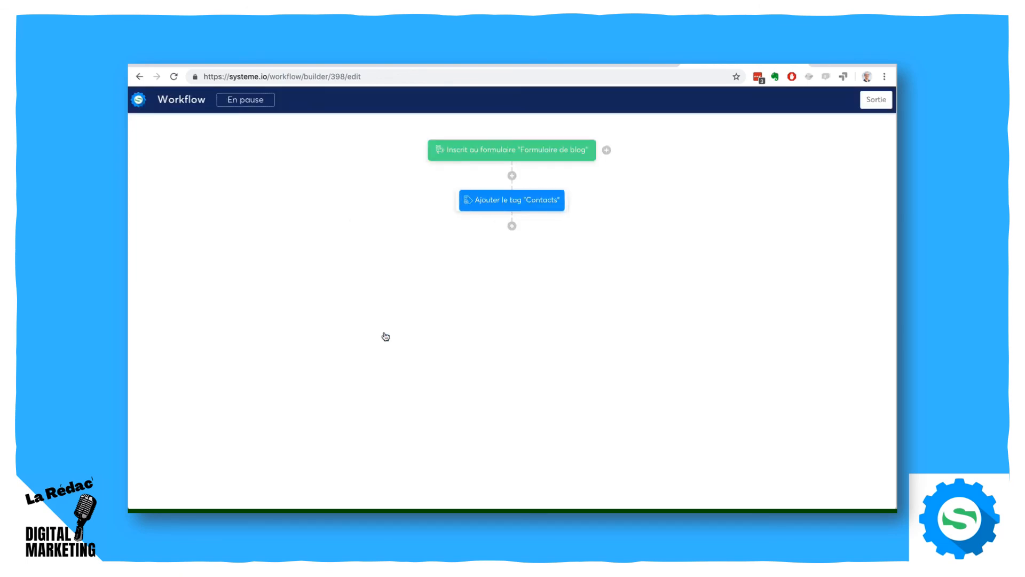
- Examine the action types available for a step below the "Contacts" tag action, without adding one
click(512, 226)
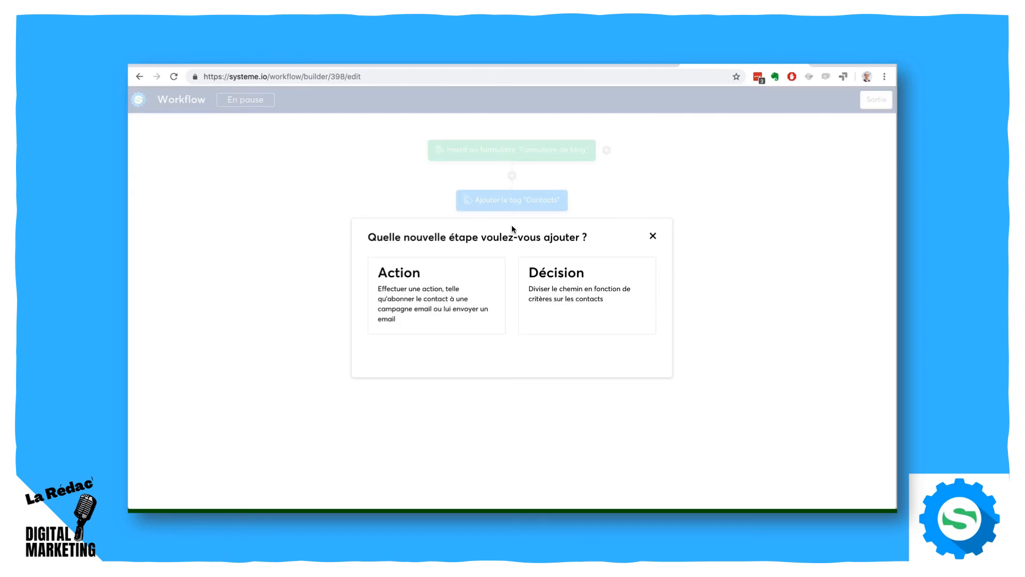
click(419, 296)
click(435, 271)
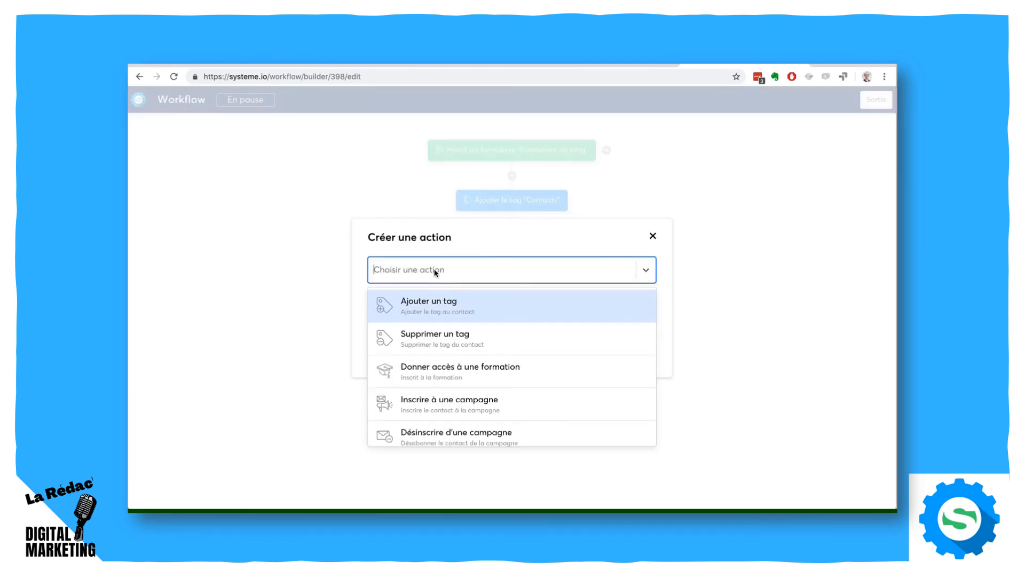
scroll(565, 332, down, 2)
click(652, 235)
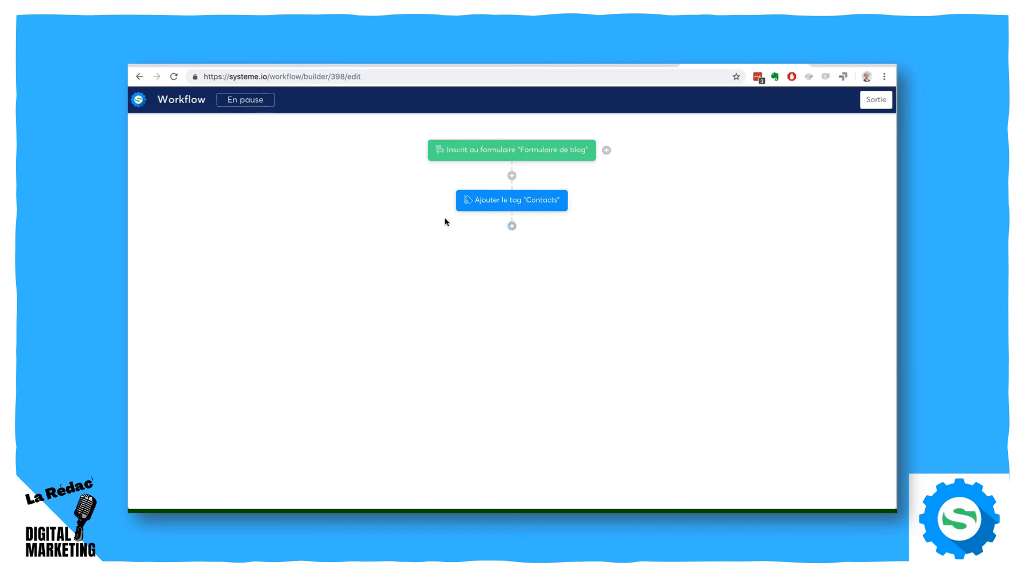
click(511, 226)
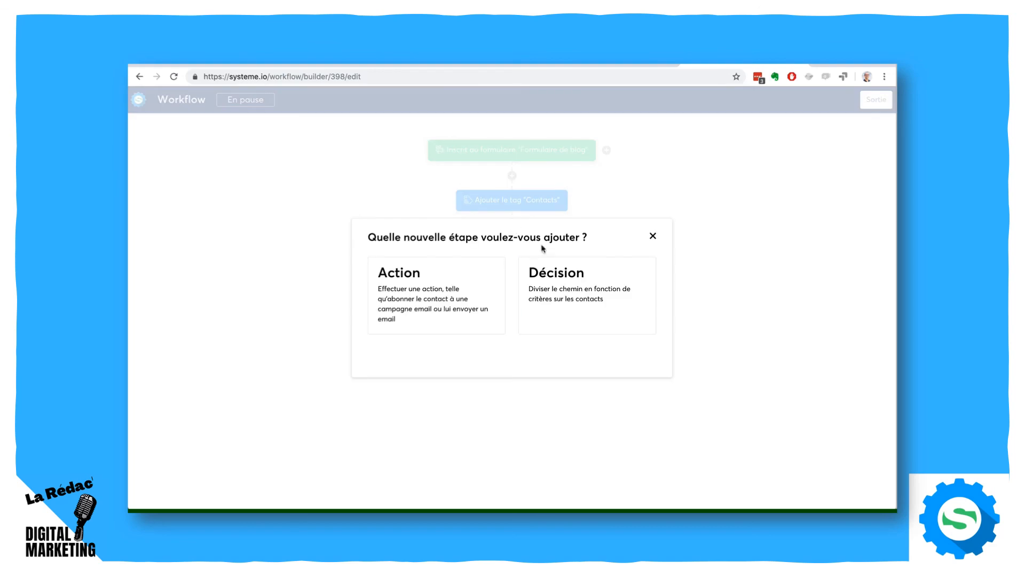
click(557, 277)
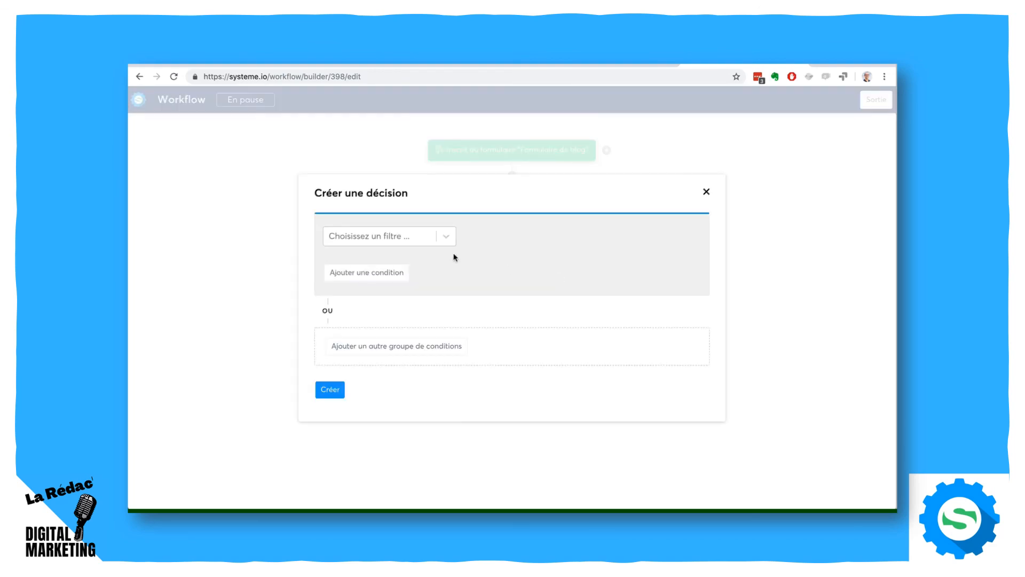
click(707, 192)
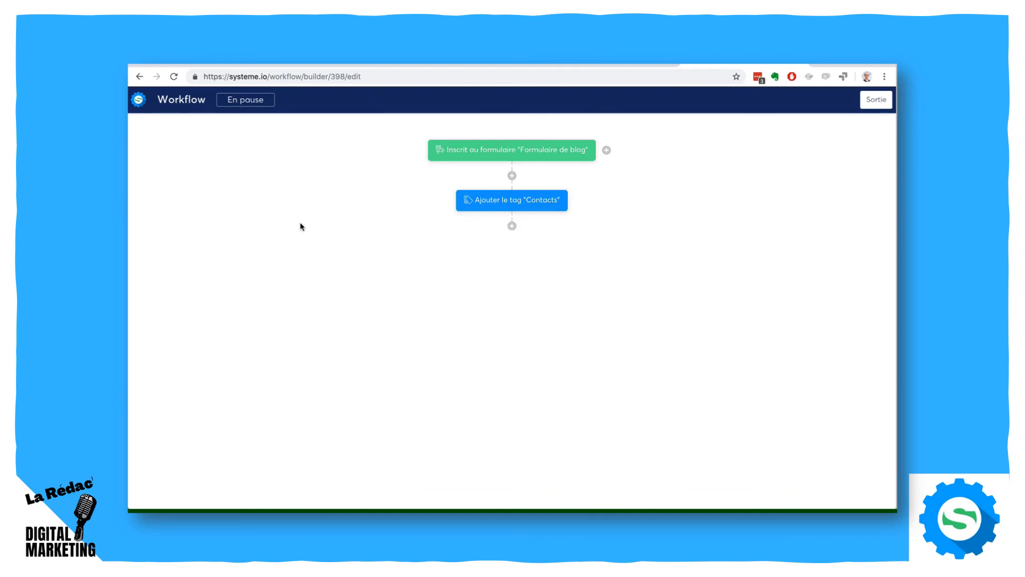
- Add an "Inscrire à une campagne" action for the campaign "7 conseils pour ..." below the "Contacts" tag action
click(512, 227)
click(440, 284)
click(470, 275)
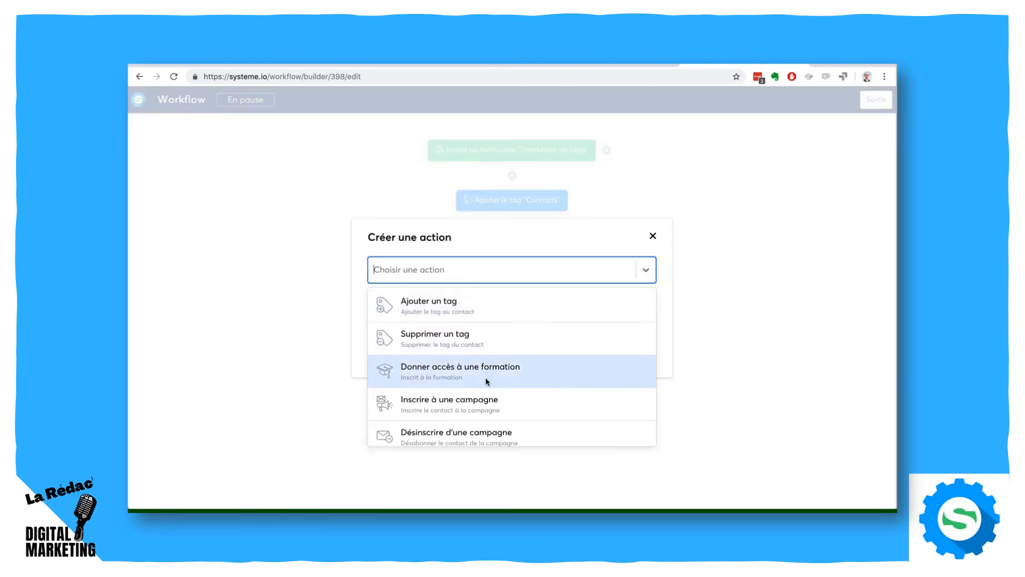
click(483, 401)
click(421, 305)
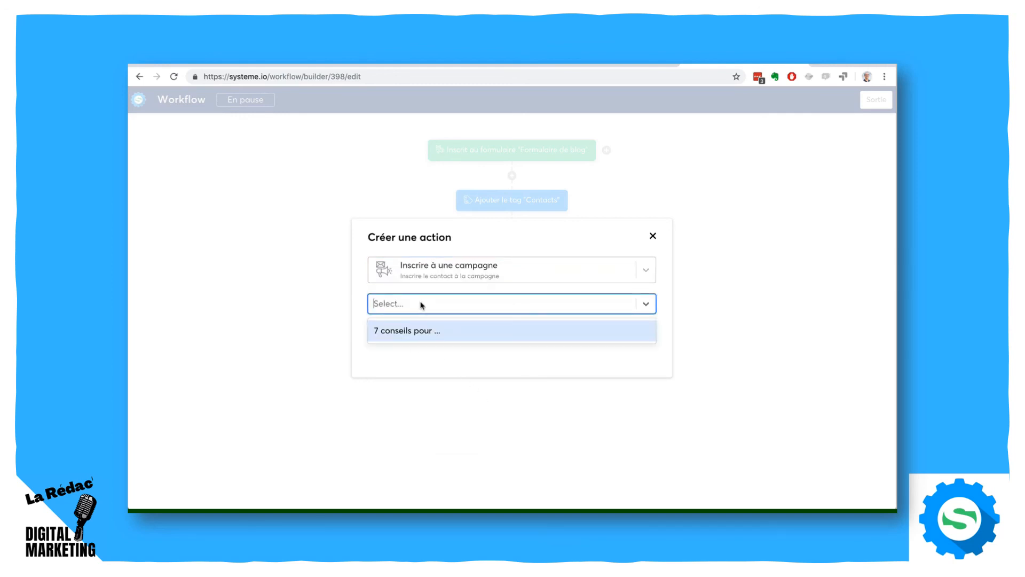
click(422, 331)
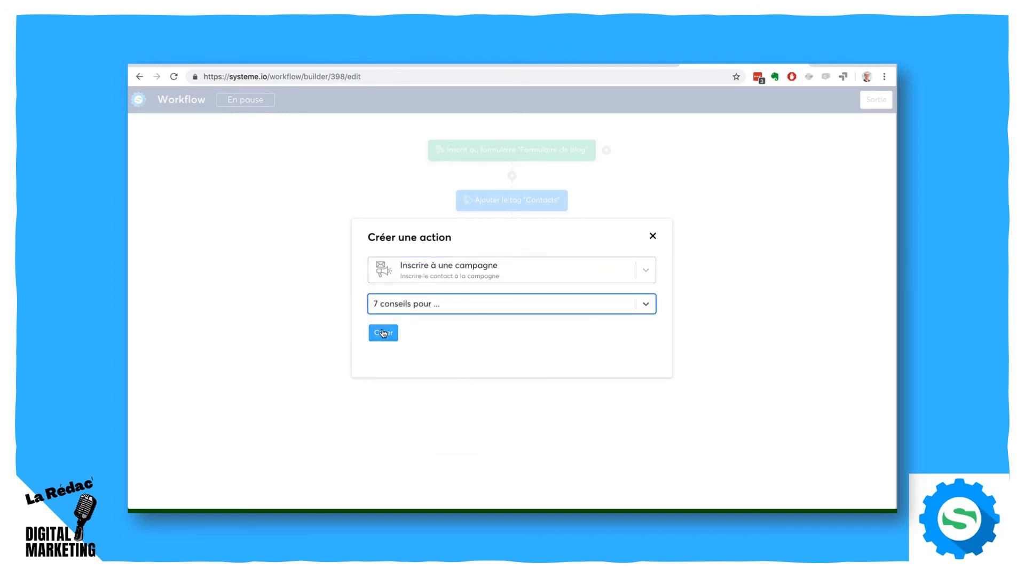
click(384, 333)
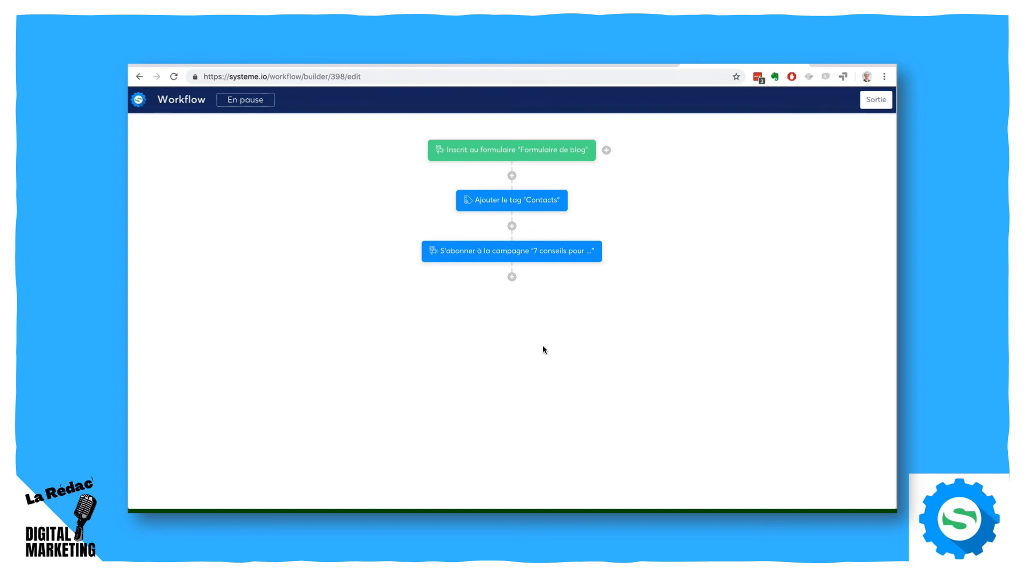
- Add a decision below the campaign subscription action with the Tag filter "Contact tagué avec" set to "Prospects-Youtube"
mouse_move(521, 251)
click(511, 278)
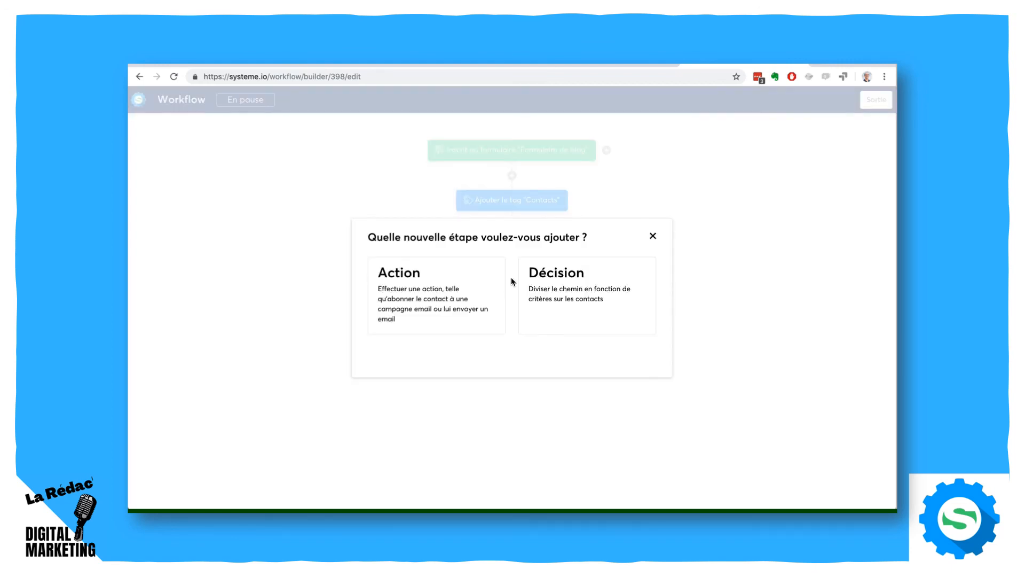
click(545, 283)
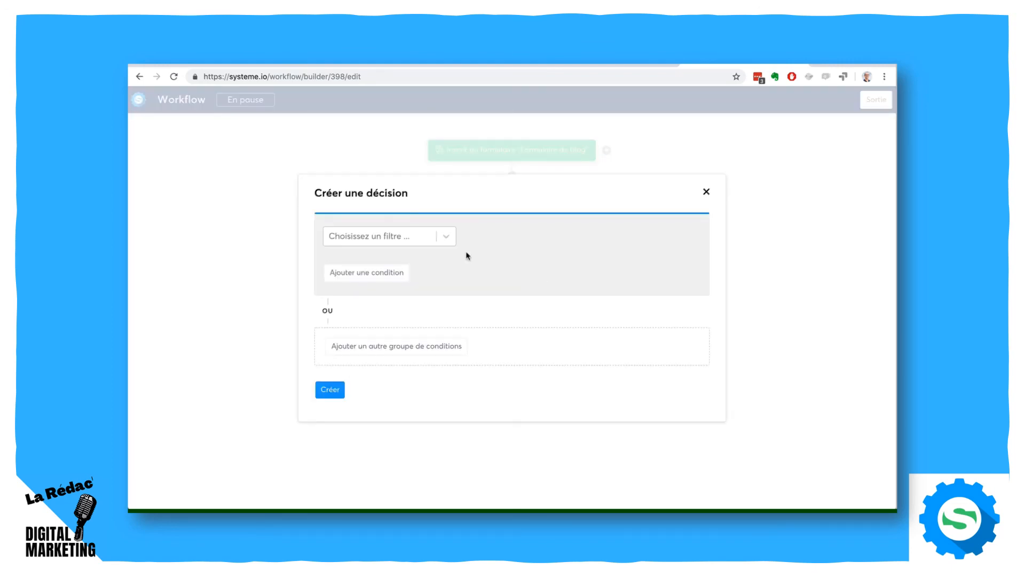
click(440, 242)
click(404, 283)
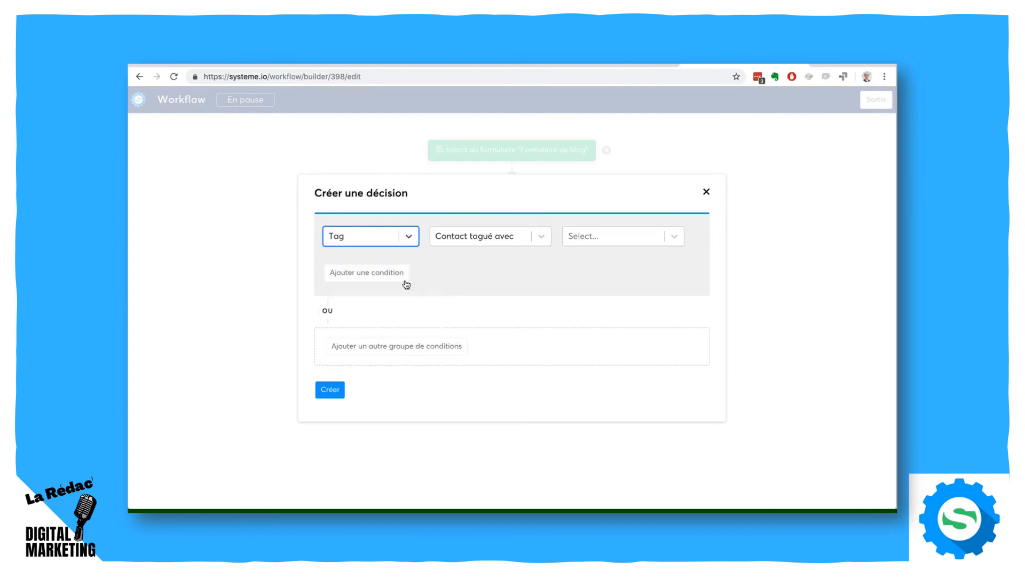
click(584, 236)
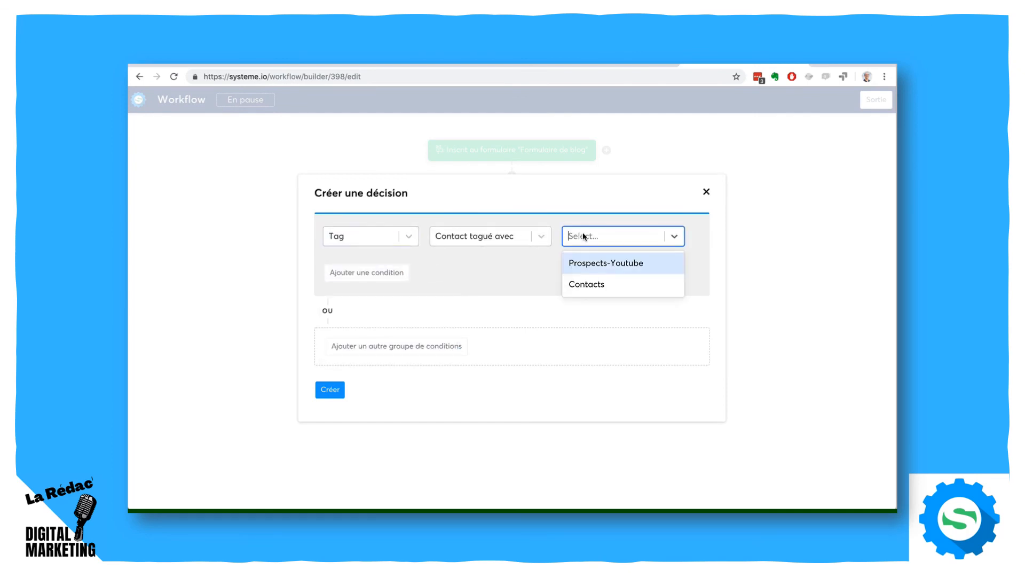
click(593, 262)
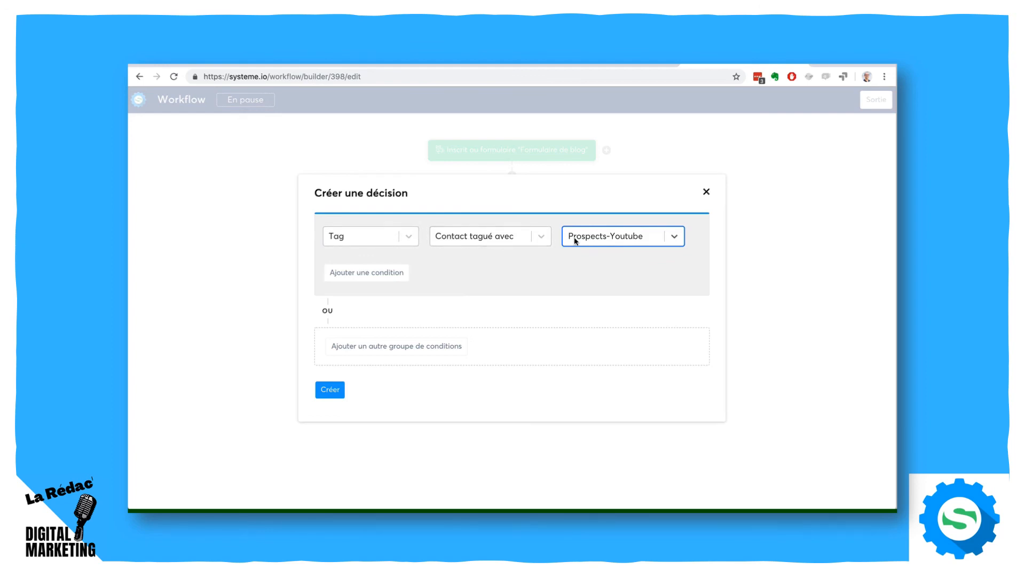
click(378, 240)
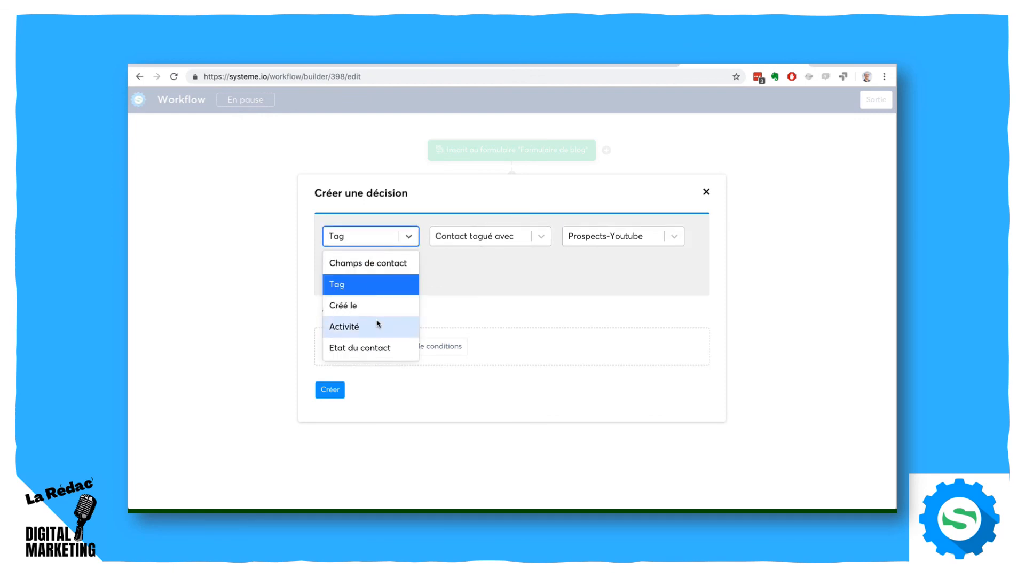
click(451, 295)
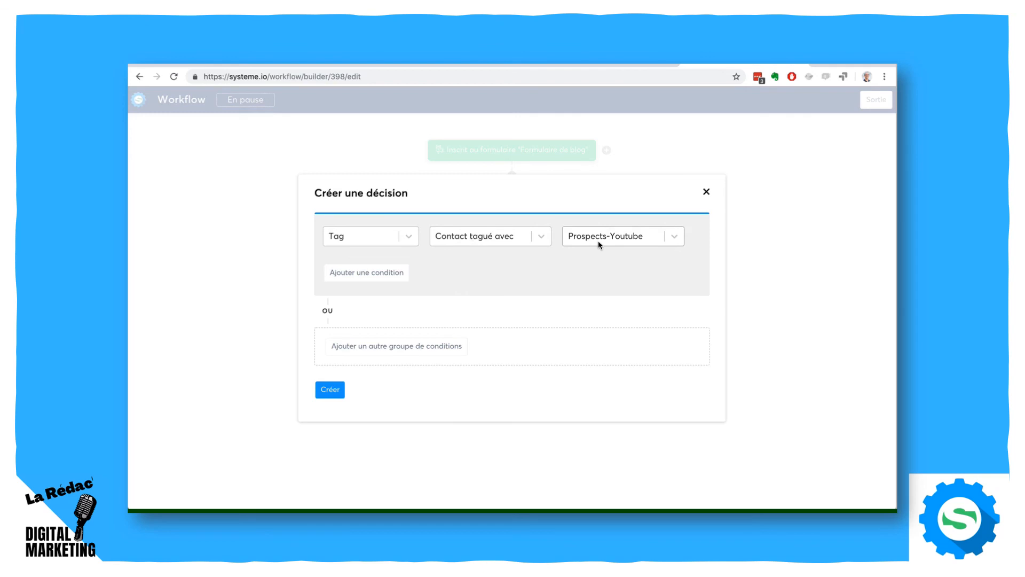
scroll(428, 336, down, 1)
click(334, 390)
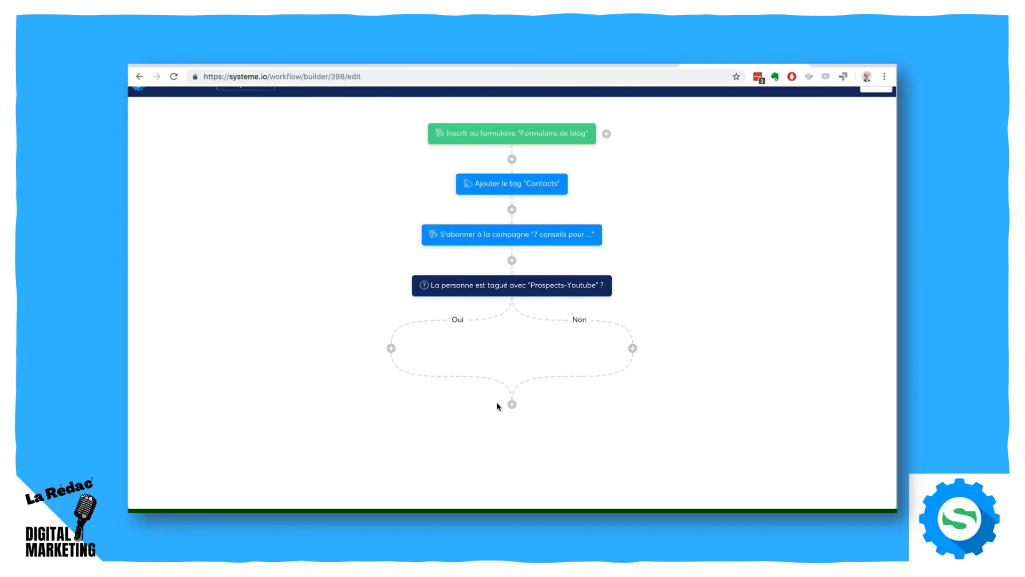
- Add a "Désinscrire d'une campagne" action for the campaign "7 conseils pour ..." on the decision's "Oui" branch
click(391, 348)
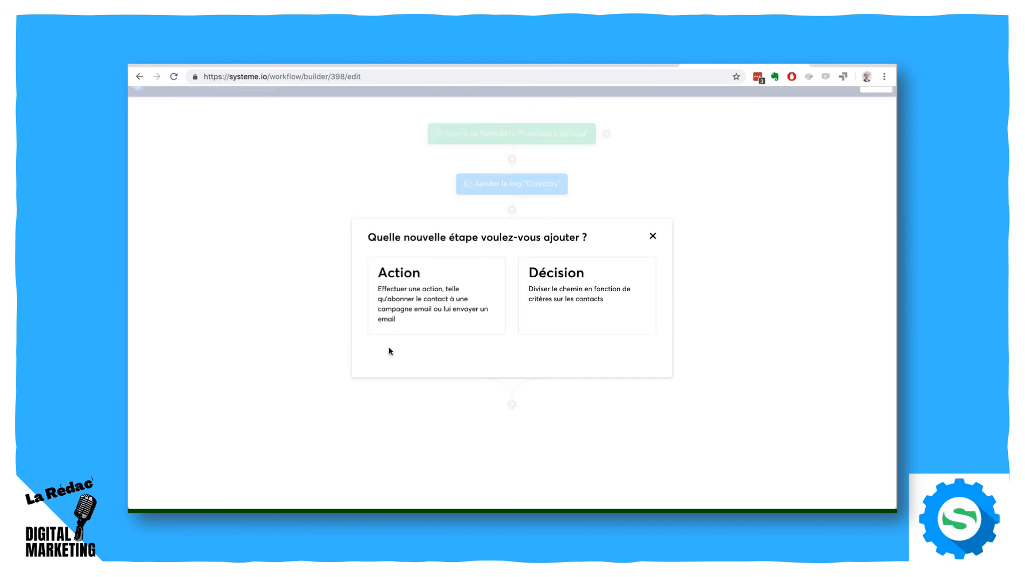
click(424, 312)
click(468, 271)
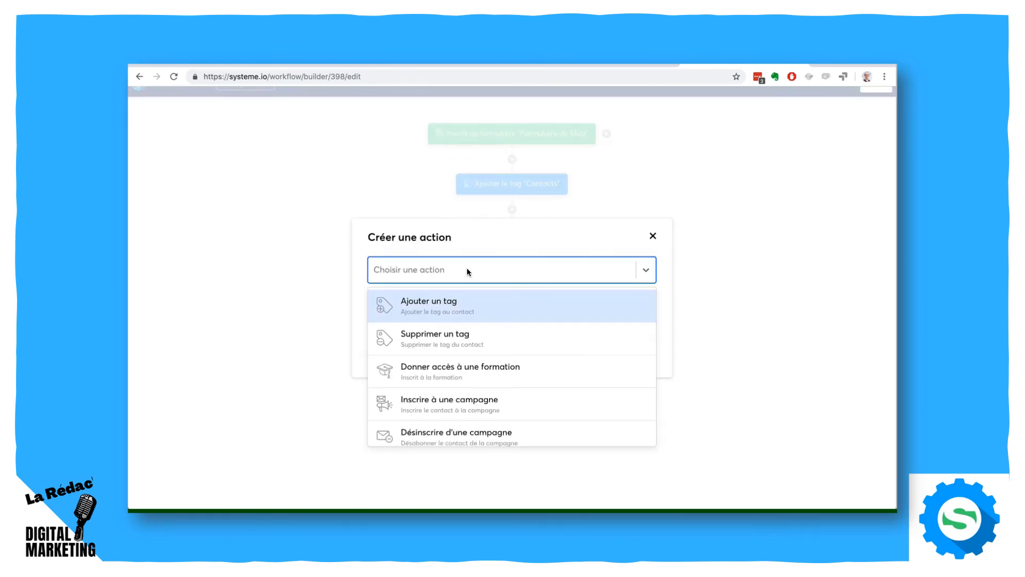
scroll(481, 354, down, 2)
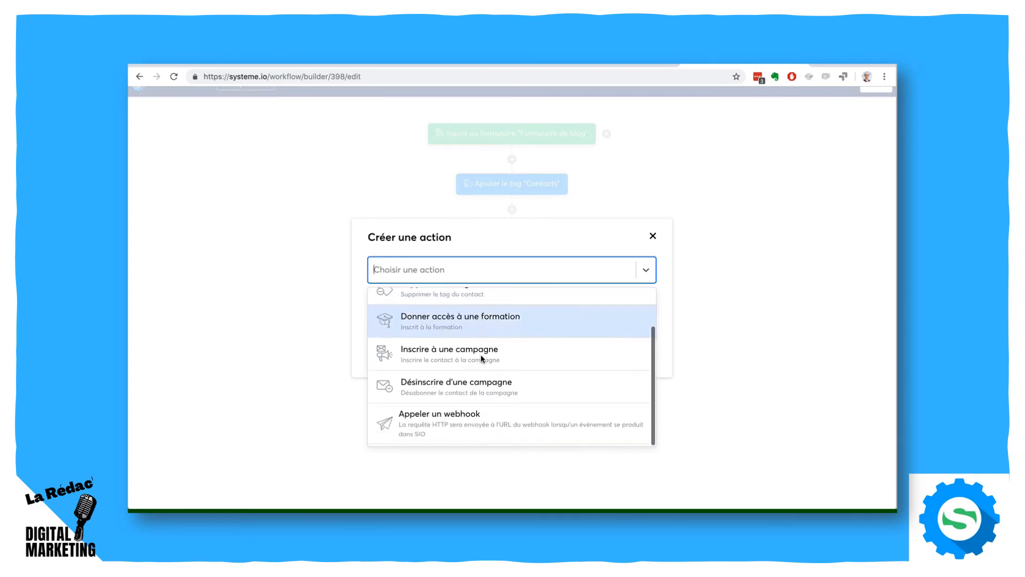
click(479, 388)
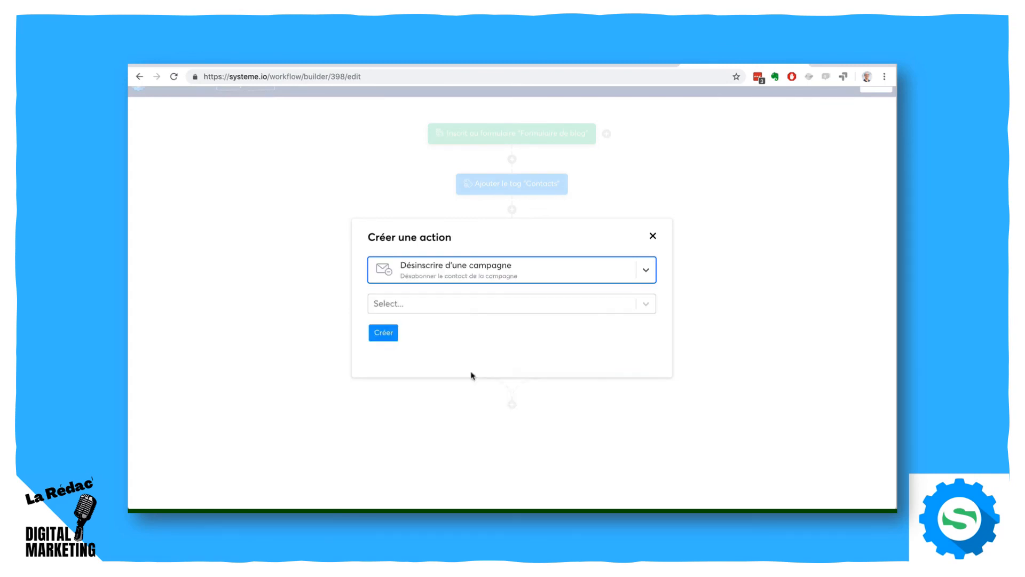
click(460, 309)
click(457, 331)
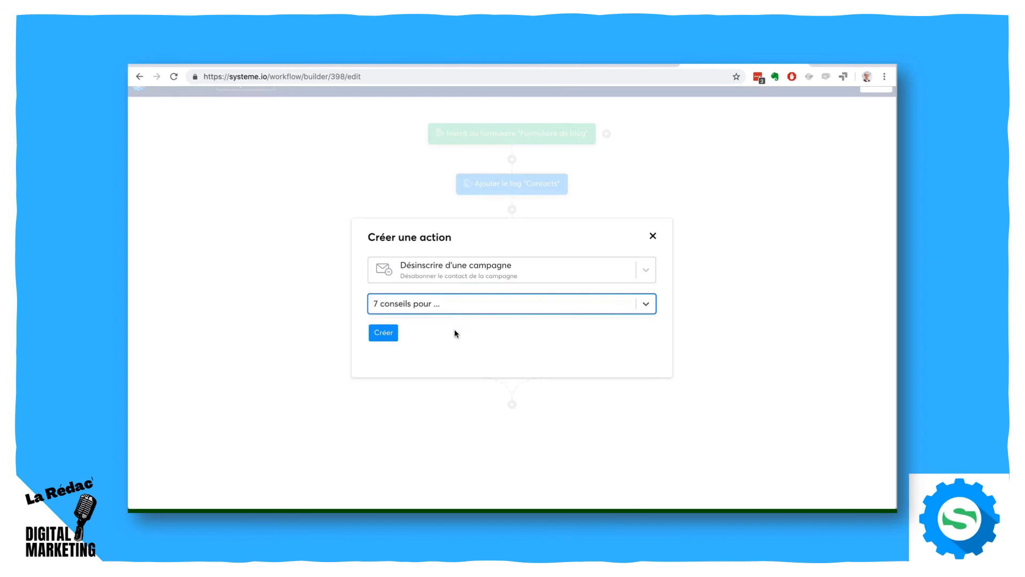
click(384, 333)
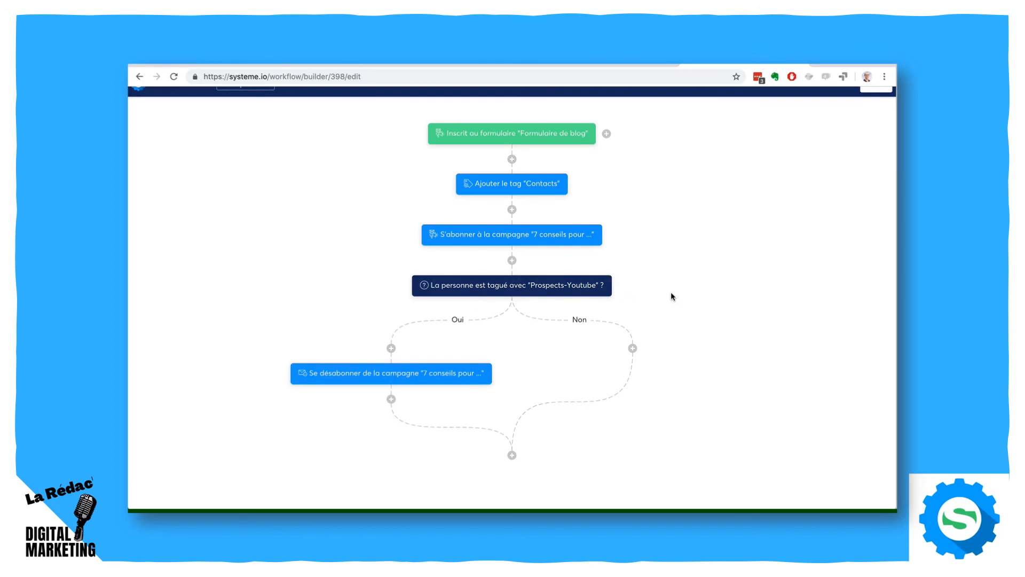
scroll(672, 296, up, 1)
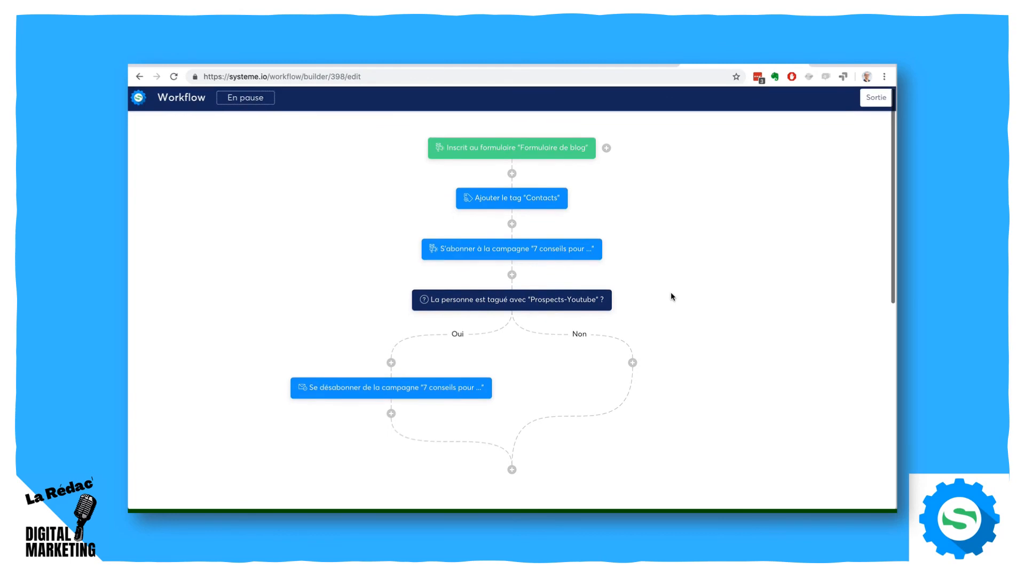